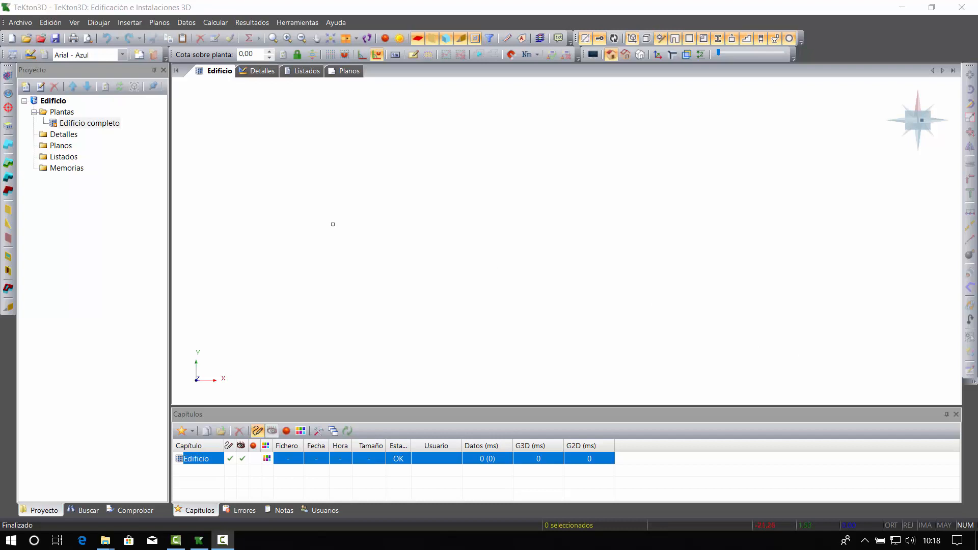
Import the IFC file "Nave pintura" from the Proyecto Nave Pintura folder and assign its geolocation to the project.
click(7, 77)
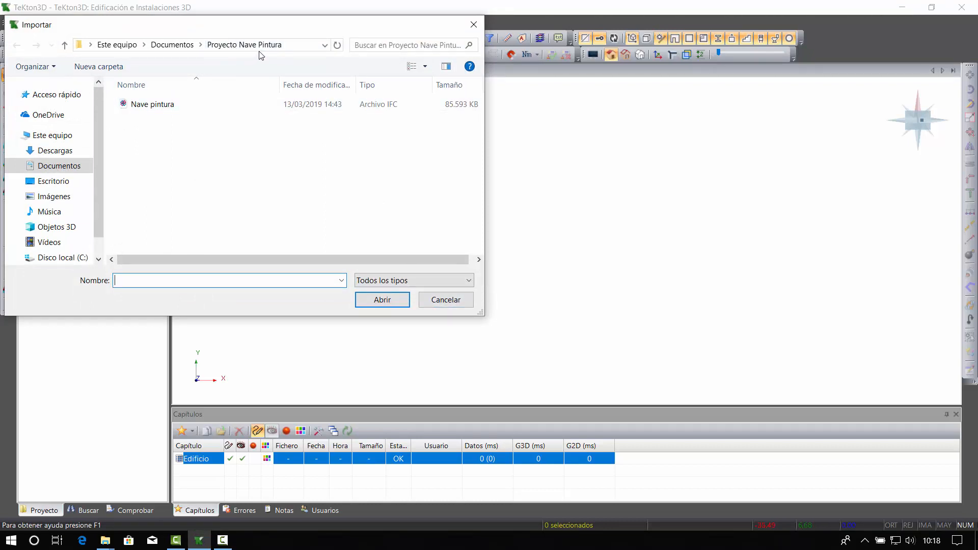
click(171, 109)
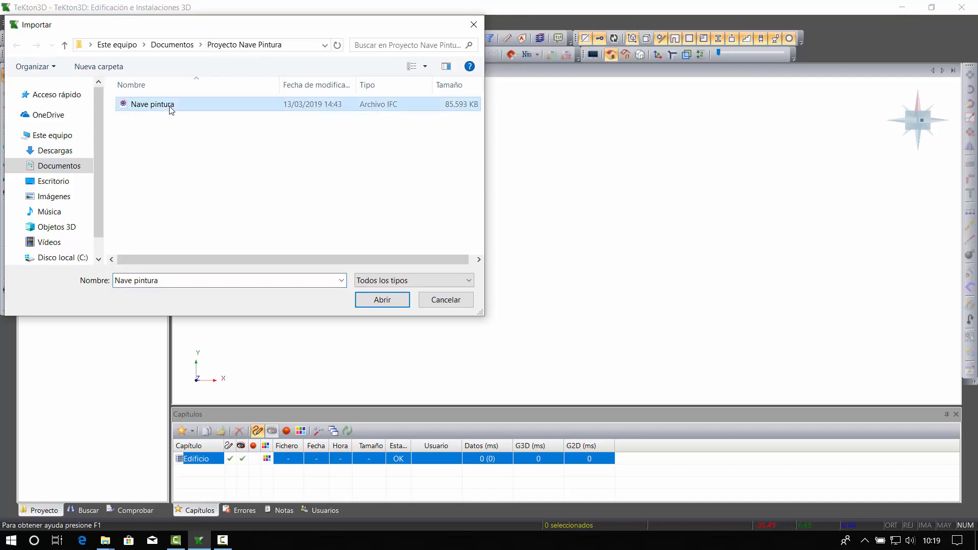
click(370, 304)
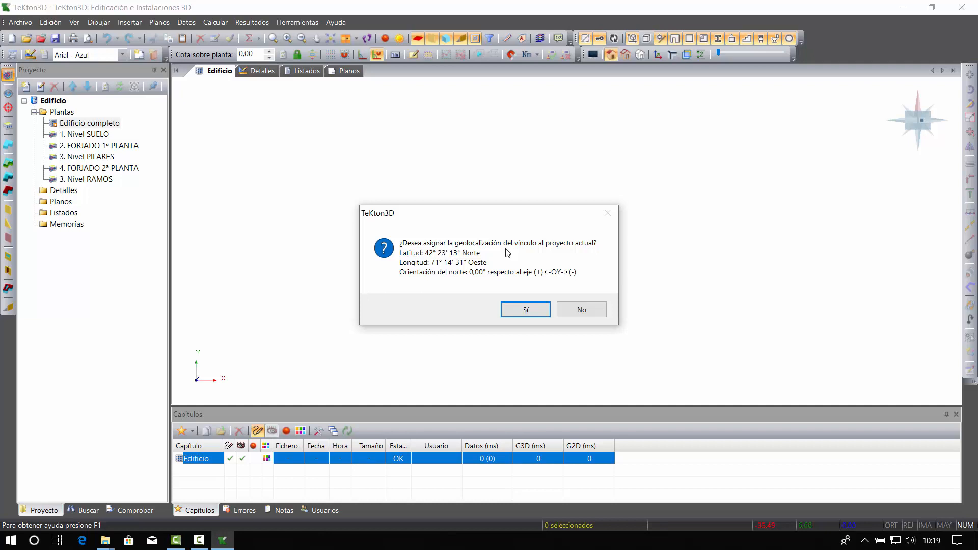
click(525, 309)
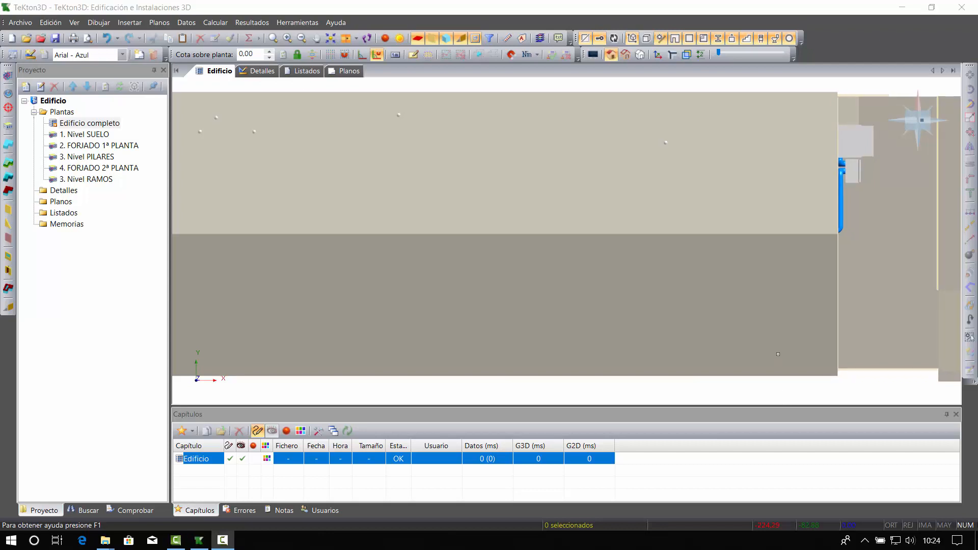
Hide the roof covering and ground slab of the imported industrial building to expose its interior.
middle_drag(775, 360, 734, 296)
scroll(741, 305, down, 3)
scroll(735, 296, up, 3)
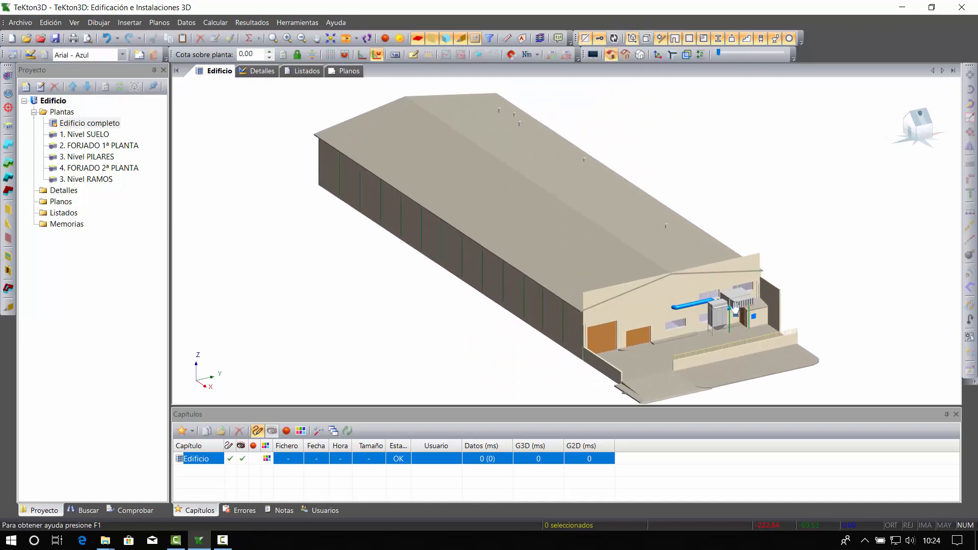
scroll(718, 289, up, 3)
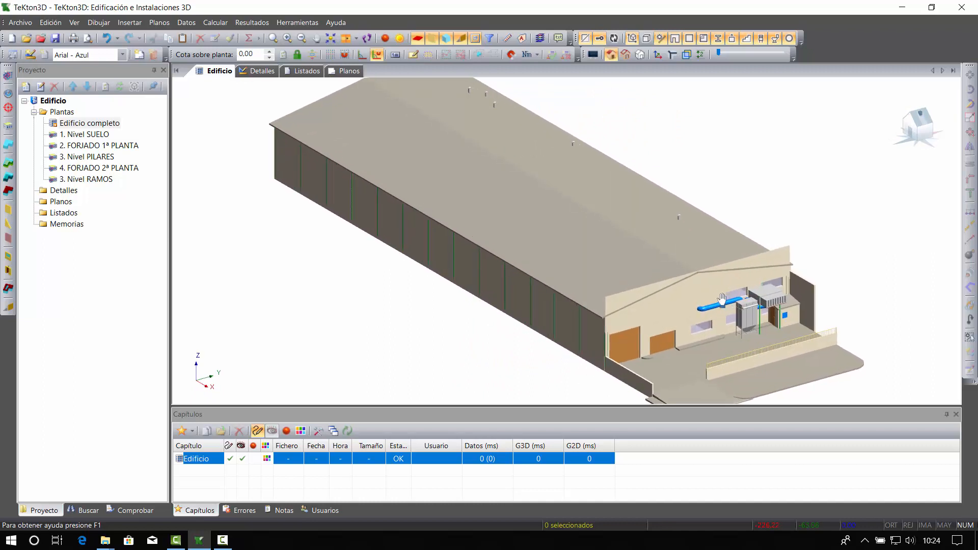
click(690, 41)
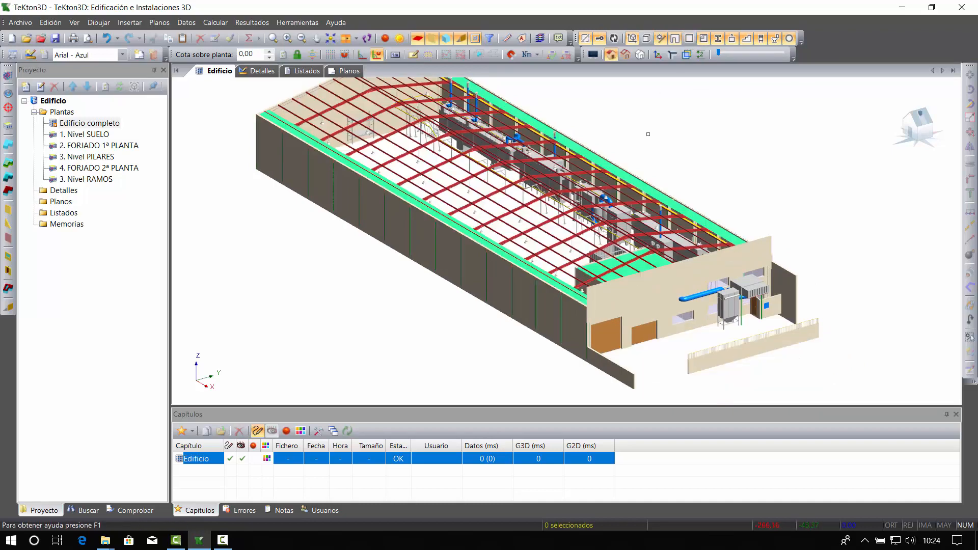
Examine the roof framing, machinery, pipework and office block inside the building along its whole length.
middle_drag(602, 200, 576, 205)
scroll(525, 214, up, 5)
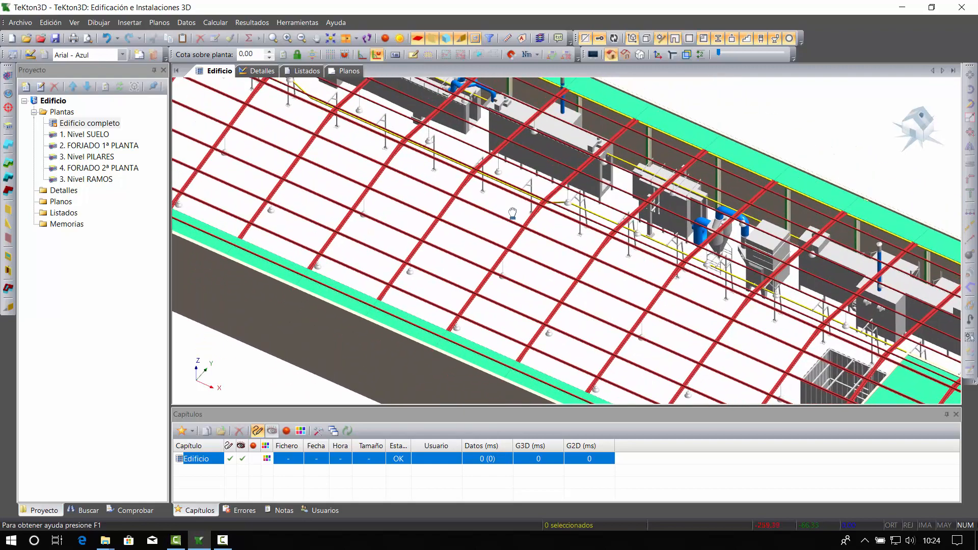
middle_drag(513, 214, 534, 235)
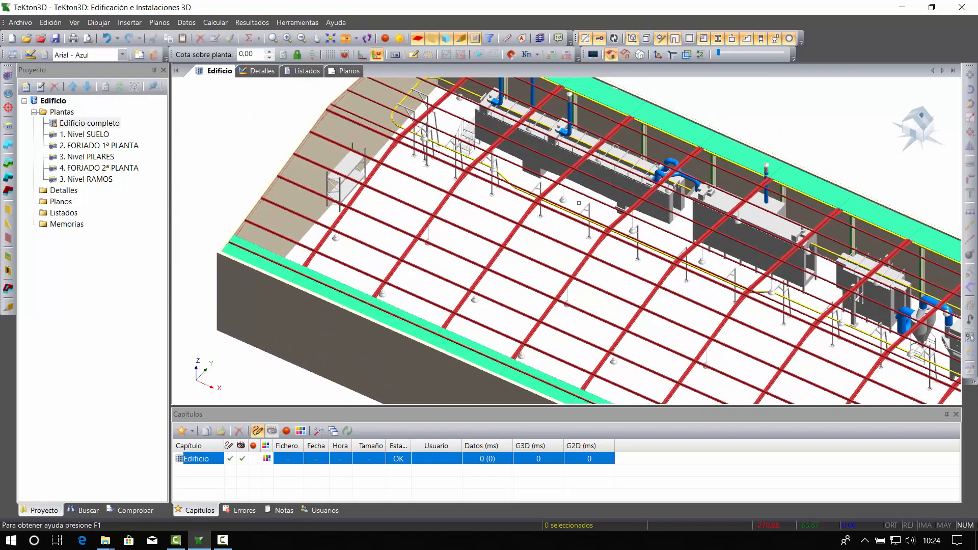
middle_drag(666, 218, 478, 154)
middle_drag(677, 265, 586, 171)
scroll(556, 138, up, 3)
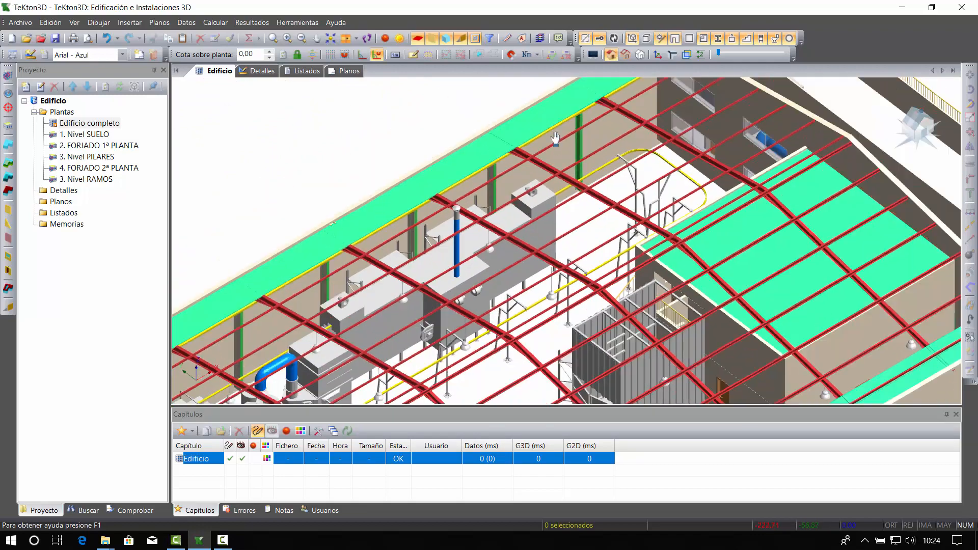
scroll(556, 138, down, 1)
scroll(619, 196, down, 2)
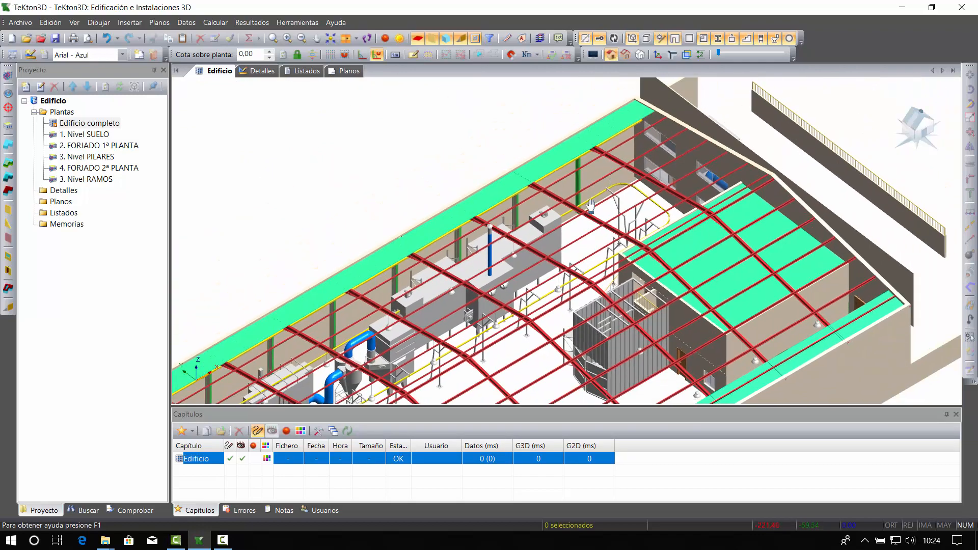
scroll(577, 246, down, 2)
middle_drag(555, 241, 653, 147)
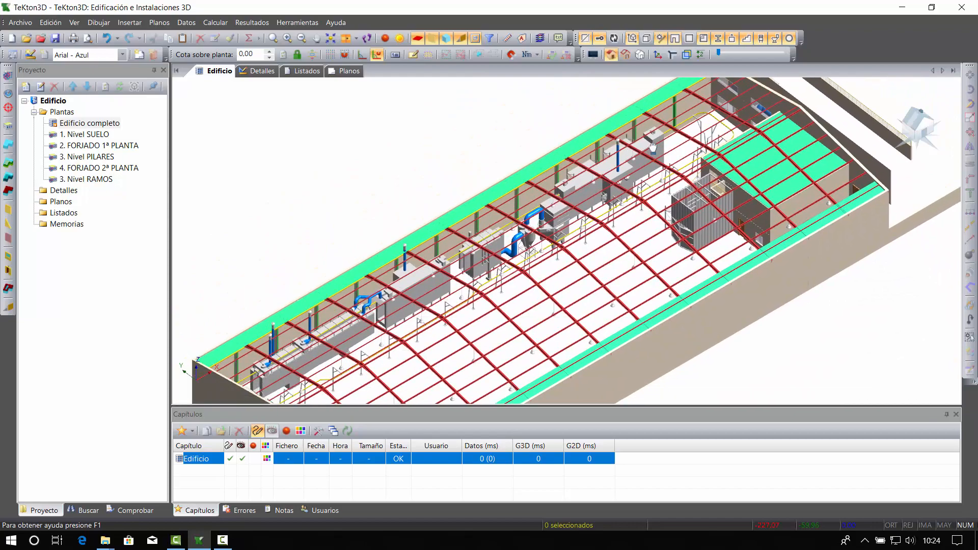
Hide the steel roof framing and the machinery inside the hall.
mouse_move(605, 223)
middle_down()
mouse_move(604, 210)
mouse_move(587, 216)
mouse_move(540, 199)
mouse_move(524, 208)
middle_up()
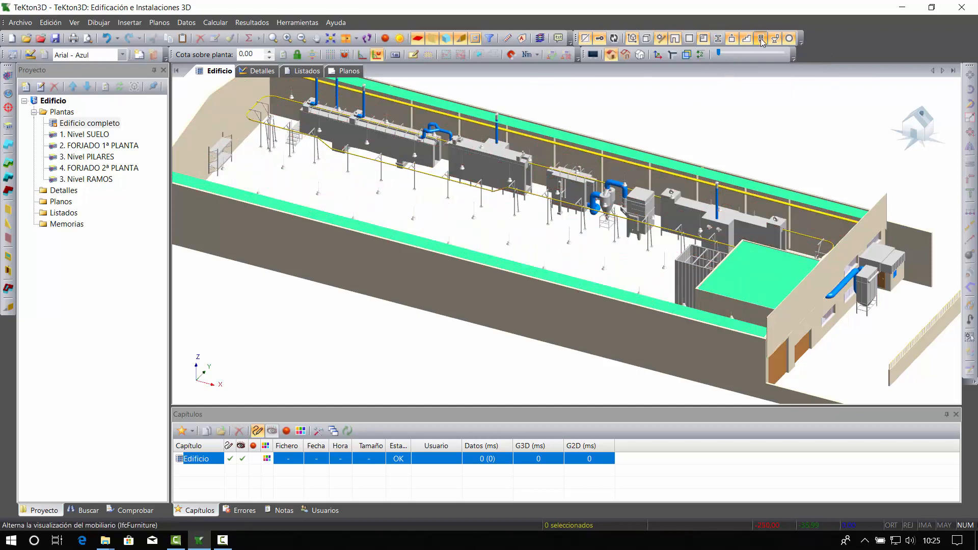
click(790, 39)
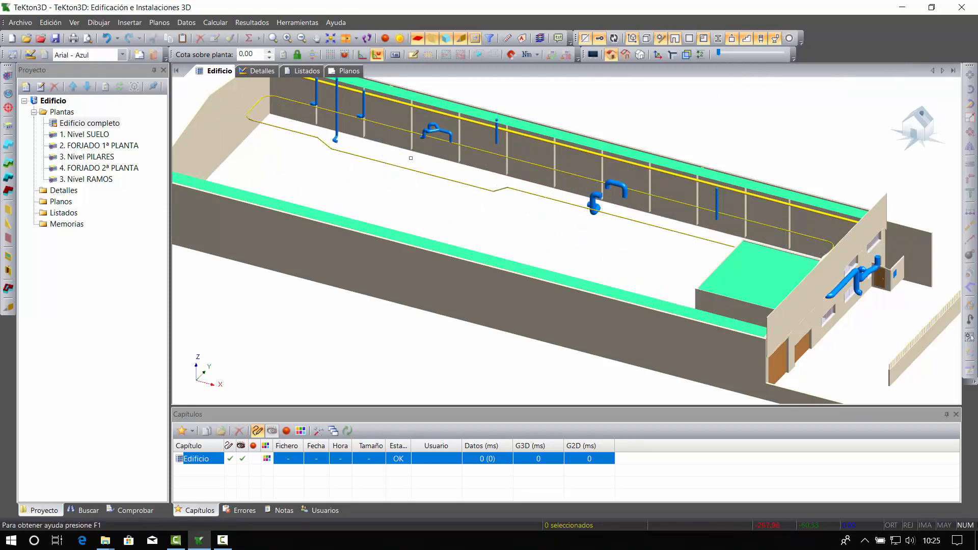
middle_drag(409, 173, 527, 223)
shift+middle_drag(528, 224, 492, 200)
ctrl+middle_drag(568, 198, 584, 175)
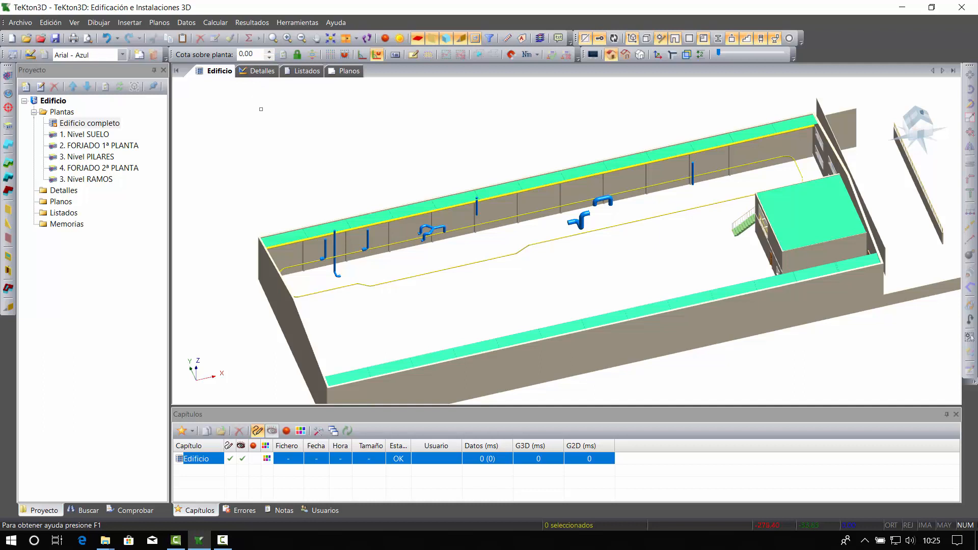
Force new points to the 0,00 floor elevation and start a space outline at the hall's inner ground corner beside the windowed end wall.
click(297, 55)
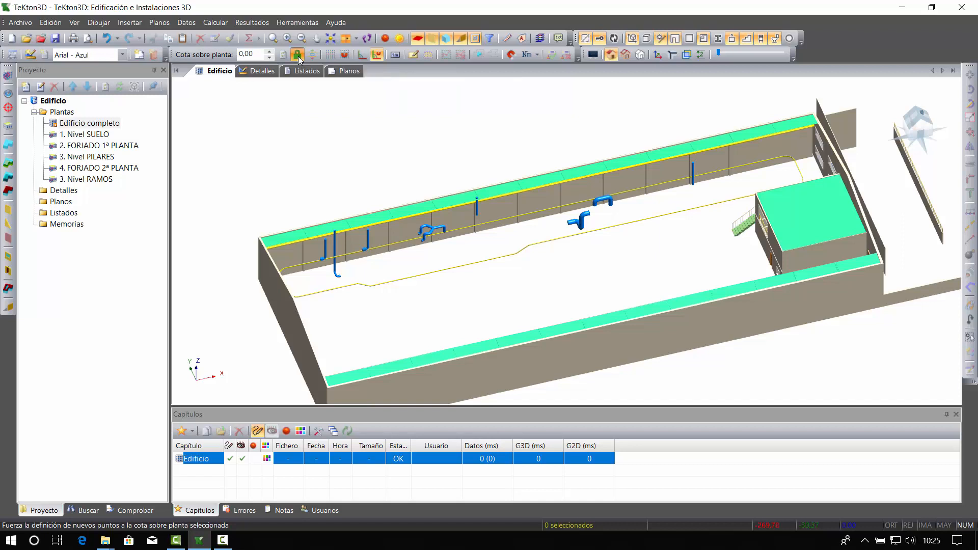
click(10, 147)
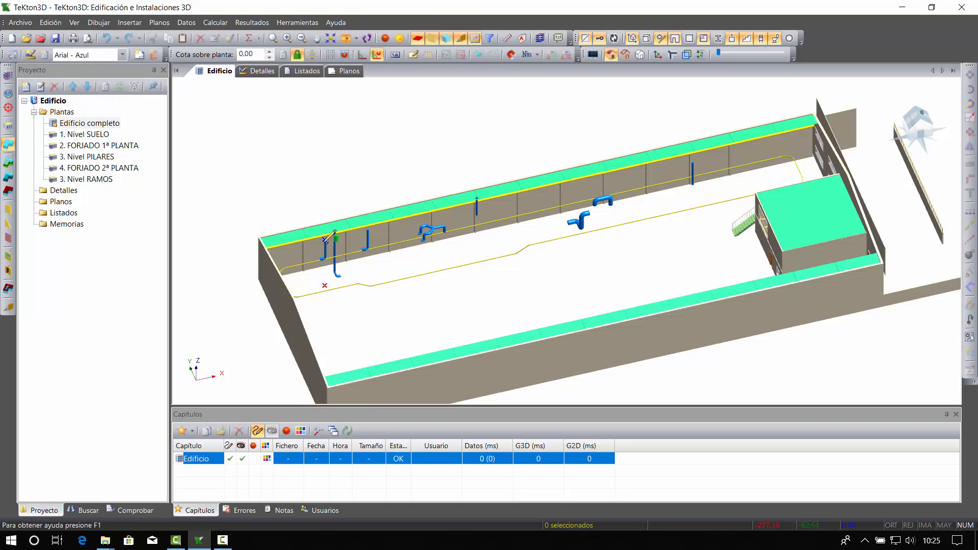
middle_drag(327, 238, 387, 227)
middle_drag(515, 155, 451, 205)
scroll(451, 206, up, 3)
middle_drag(451, 205, 424, 242)
scroll(428, 255, up, 6)
middle_drag(479, 158, 419, 310)
middle_drag(429, 171, 459, 278)
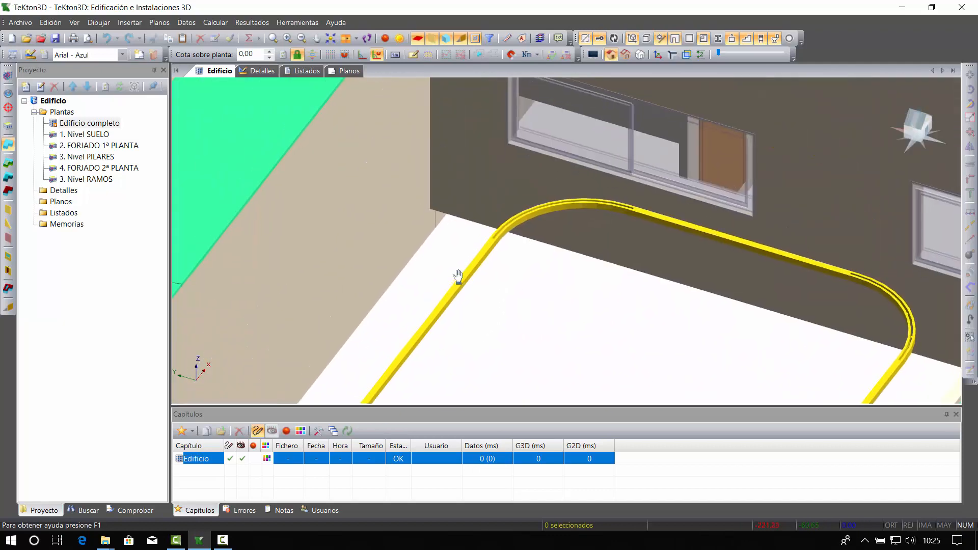
scroll(428, 224, down, 8)
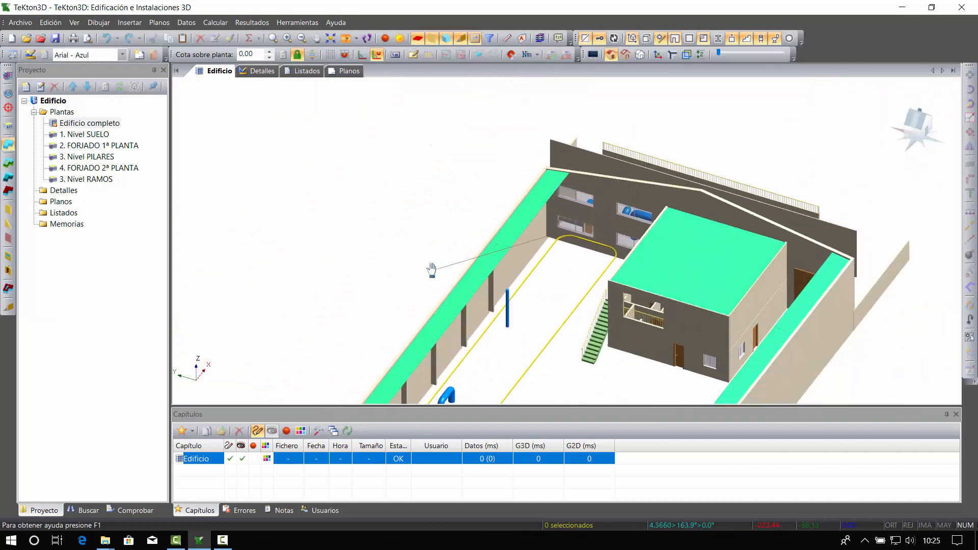
Place the outline's second and third points at the two inner ground corners of the far end wall.
middle_drag(428, 273, 678, 251)
scroll(393, 299, up, 4)
scroll(678, 251, up, 5)
scroll(552, 266, up, 2)
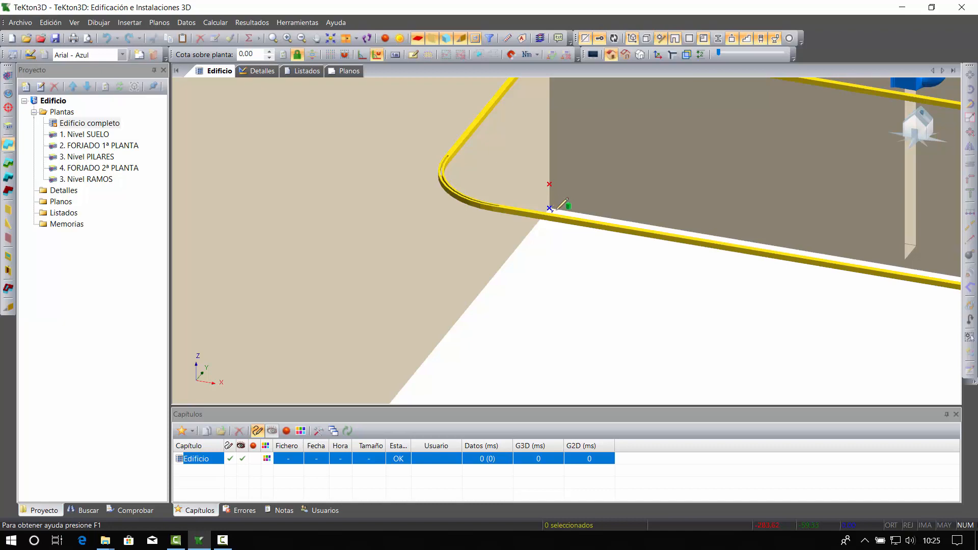
scroll(544, 269, down, 5)
shift+middle_drag(553, 284, 411, 207)
middle_drag(652, 214, 421, 195)
scroll(421, 195, up, 6)
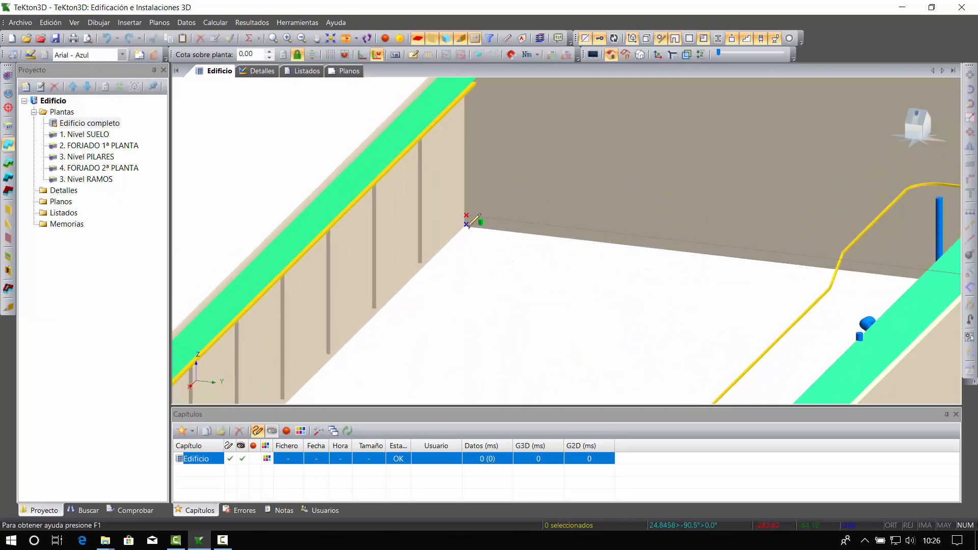
scroll(465, 224, up, 2)
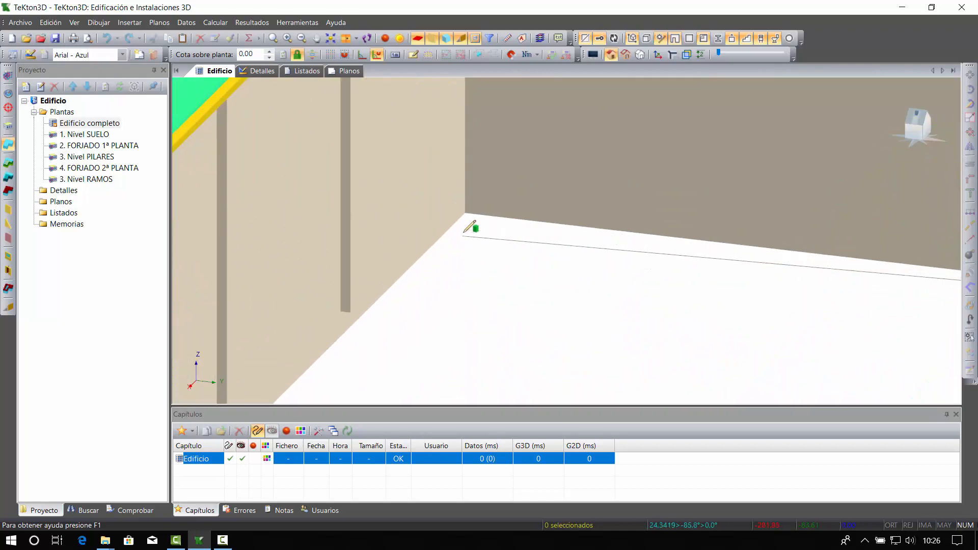
click(467, 216)
Place the fourth outline point at the hall corner near the large brown door and close the space.
scroll(517, 261, down, 5)
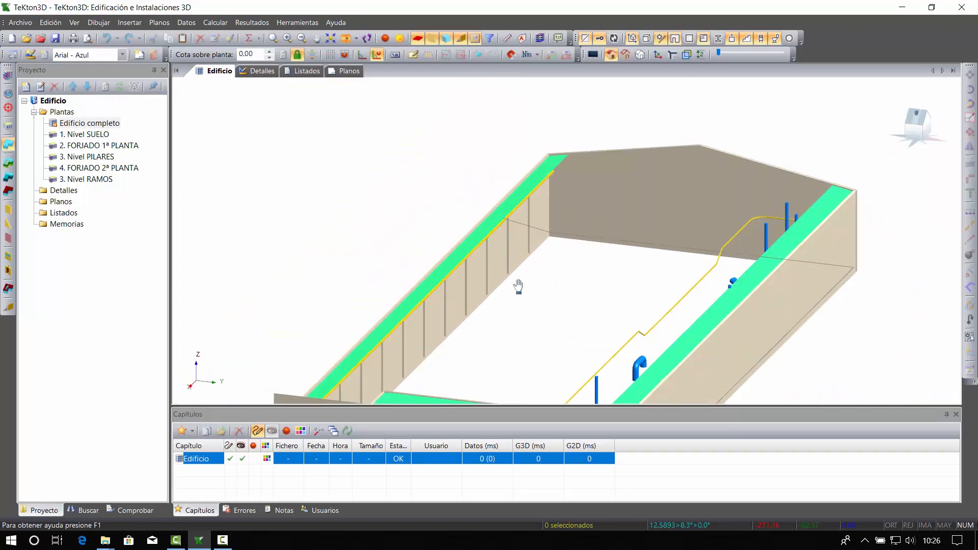
middle_drag(517, 284, 458, 213)
scroll(458, 213, up, 8)
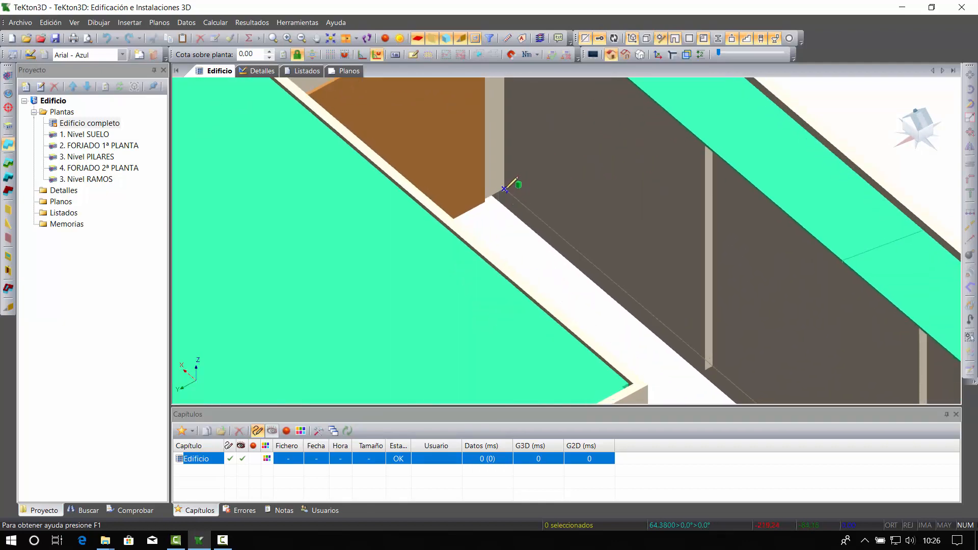
right_click(504, 189)
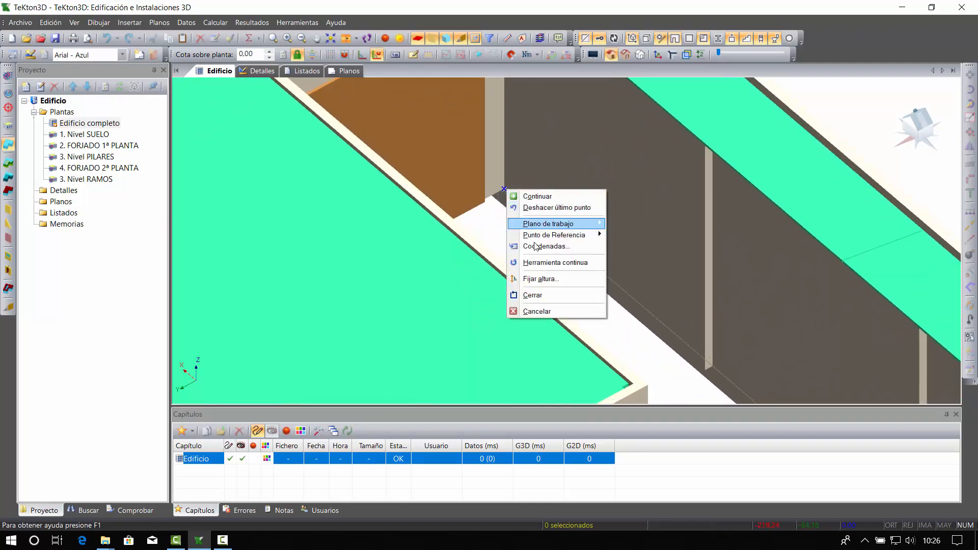
click(532, 295)
Release the forced floor elevation and select the new space enclosing the whole hall.
scroll(539, 262, down, 8)
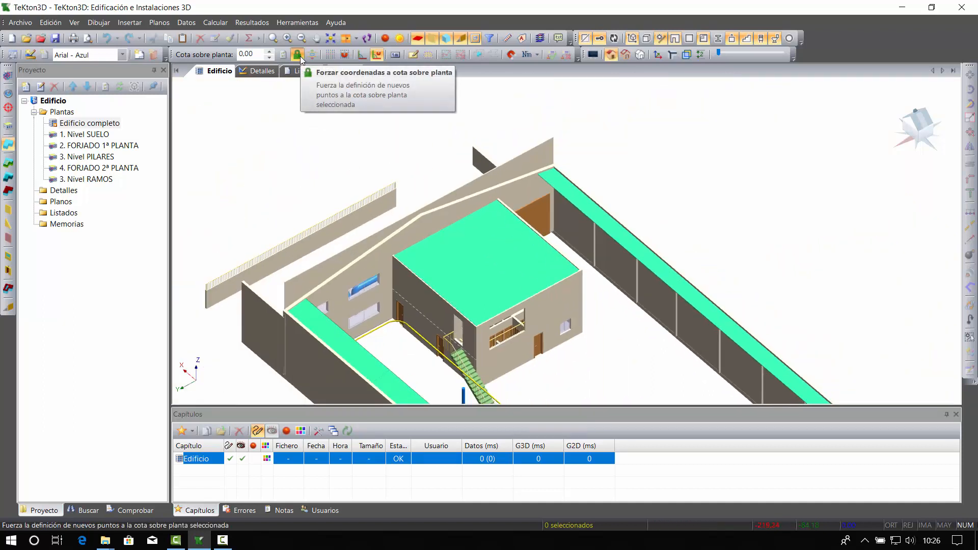
click(432, 211)
scroll(667, 218, down, 3)
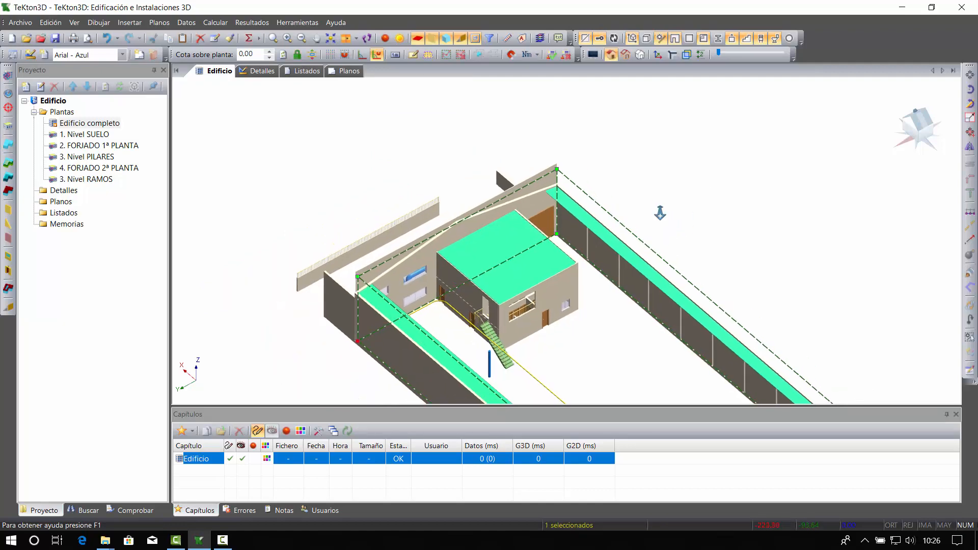
middle_drag(694, 229, 657, 240)
scroll(655, 232, up, 3)
scroll(657, 240, up, 3)
middle_drag(574, 258, 626, 288)
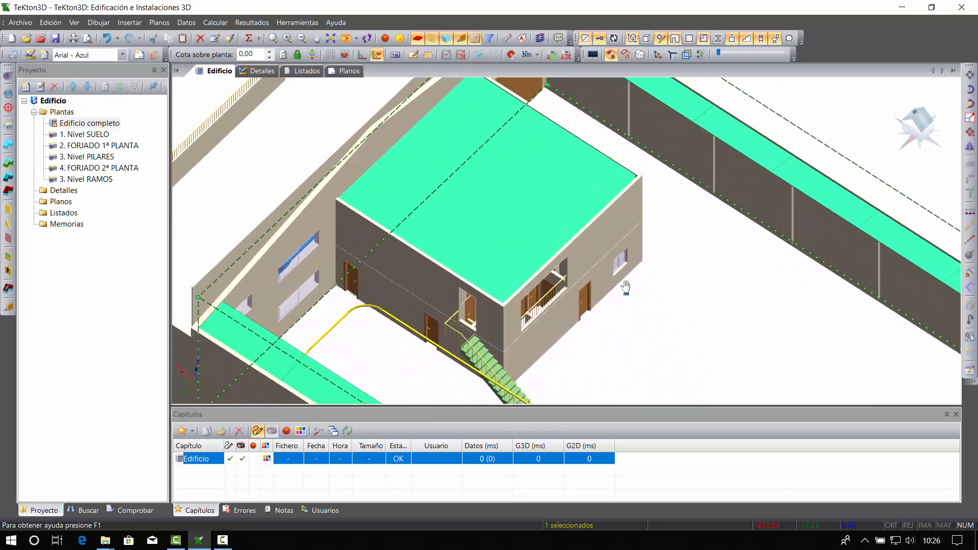
scroll(509, 207, up, 3)
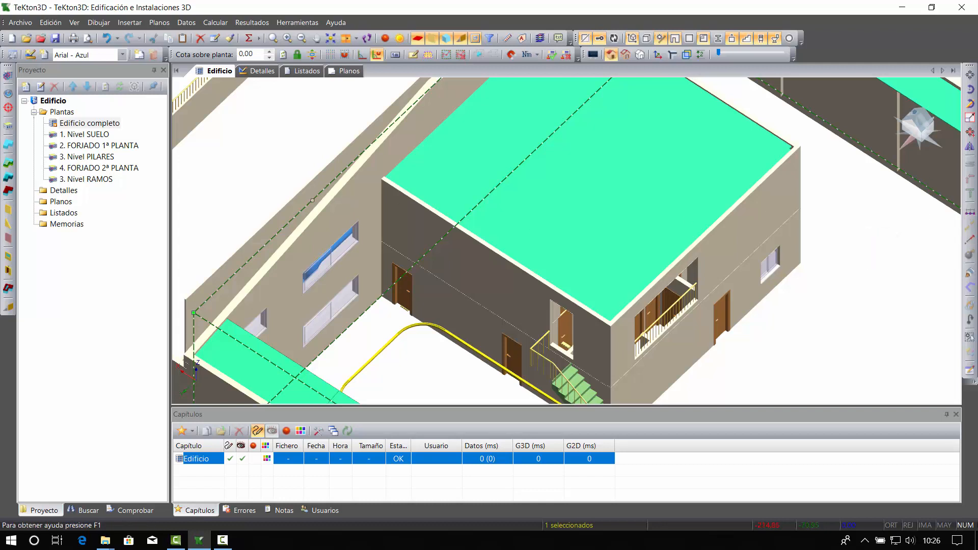
Start dividing the selected space, forcing points to elevation 0,00, from the ground corner where the office block meets the end wall.
click(970, 240)
scroll(524, 170, up, 5)
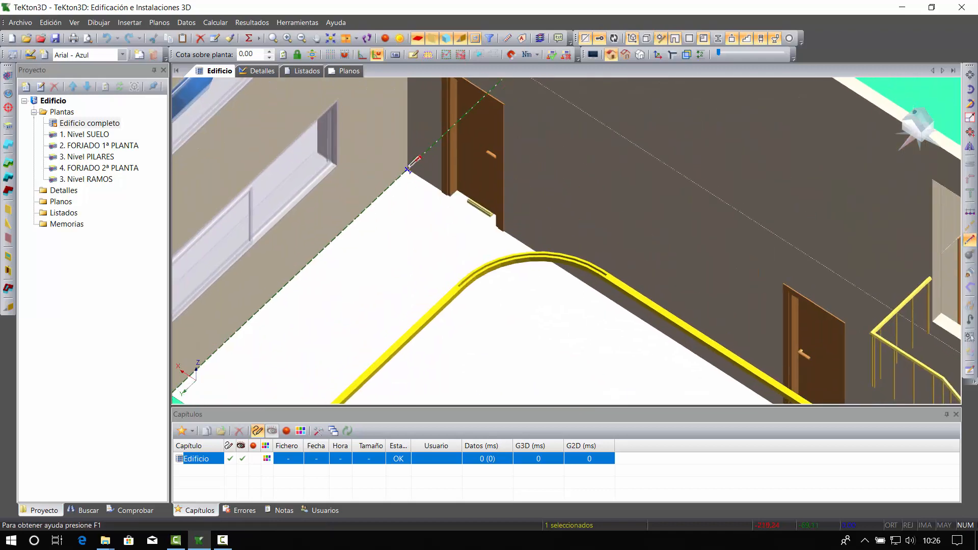
click(297, 55)
click(407, 170)
scroll(435, 168, down, 4)
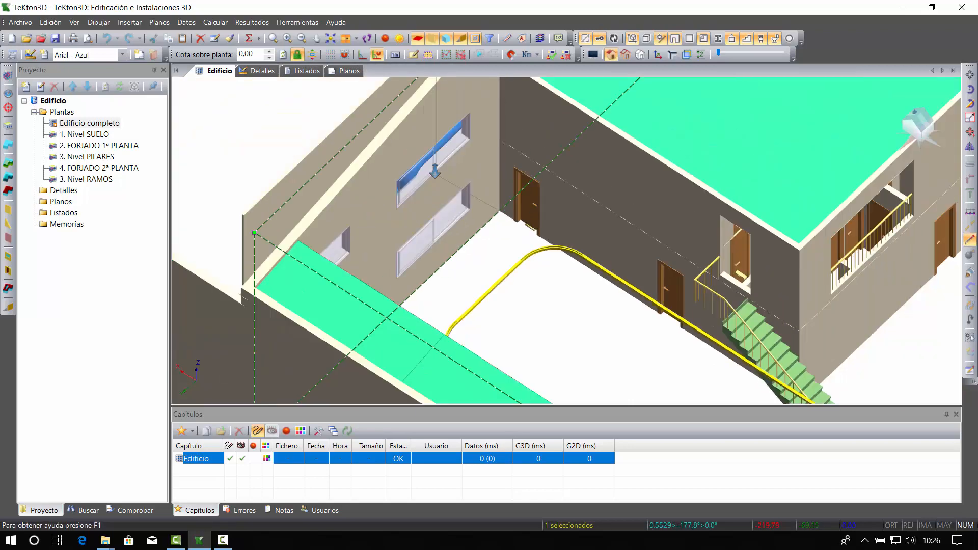
Hide the stairs and place the next dividing point at the office block's outer ground corner beside them.
middle_drag(623, 263, 428, 127)
scroll(580, 228, down, 4)
shift+middle_drag(584, 235, 551, 228)
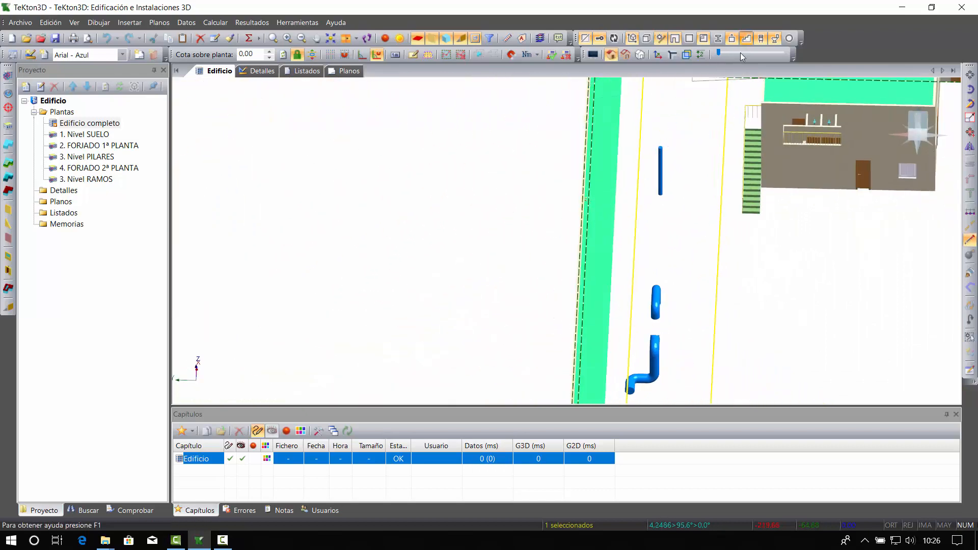
click(746, 38)
middle_drag(658, 171, 419, 209)
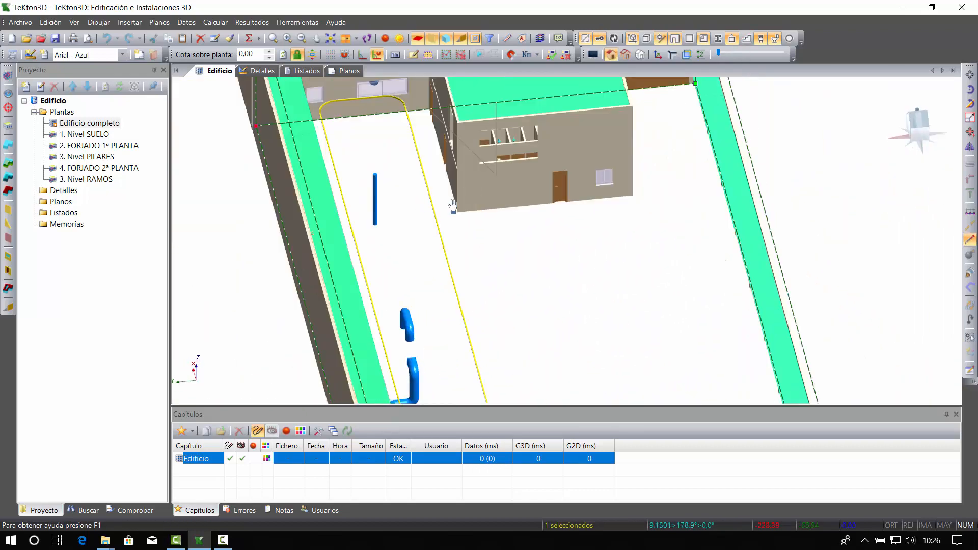
scroll(453, 206, up, 5)
middle_drag(365, 181, 519, 277)
scroll(594, 261, up, 3)
click(524, 238)
Place the third dividing point at the office block's other outer ground corner, facing the hall's side wall.
scroll(573, 265, down, 9)
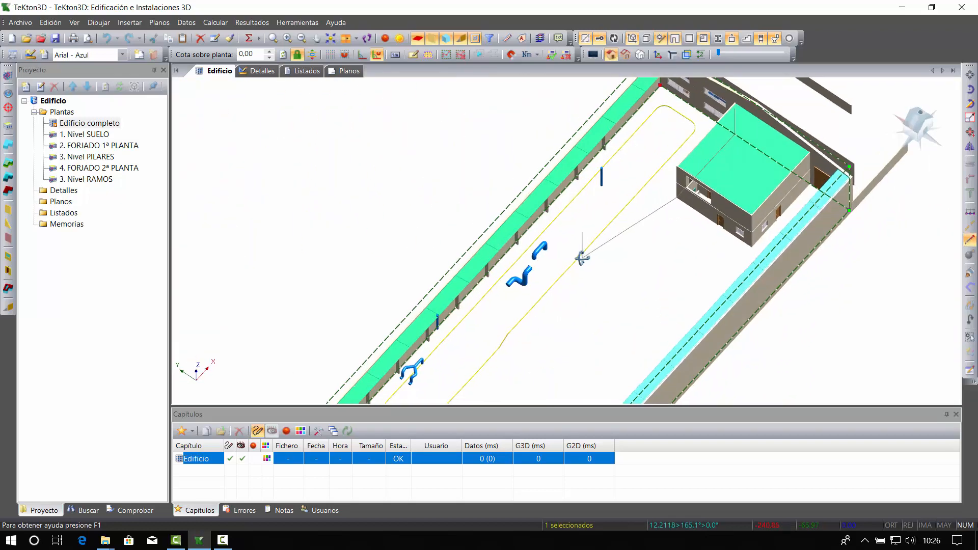
middle_drag(667, 256, 513, 275)
scroll(513, 278, up, 2)
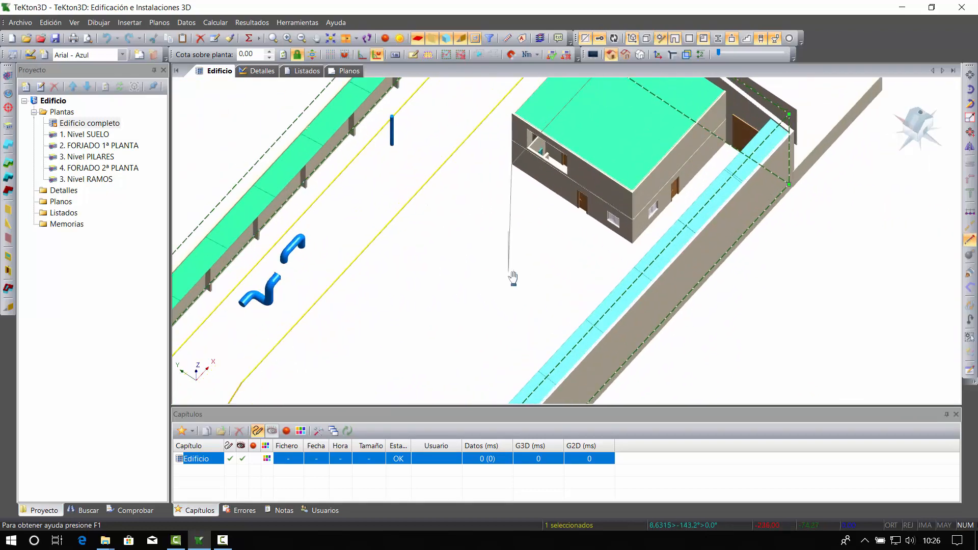
click(634, 245)
Place the last dividing point where the office block meets the end wall near the large brown door and finish the division.
mouse_move(671, 213)
middle_down()
mouse_move(567, 223)
mouse_move(504, 252)
middle_up()
scroll(503, 245, up, 2)
scroll(535, 222, up, 5)
middle_drag(522, 170, 496, 292)
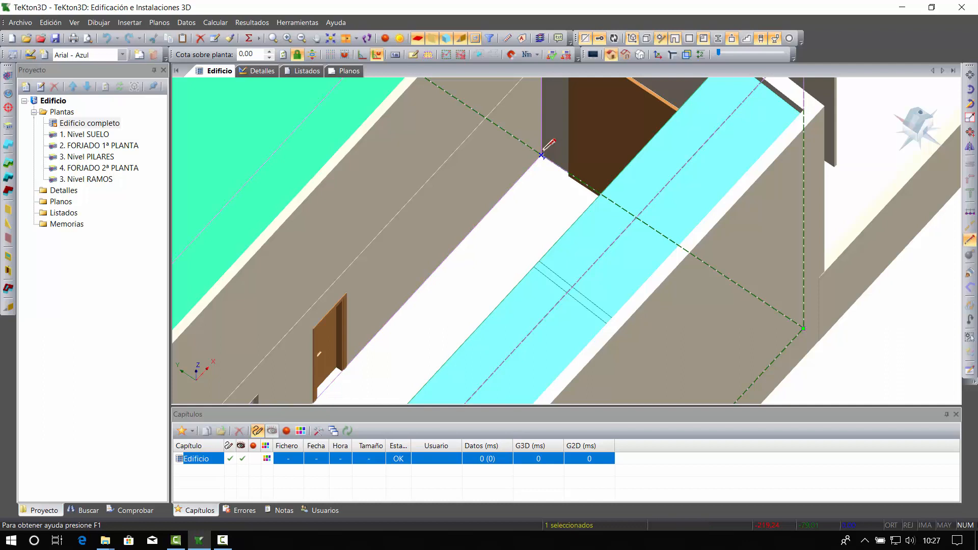
right_click(548, 158)
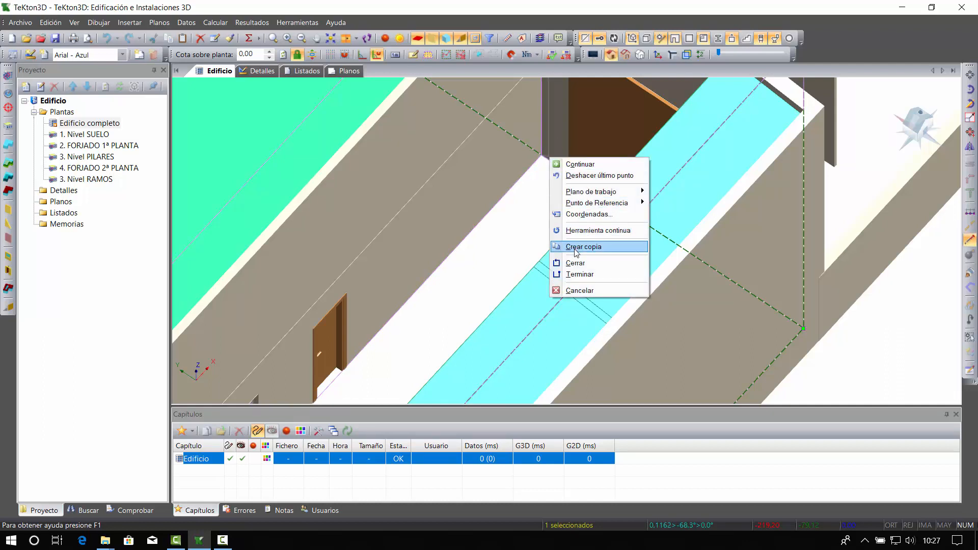
click(583, 275)
scroll(629, 251, down, 6)
key(Escape)
middle_drag(671, 251, 622, 213)
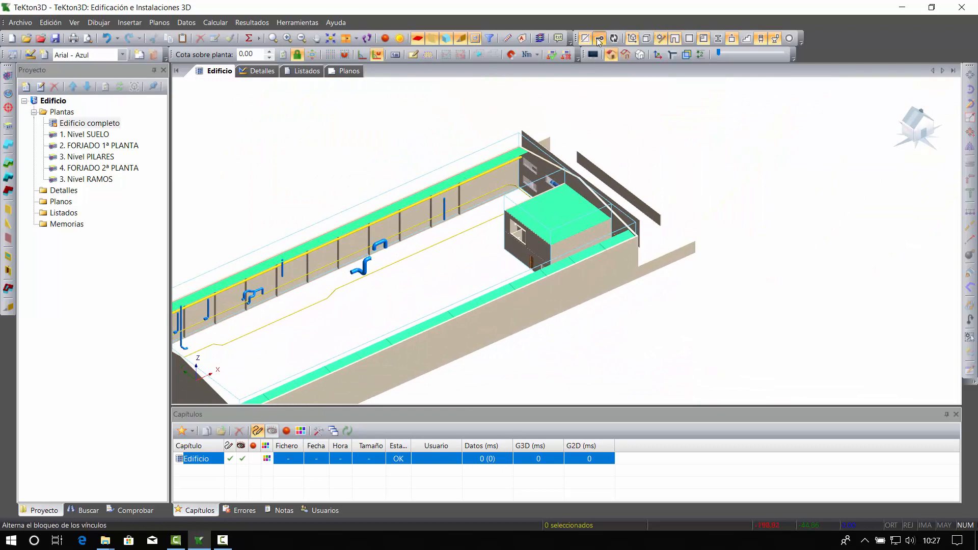
Hide the imported model and set the hall space's reference to NAVE.
middle_drag(550, 151, 668, 128)
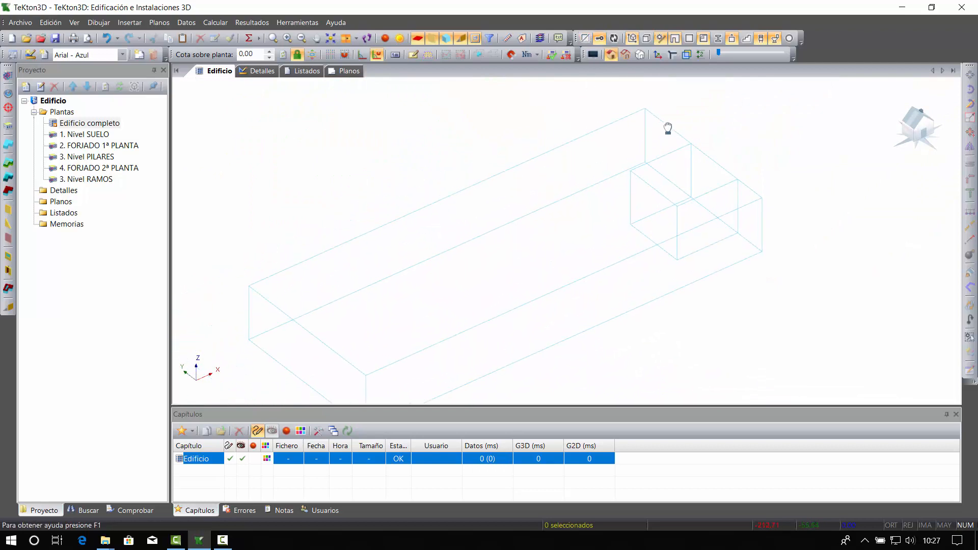
double_click(630, 115)
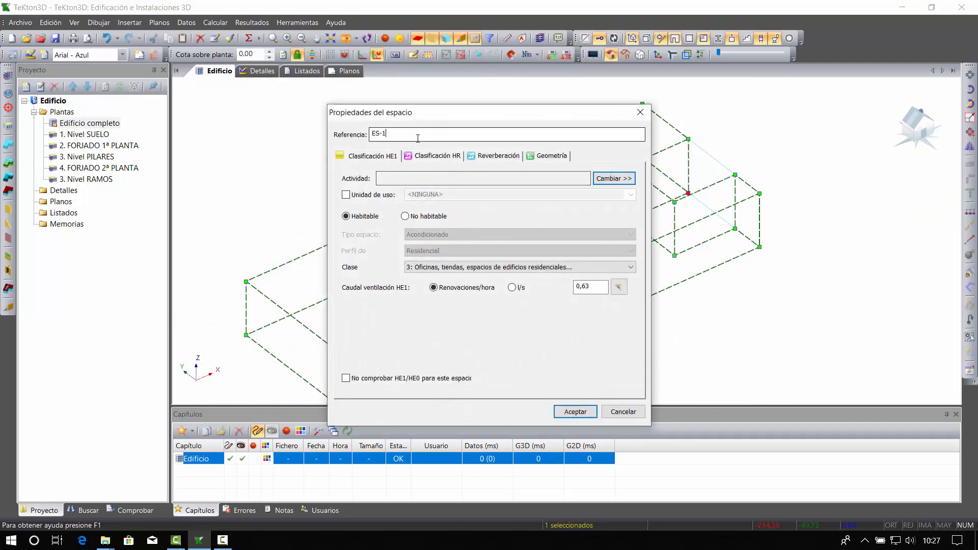
text(NAVE)
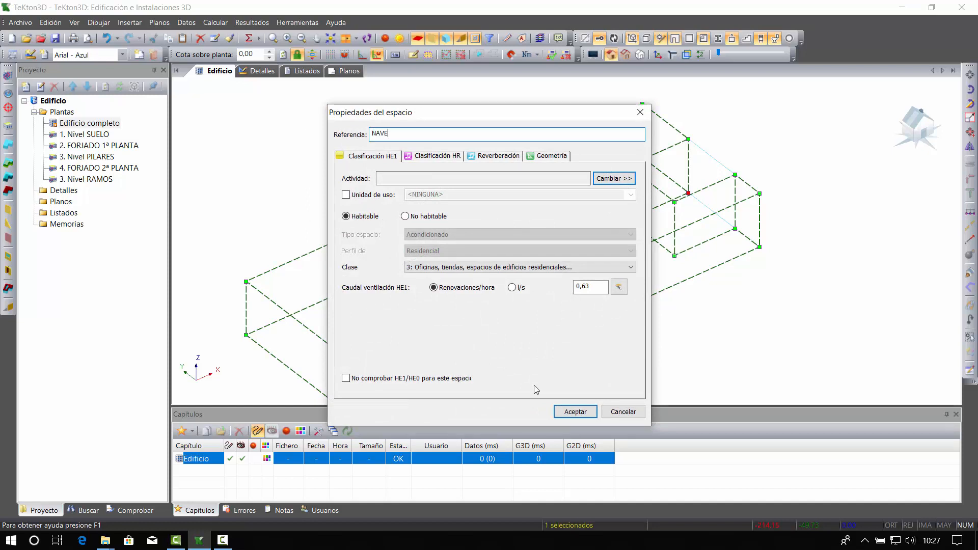
click(576, 411)
Set the office block space's reference to OFICINAS and show the imported model again.
click(721, 161)
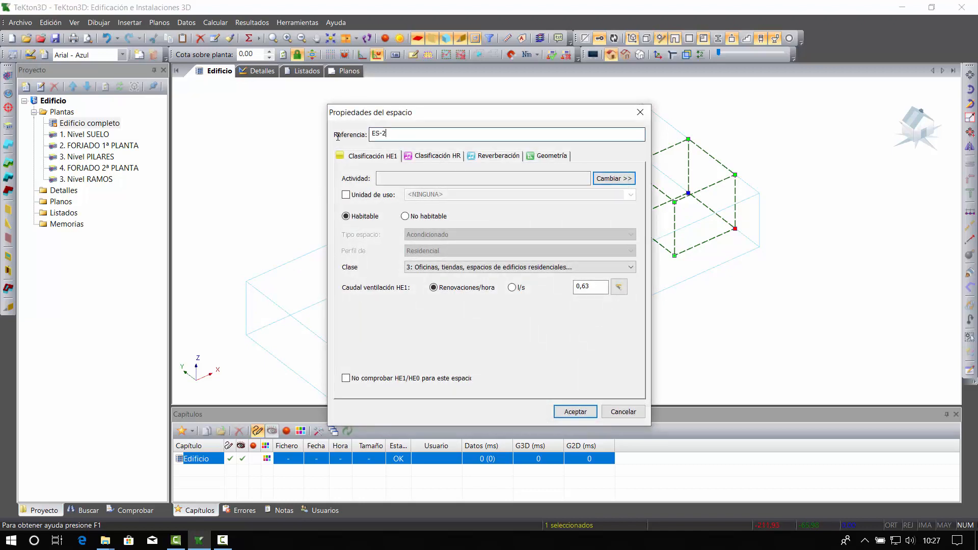
drag(392, 133, 316, 141)
text(OFICINAS)
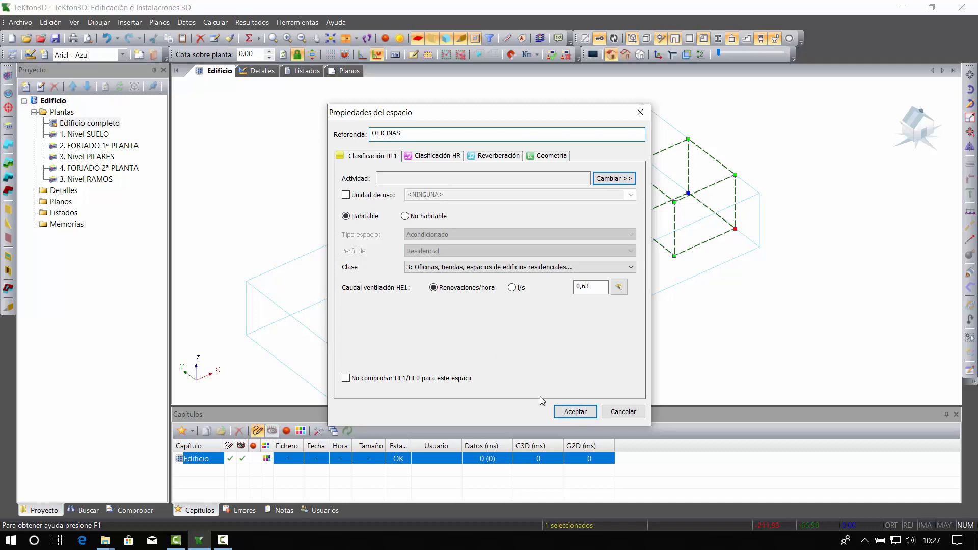
click(567, 411)
key(Escape)
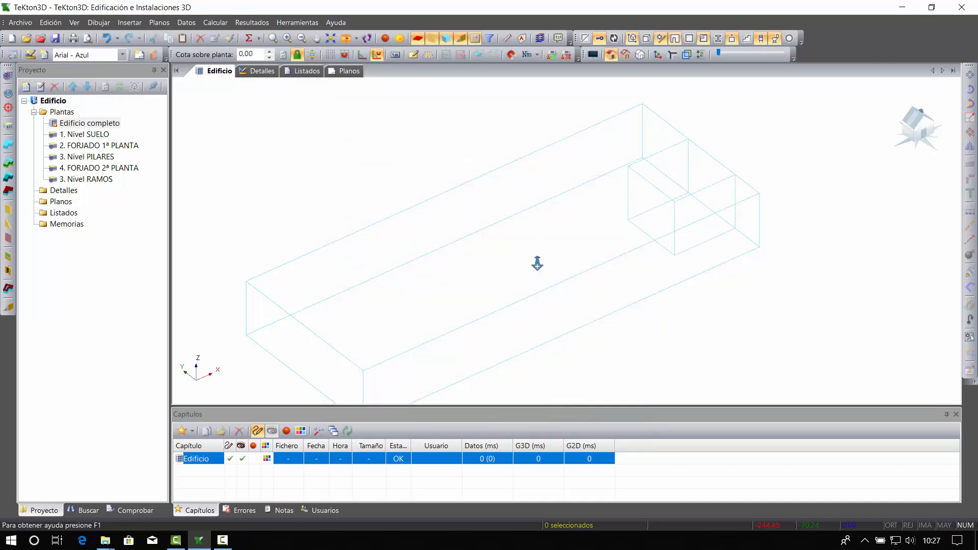
scroll(537, 262, down, 2)
click(593, 54)
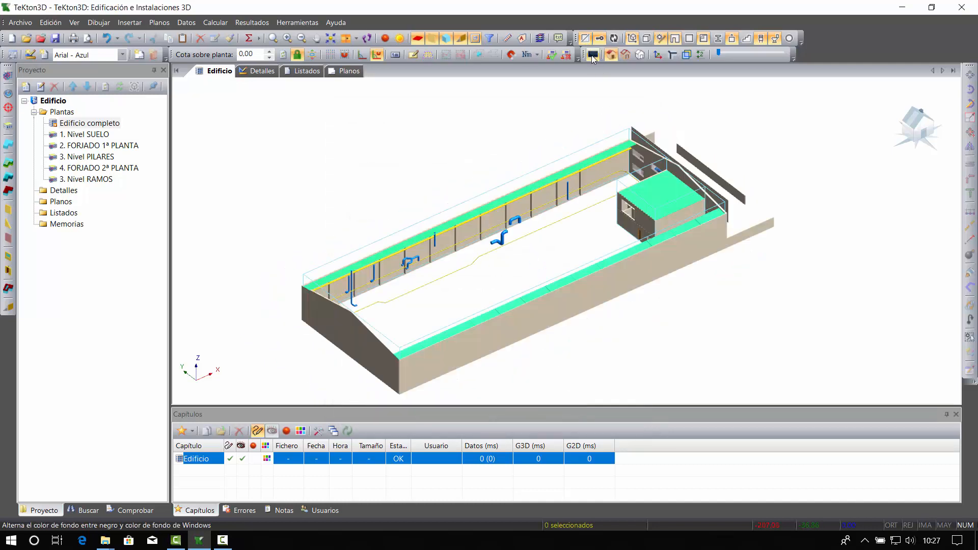
Add a new chapter for the water-based fire extinguishing installation (Instalación de extinción de incendios por agua).
scroll(470, 240, up, 2)
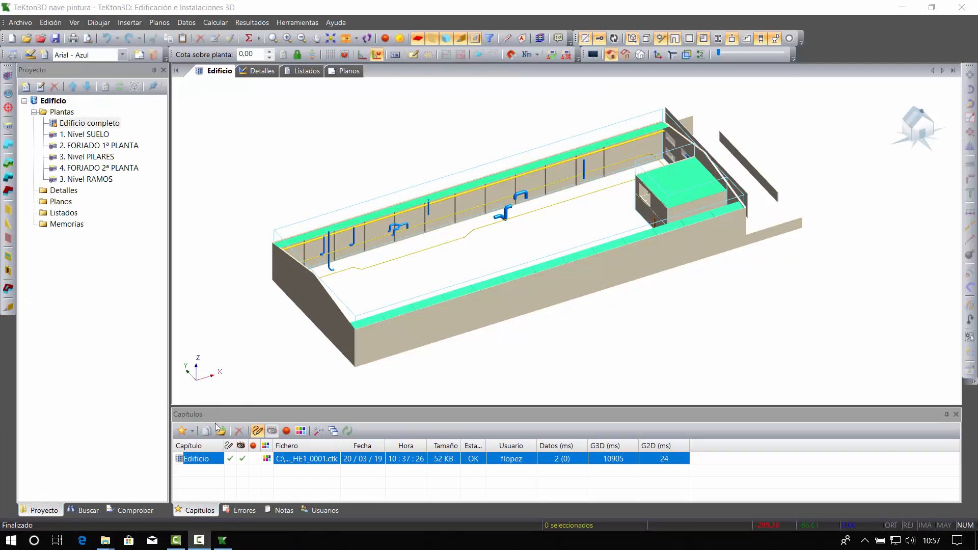
click(192, 431)
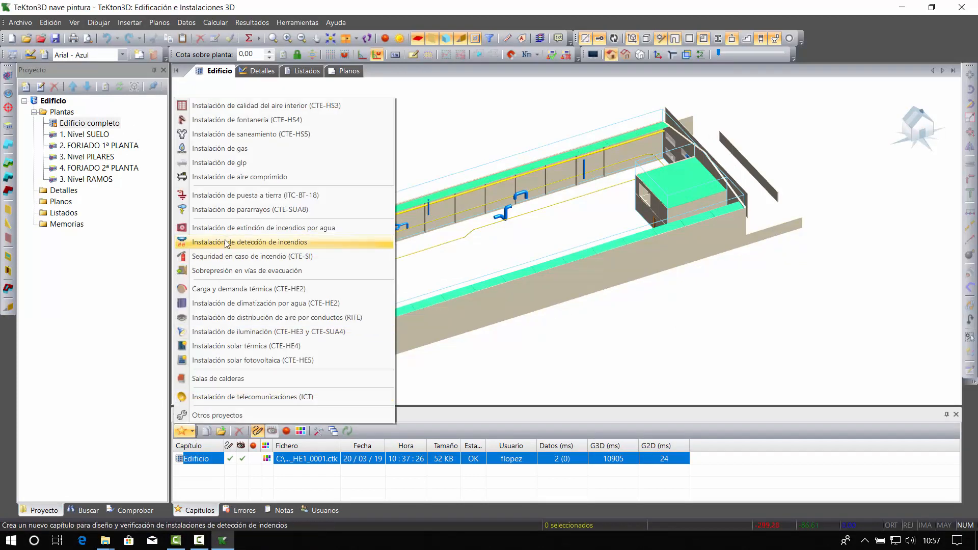
click(237, 228)
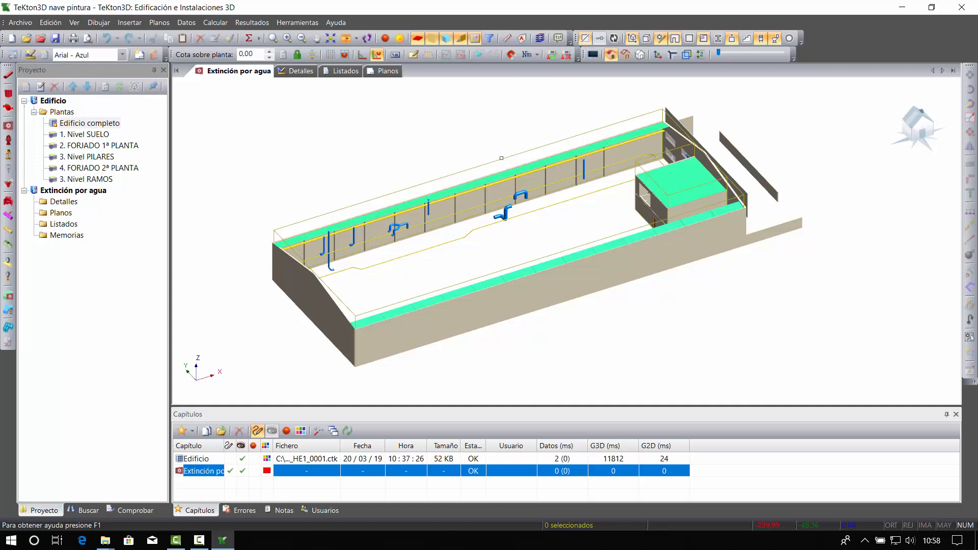
Assign the NAVE space to a new fire sector named SECTOR UNICO.
click(502, 157)
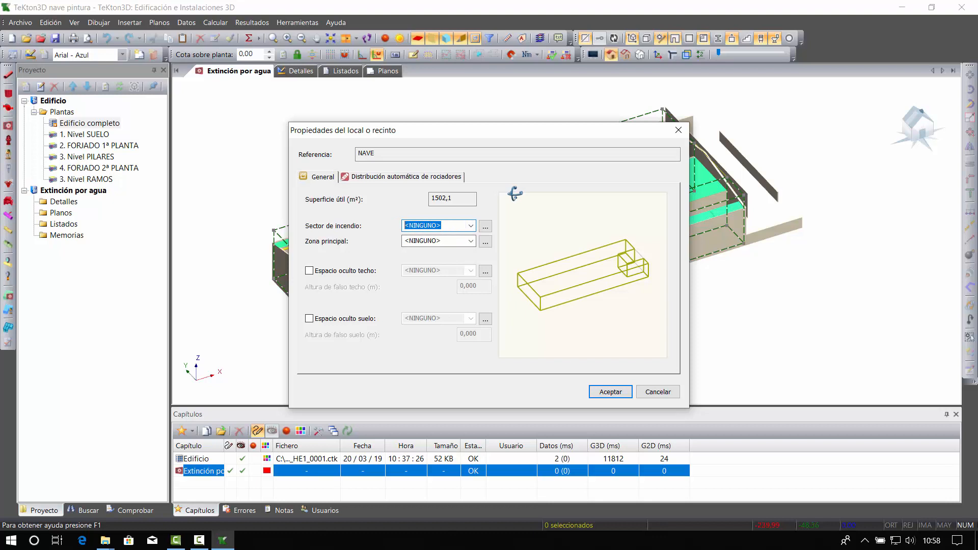
text(SECTOR UNICO)
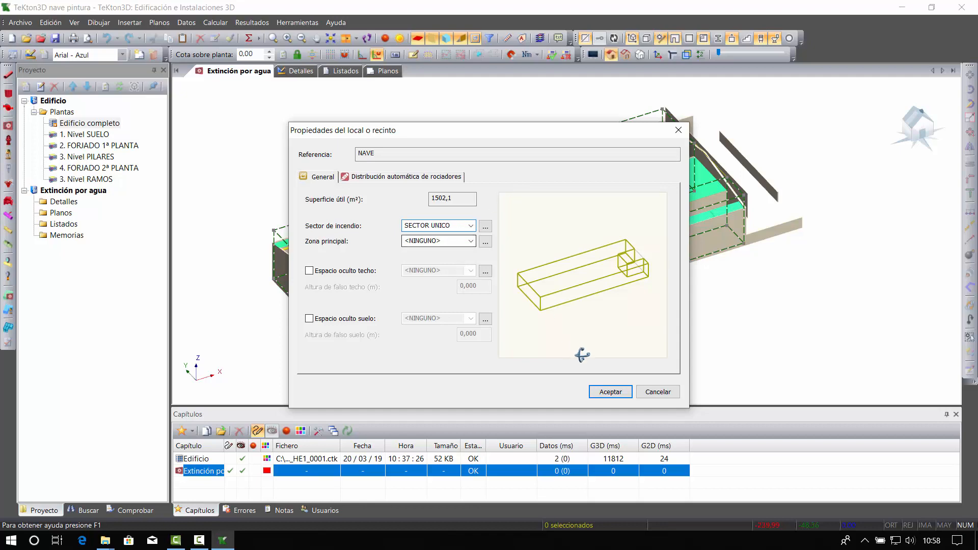
click(609, 394)
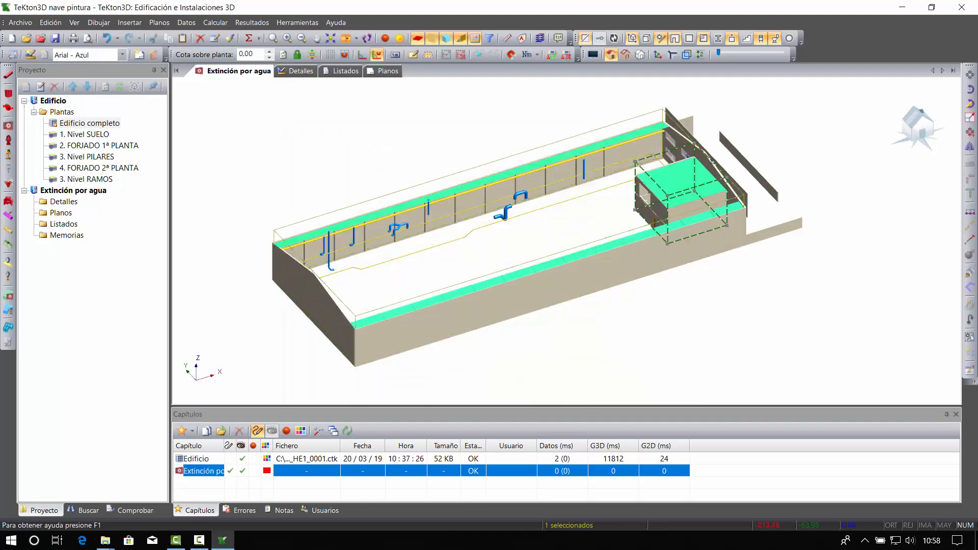
Assign the OFICINAS space to the existing fire sector SECTOR UNICO.
double_click(713, 163)
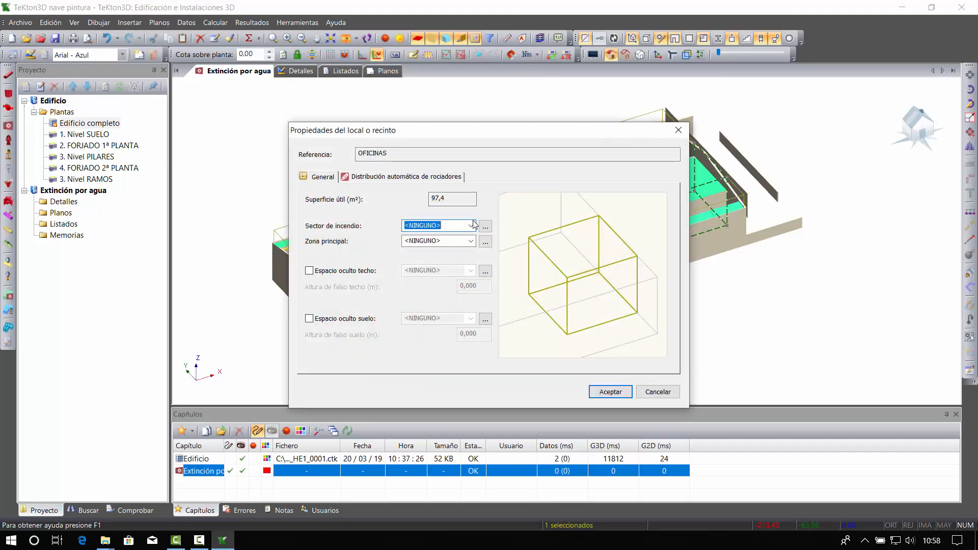
click(471, 226)
click(464, 245)
Describe SECTOR UNICO as "Sector producción y oficinas" and define it as an industrial establishment with configuration B and intrinsic risk level Bajo.
click(486, 229)
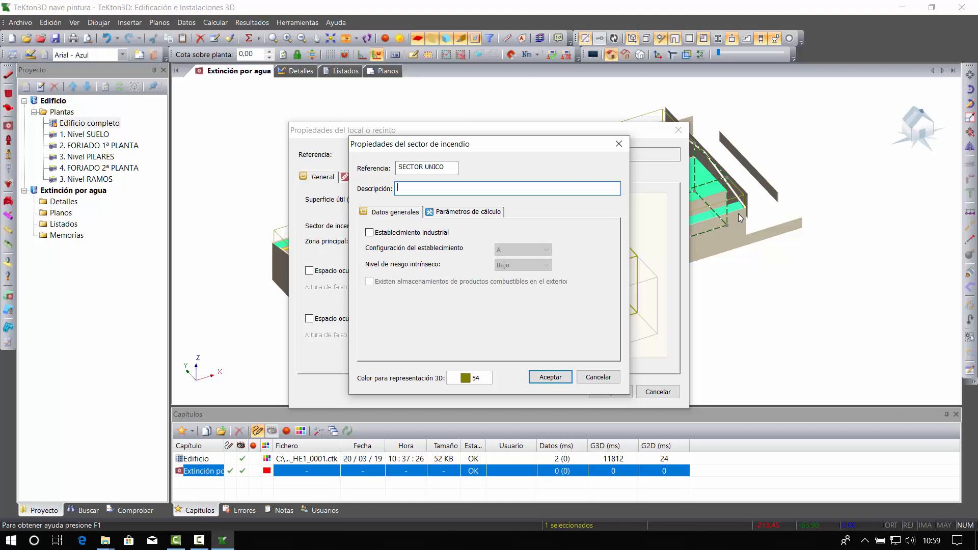
text(Sector producción y oficinas)
click(369, 233)
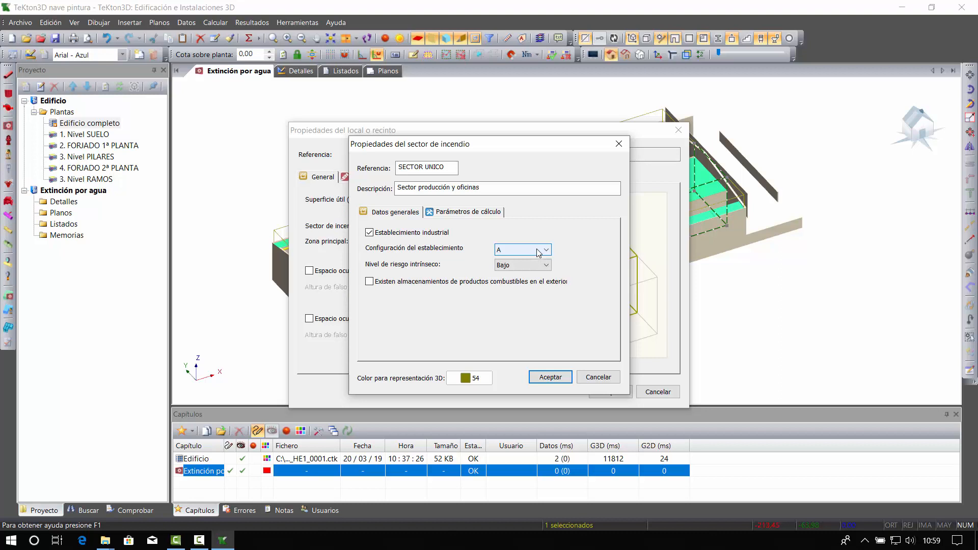
click(539, 252)
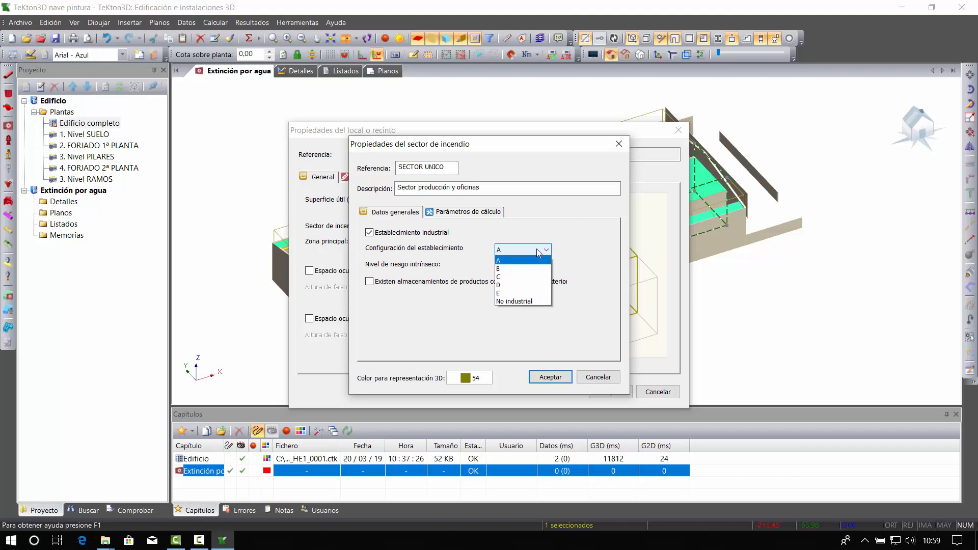
click(519, 269)
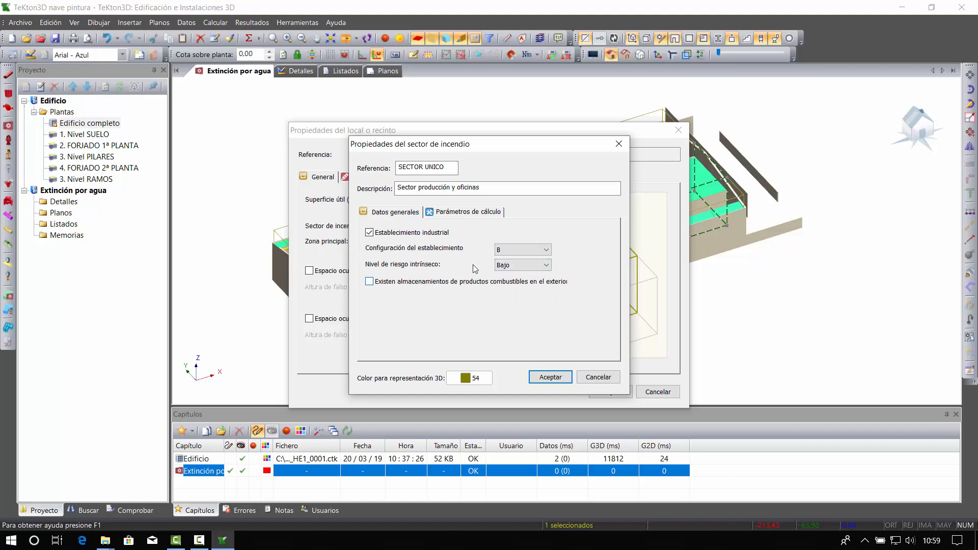
click(524, 266)
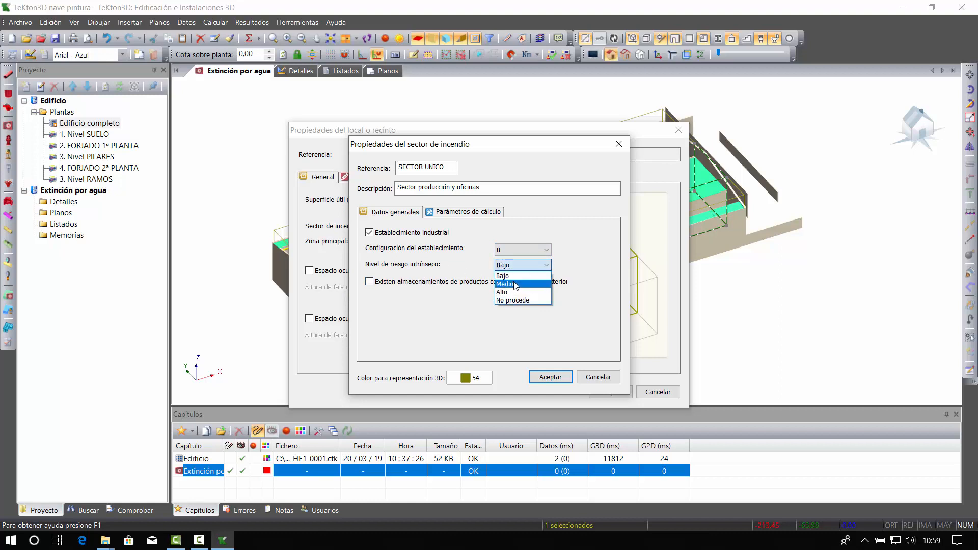
click(510, 276)
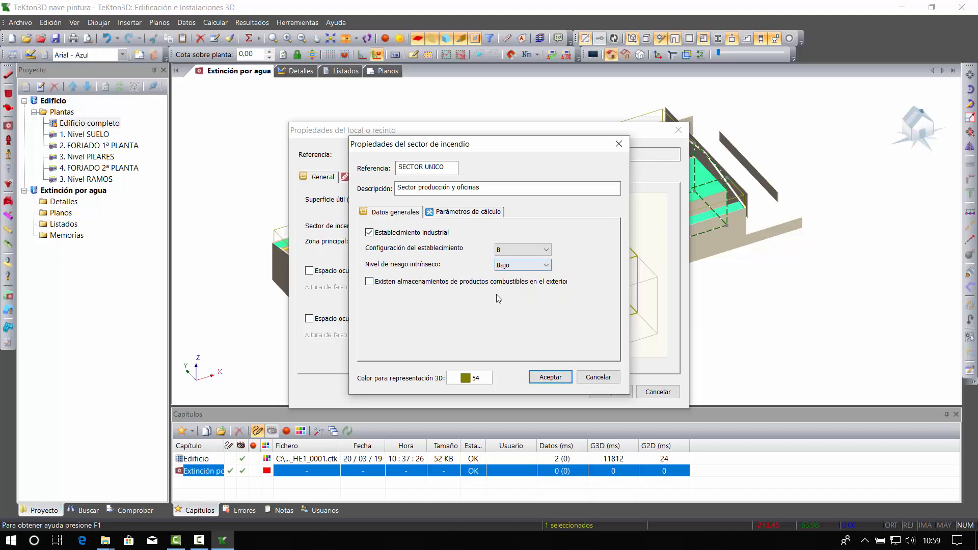
Review the sector's hydrant and BIE calculation parameters, then accept the sector and OFICINAS space properties.
click(468, 212)
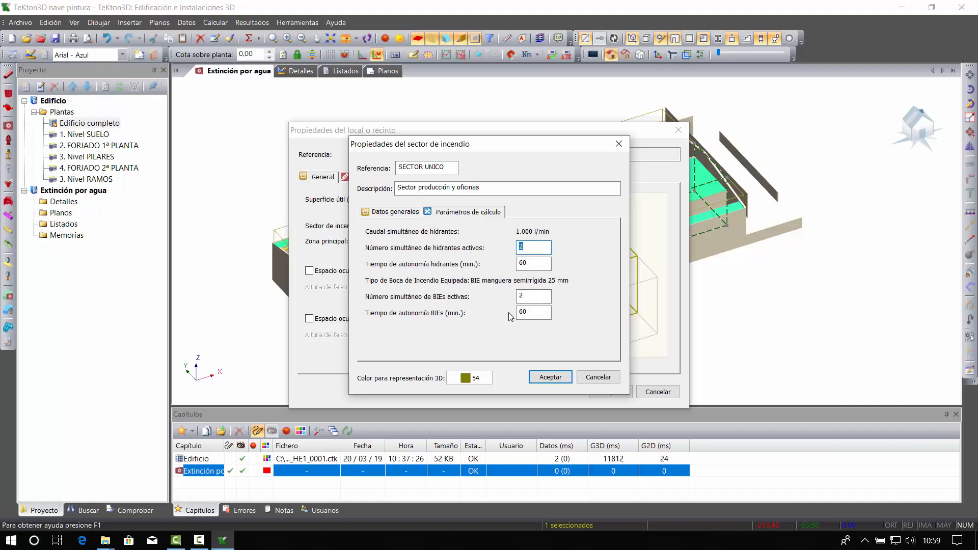
click(518, 295)
click(531, 310)
click(558, 381)
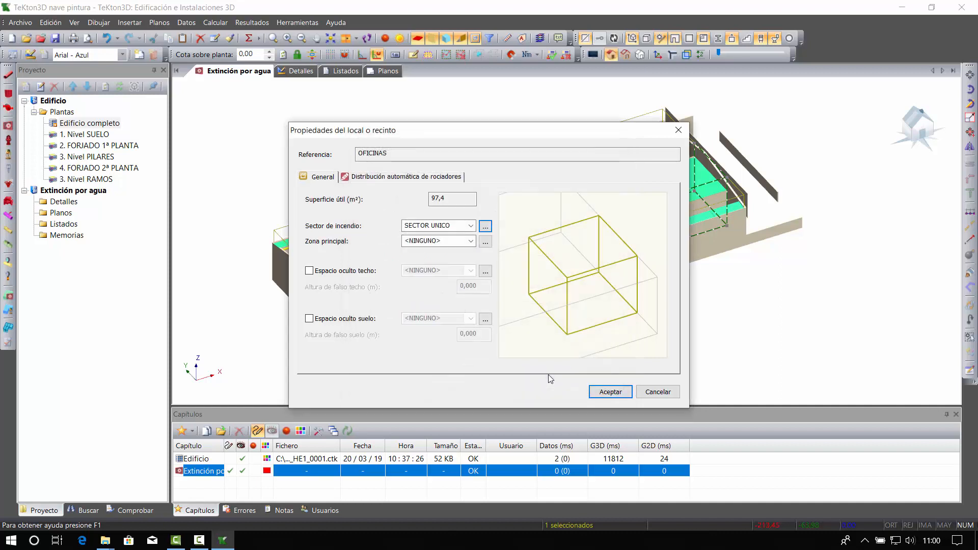
click(604, 393)
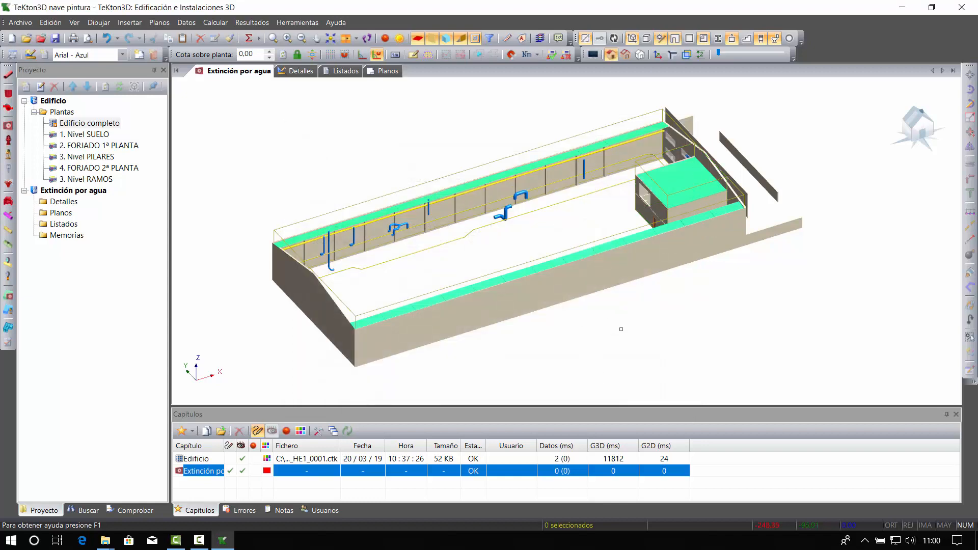
Examine the outside of the hall's end wall and the small exterior room beside the blue pipes.
middle_drag(746, 235, 487, 276)
scroll(650, 295, up, 5)
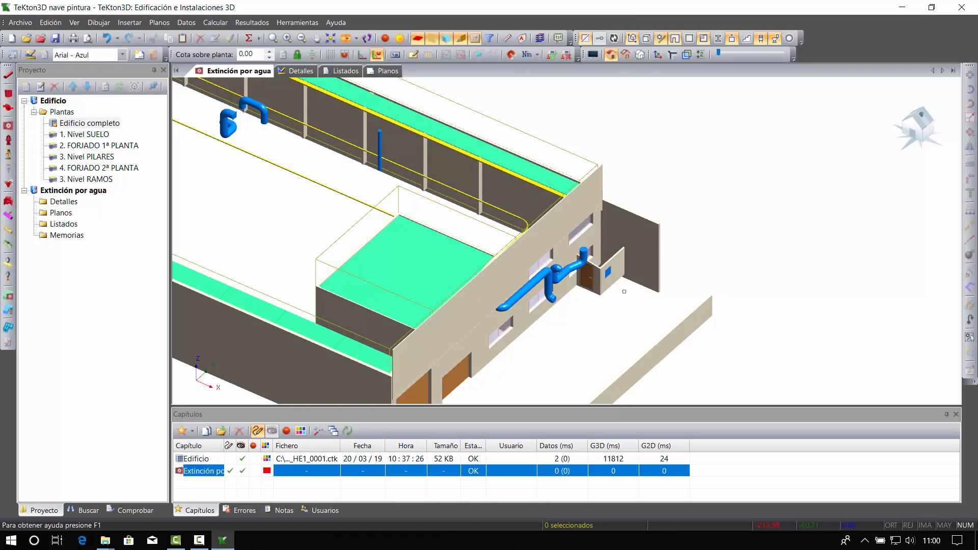
scroll(627, 286, up, 4)
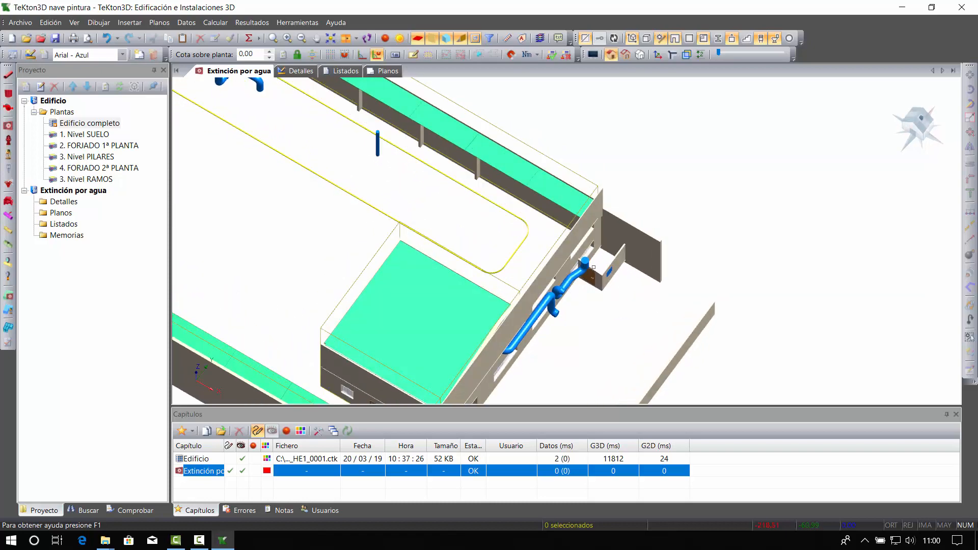
scroll(568, 258, down, 4)
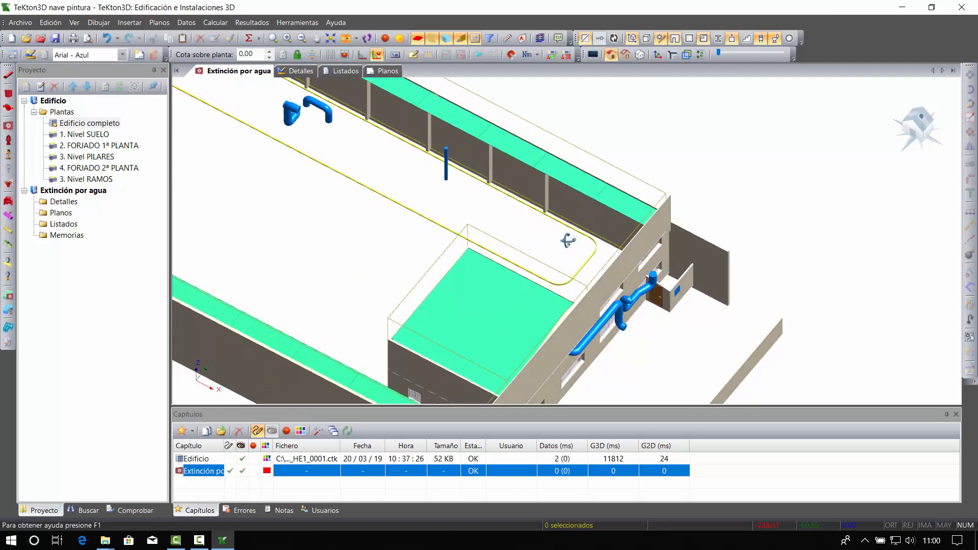
middle_drag(391, 234, 481, 239)
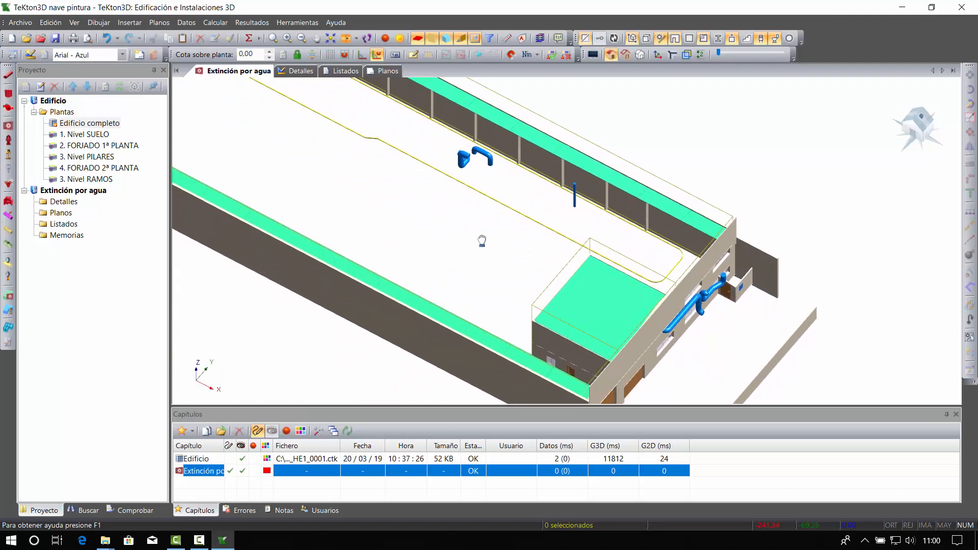
scroll(480, 221, down, 3)
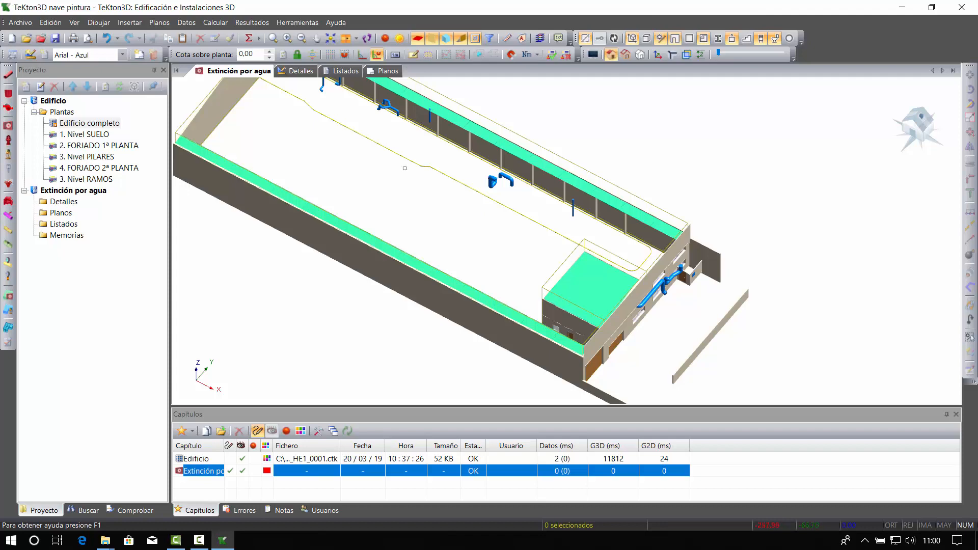
scroll(663, 270, up, 8)
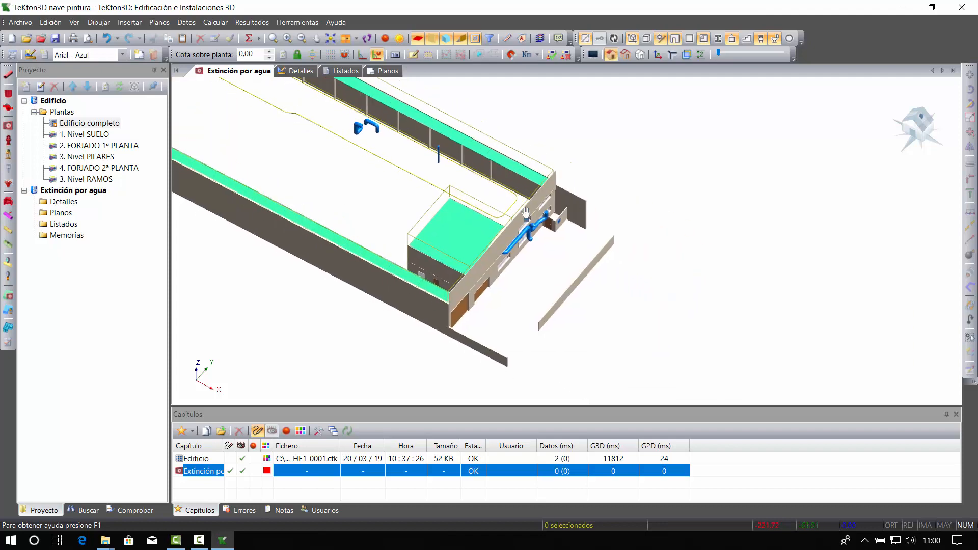
scroll(504, 260, up, 4)
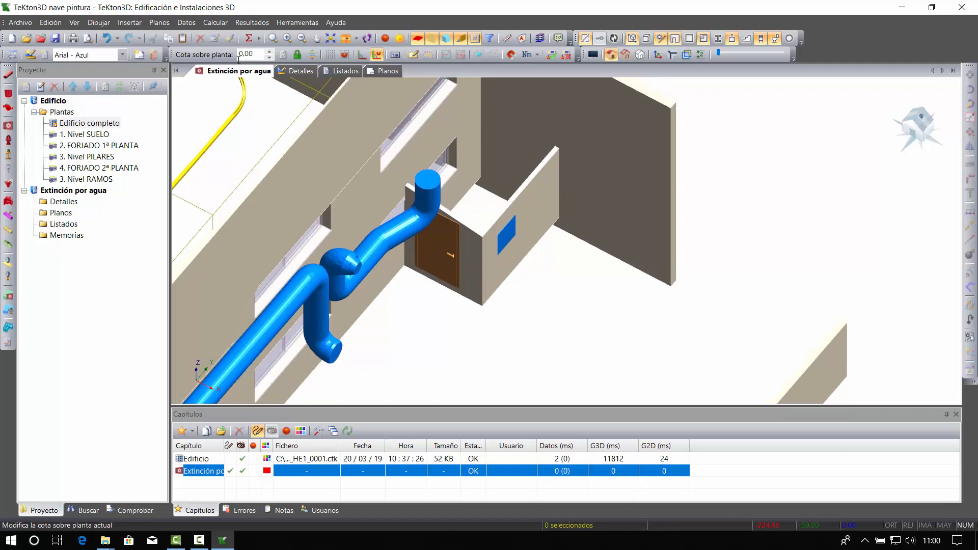
Place a Depósito de superficie water source outside beside the small exterior room, with its outlet facing the room.
click(8, 93)
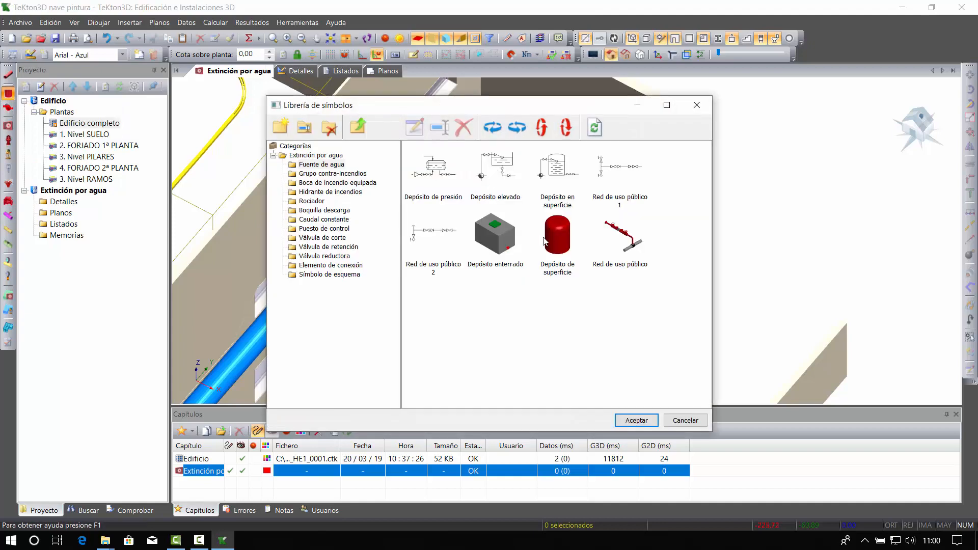
double_click(561, 240)
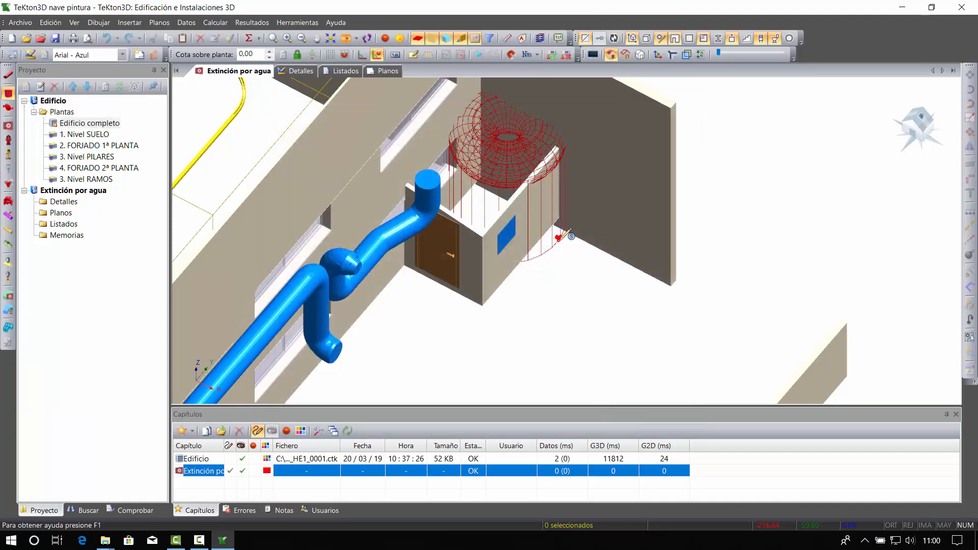
scroll(581, 263, up, 5)
key(F5)
scroll(565, 242, down, 3)
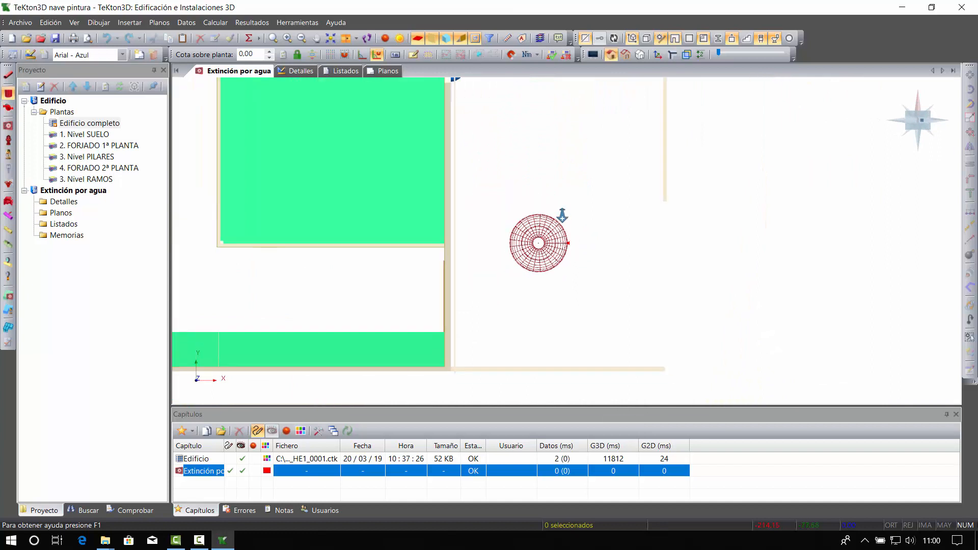
mouse_move(521, 113)
middle_down()
mouse_move(541, 267)
mouse_move(555, 189)
mouse_move(542, 253)
middle_up()
scroll(526, 283, up, 4)
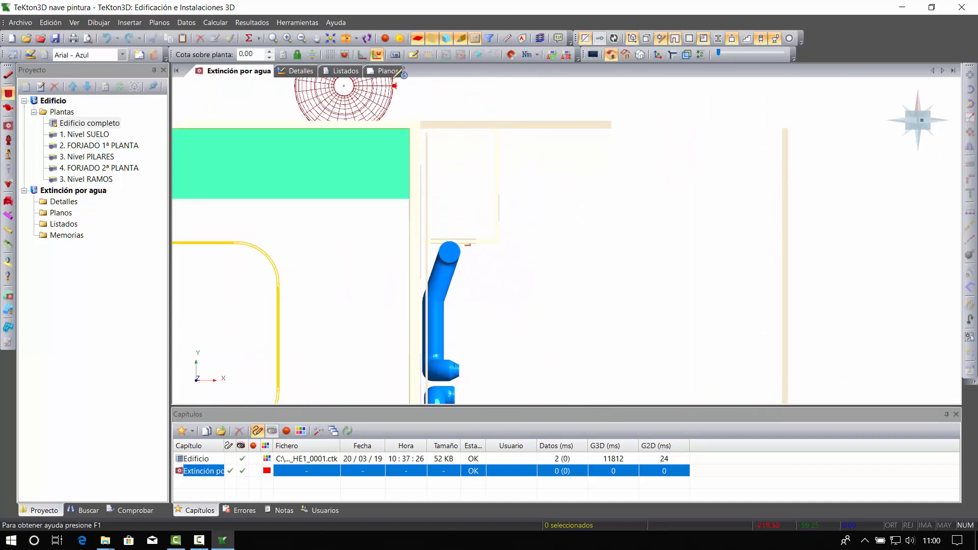
click(345, 55)
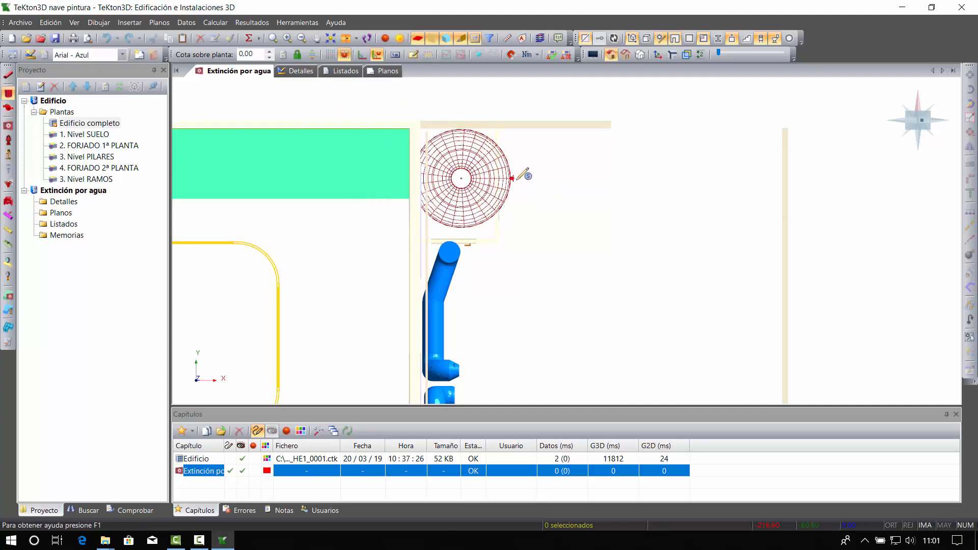
click(515, 180)
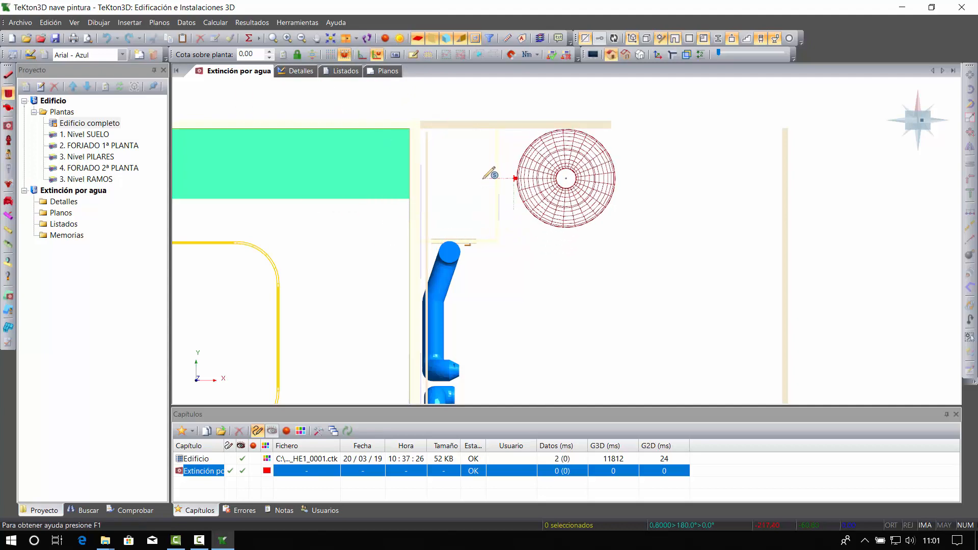
click(483, 179)
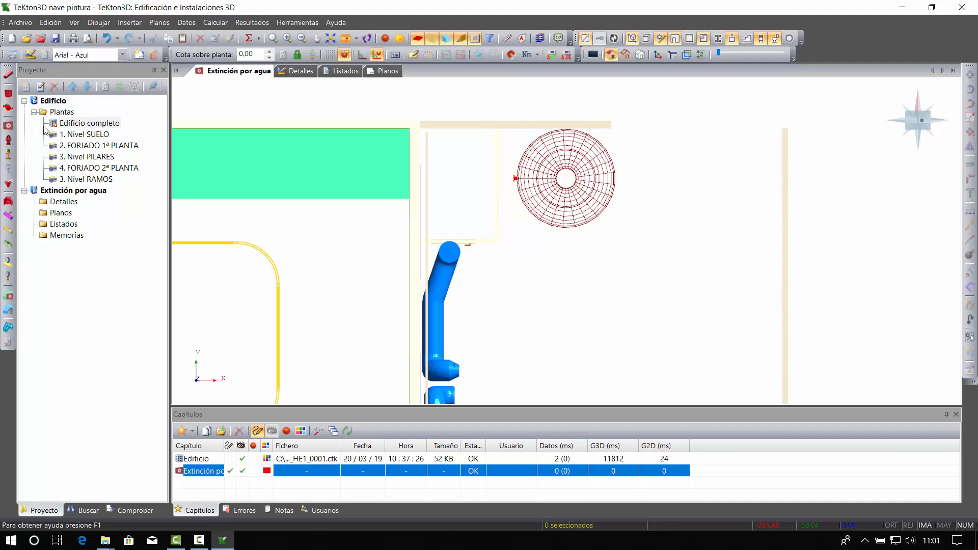
Insert a Grupo contra-incendios near the small room's wall facing the tank, rotated so its suction end points toward the tank.
click(8, 107)
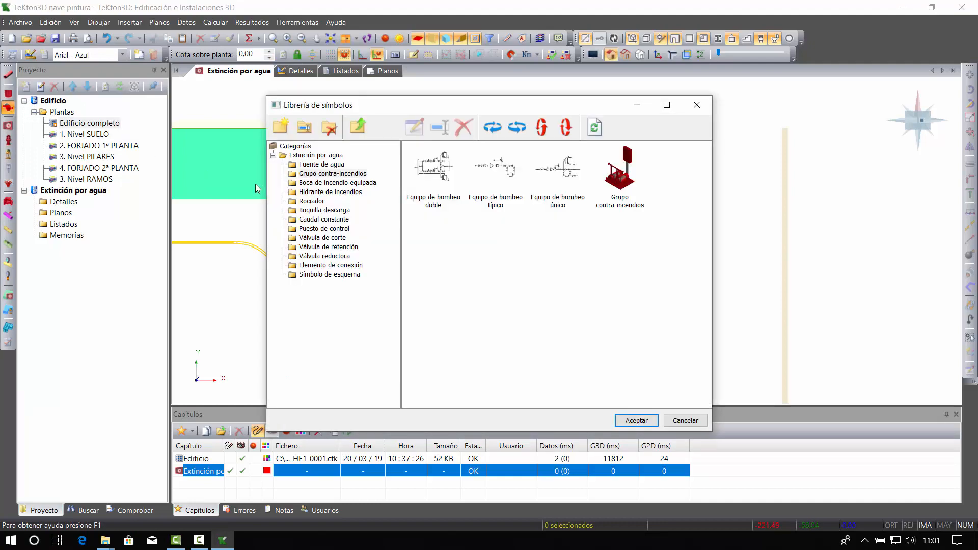
double_click(620, 182)
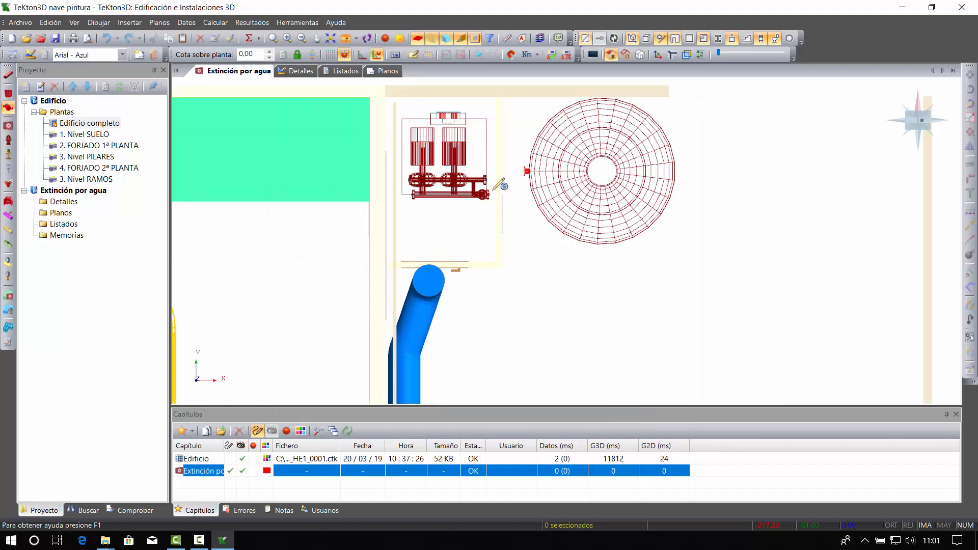
click(492, 190)
click(455, 197)
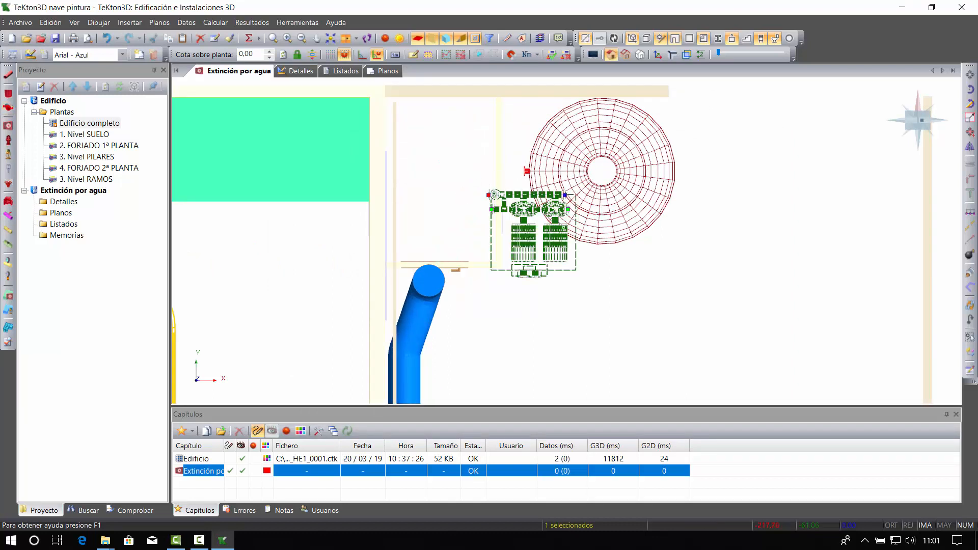
Nudge the fire pump group into the small room, close to its rear wall and clear of the side walls.
key(Left)
key(Left)
key(Left)
key(Left)
key(Left)
key(Left)
key(Left)
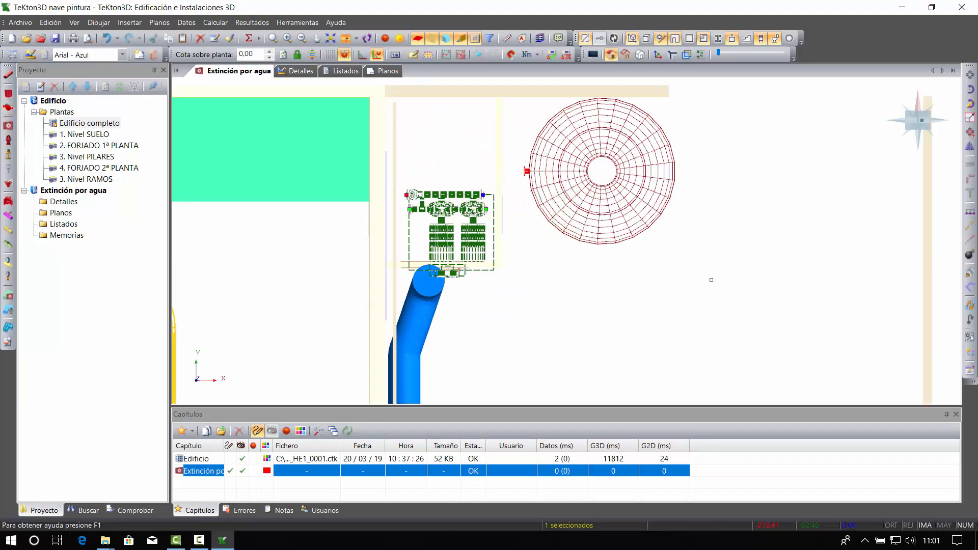
key(Up)
key(Up)
key(Up)
key(Up)
key(Up)
key(Up)
key(Up)
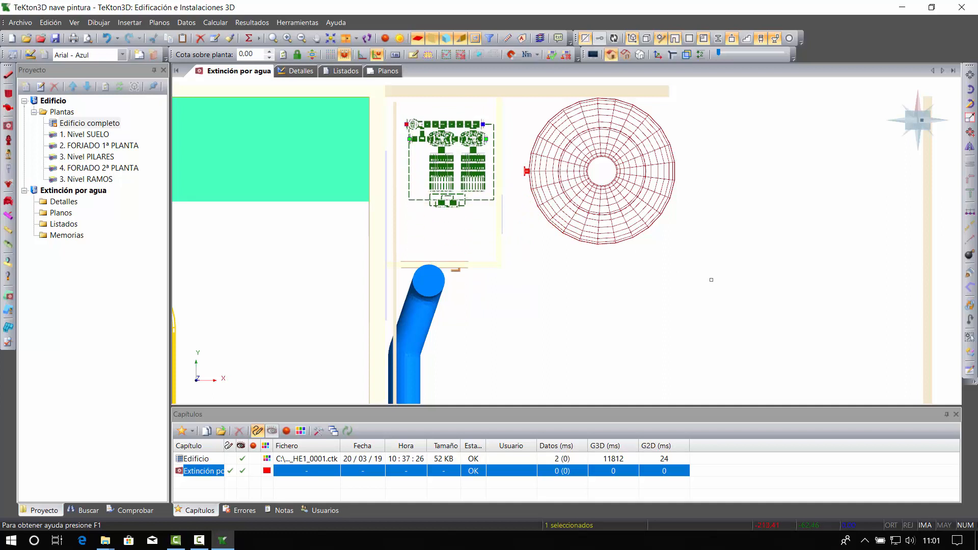
key(Left)
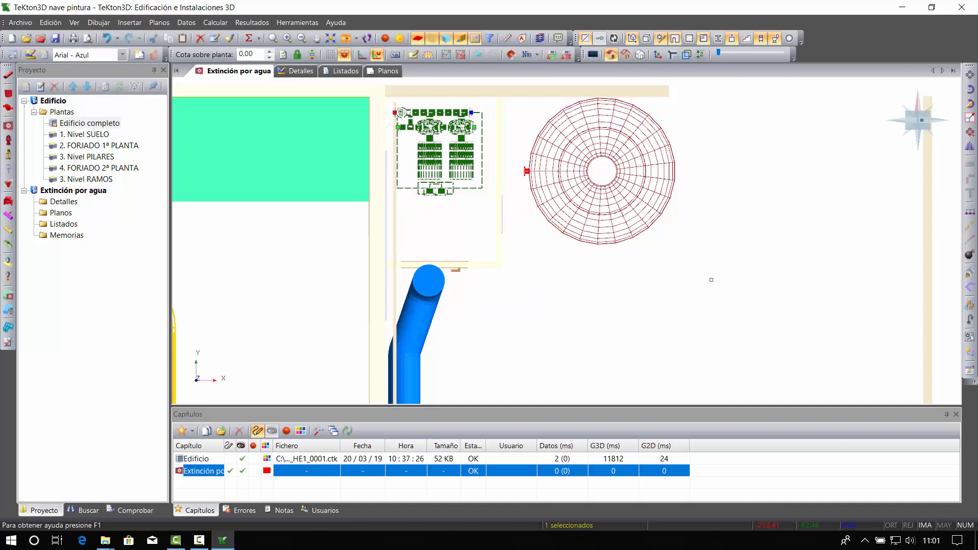
key(Right)
key(Right)
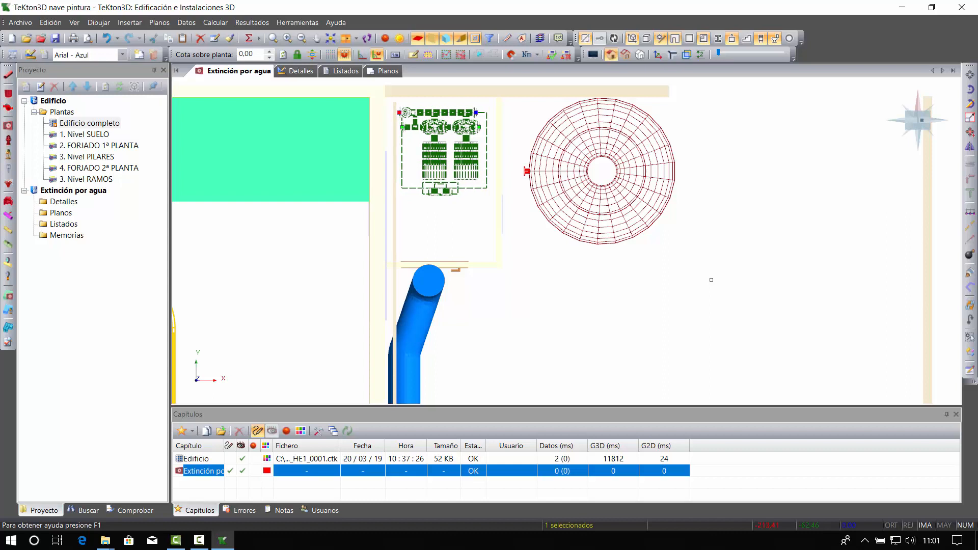
key(Up)
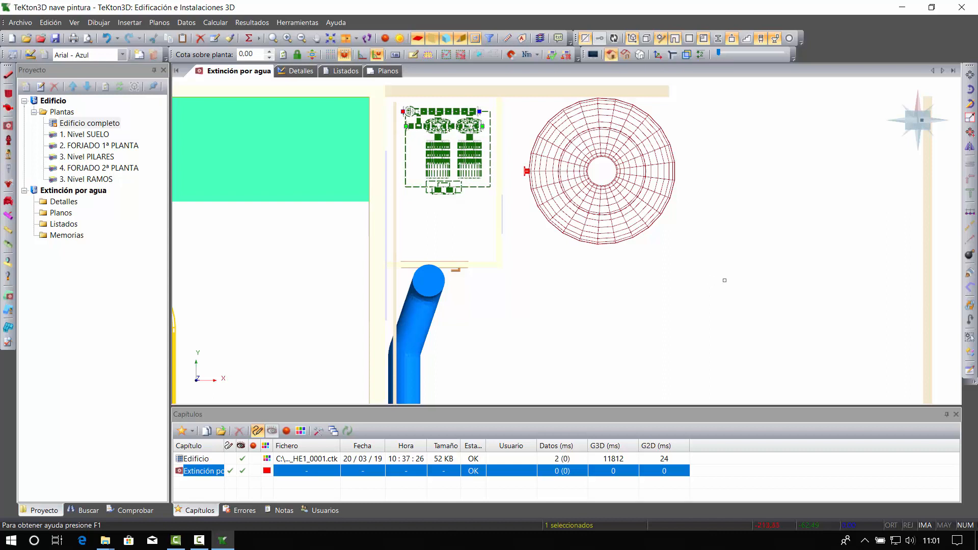
key(Escape)
Show the installation as shaded solids and check how the pump group sits in the room next to the tank.
click(386, 39)
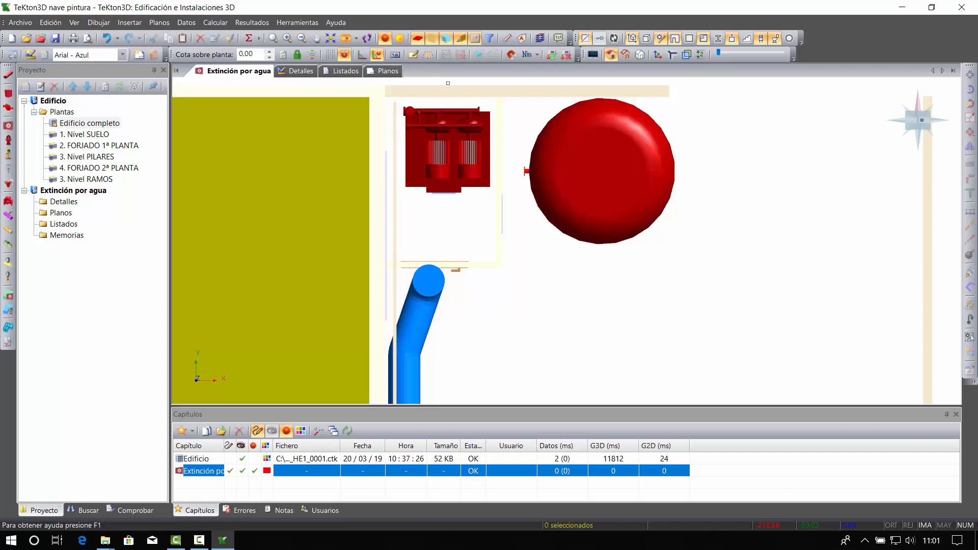
mouse_move(519, 238)
shift+middle_down()
mouse_move(501, 228)
mouse_move(501, 144)
mouse_move(482, 98)
shift+middle_up()
mouse_move(482, 352)
middle_down()
mouse_move(454, 209)
mouse_move(426, 212)
middle_up()
click(460, 242)
scroll(457, 244, up, 1)
mouse_move(461, 243)
middle_down()
mouse_move(540, 249)
mouse_move(537, 226)
mouse_move(614, 257)
mouse_move(544, 227)
middle_up()
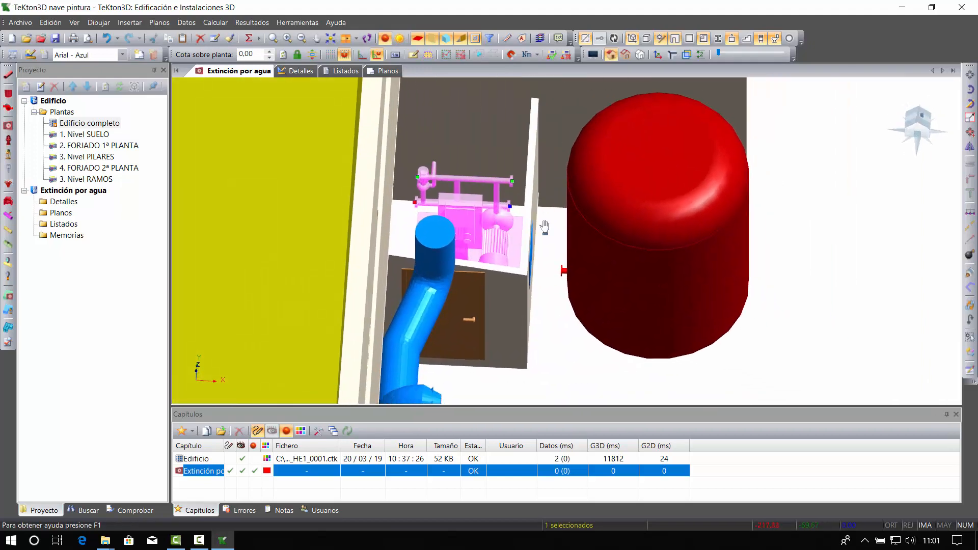
click(775, 231)
shift+middle_drag(791, 231, 692, 258)
shift+middle_drag(588, 240, 596, 241)
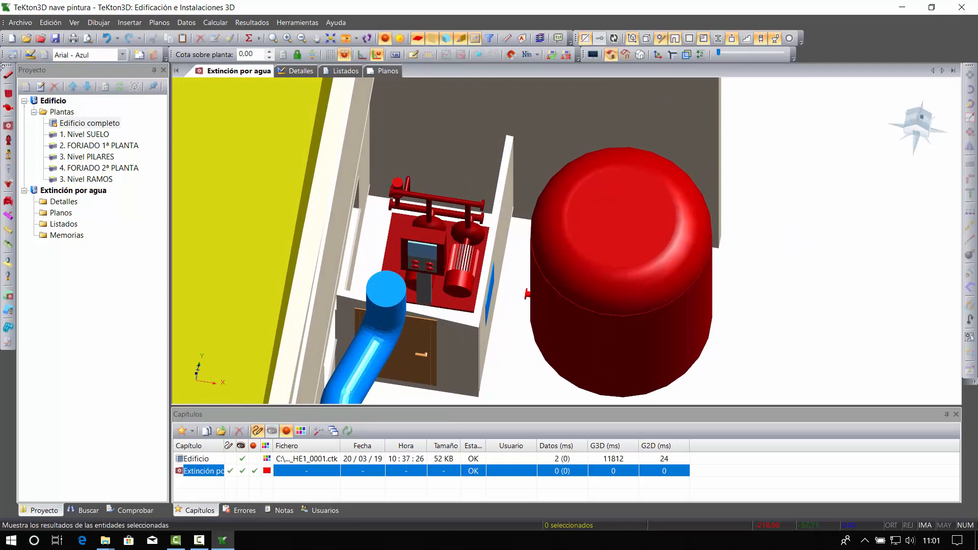
With orthogonal drawing on, draw a pipe from the tank outlet toward the room, along its wall to the pump suction line, plus a vertical riser.
click(8, 75)
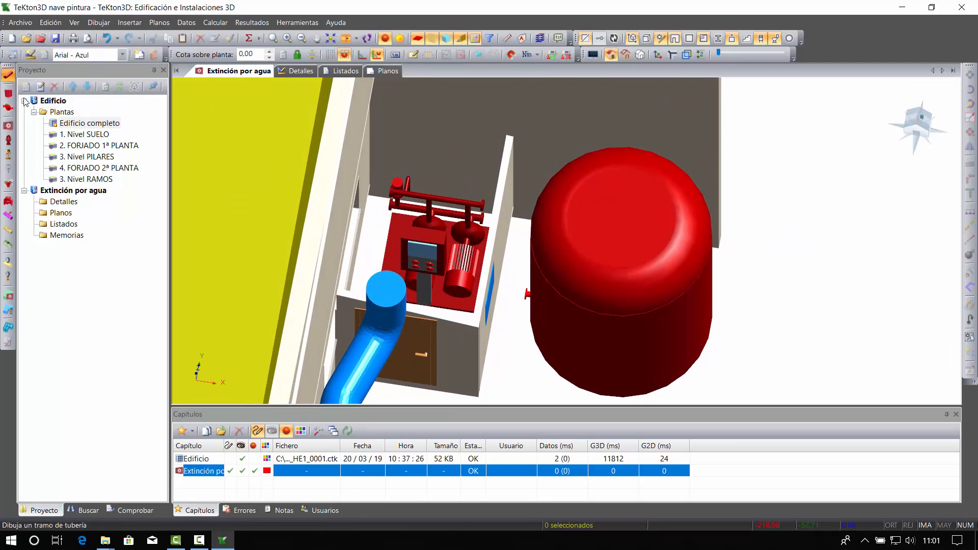
click(526, 294)
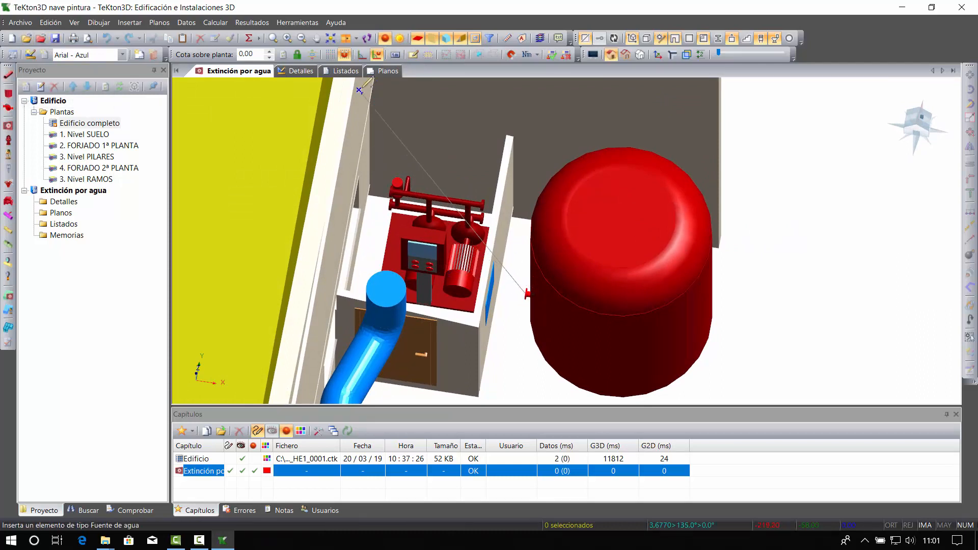
click(364, 58)
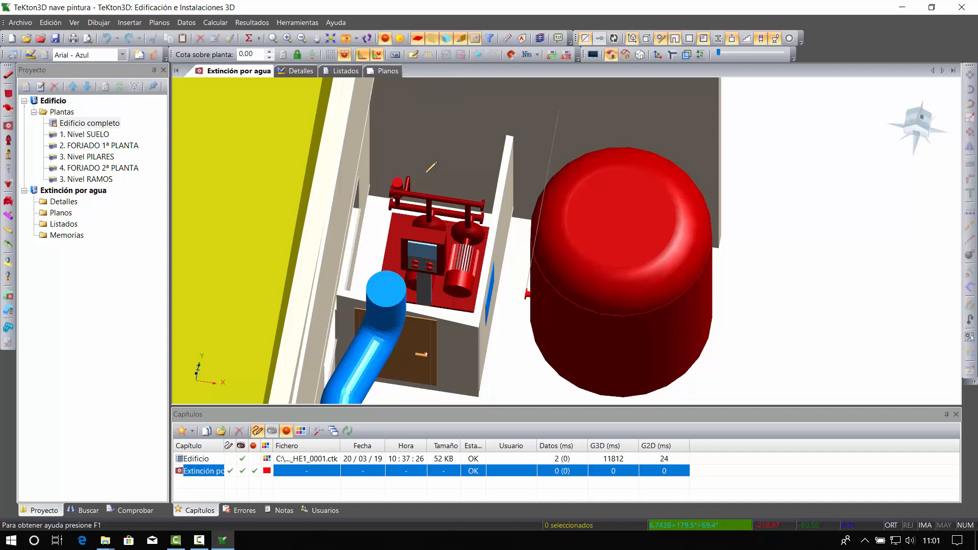
key(F5)
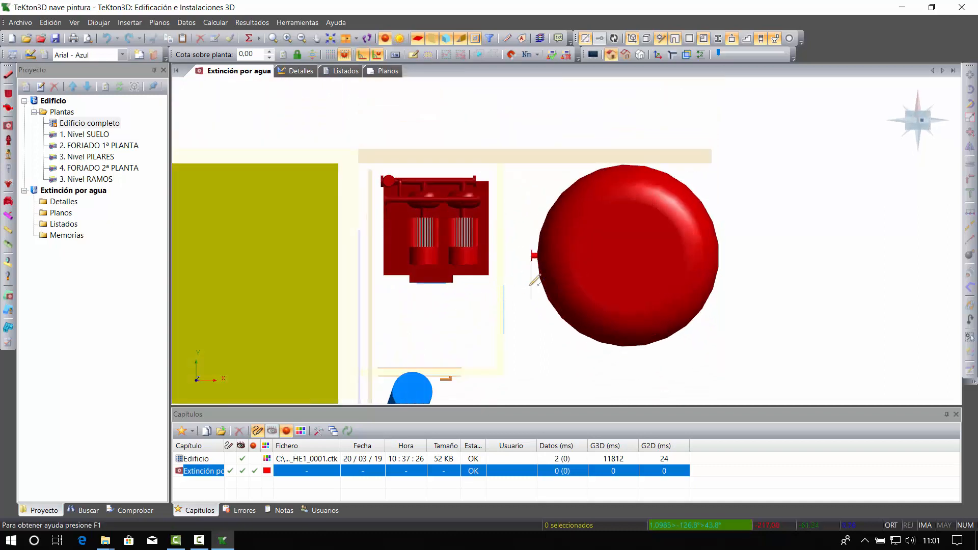
click(516, 255)
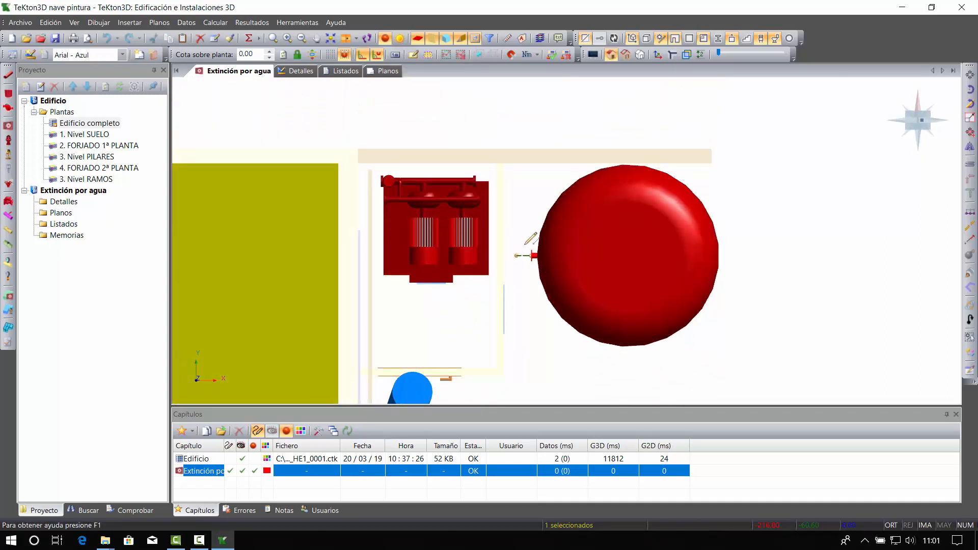
click(516, 181)
mouse_move(508, 210)
middle_down()
mouse_move(494, 191)
mouse_move(509, 171)
middle_up()
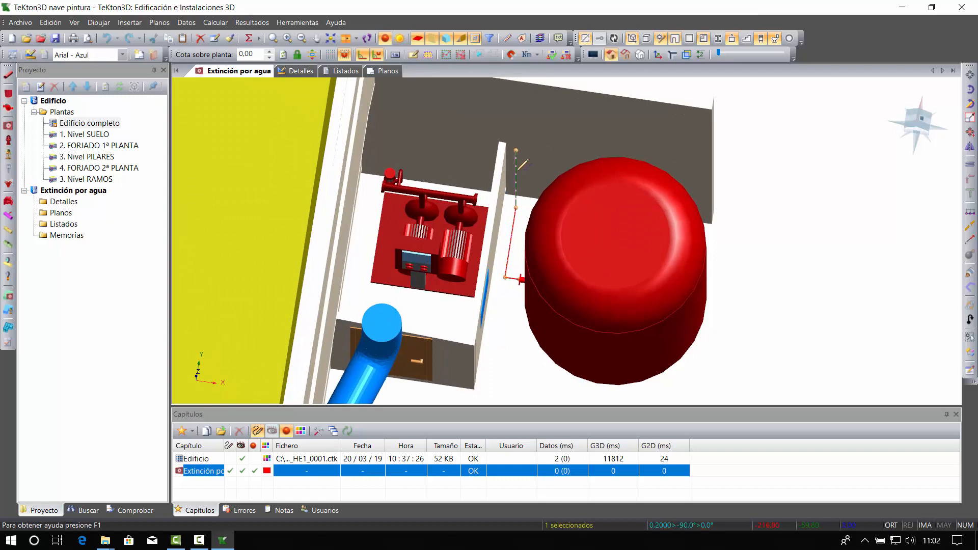
Draw a straight horizontal pipe from the pump group's suction connection through the room wall and past the riser beside the tank.
right_click(469, 152)
click(491, 160)
scroll(478, 199, up, 3)
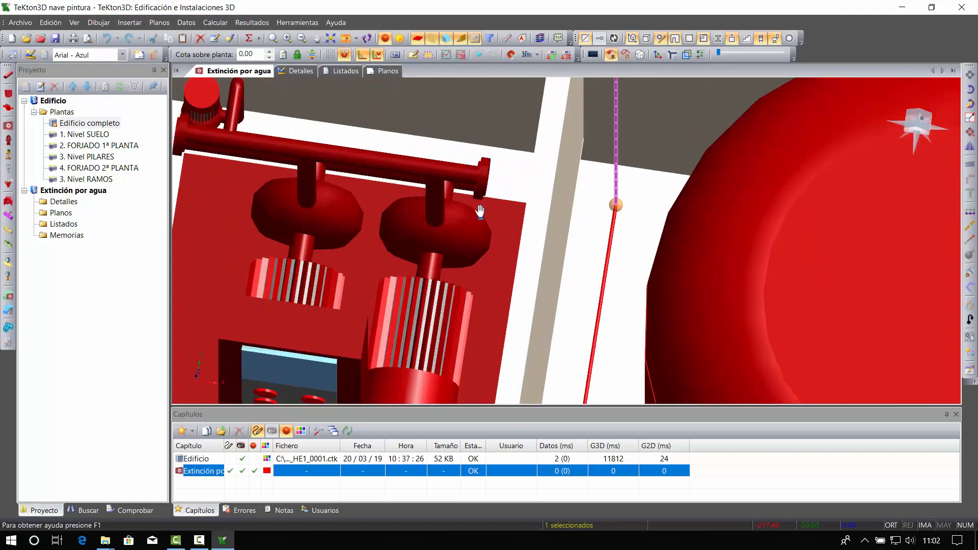
scroll(480, 206, up, 3)
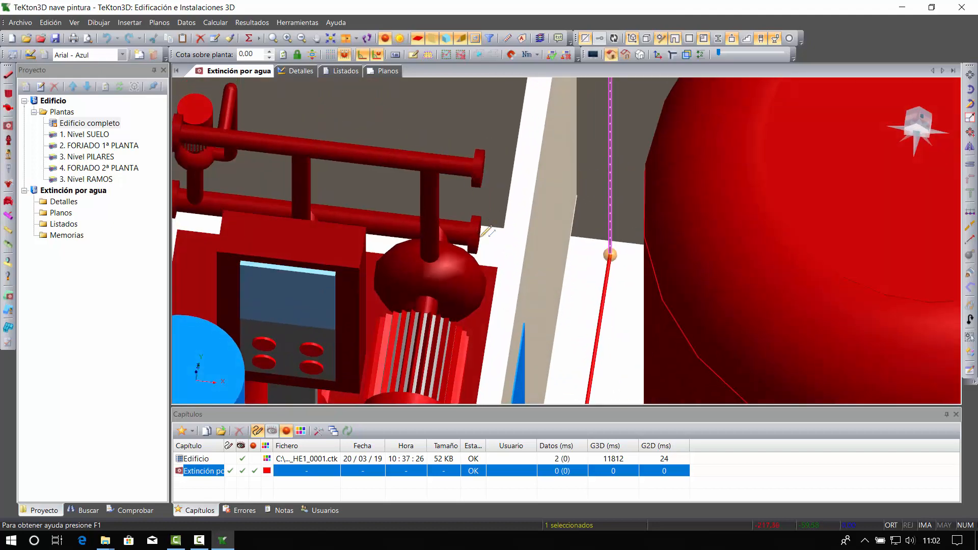
scroll(517, 242, down, 2)
key(F5)
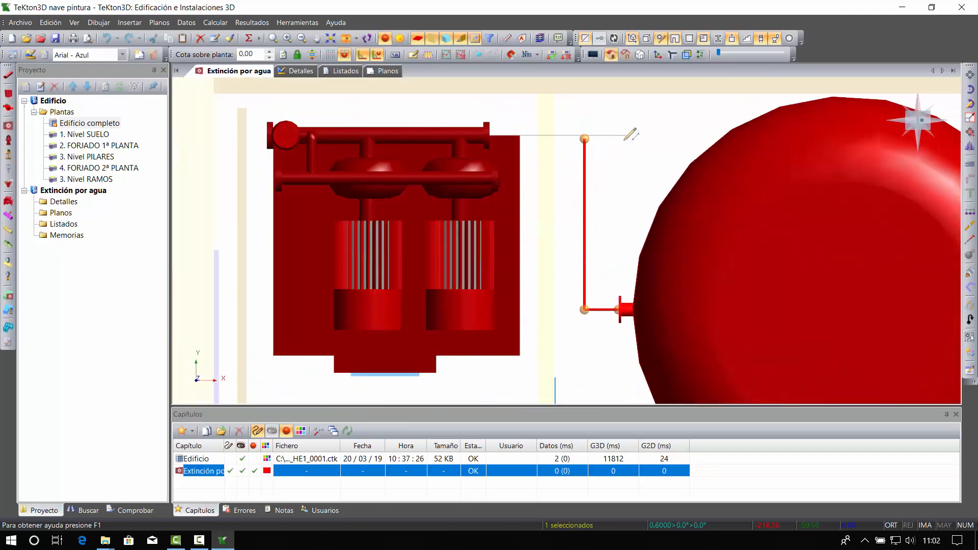
click(628, 133)
key(Escape)
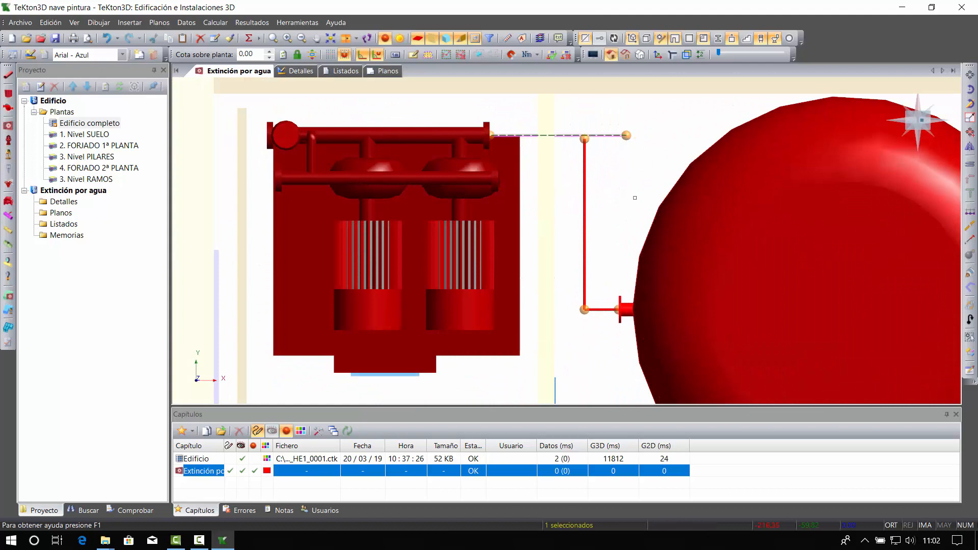
Join the pump suction pipe and the tank pipe into a corner, and delete the leftover vertical riser.
mouse_move(593, 199)
middle_down()
mouse_move(562, 170)
mouse_move(529, 196)
middle_up()
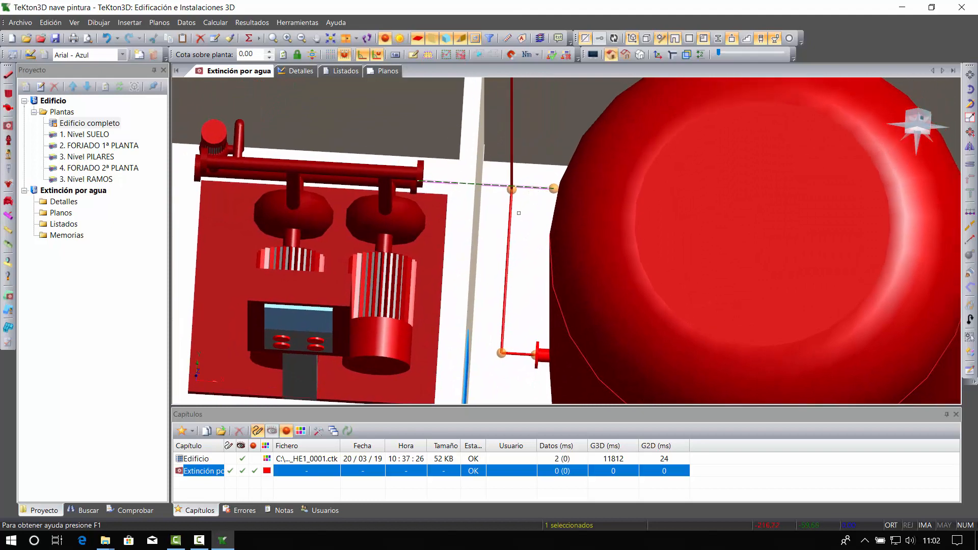
click(511, 212)
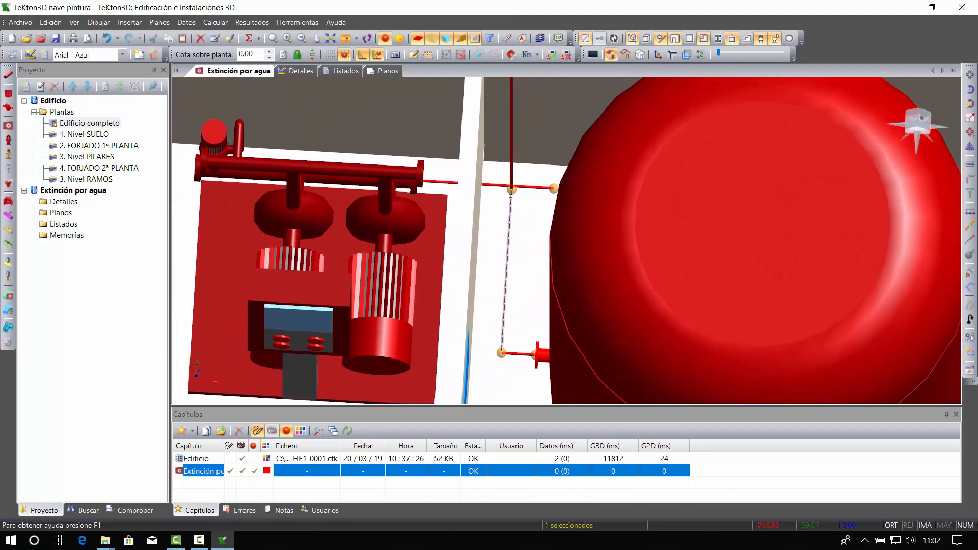
click(499, 187)
click(970, 179)
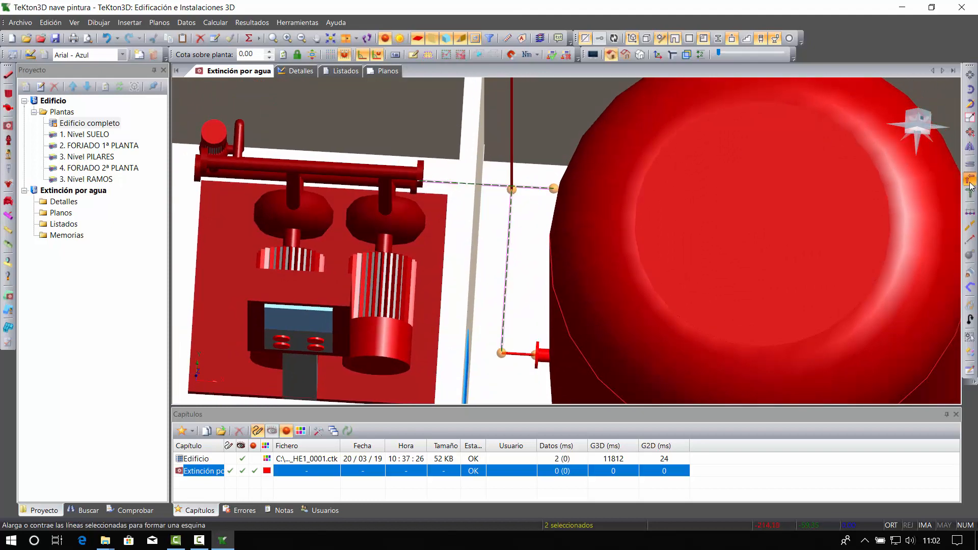
key(Escape)
click(512, 172)
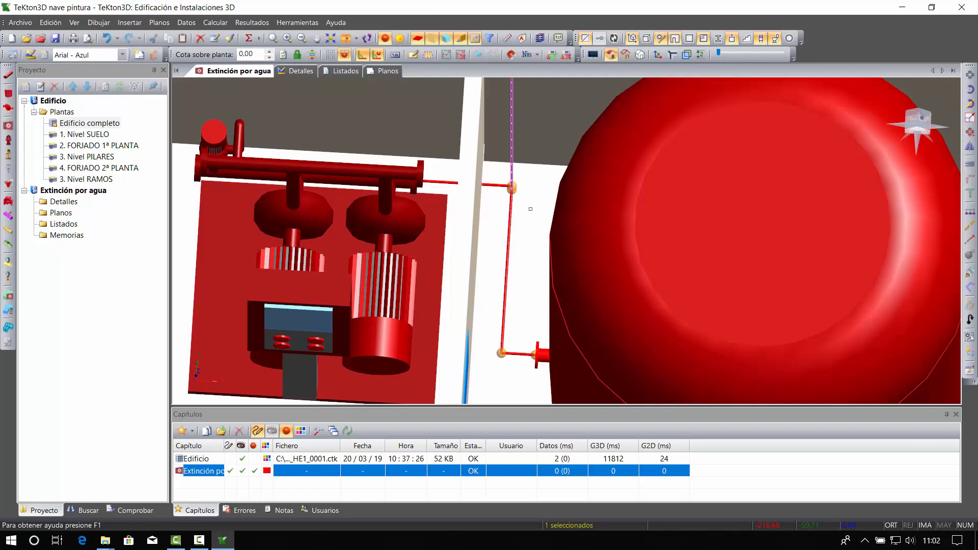
key(Delete)
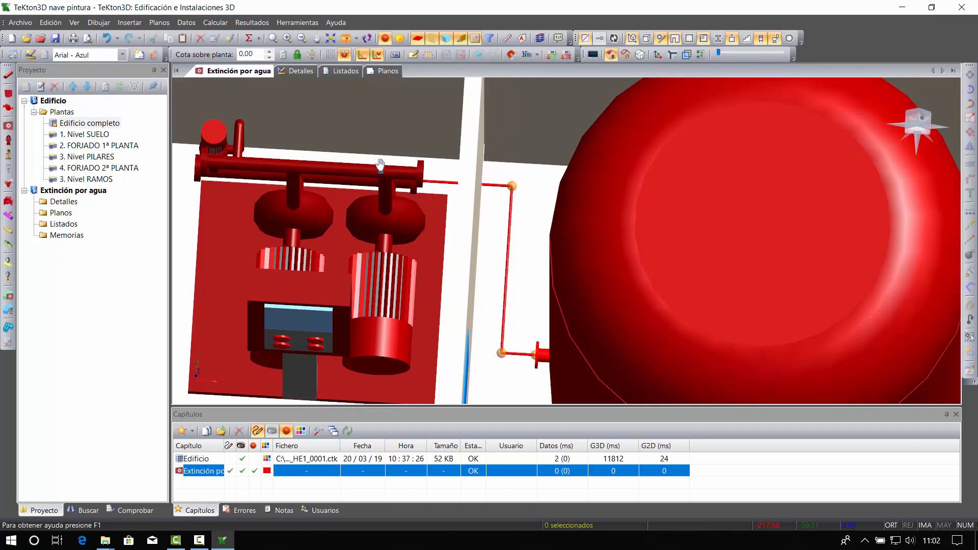
Start a pipe at the pump group's discharge connection on the side away from the tank, seen from above.
middle_drag(381, 166, 428, 170)
shift+middle_drag(428, 170, 405, 186)
click(320, 210)
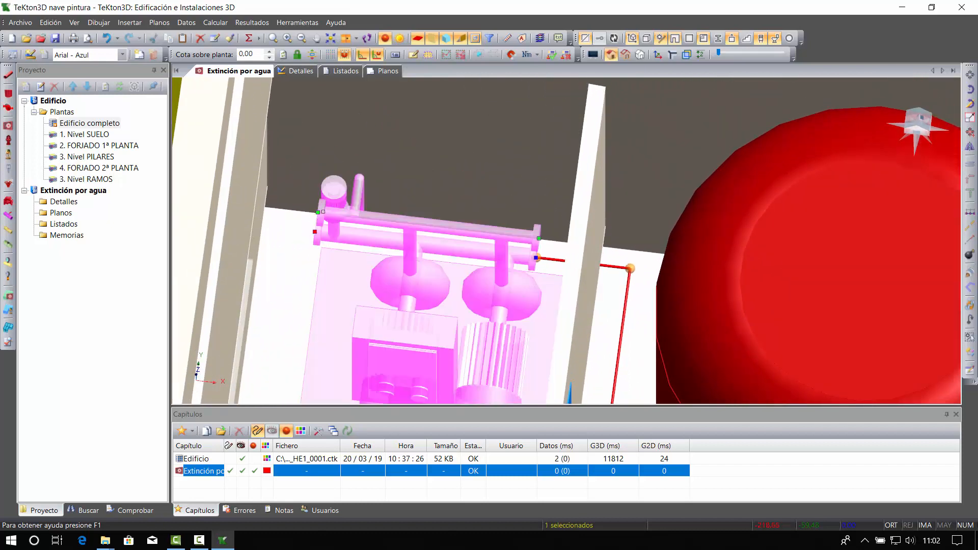
right_click(302, 245)
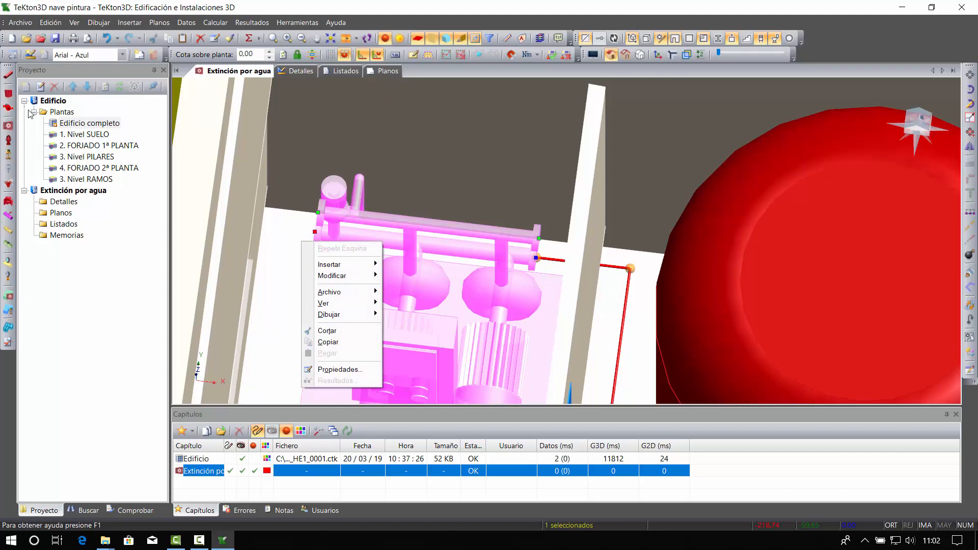
click(8, 76)
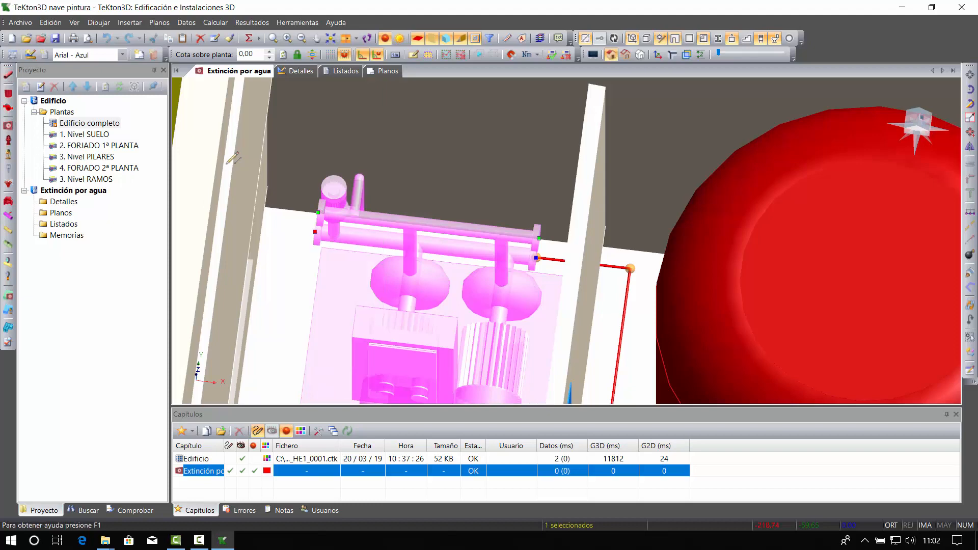
click(319, 210)
scroll(326, 210, down, 5)
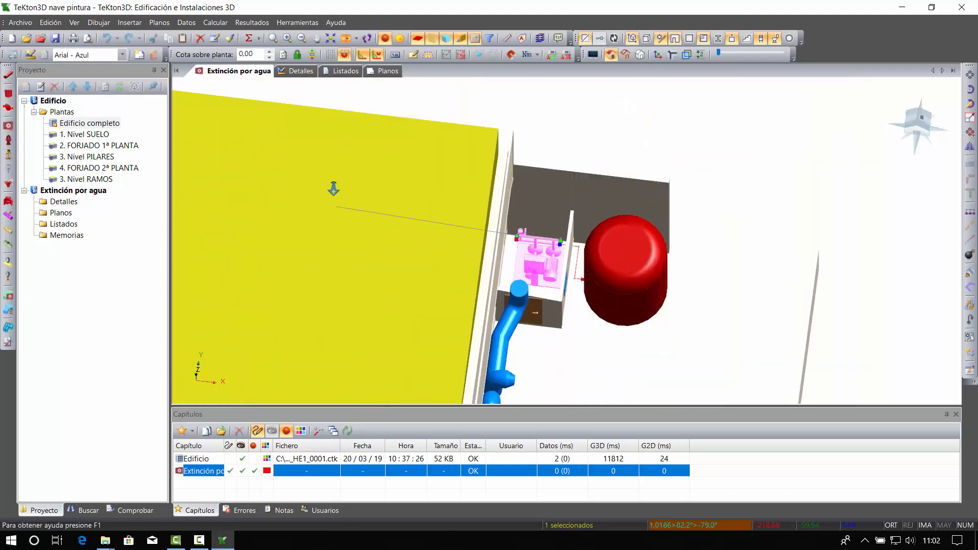
scroll(331, 217, up, 6)
mouse_move(323, 246)
middle_down()
mouse_move(319, 255)
mouse_move(380, 243)
middle_up()
key(F5)
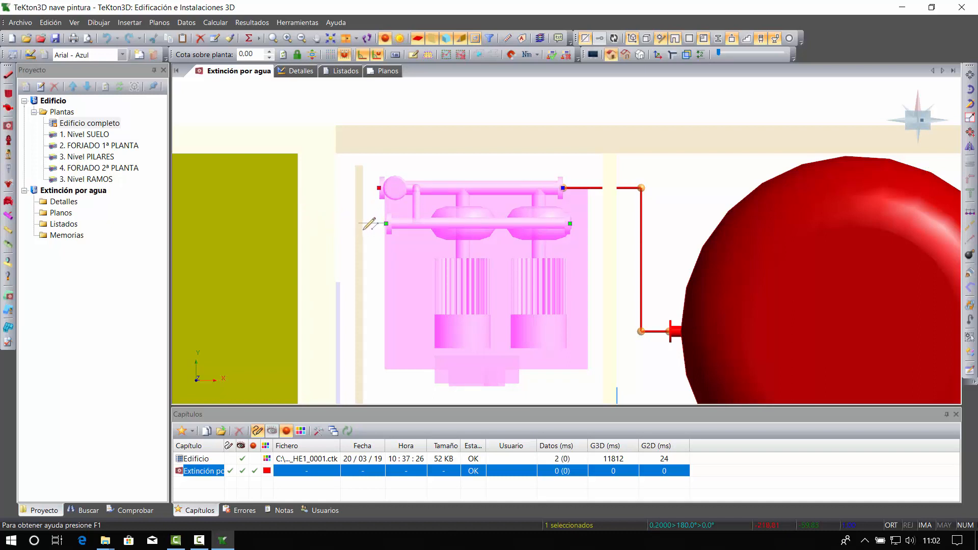
Set the working grid's X, Y and Z steps to 0.1.
click(413, 55)
click(497, 254)
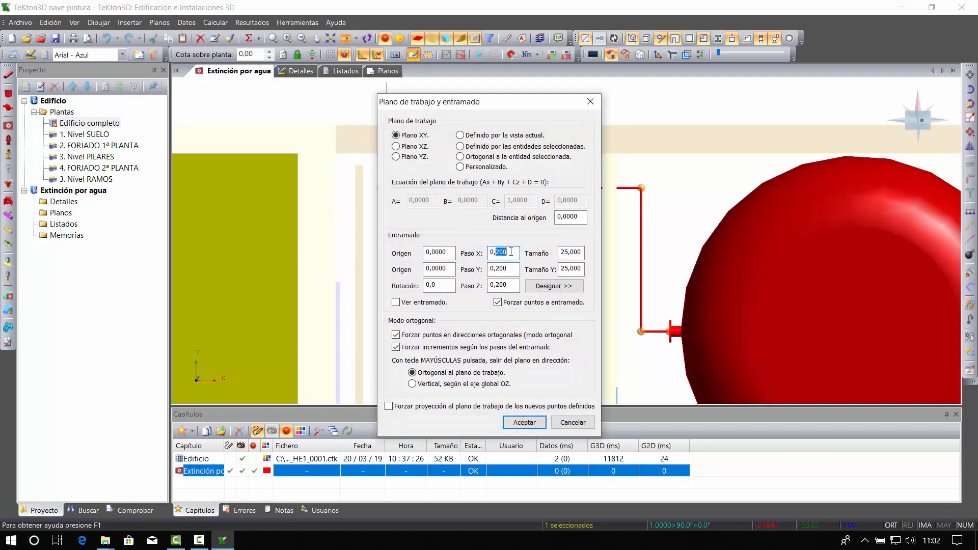
text(1)
double_click(501, 268)
text(1)
double_click(496, 285)
text(1)
click(518, 422)
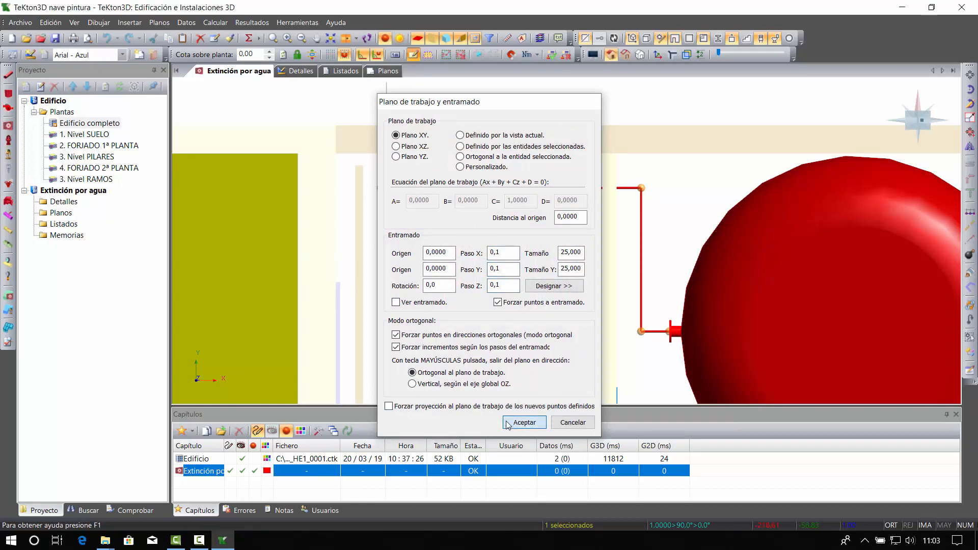
Draw a short horizontal pipe out of the pump discharge, continued by a vertical riser about 6.7 m high.
click(372, 223)
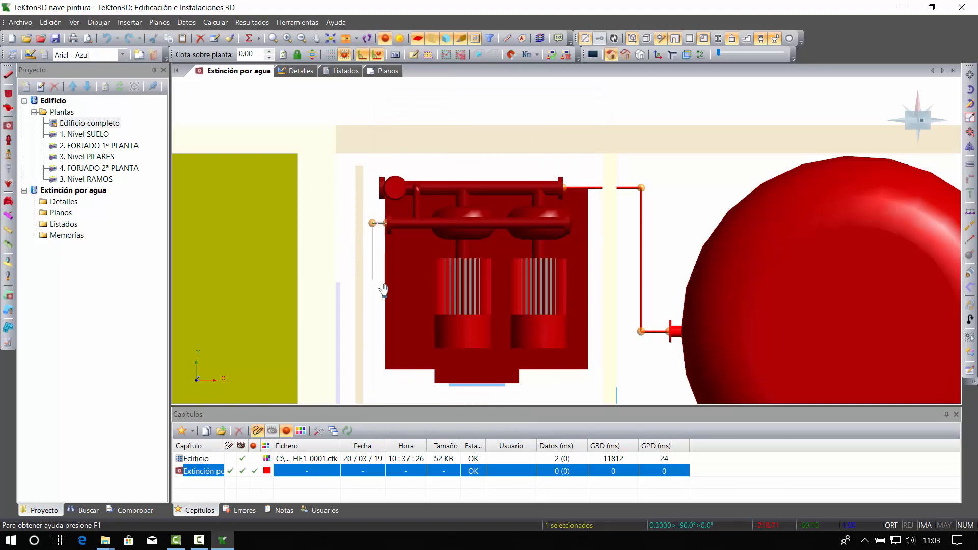
scroll(382, 289, down, 5)
shift+middle_drag(375, 290, 369, 350)
middle_drag(468, 170, 446, 273)
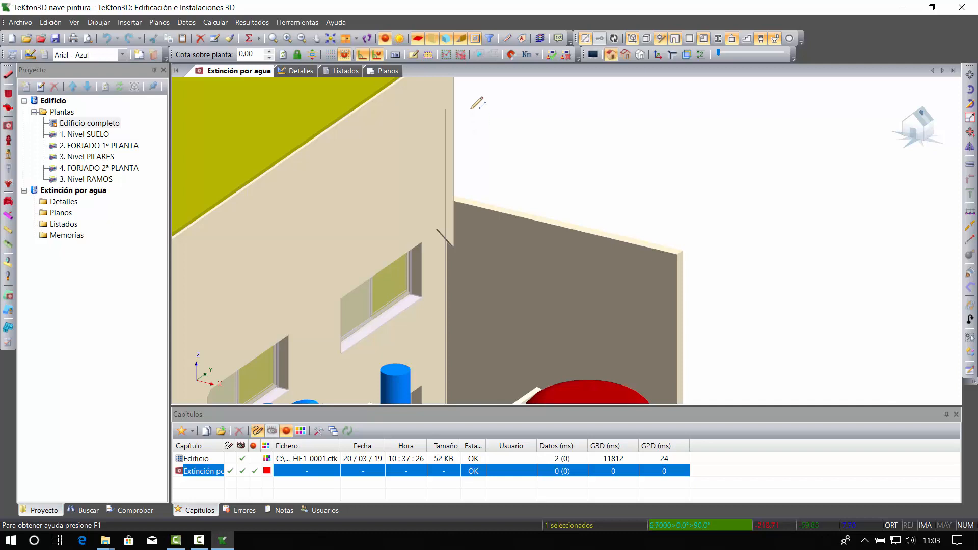
click(484, 111)
key(Escape)
Hide the building's roof and show the nave in plan view.
scroll(493, 156, down, 6)
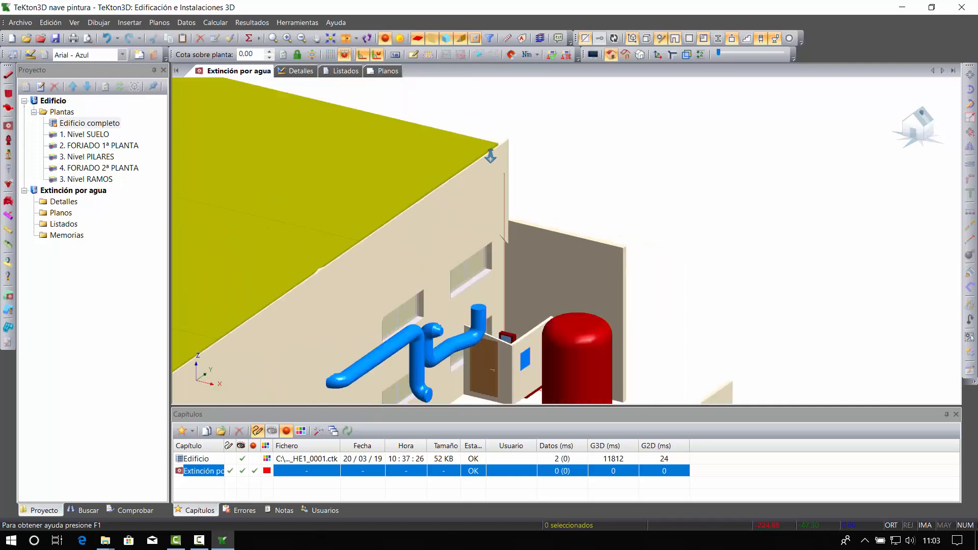
middle_drag(435, 282, 556, 244)
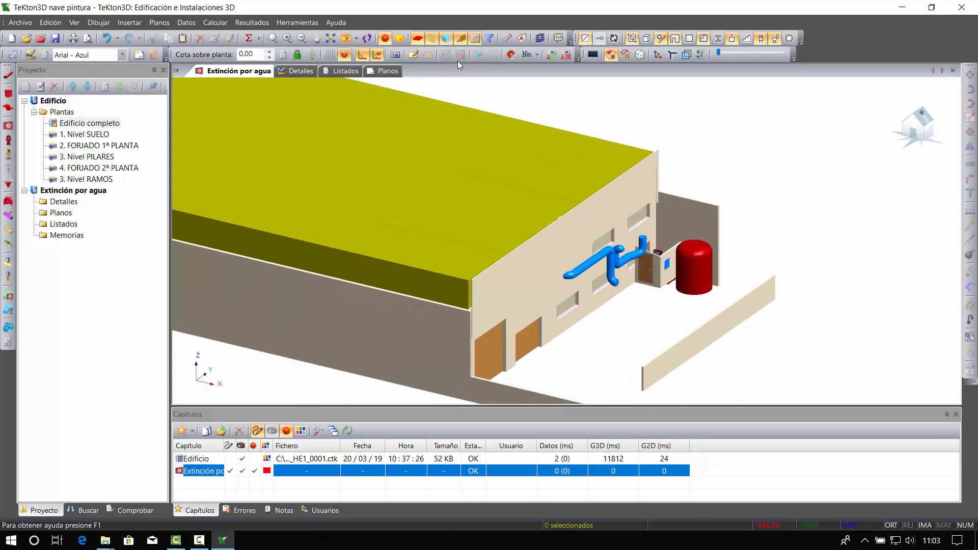
click(445, 39)
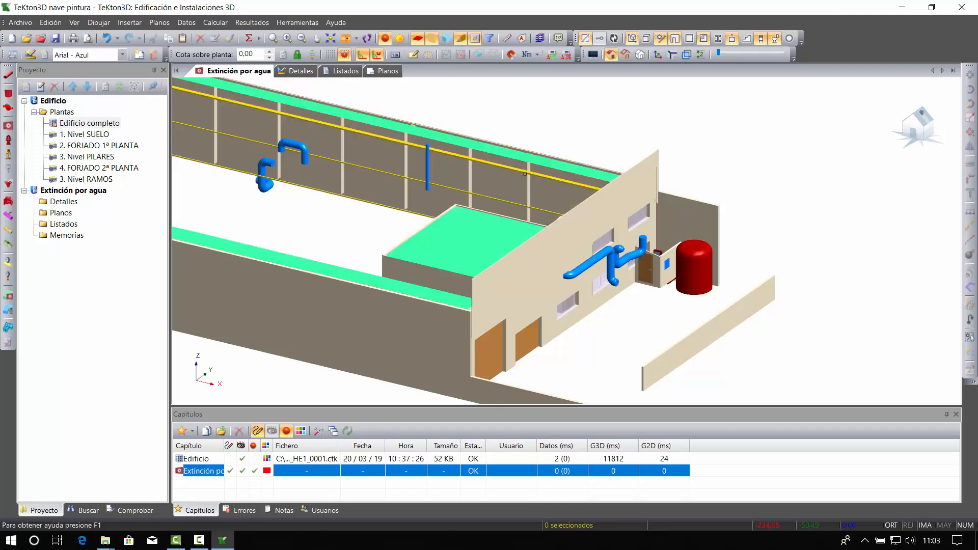
key(F5)
scroll(532, 274, down, 4)
middle_drag(526, 271, 511, 248)
scroll(519, 214, up, 1)
scroll(519, 204, up, 3)
scroll(506, 276, down, 1)
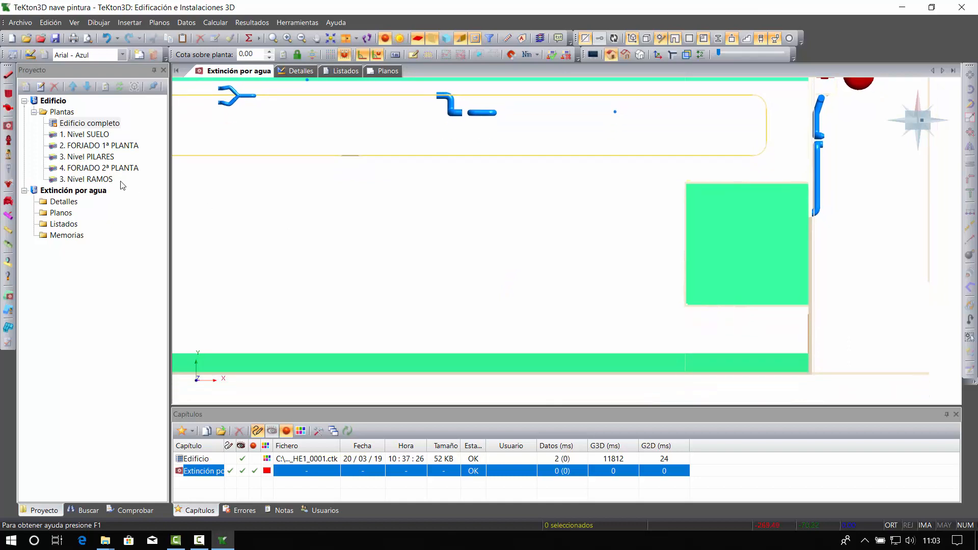
Set the drawing height above the floor to 1.5 and choose the "BIE en armario" symbol for insertion.
click(8, 125)
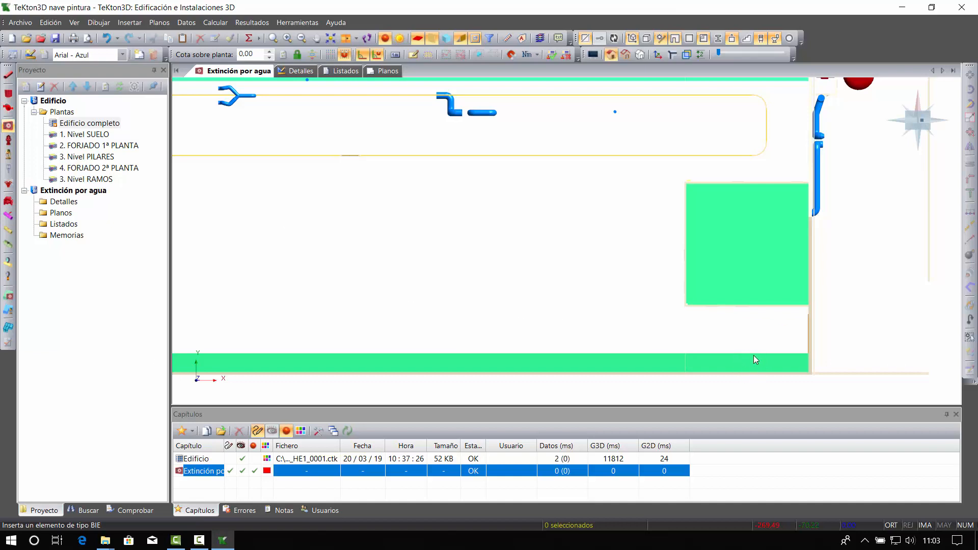
key(Escape)
double_click(260, 51)
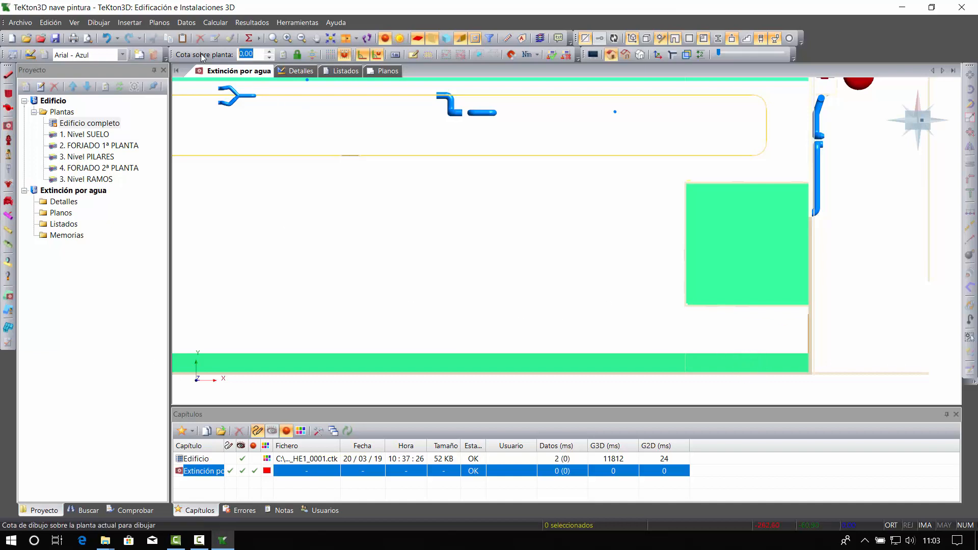
text(1.5)
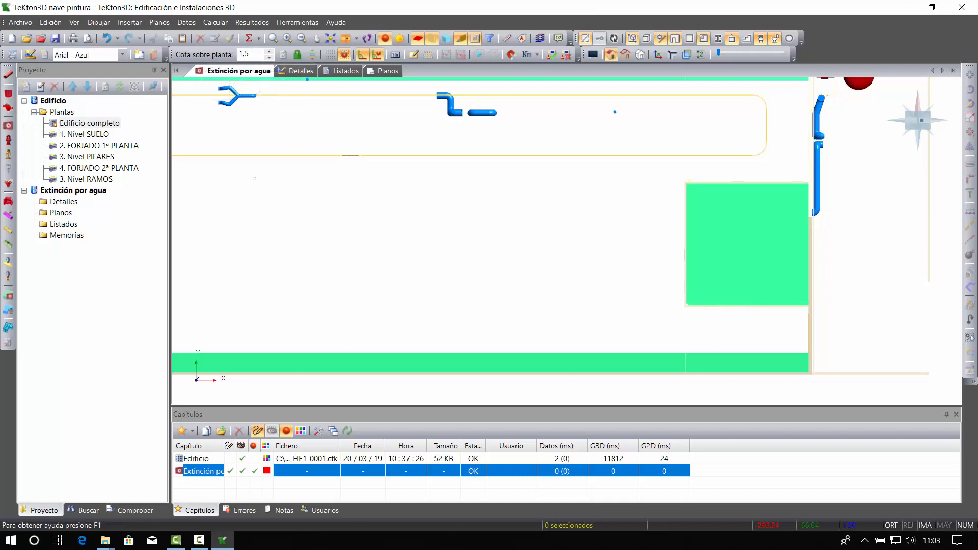
click(8, 125)
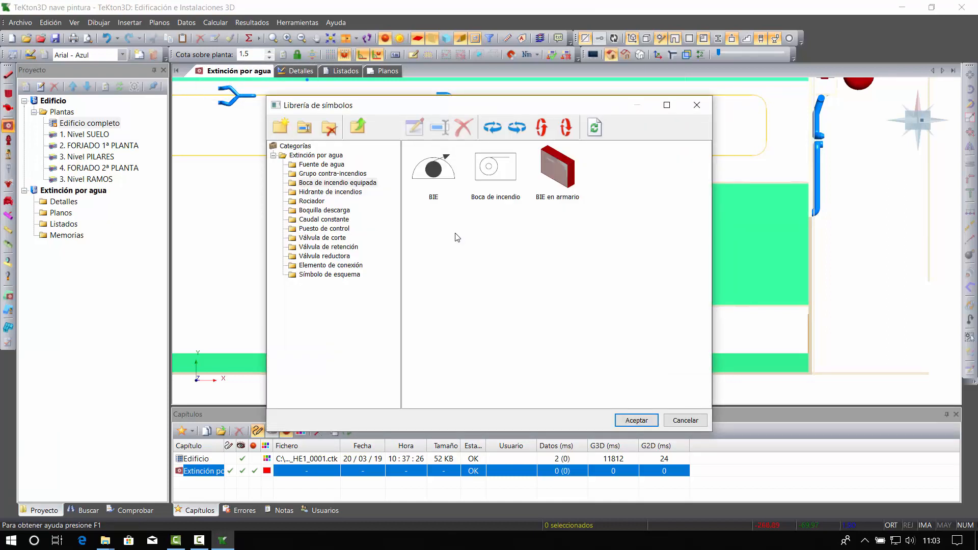
double_click(559, 180)
Place the cabinet BIE against the inside of the long wall opposite the pump room, near the building corner.
scroll(587, 286, up, 5)
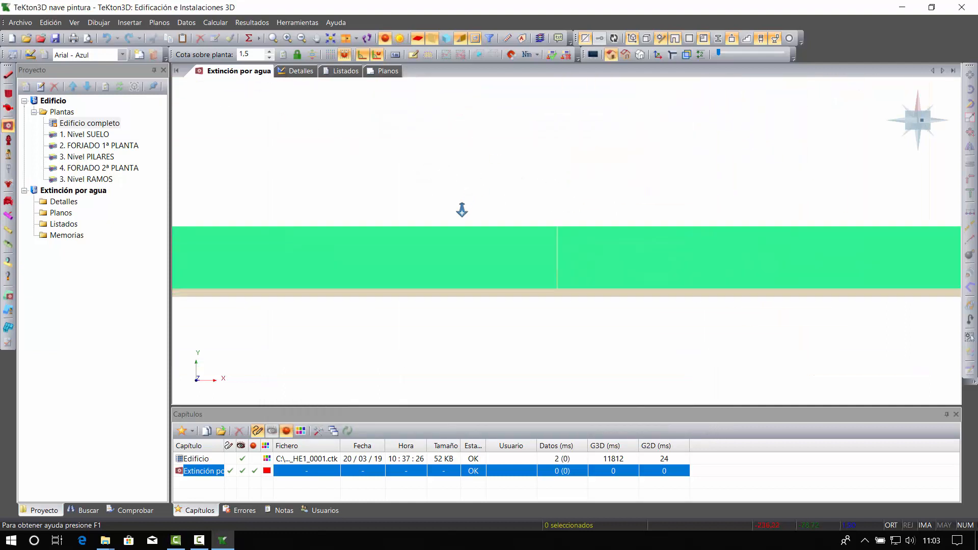
scroll(462, 210, up, 3)
middle_drag(585, 242, 411, 210)
scroll(497, 236, down, 1)
middle_drag(480, 231, 364, 220)
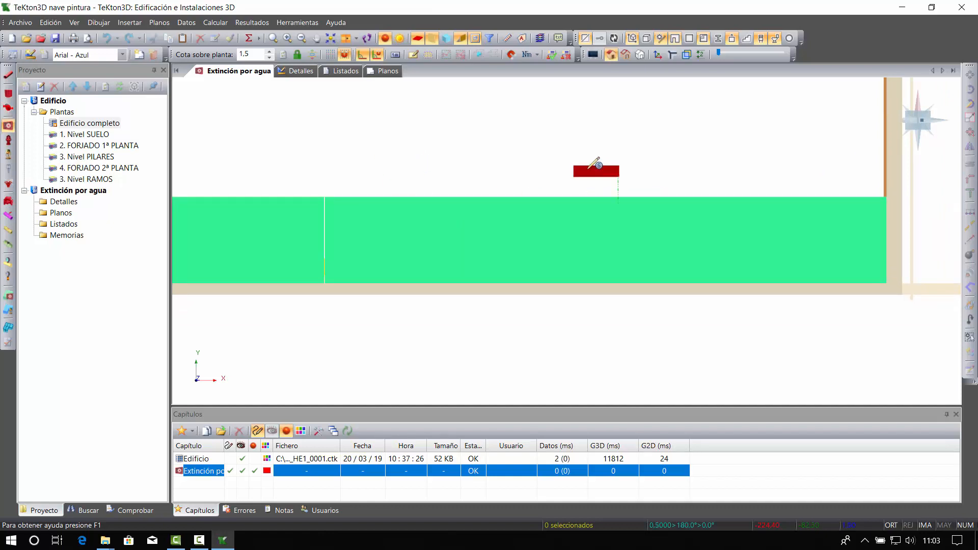
click(591, 167)
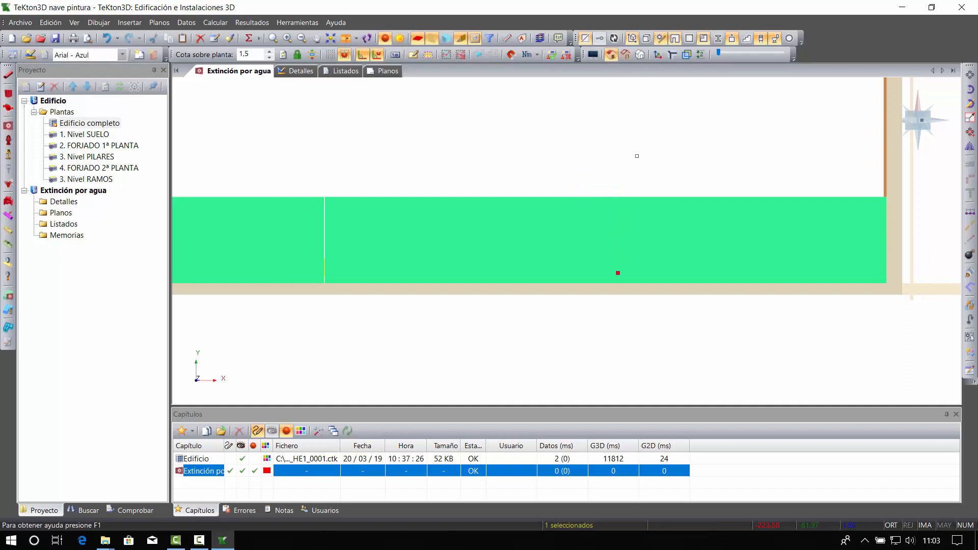
key(Escape)
scroll(596, 172, down, 1)
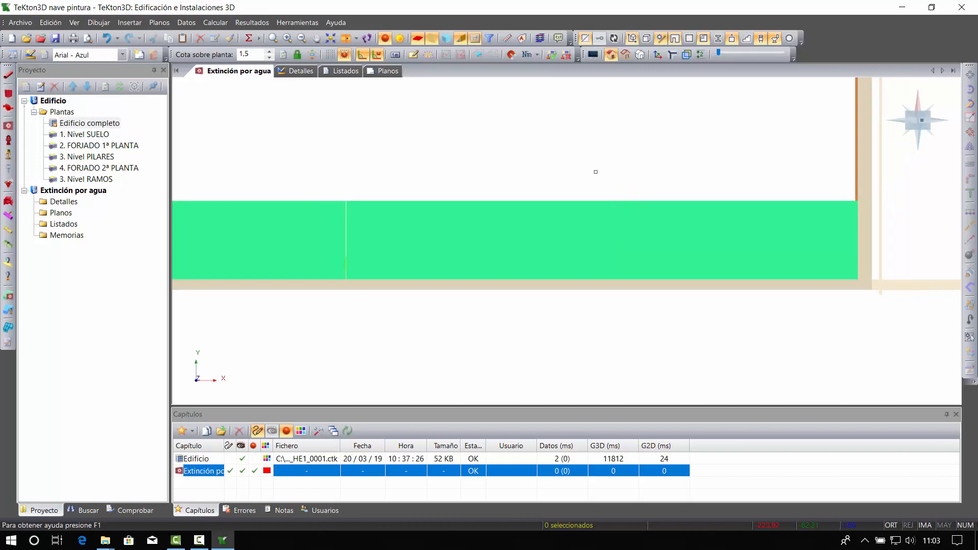
Hide the floor slabs, then select the cabinet BIE and shift it slightly along the wall, clear of the pillar.
click(702, 39)
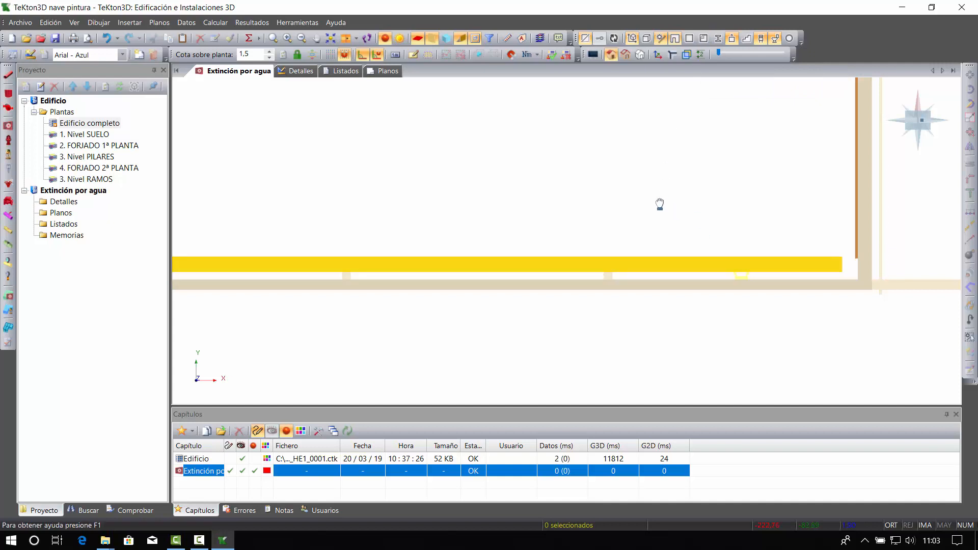
middle_drag(659, 204, 596, 186)
drag(432, 154, 664, 331)
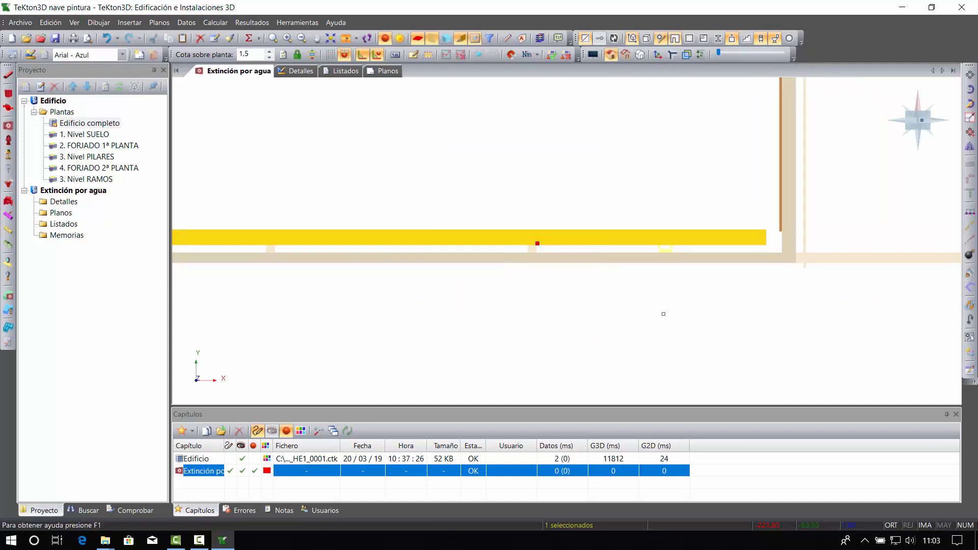
key(Down)
scroll(521, 262, down, 2)
middle_drag(469, 249, 679, 286)
scroll(675, 283, down, 4)
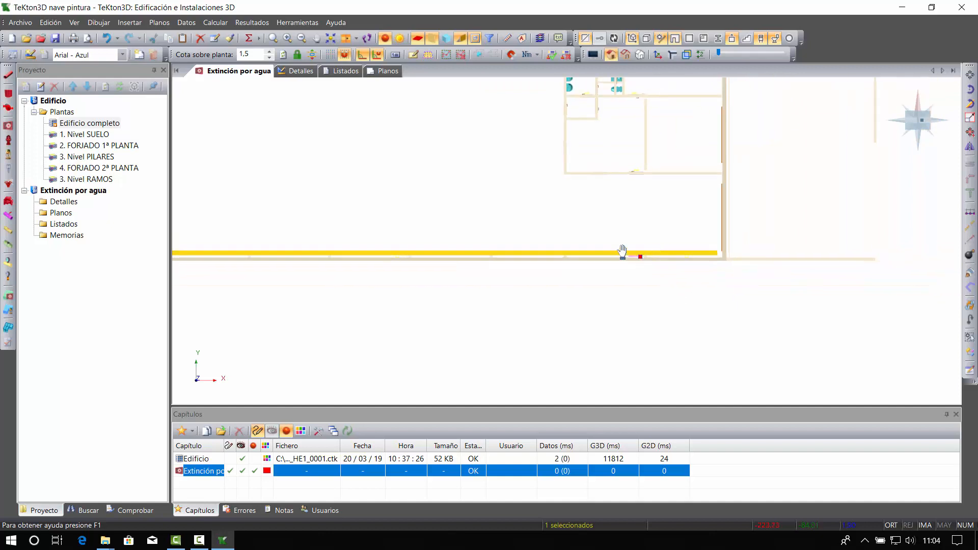
Turn on the coverage display in the cabinet BIE's properties.
mouse_move(589, 246)
middle_down()
mouse_move(622, 310)
mouse_move(555, 290)
mouse_move(544, 298)
mouse_move(541, 201)
middle_up()
scroll(539, 207, up, 3)
scroll(539, 207, up, 7)
double_click(577, 170)
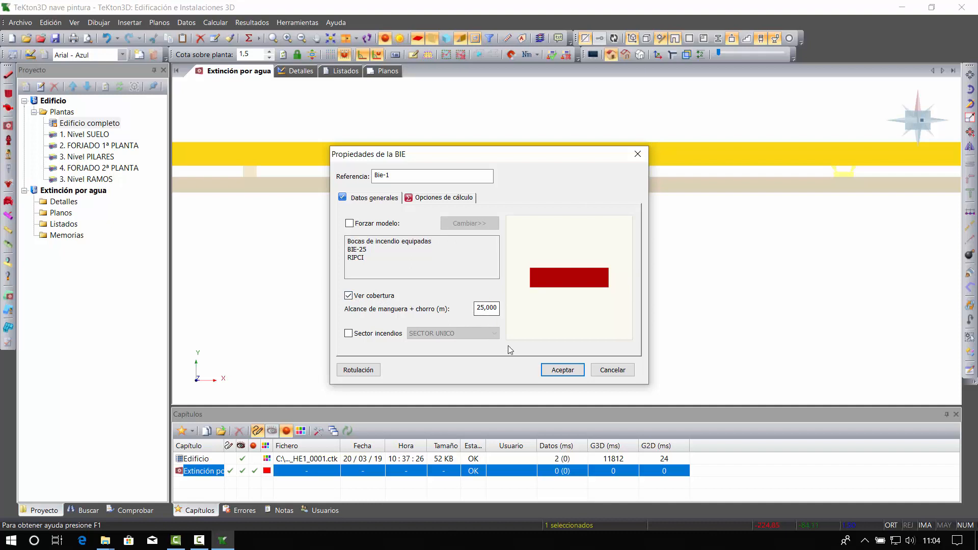
click(562, 370)
middle_drag(583, 297, 580, 267)
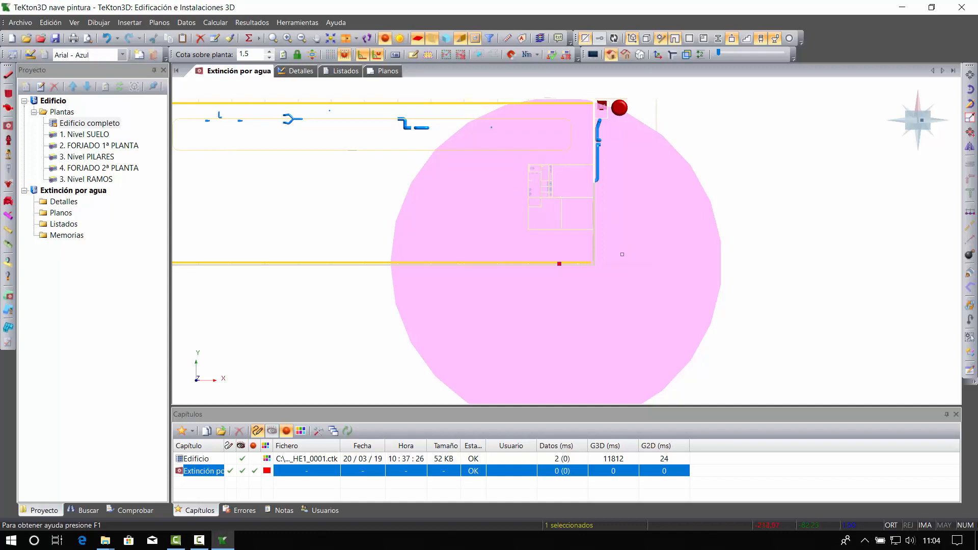
middle_drag(430, 259, 544, 263)
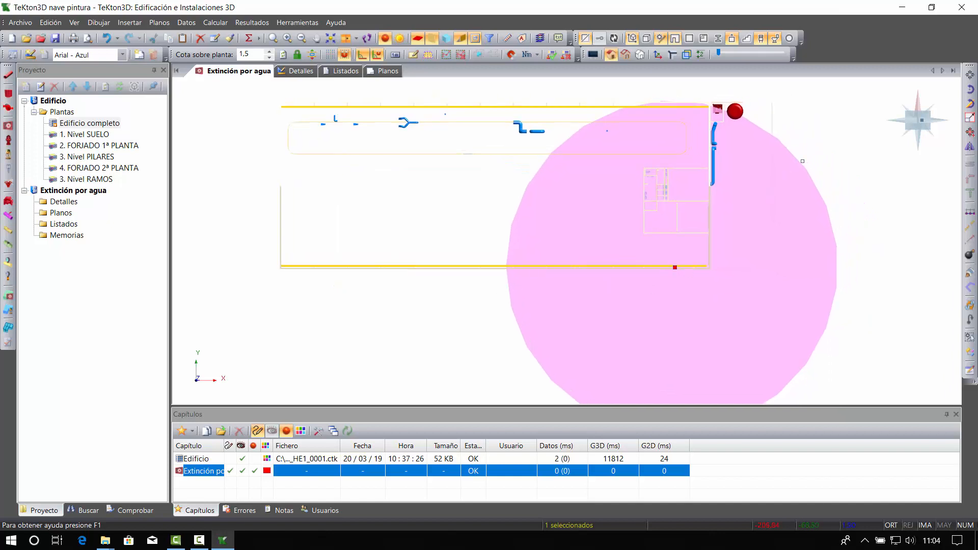
Copy the cabinet BIE horizontally along the same long wall toward the far end of the nave.
click(970, 132)
click(395, 345)
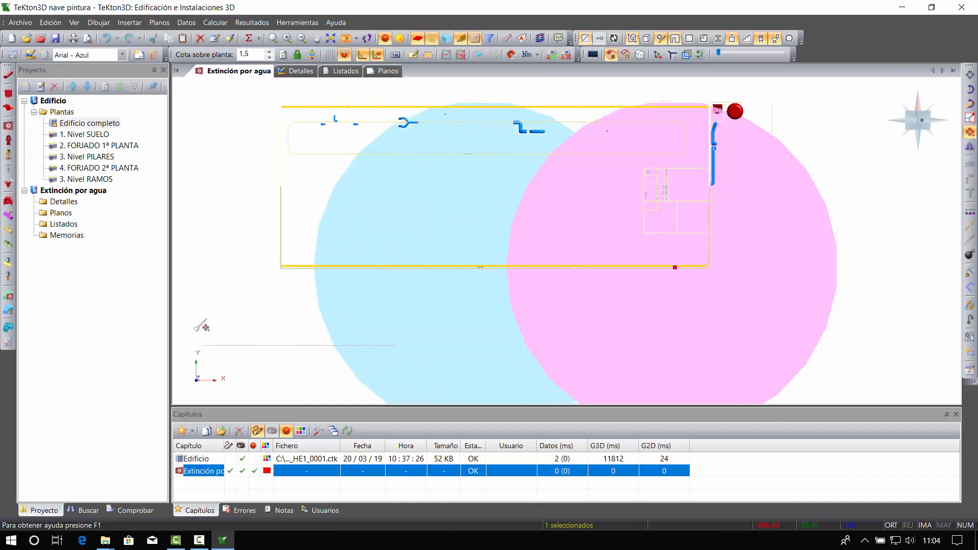
middle_drag(233, 350, 445, 330)
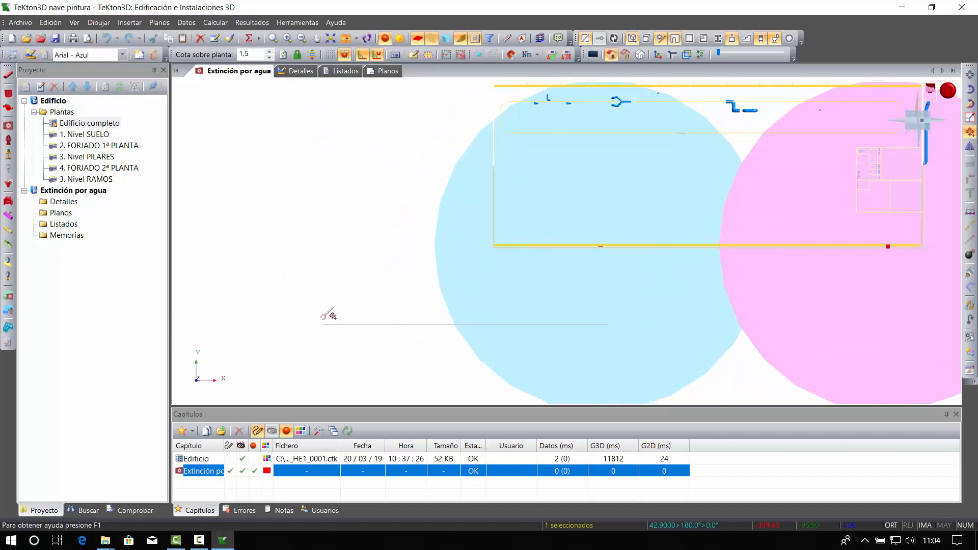
click(349, 316)
middle_drag(269, 260, 137, 299)
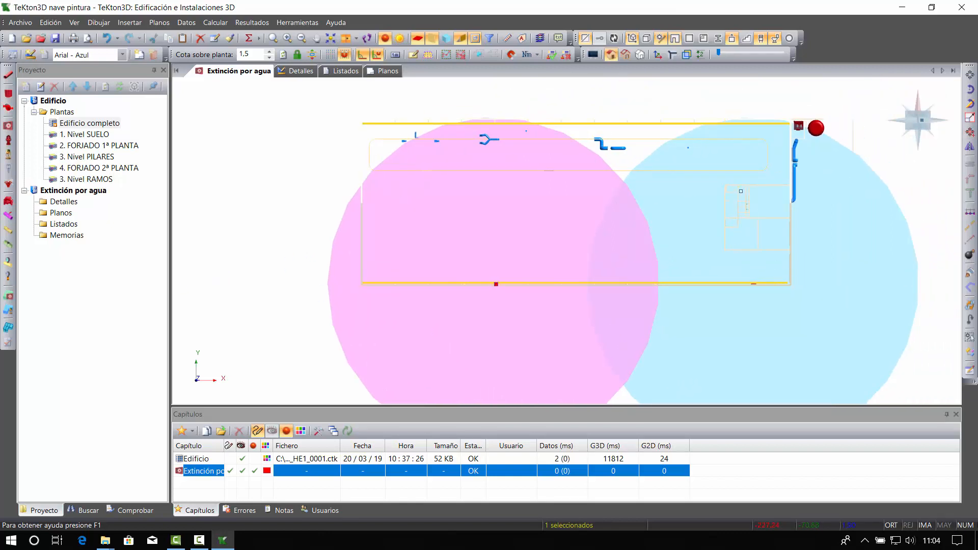
Copy the BIE nearest the corner up to the office block and set it rotated against the block's outer wall facing the nave.
middle_drag(754, 238, 552, 285)
scroll(583, 234, up, 5)
click(721, 264)
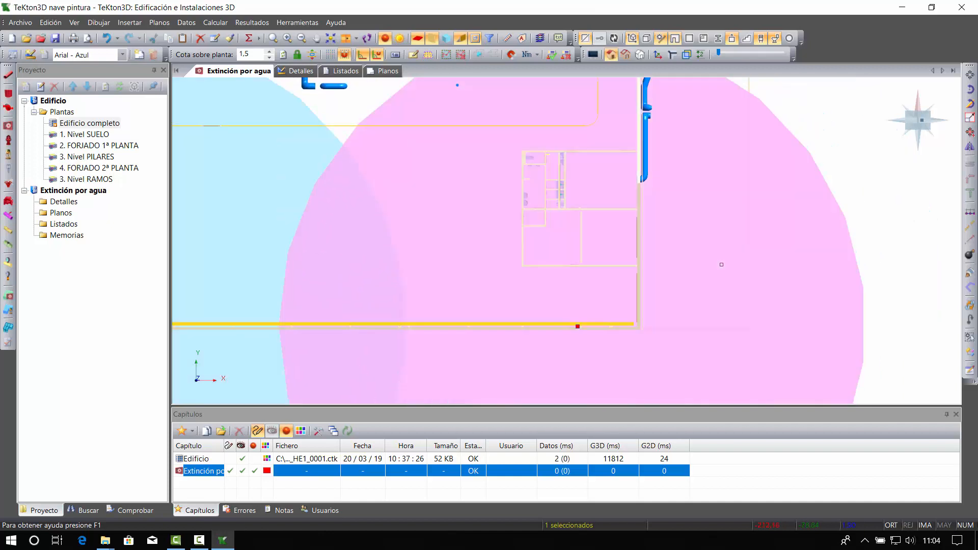
click(970, 132)
middle_drag(759, 243, 726, 330)
click(812, 290)
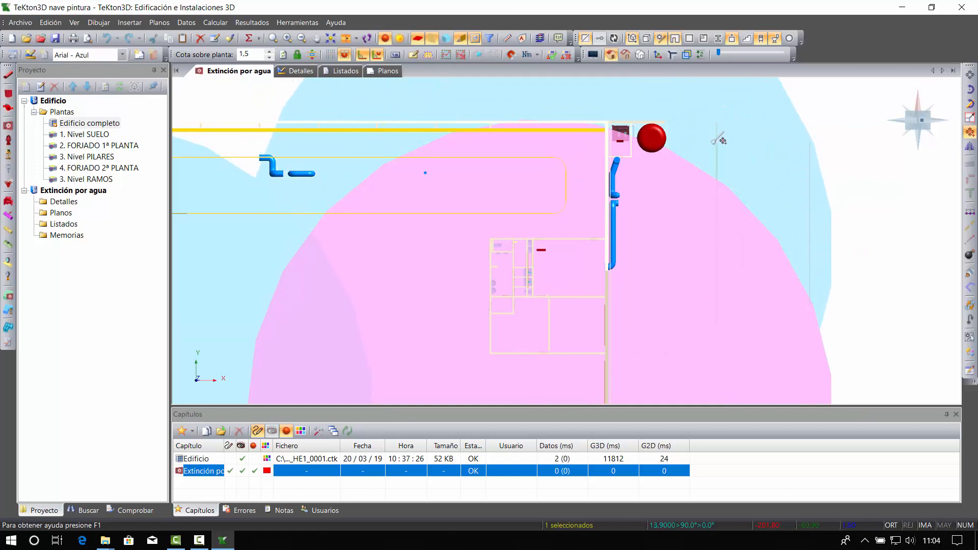
click(719, 140)
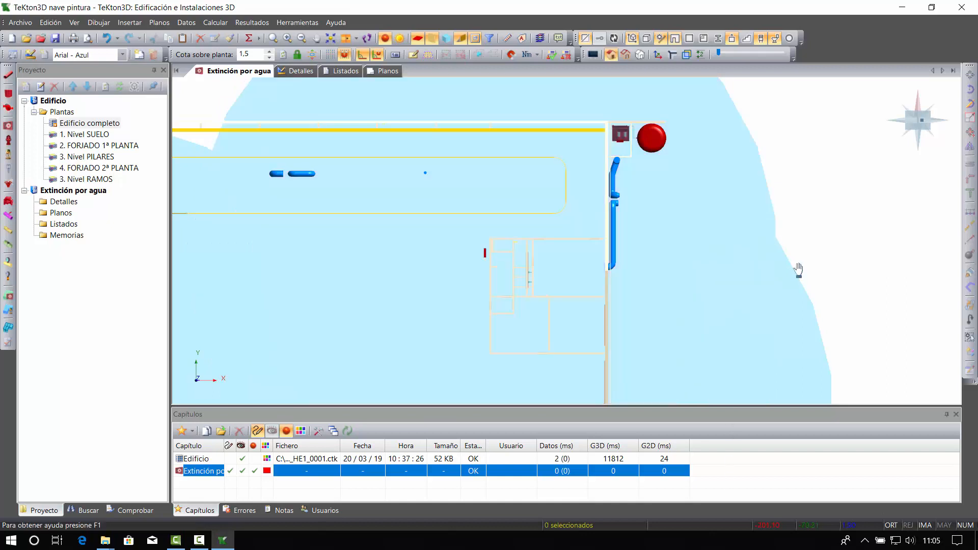
Check how the coverage areas of the three BIEs extend over the whole nave floor.
middle_drag(661, 274, 652, 311)
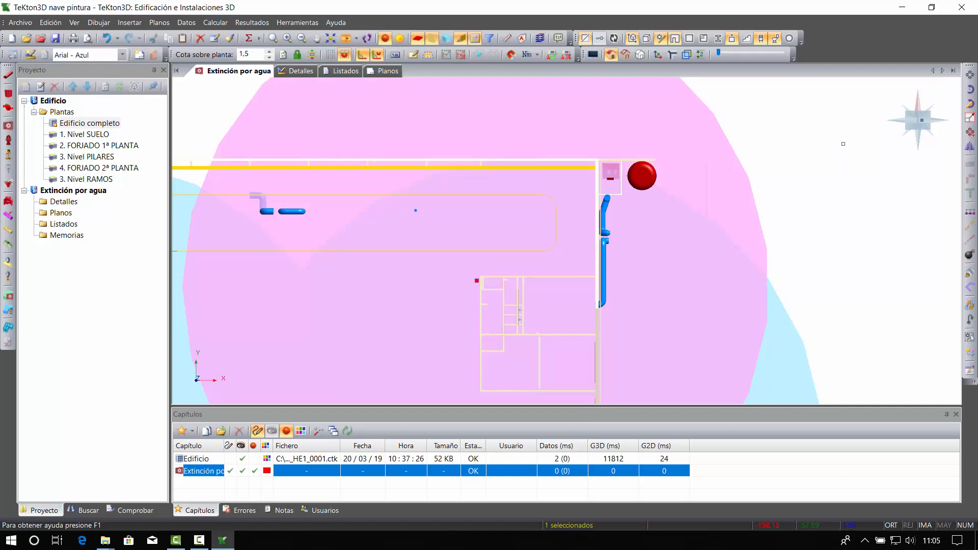
key(Escape)
scroll(701, 241, down, 3)
middle_drag(556, 239, 713, 180)
middle_drag(590, 201, 603, 193)
scroll(591, 208, up, 2)
middle_drag(496, 212, 515, 223)
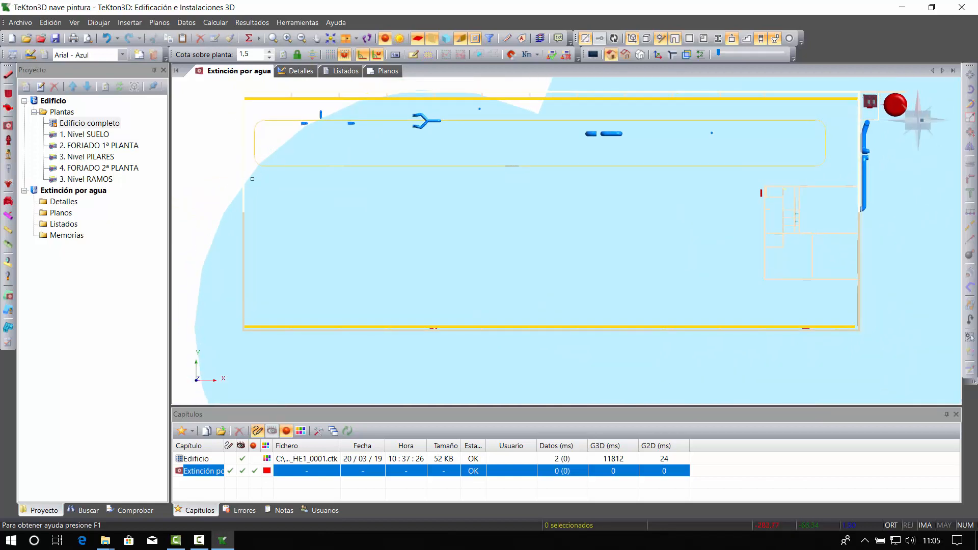
Turn on the display of the building's generic elements (IfcBuildingElementProxy) and view the nave in 3D.
middle_drag(341, 180, 342, 192)
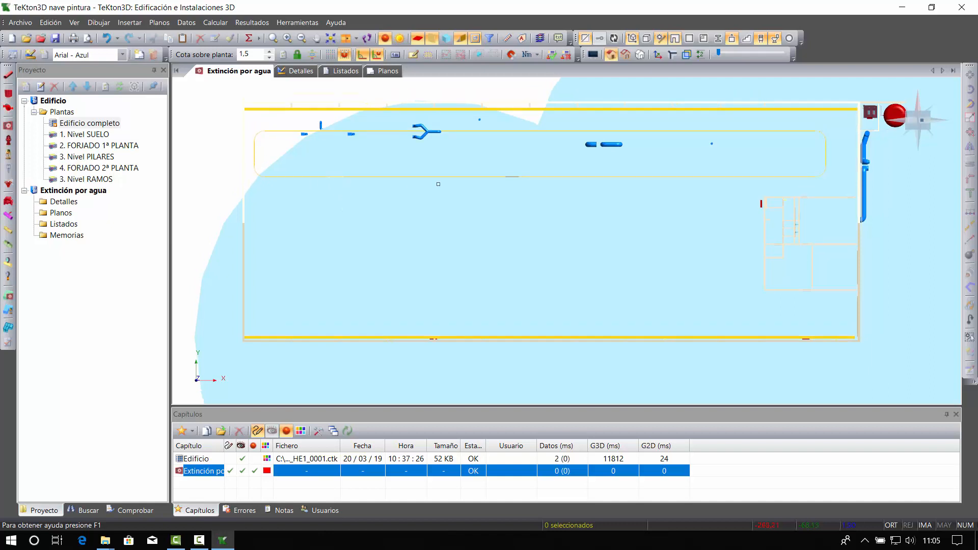
click(789, 38)
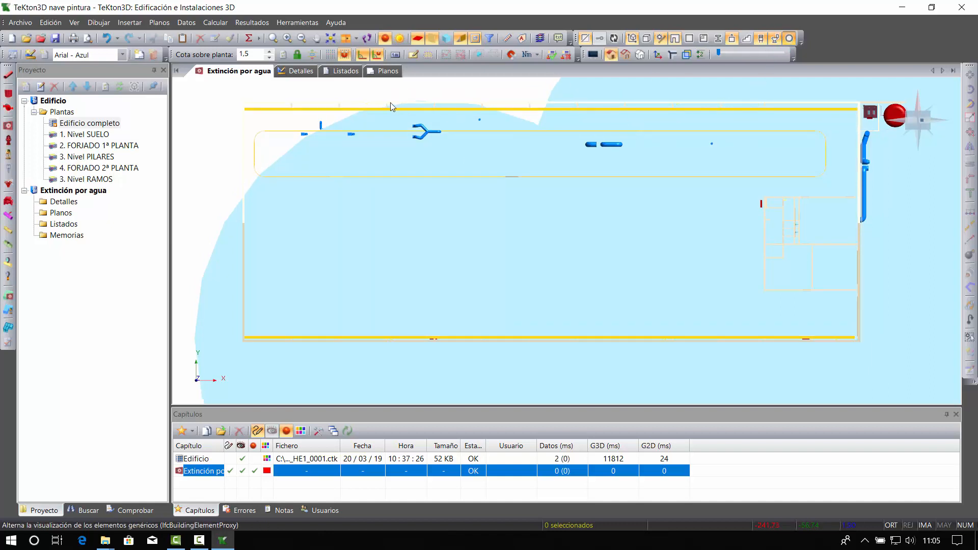
shift+middle_drag(546, 171, 438, 179)
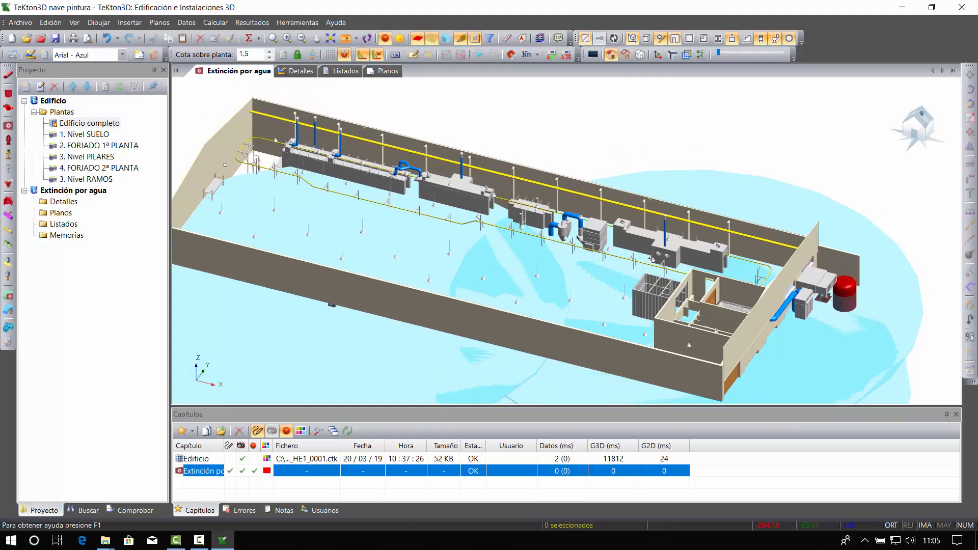
Copy the BIE midway along the long wall horizontally to the corner at the far end wall of the nave.
key(F5)
middle_drag(389, 353, 520, 155)
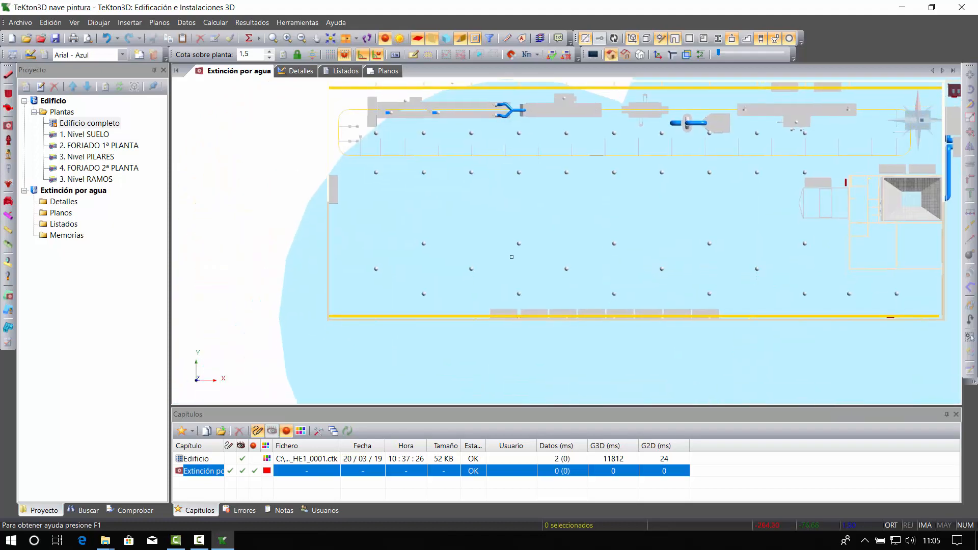
click(520, 319)
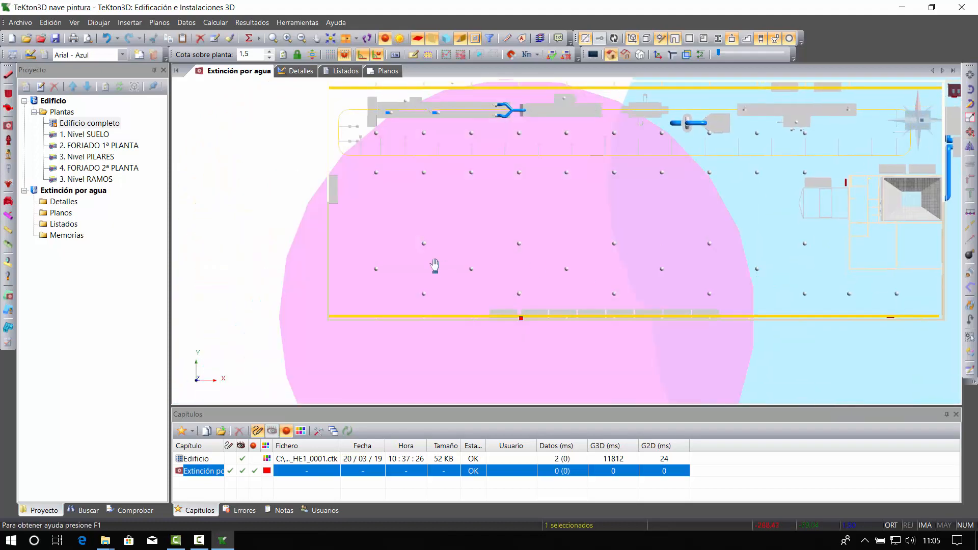
scroll(428, 269, down, 3)
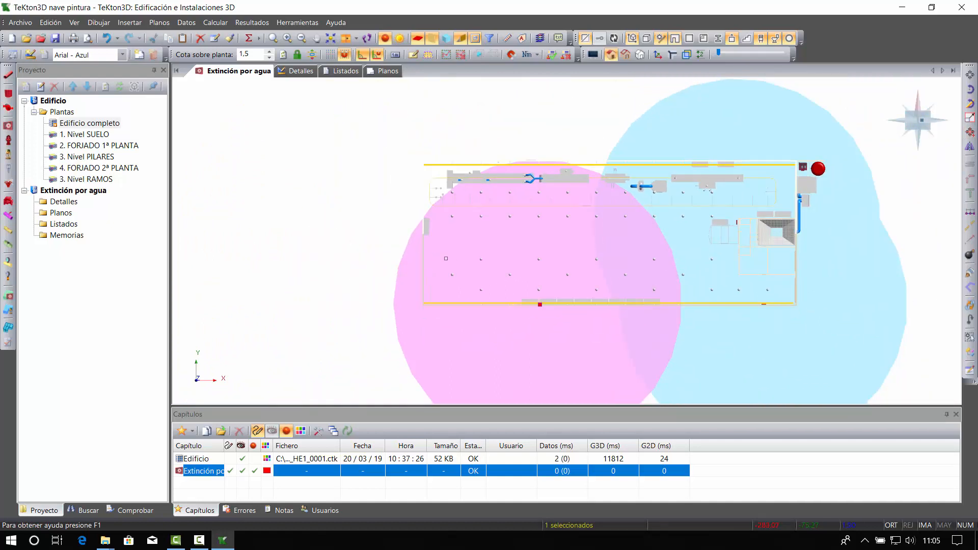
click(970, 132)
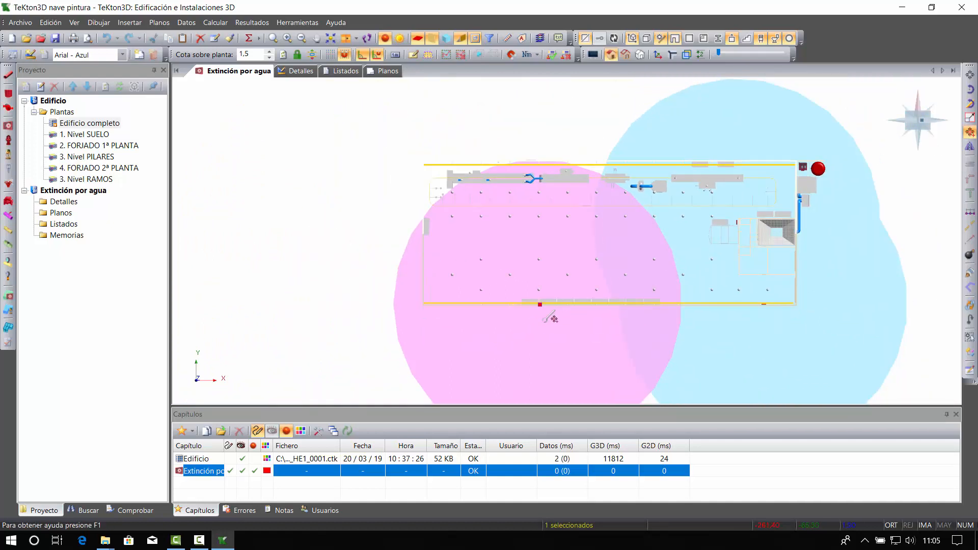
click(531, 330)
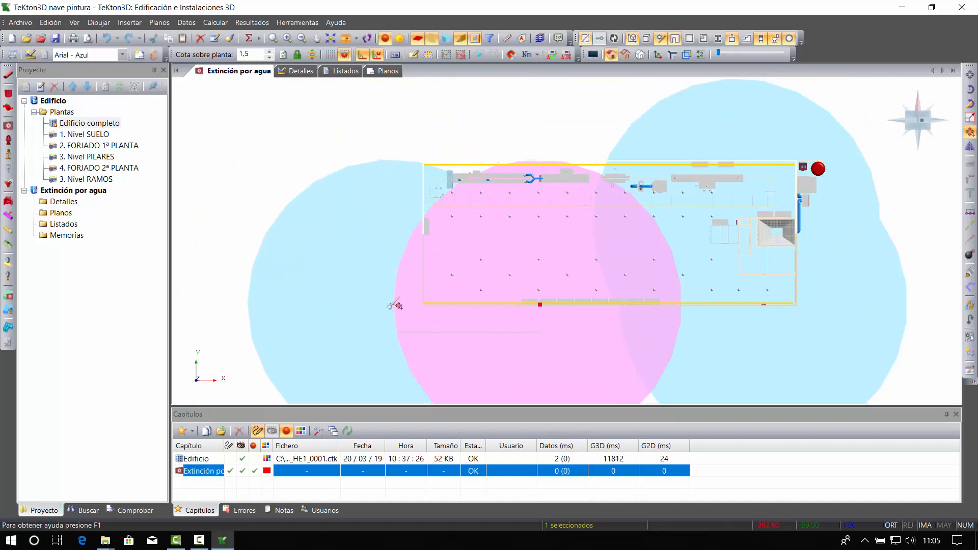
click(437, 329)
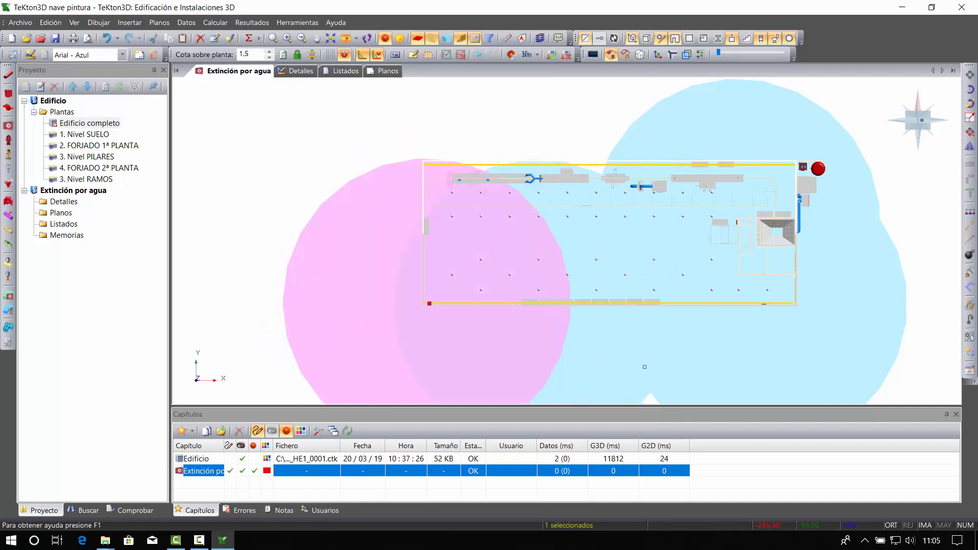
Move the copied BIE along the far end wall, past the shelving, toward the production line side.
key(Up)
key(Up)
key(Up)
key(Up)
key(Up)
key(Up)
key(Up)
key(Up)
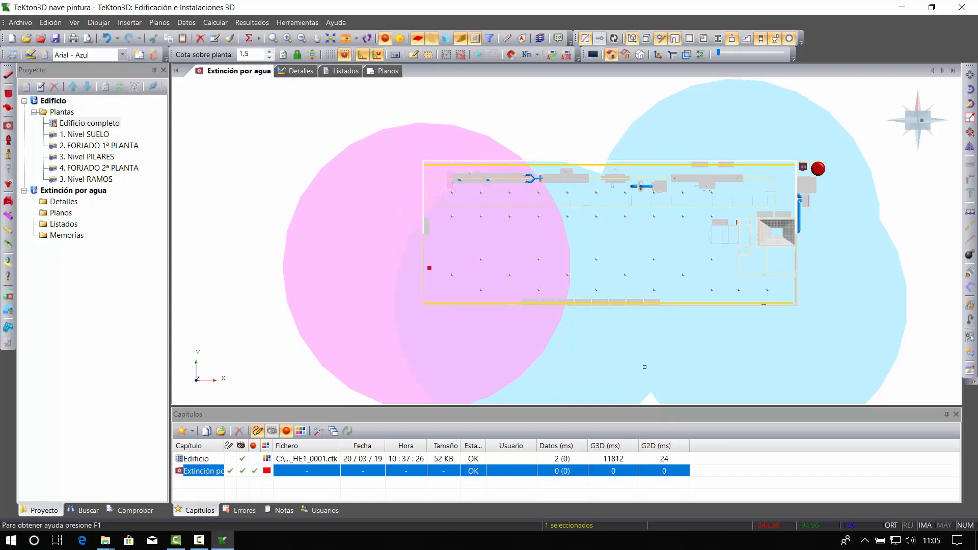
key(Up)
key(Up)
key(Up)
key(Up)
key(Up)
key(Up)
key(Up)
key(Up)
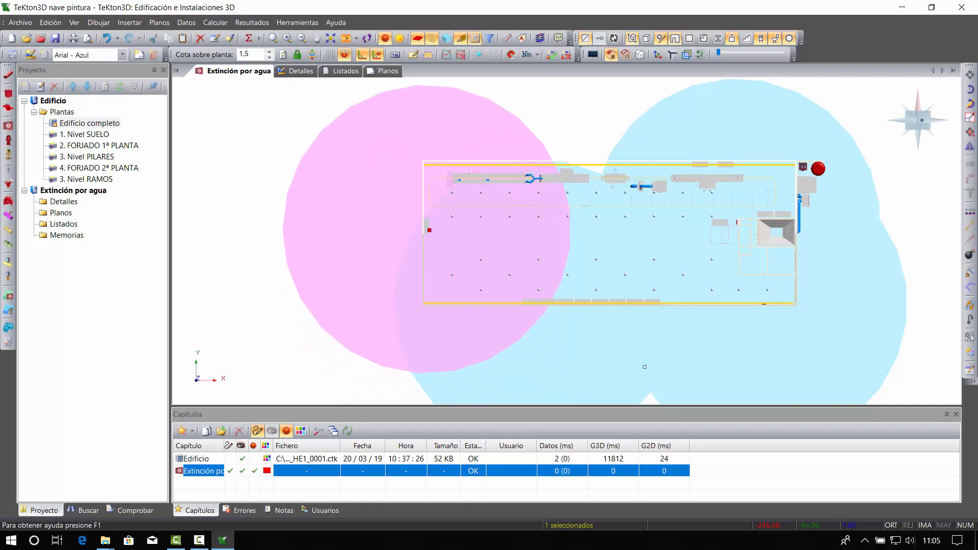
key(Up)
key(Up)
key(Up)
key(Up)
key(Up)
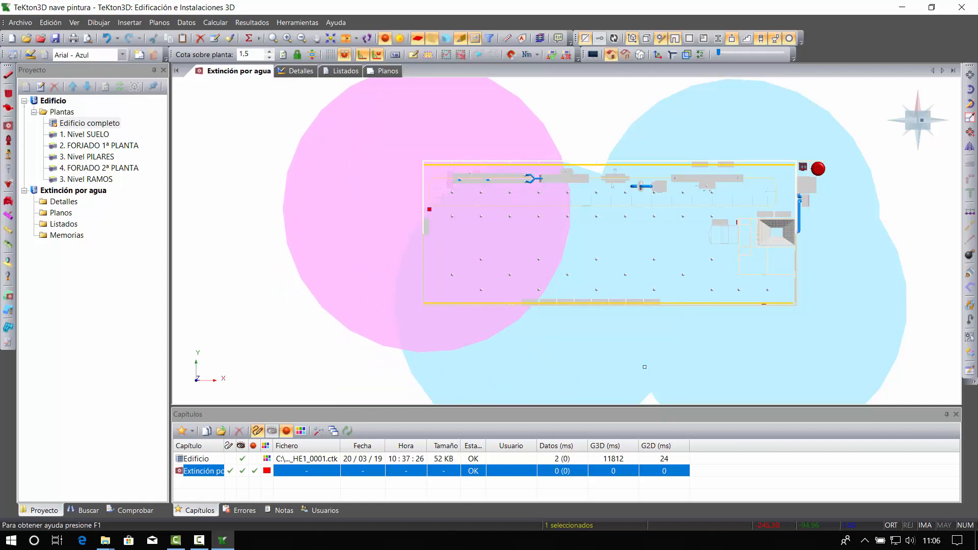
Rotate the copied BIE to match the far end wall and shift it against that wall.
key(ctrl+Left)
key(ctrl+Left)
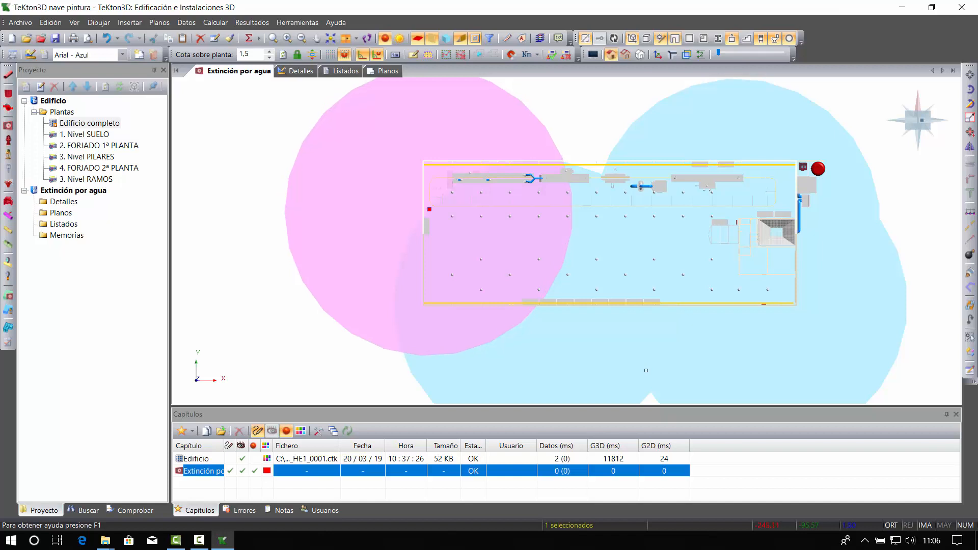
key(Left)
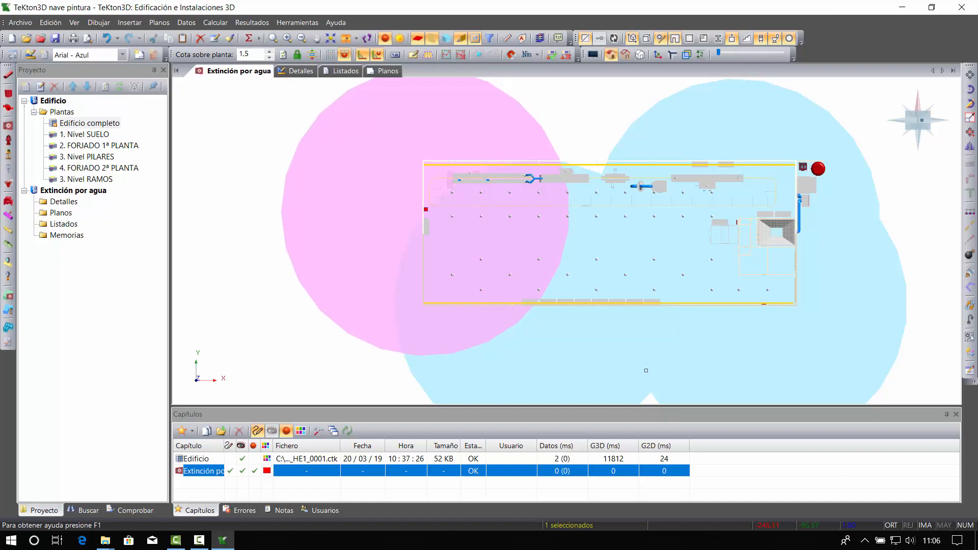
key(Escape)
Check the end-wall BIE's placement beside the shelving in 3D and the combined coverage of the four BIEs in plan.
shift+middle_drag(406, 285, 461, 250)
scroll(461, 249, up, 6)
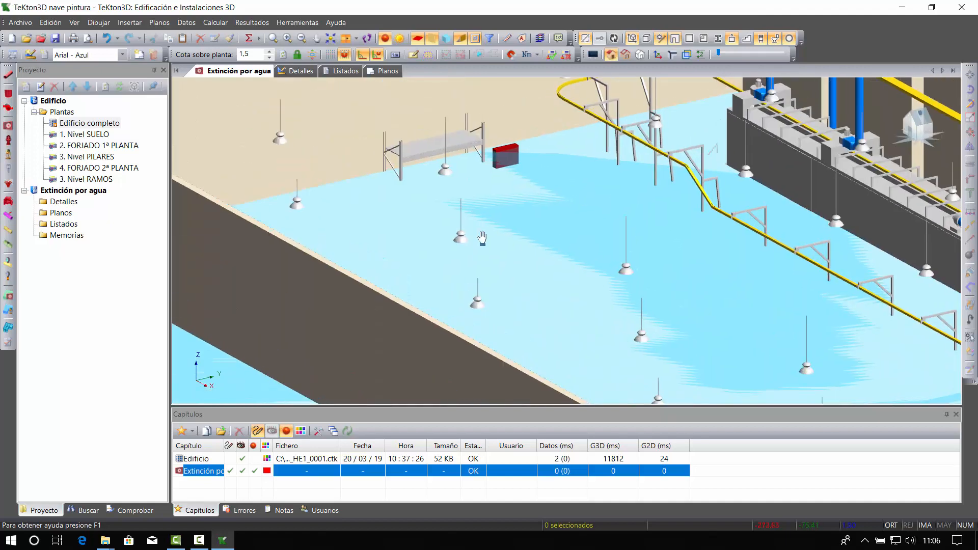
scroll(486, 253, down, 6)
mouse_move(510, 275)
shift+middle_down()
mouse_move(528, 255)
mouse_move(535, 266)
mouse_move(514, 291)
shift+middle_up()
middle_drag(519, 239, 496, 276)
scroll(484, 291, up, 5)
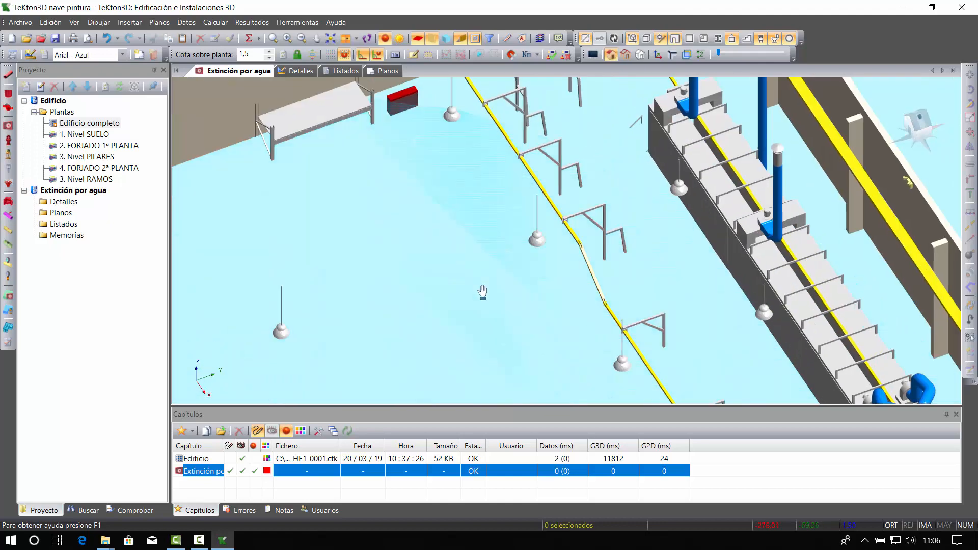
scroll(484, 291, down, 5)
scroll(583, 248, up, 4)
key(Home)
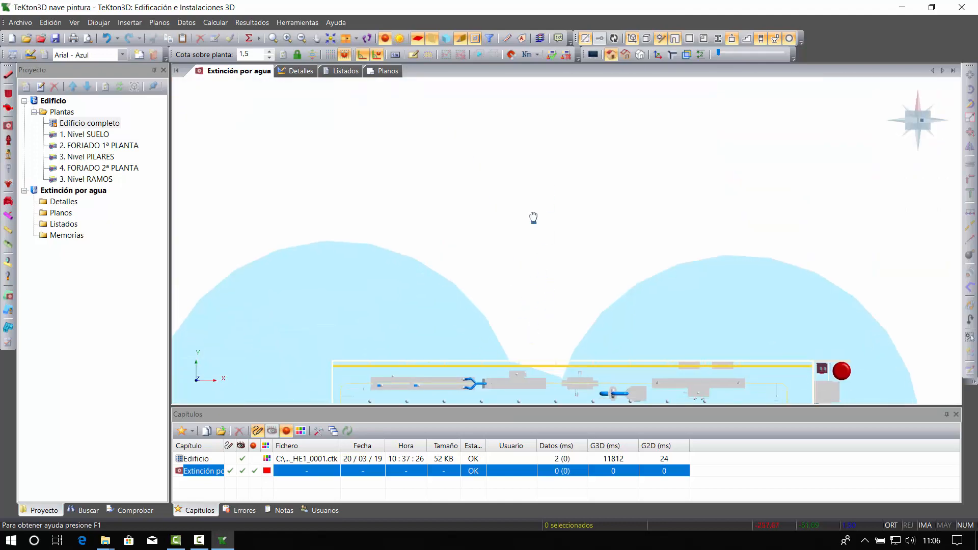
scroll(520, 245, down, 4)
middle_drag(517, 247, 529, 188)
scroll(530, 188, up, 2)
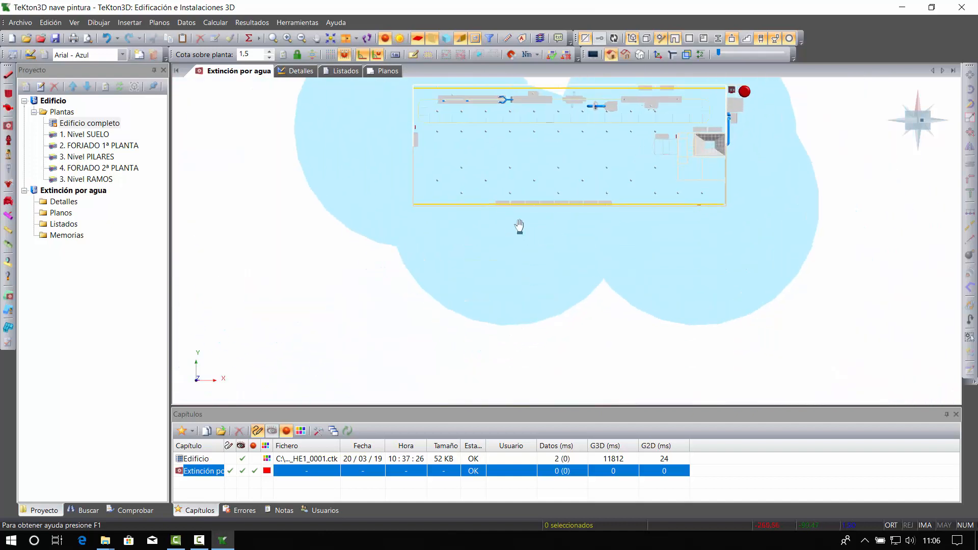
middle_drag(519, 227, 503, 288)
scroll(503, 288, up, 2)
middle_drag(540, 154, 552, 198)
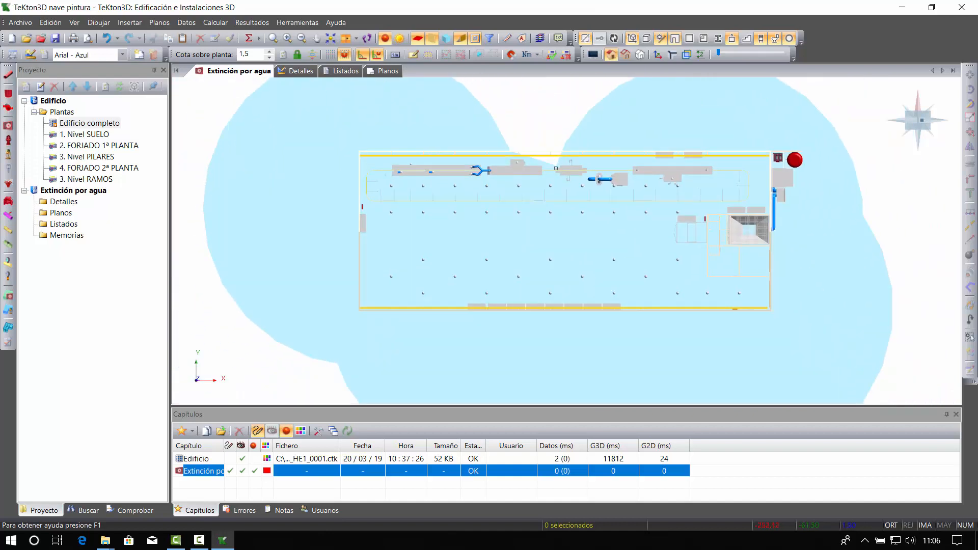
Shift the BIE midway along the long wall toward the office end so its coverage fills the gap between the other areas.
click(489, 309)
middle_drag(563, 327, 583, 290)
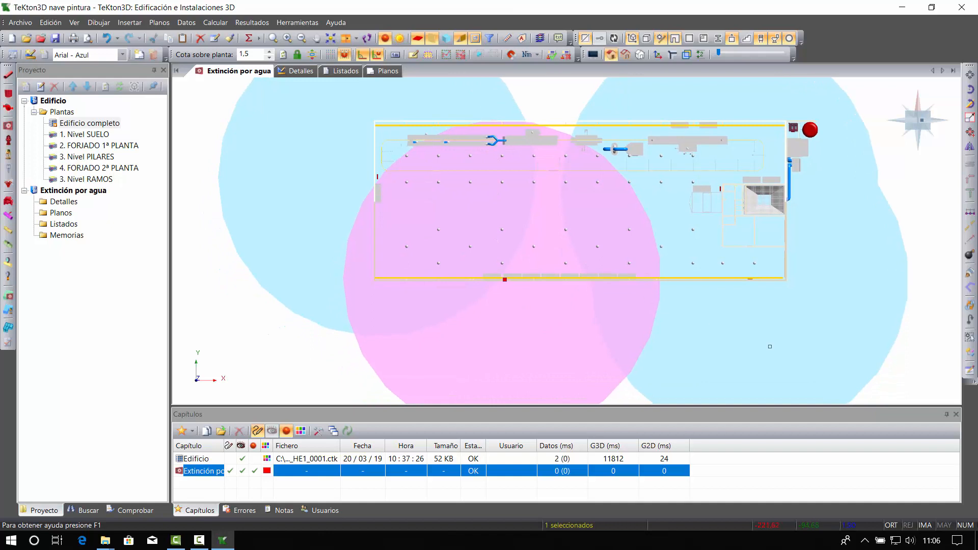
key(Right)
key(Right)
key(Right)
key(Right)
key(Right)
key(Right)
key(Right)
key(Right)
key(Right)
key(Right)
key(Right)
key(Right)
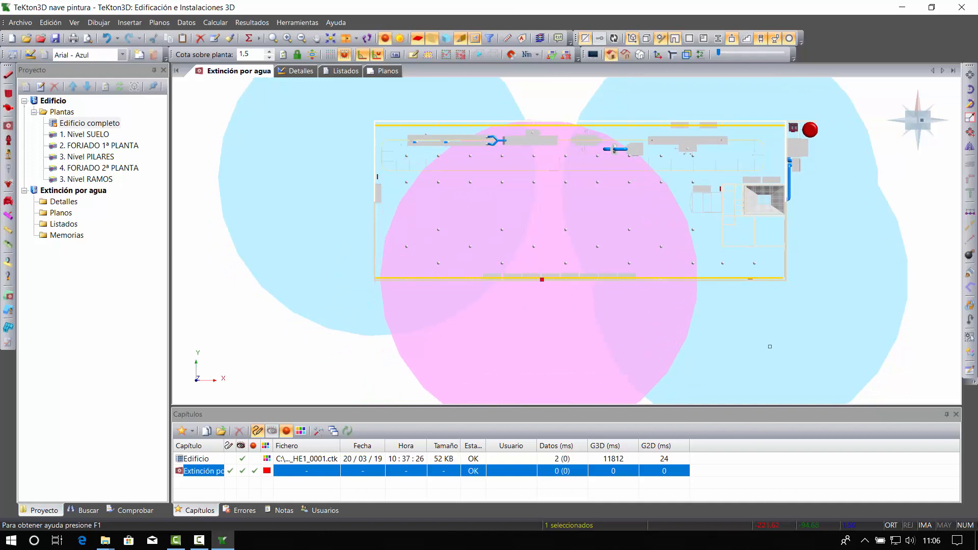
key(Right)
key(Right)
key(Right)
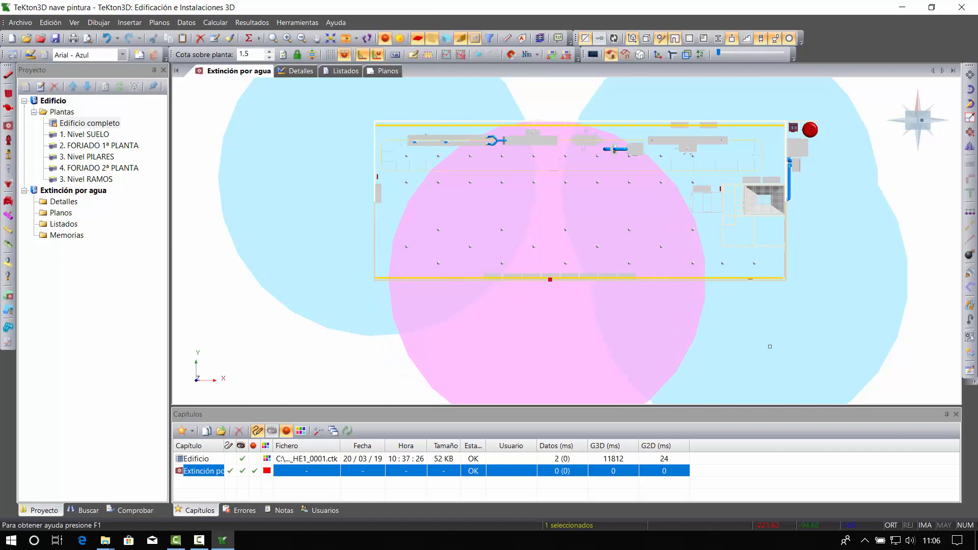
key(Right)
scroll(601, 273, down, 2)
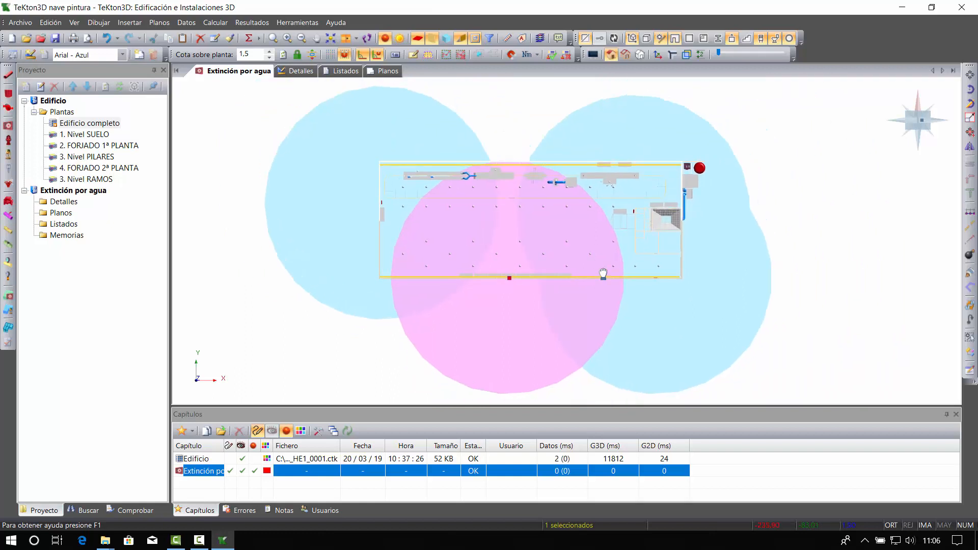
Turn off the coverage display of the end-wall BIE and copy only its Visualizar alcances property to the other three BIEs.
double_click(381, 203)
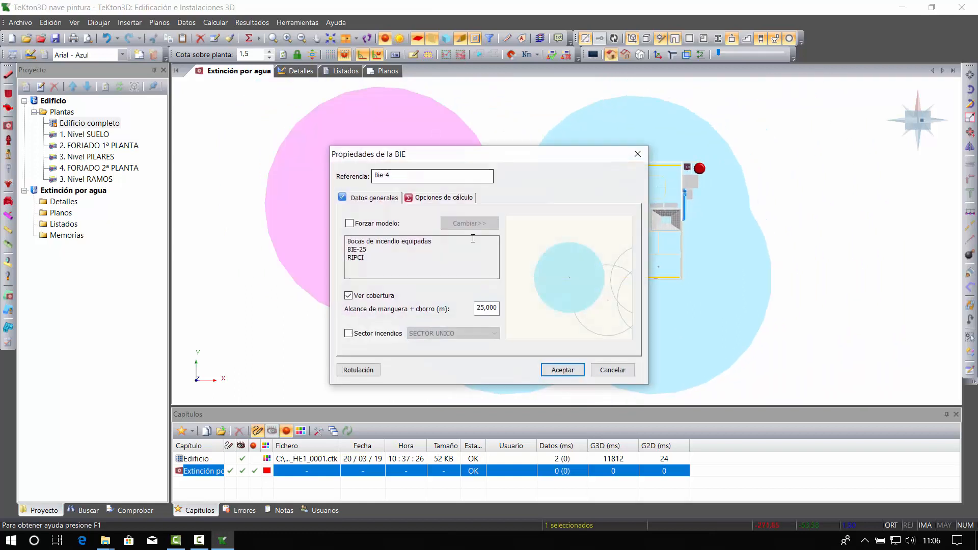
click(557, 372)
click(230, 39)
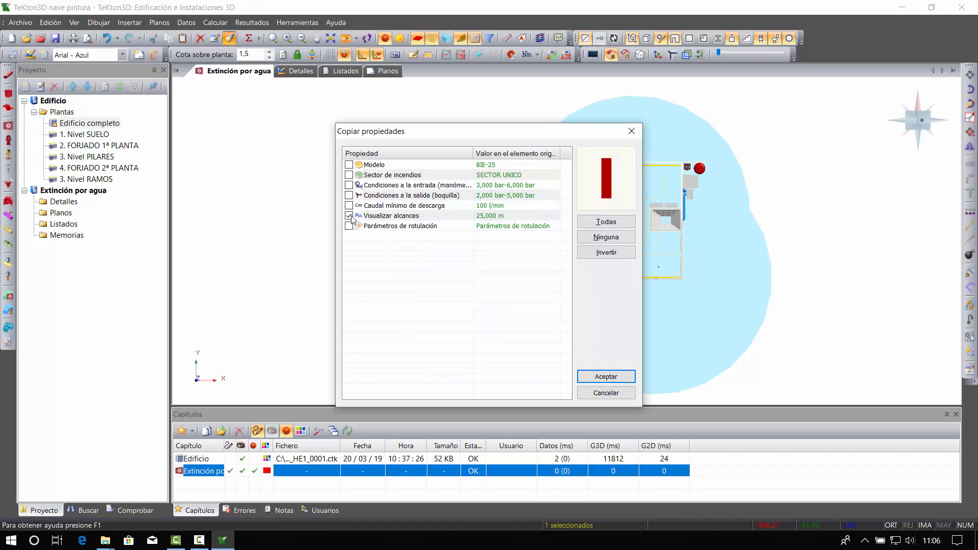
click(607, 376)
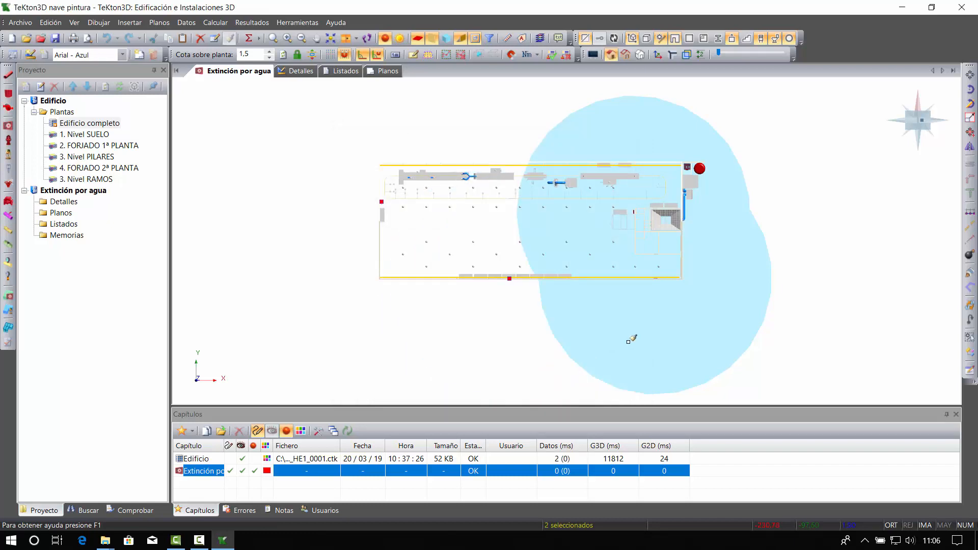
right_click(527, 146)
click(547, 170)
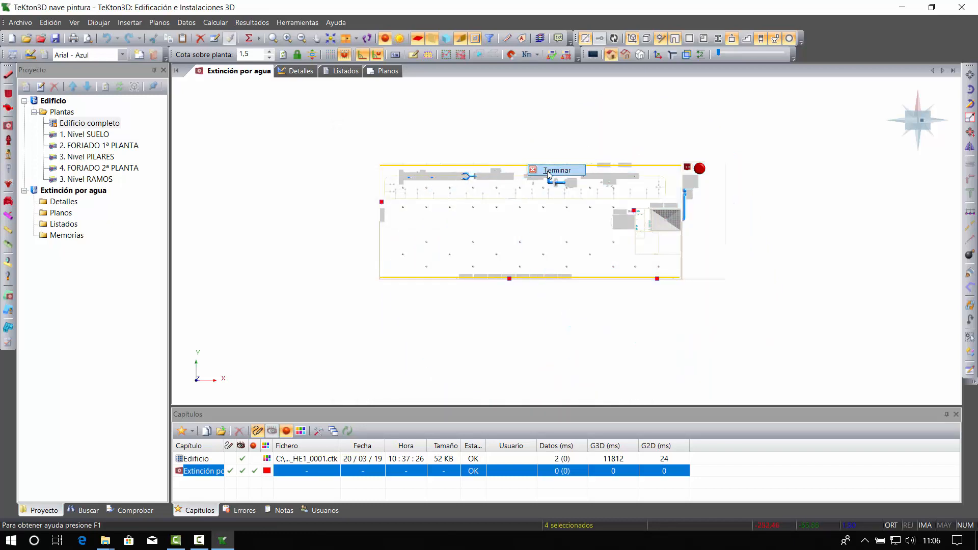
Examine in 3D how the end-wall BIE sits beside the shelving without the coverage areas.
mouse_move(432, 163)
middle_down()
mouse_move(467, 235)
mouse_move(448, 216)
middle_up()
scroll(428, 223, up, 4)
mouse_move(461, 97)
middle_down()
mouse_move(441, 190)
mouse_move(450, 237)
middle_up()
middle_drag(445, 148, 443, 232)
scroll(443, 232, up, 6)
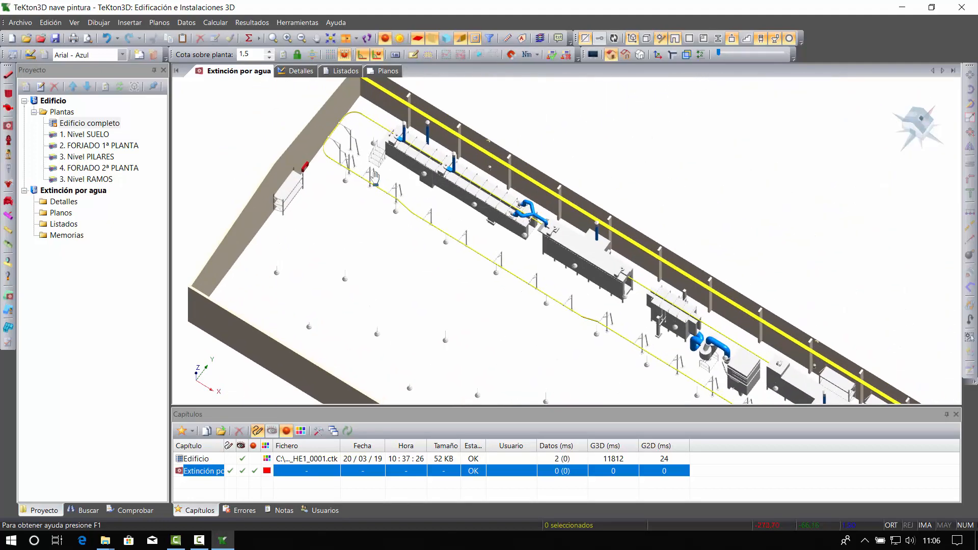
middle_drag(446, 175, 442, 225)
scroll(443, 225, down, 3)
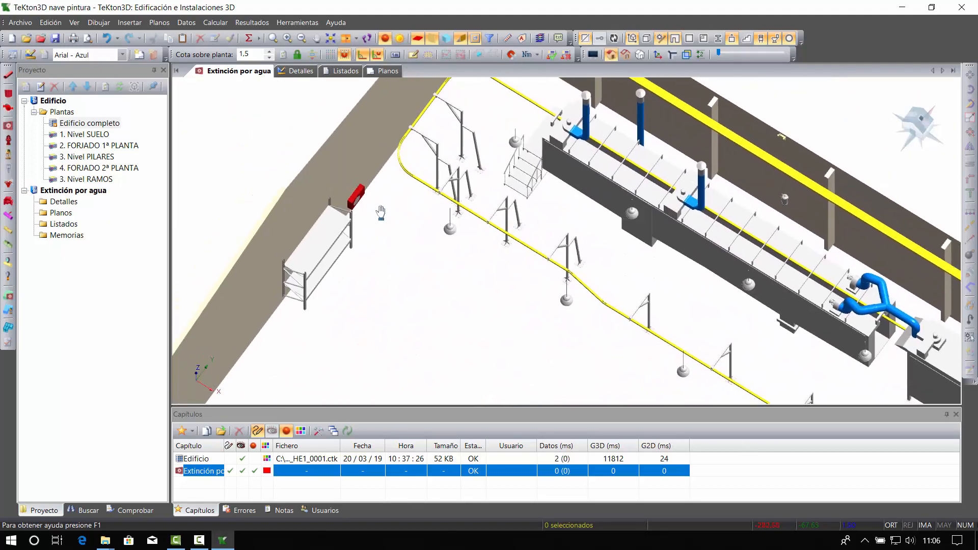
scroll(395, 206, down, 8)
Examine in 3D the placement of the BIEs behind the long-wall shelving, near the corner and on the office block.
shift+middle_drag(538, 304, 461, 244)
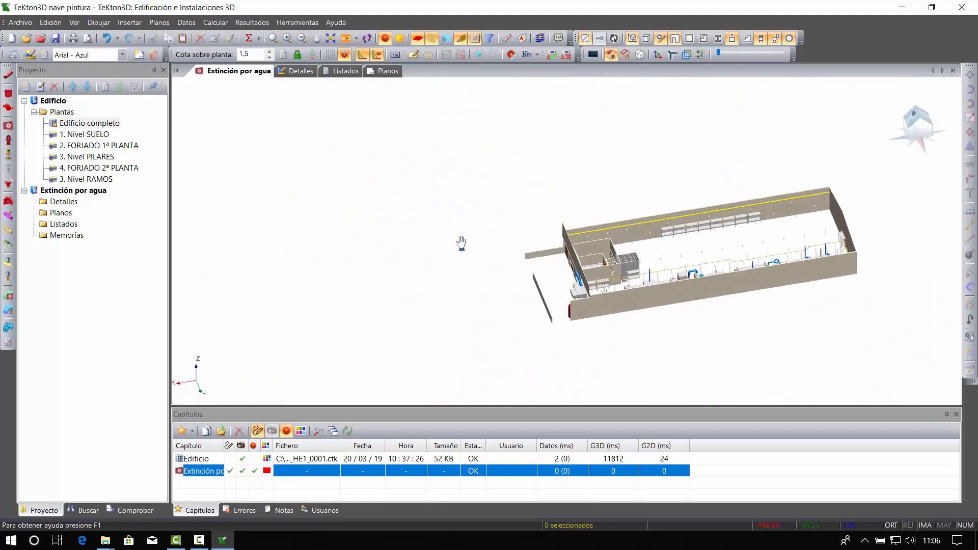
scroll(461, 244, up, 6)
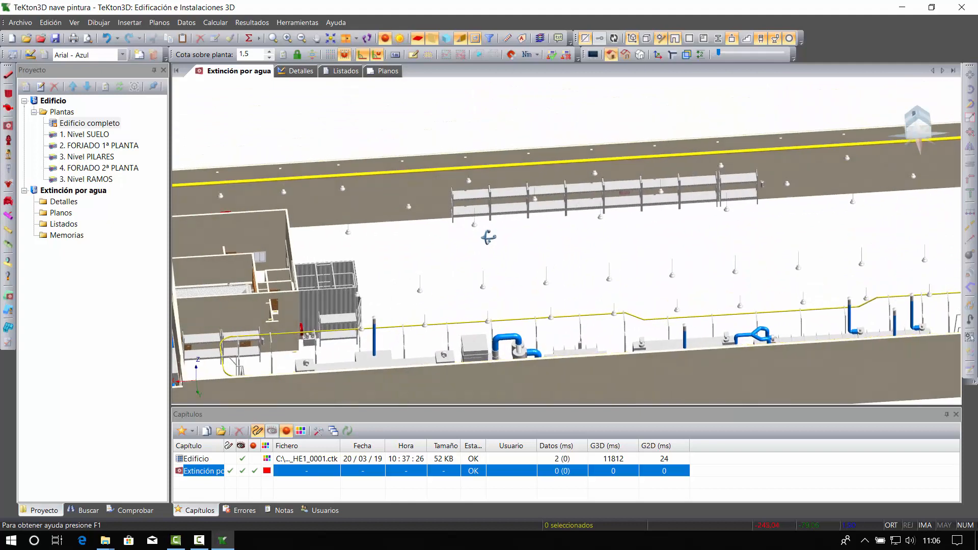
scroll(569, 223, up, 5)
middle_drag(627, 174, 590, 201)
scroll(589, 201, up, 3)
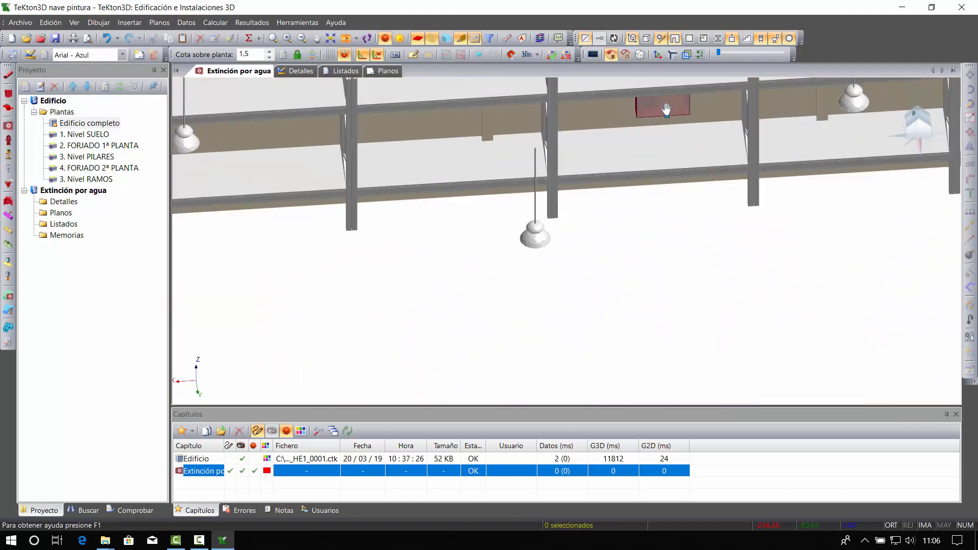
scroll(679, 162, down, 2)
shift+middle_drag(679, 162, 611, 176)
scroll(605, 206, down, 4)
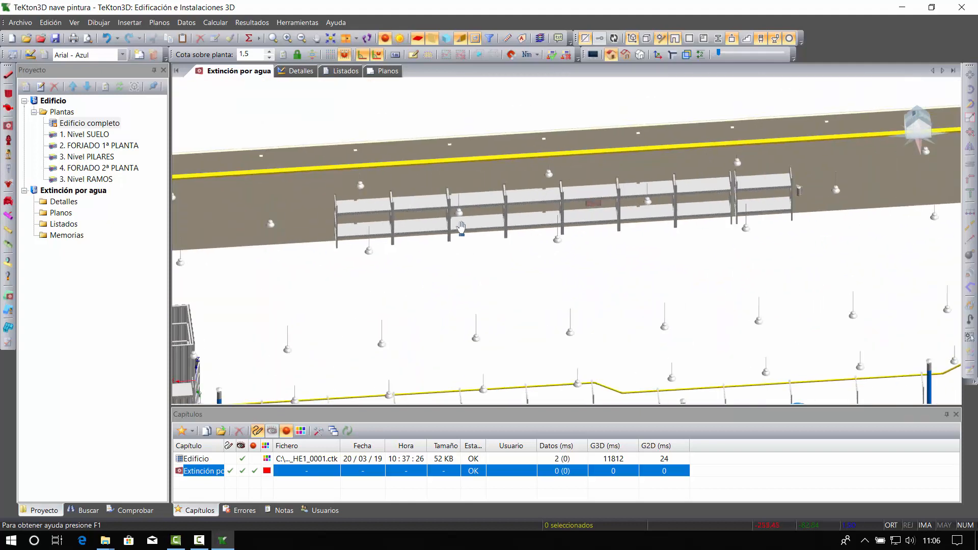
middle_drag(460, 228, 495, 185)
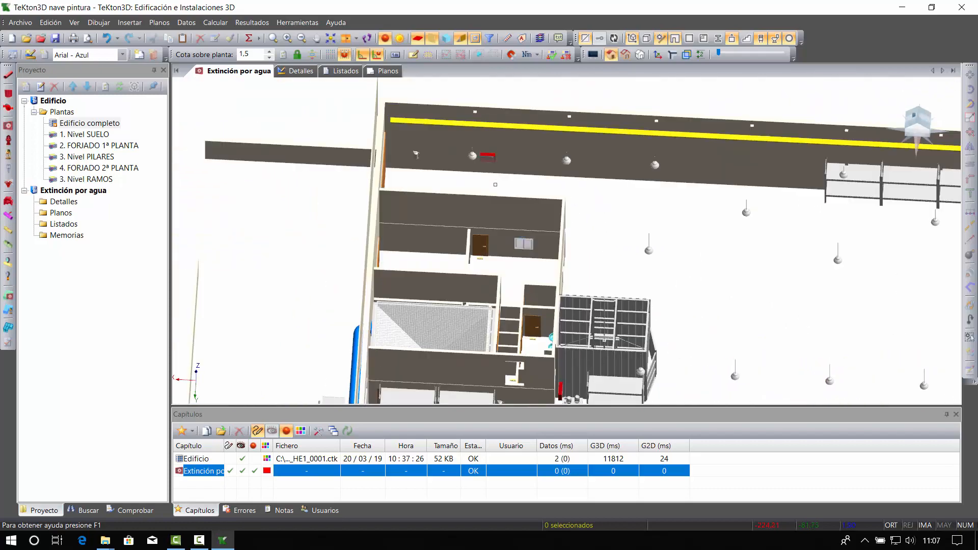
middle_drag(574, 309, 556, 205)
shift+middle_drag(550, 282, 507, 276)
scroll(508, 277, up, 8)
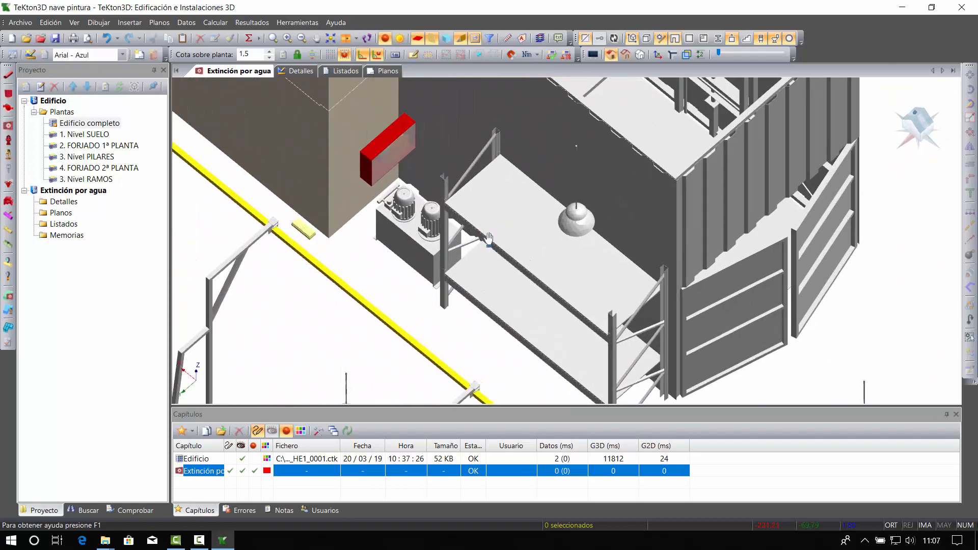
Turn the BIE on the office block to face the adjacent wall and shift it along that wall, away from the block's corner.
scroll(539, 250, down, 3)
middle_drag(462, 192, 602, 236)
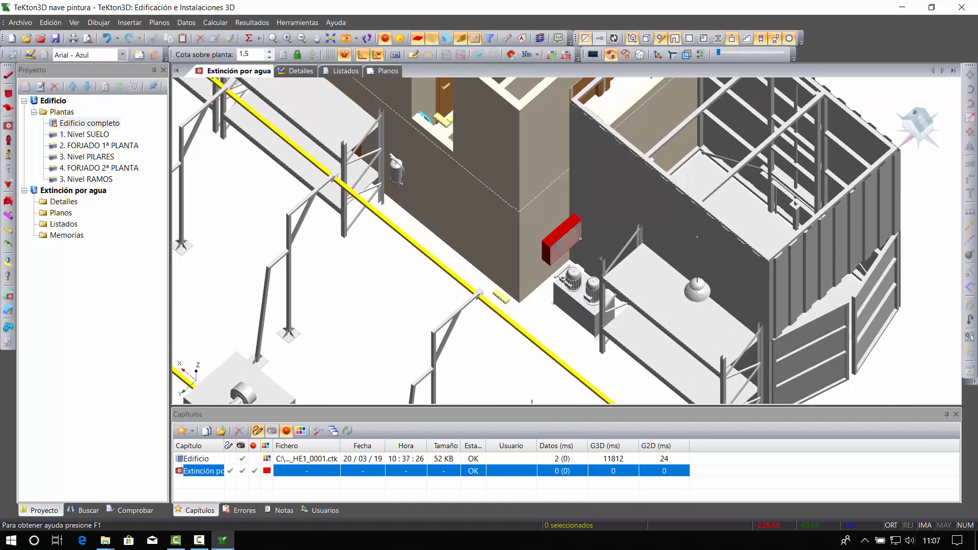
click(568, 245)
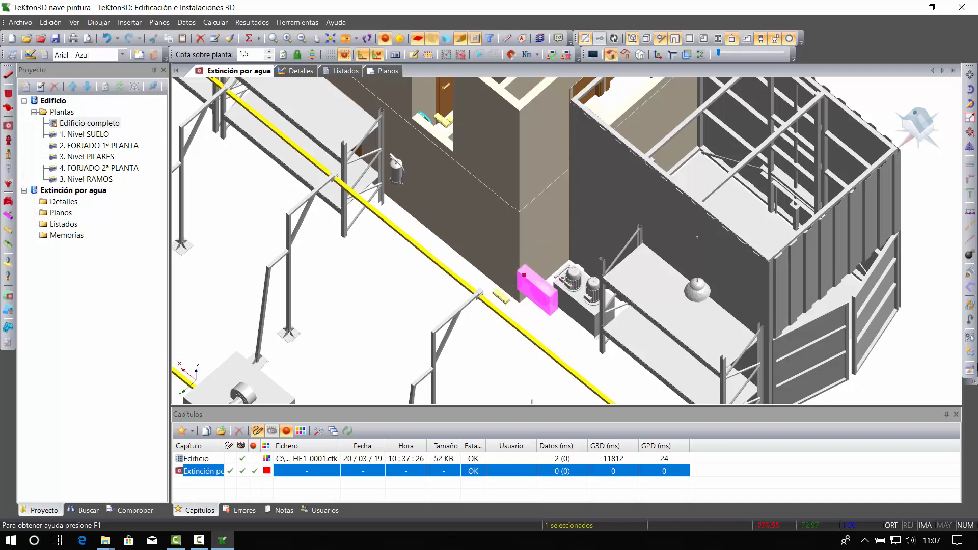
key(Right)
key(Right)
key(Right)
key(Right)
key(Right)
key(Right)
key(Right)
key(Right)
key(Right)
key(Right)
key(Right)
key(Right)
key(Right)
key(Right)
key(Right)
key(Right)
key(Right)
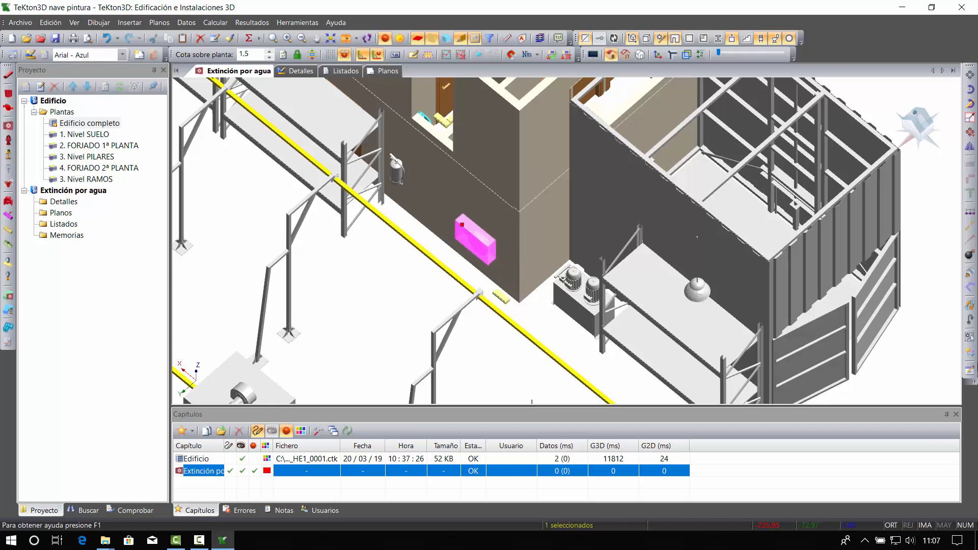
key(Right)
key(Right)
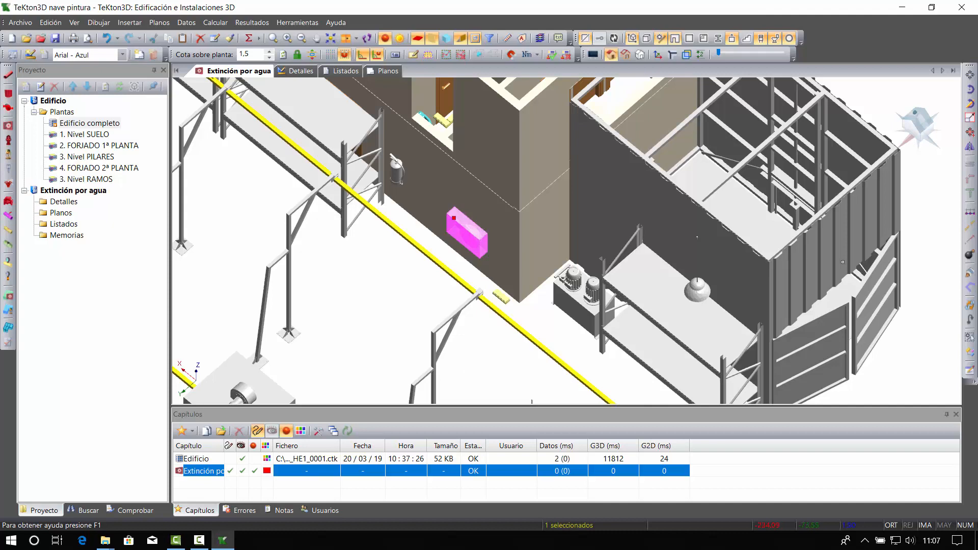
key(Escape)
In plan view, set the office-block BIE against the wall and shift it along toward the wall-mounted cylinder.
key(F5)
middle_drag(502, 294, 743, 177)
middle_drag(291, 345, 626, 184)
scroll(625, 184, up, 4)
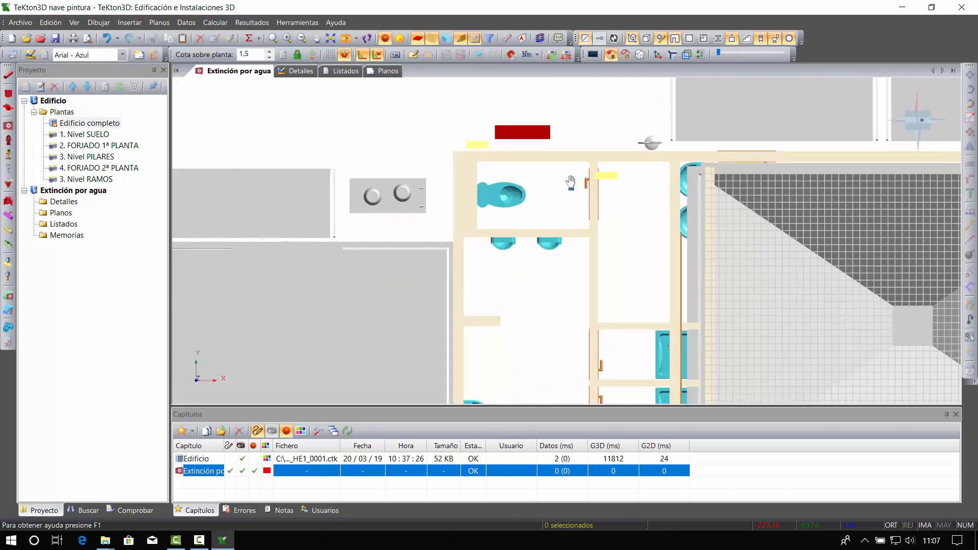
click(523, 133)
key(Down)
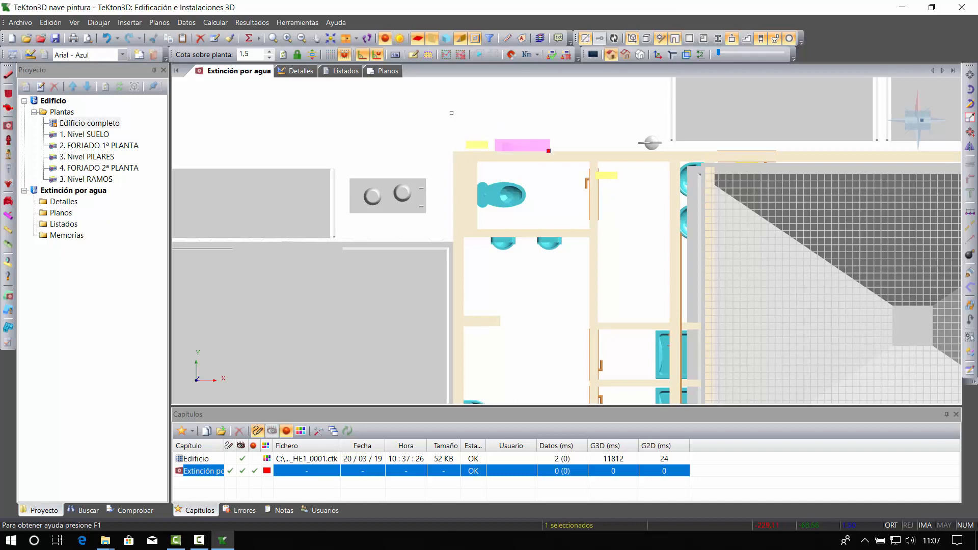
key(Up)
key(Right)
key(Right)
key(Right)
key(Right)
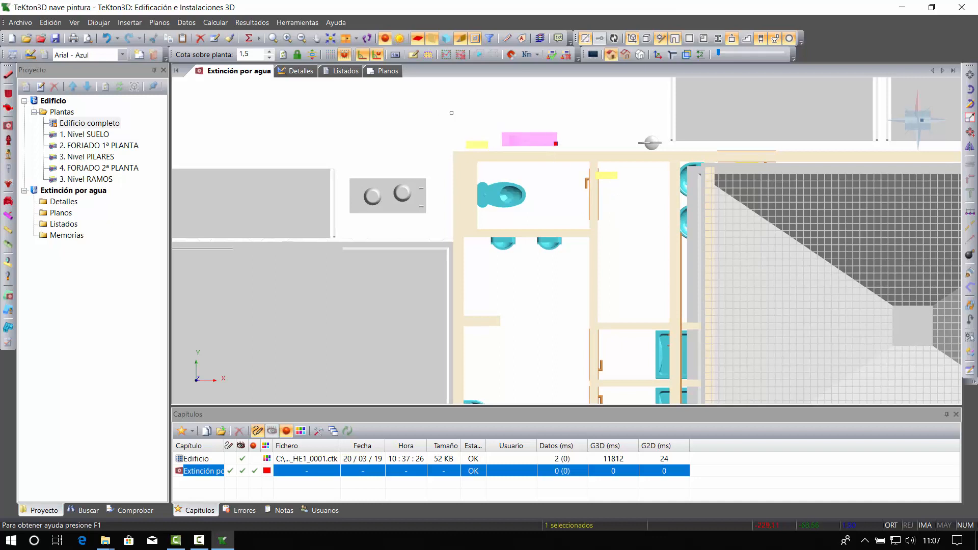
key(Right)
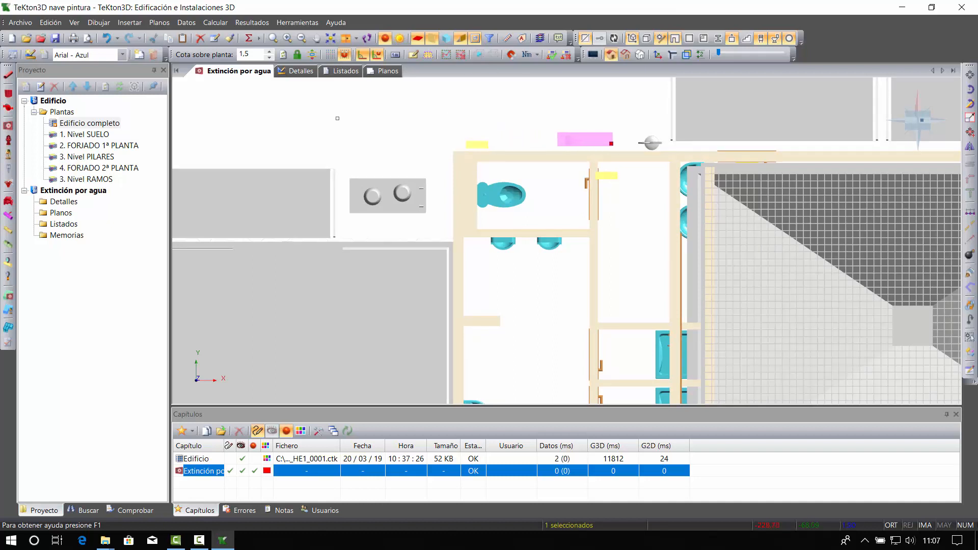
key(Escape)
Examine the chapter's general material properties and the BIE-25 and BIE-45 options in the fire hose cabinet database, keeping BIE-25 RIPCI.
scroll(433, 172, down, 5)
scroll(421, 158, up, 1)
middle_drag(468, 168, 443, 171)
scroll(424, 179, up, 2)
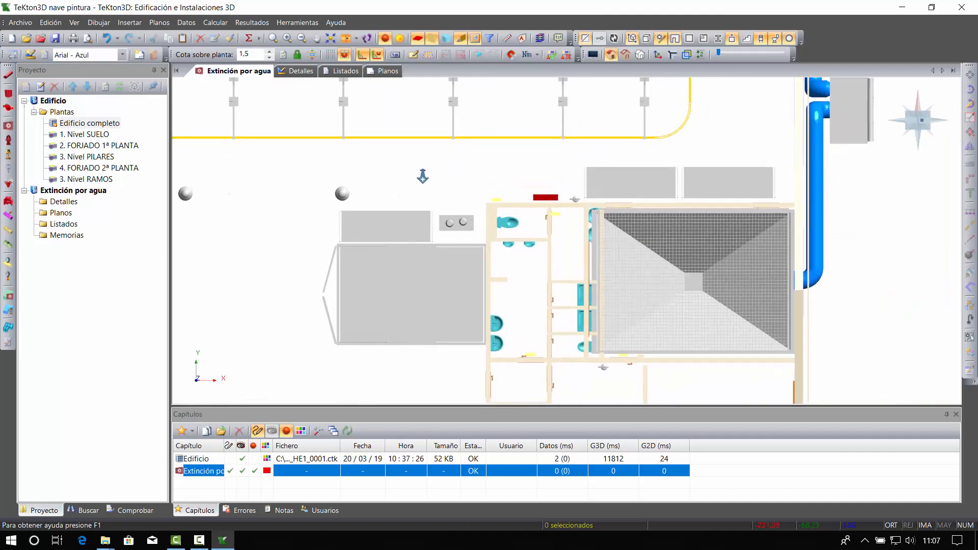
click(188, 23)
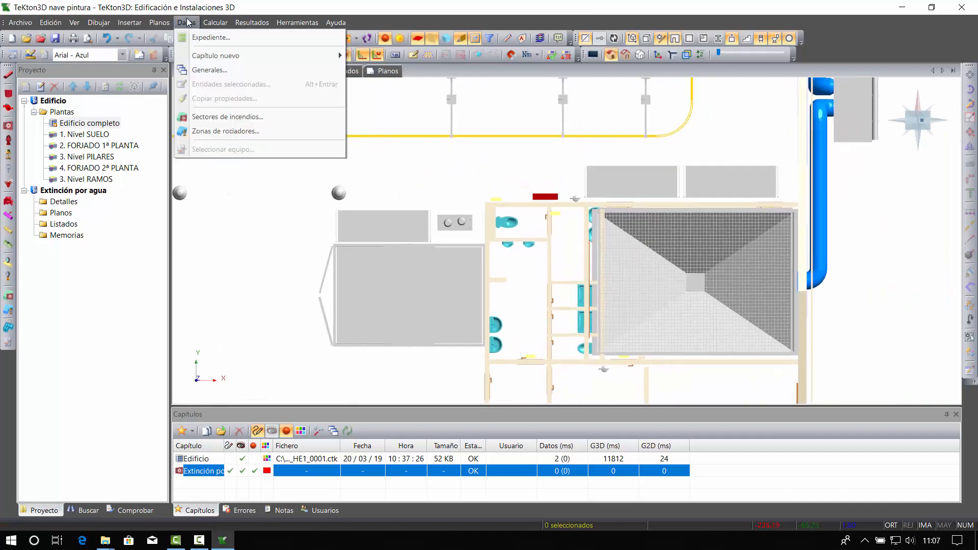
click(204, 71)
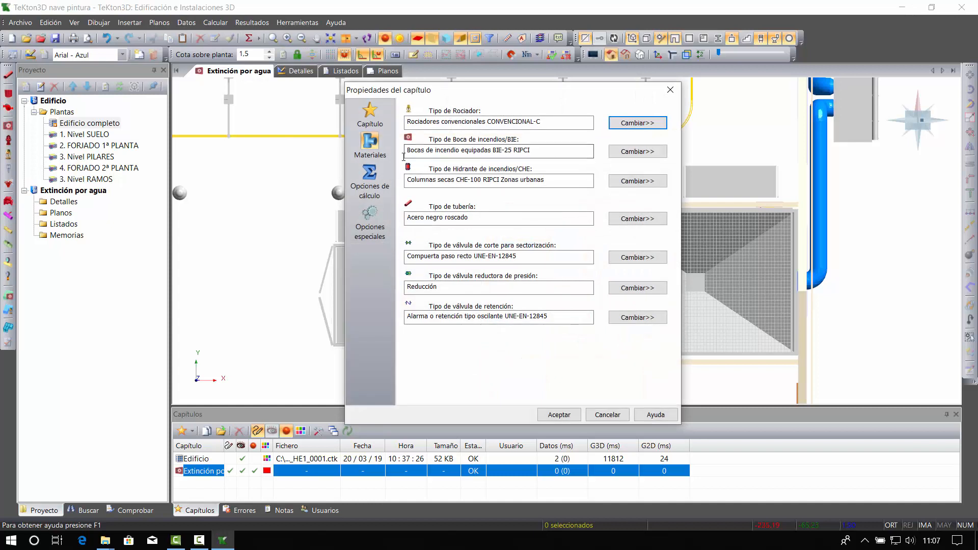
click(369, 147)
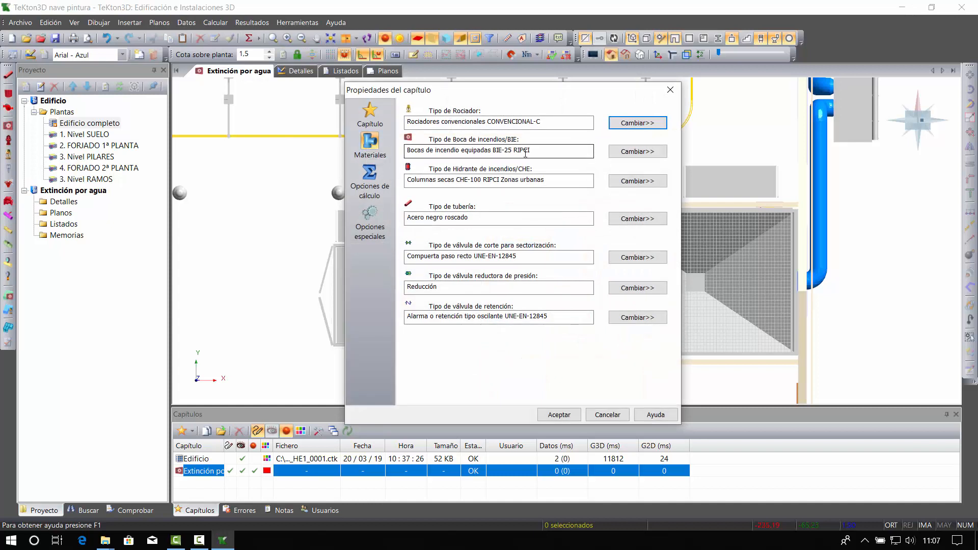
click(615, 152)
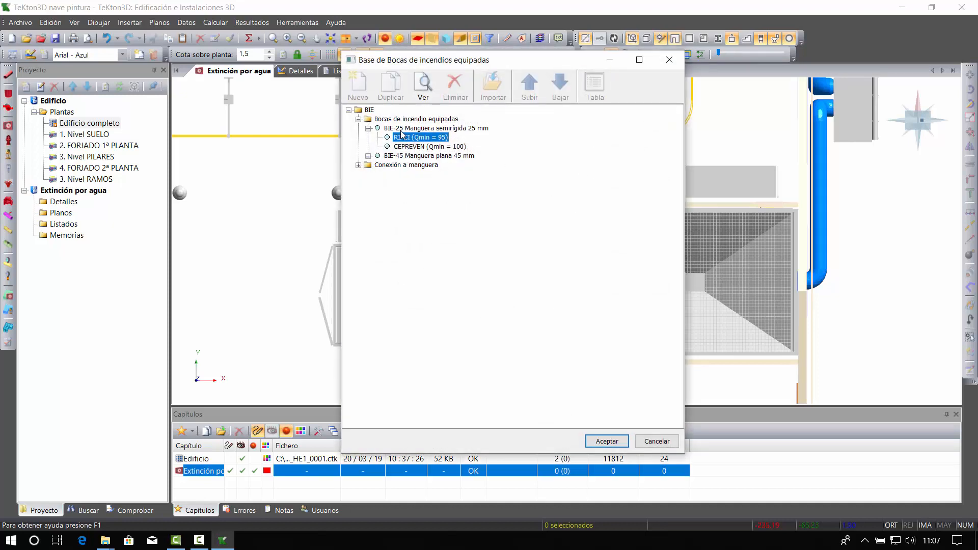
click(367, 156)
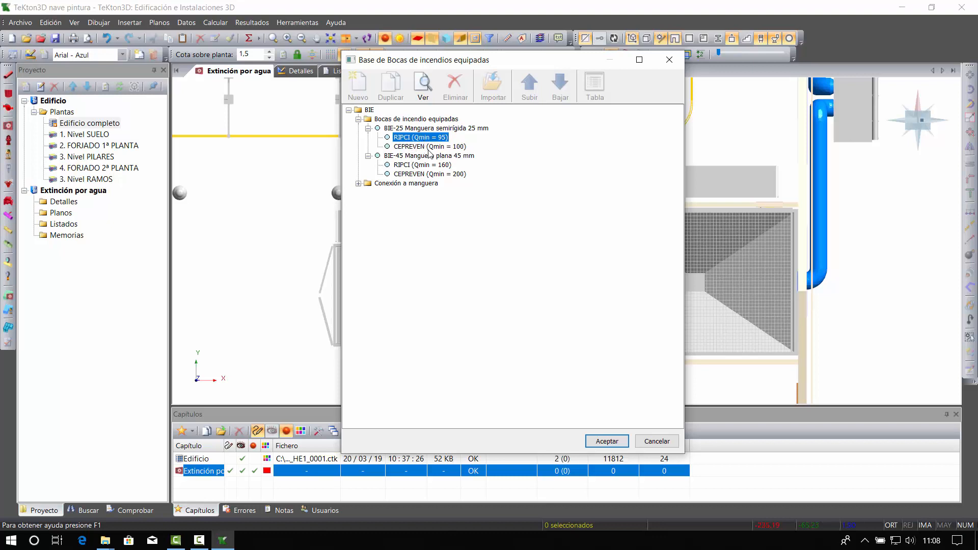
click(651, 449)
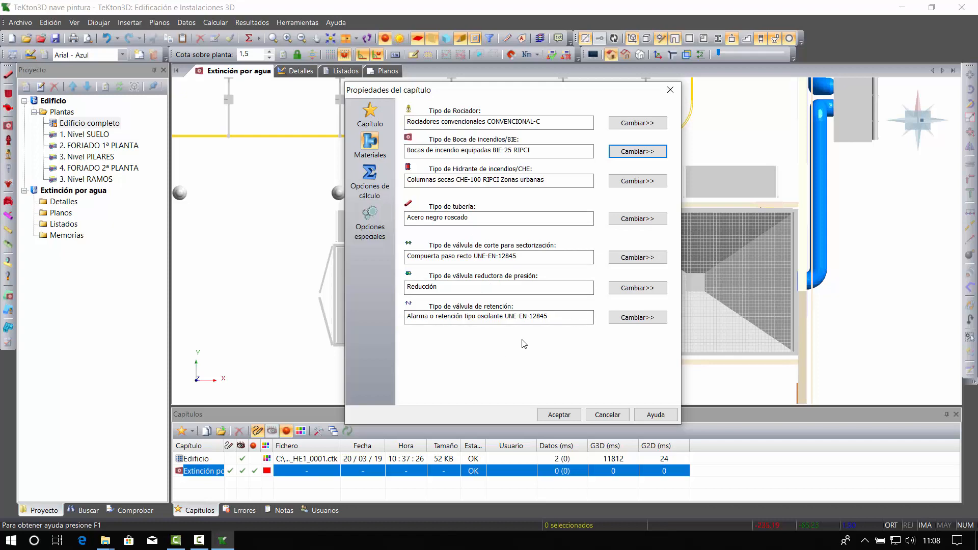
click(569, 416)
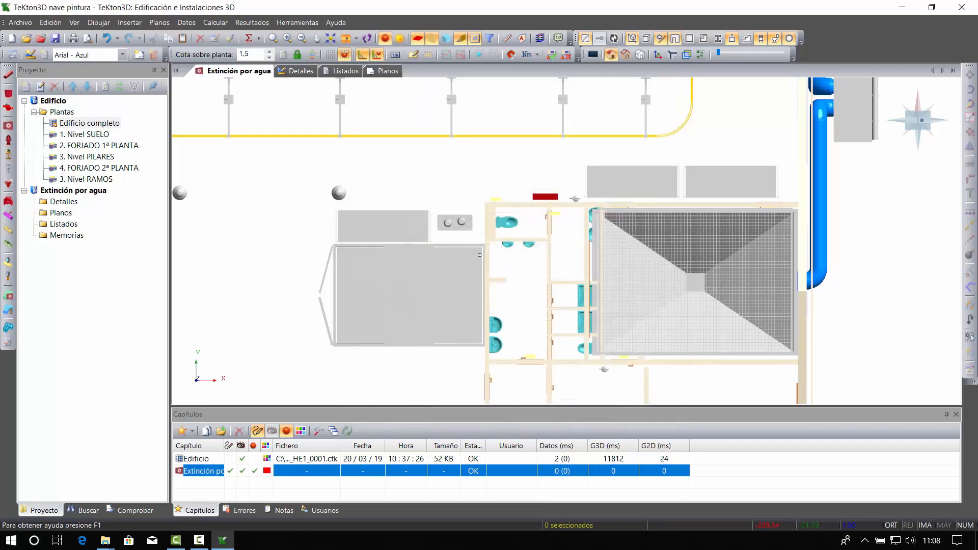
Hide the building's generic elements and show its beams and columns.
scroll(534, 217, down, 5)
middle_drag(612, 125, 514, 198)
scroll(500, 202, down, 3)
shift+middle_drag(491, 248, 522, 206)
scroll(522, 206, up, 8)
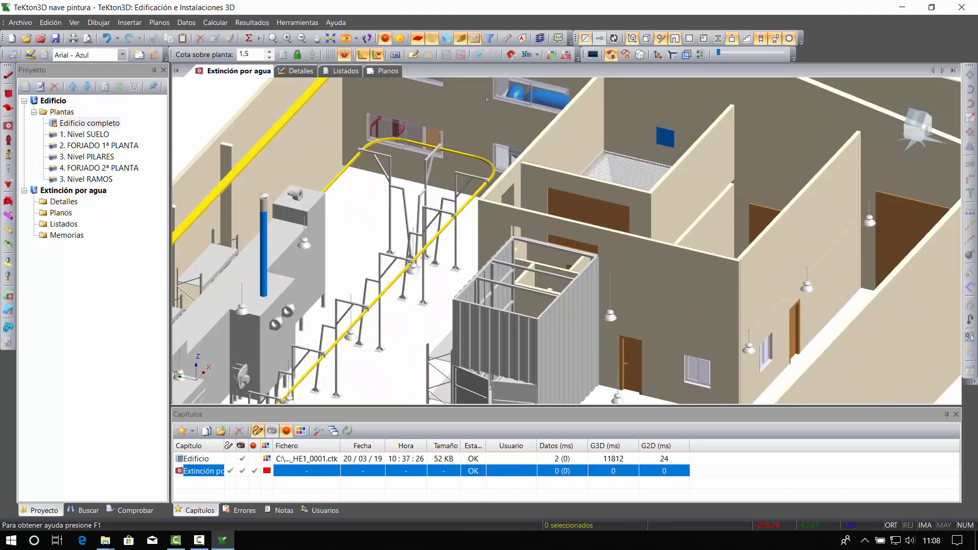
middle_drag(488, 113, 494, 209)
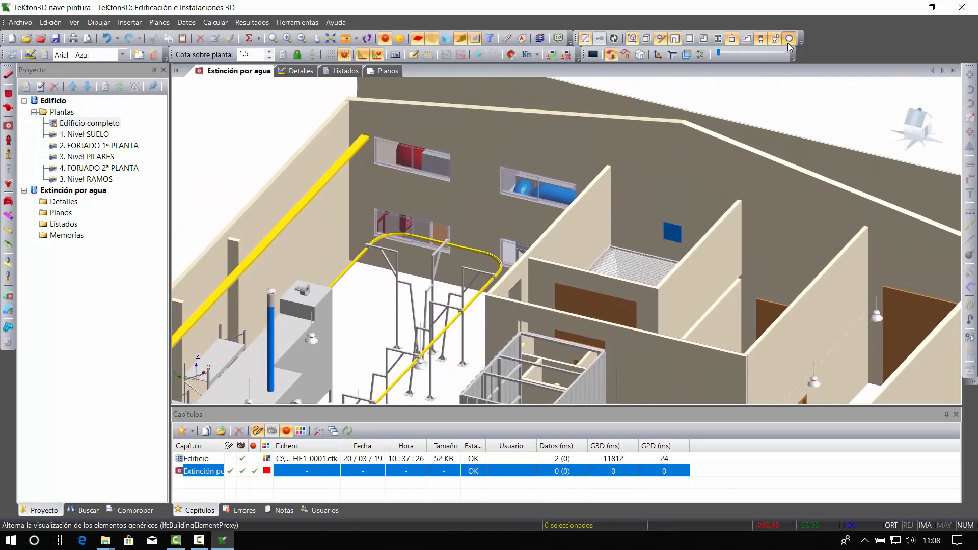
click(718, 39)
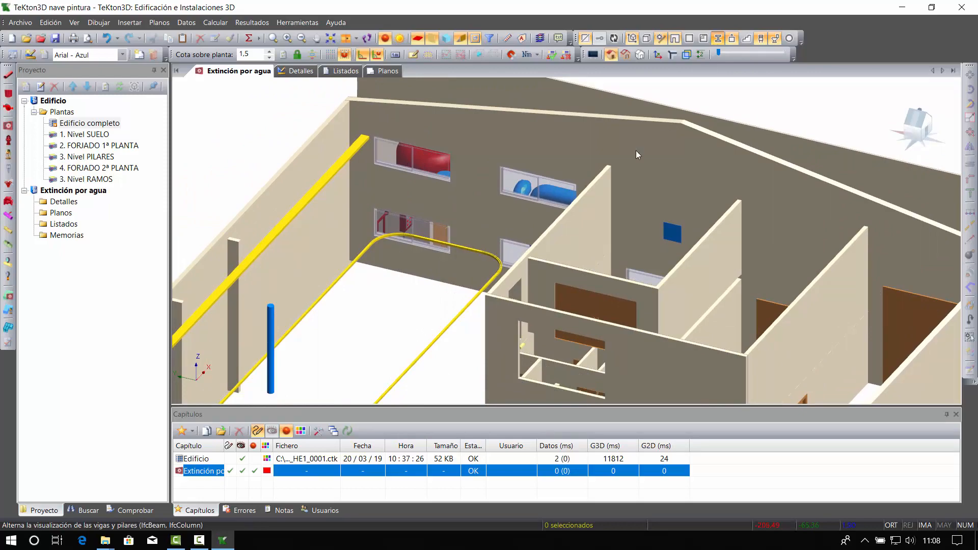
Examine the roof frames, columns and BIE locations in 3D and plan to see where the distribution piping can run.
scroll(553, 248, down, 5)
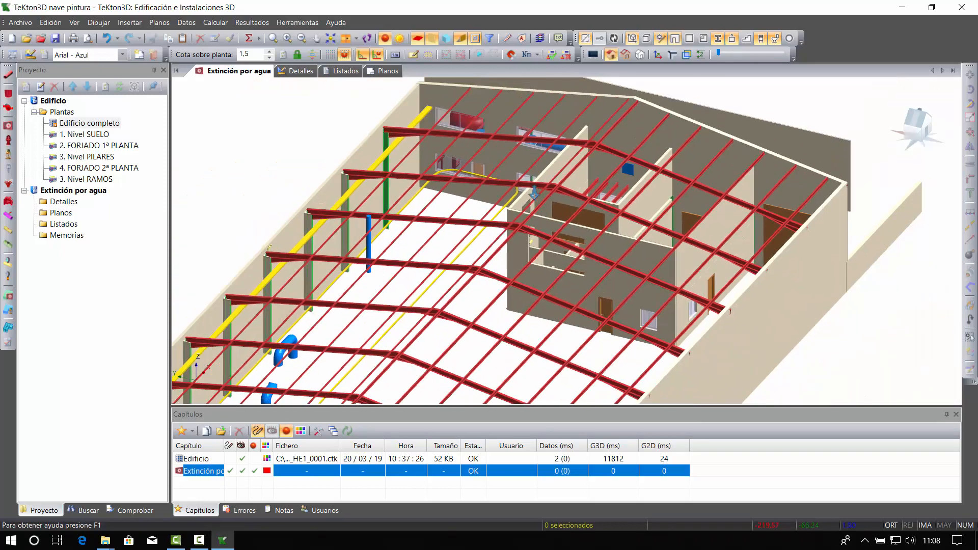
scroll(531, 183, up, 1)
shift+middle_drag(531, 183, 478, 260)
scroll(468, 352, down, 1)
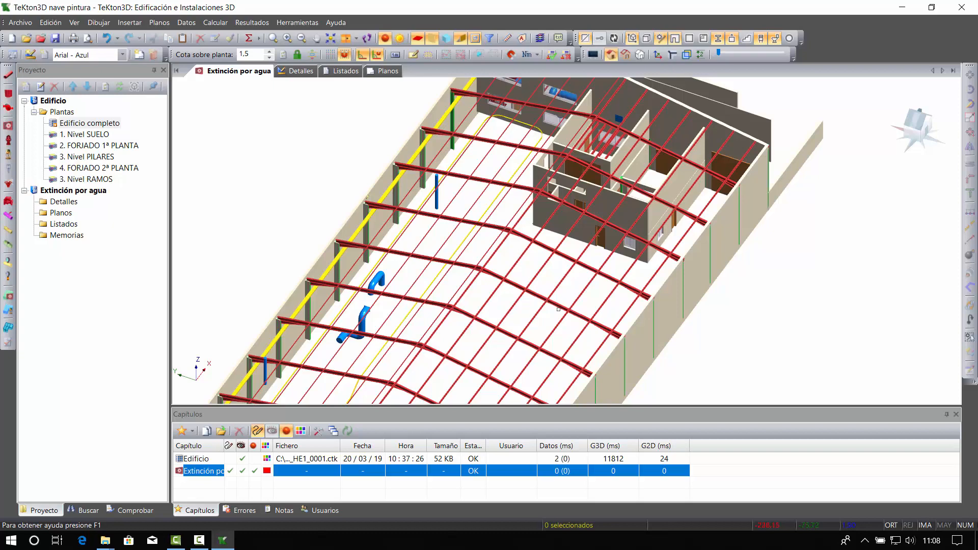
middle_drag(520, 296, 517, 245)
scroll(509, 235, down, 3)
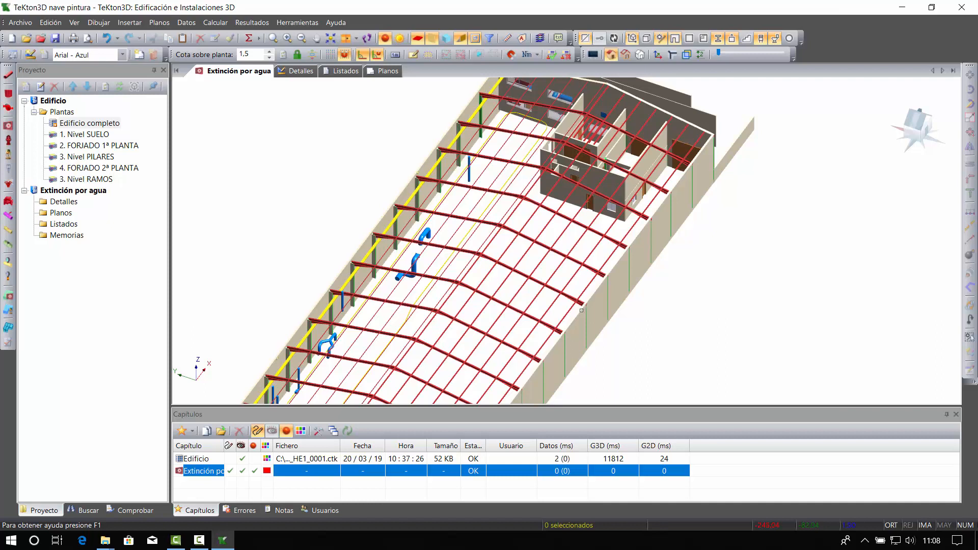
middle_drag(504, 282, 551, 268)
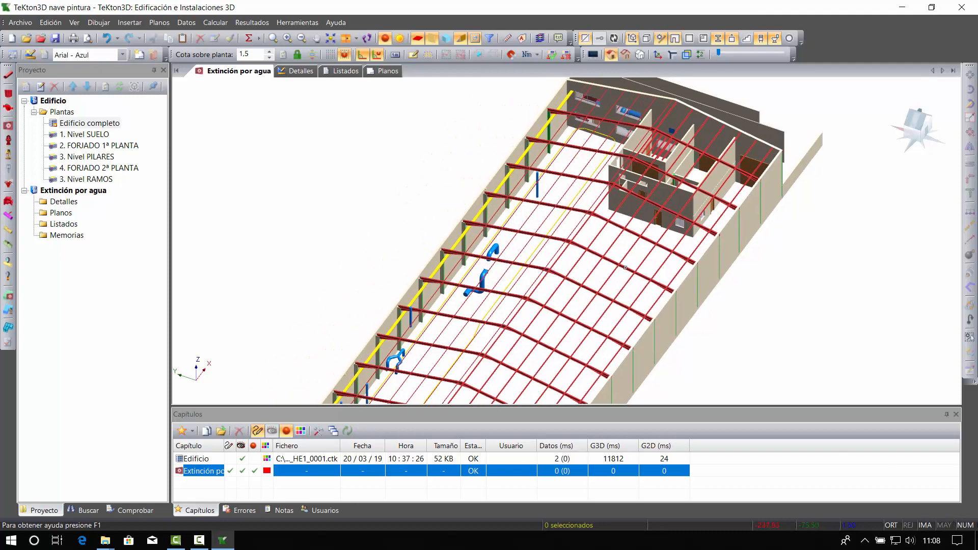
scroll(543, 195, up, 5)
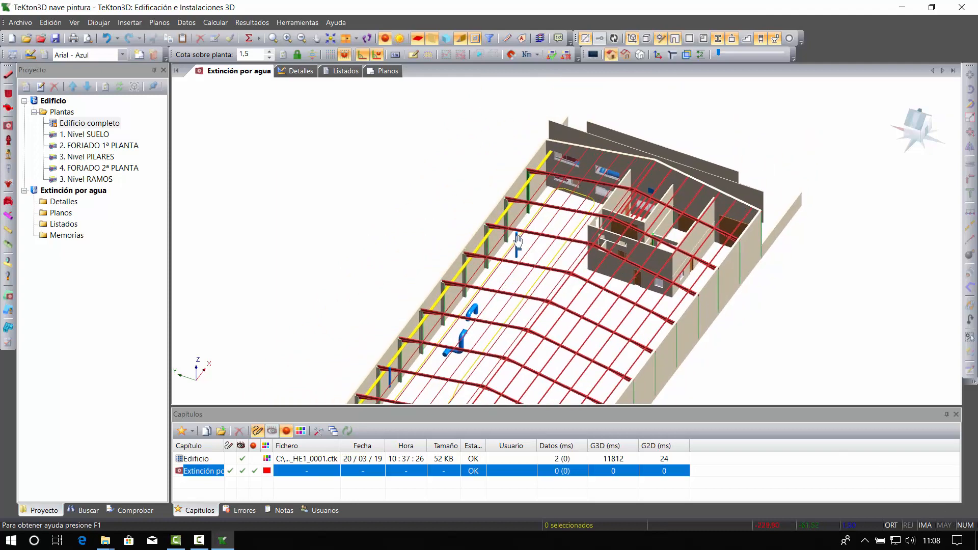
scroll(498, 181, up, 5)
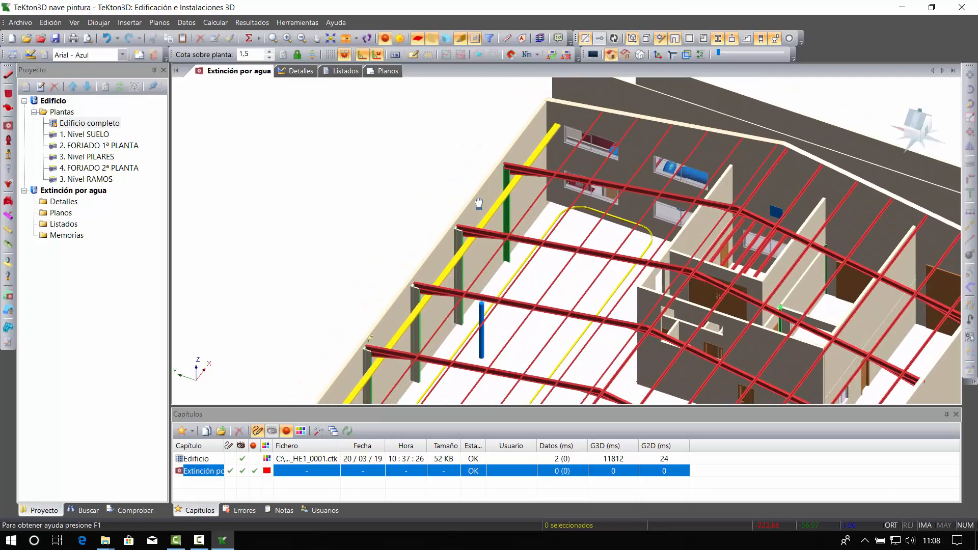
scroll(476, 165, down, 4)
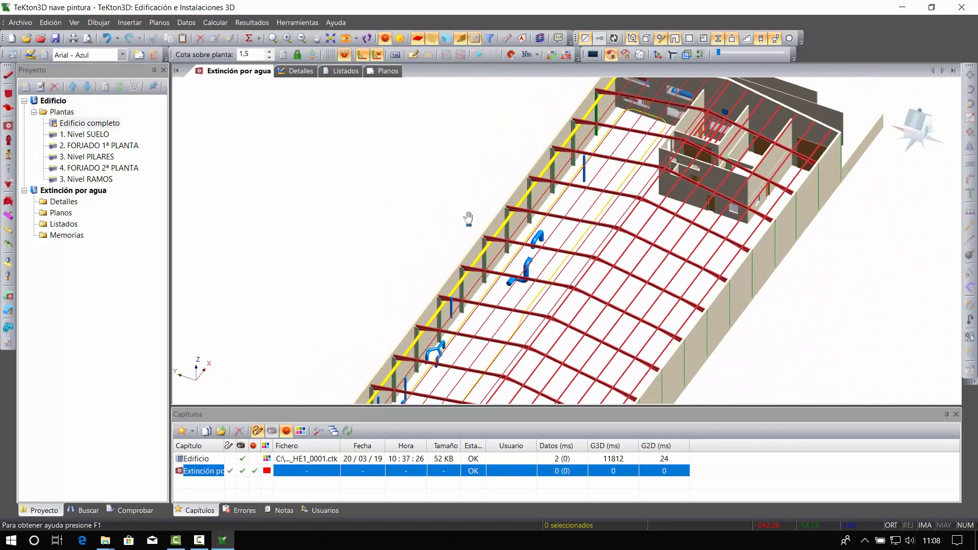
key(Home)
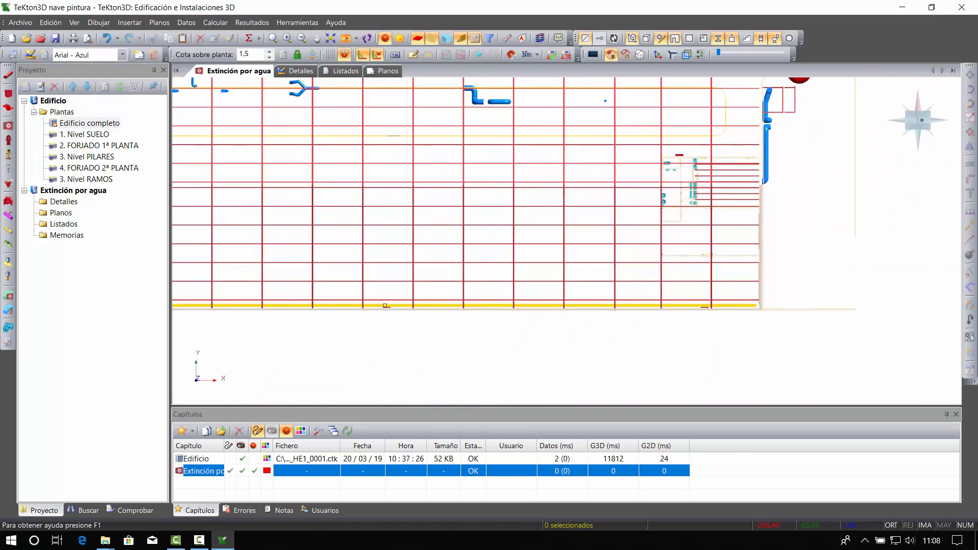
middle_drag(544, 292, 554, 334)
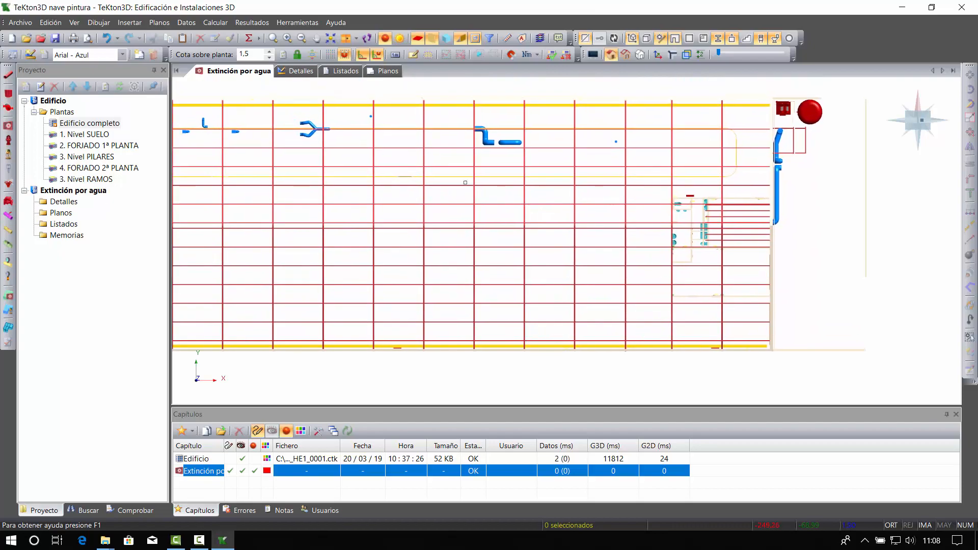
Start drawing a pipe at a portal frame with walls hidden, snapping to Punto Final, Conexión and Perpendicular in the wireframe model only.
shift+middle_drag(469, 255, 491, 164)
scroll(535, 188, up, 3)
scroll(492, 164, up, 8)
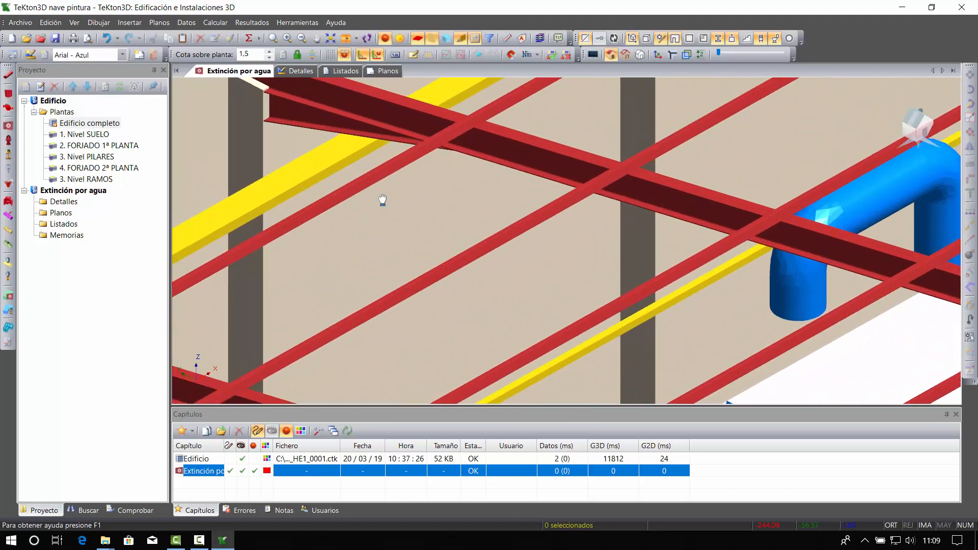
middle_drag(383, 199, 460, 269)
click(9, 75)
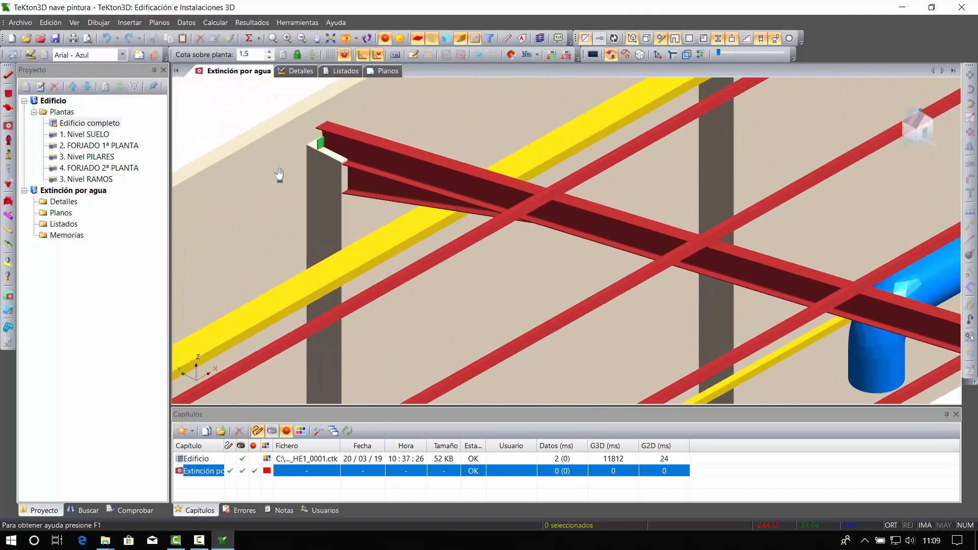
middle_drag(345, 199, 405, 199)
scroll(405, 200, up, 3)
middle_drag(361, 138, 370, 194)
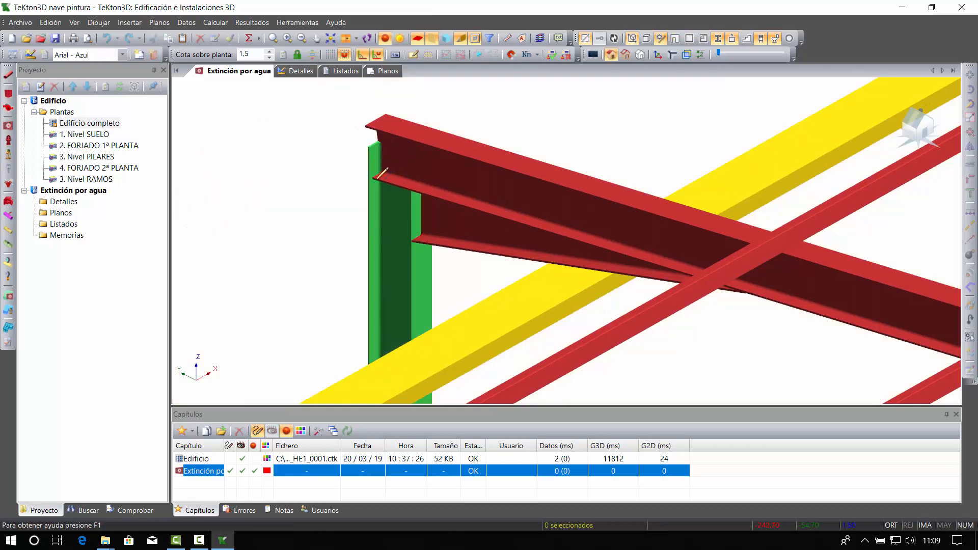
key(F3)
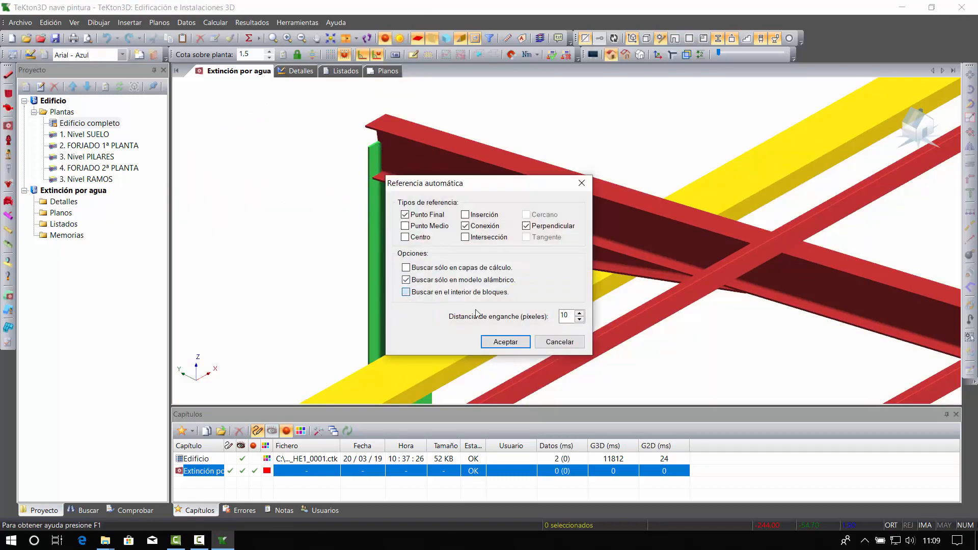
click(505, 342)
Draw the first pipe section under the portal frame's roof beam, from the eave column to the ridge.
scroll(393, 211, up, 5)
scroll(359, 184, up, 2)
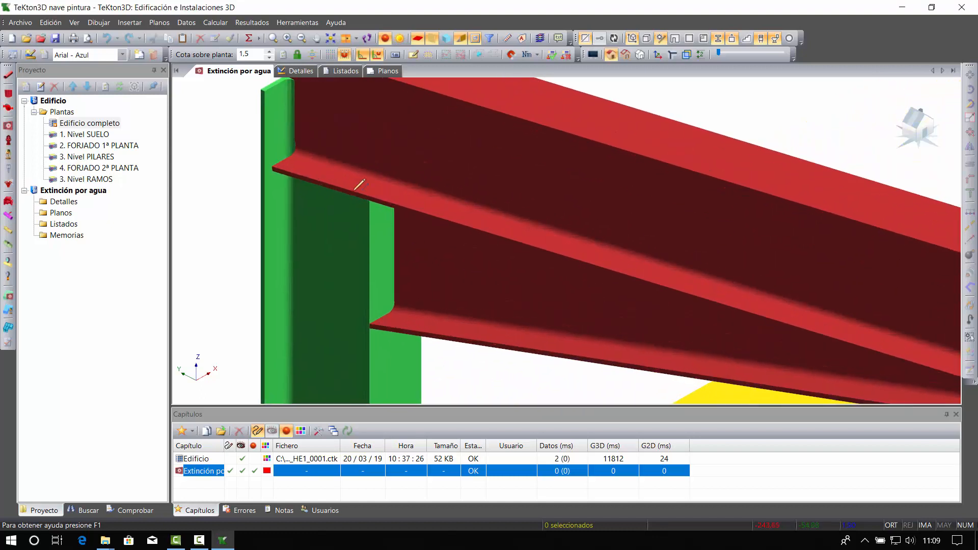
scroll(469, 190, down, 8)
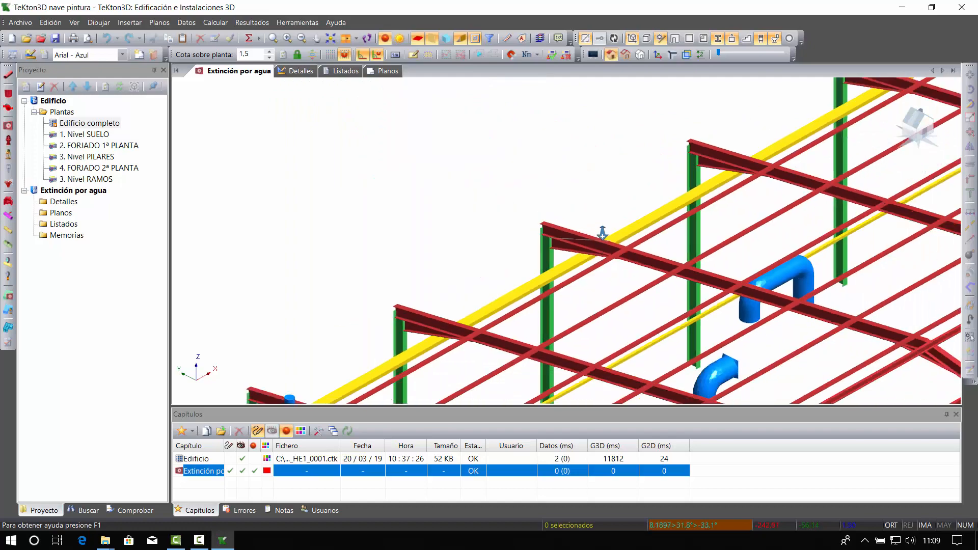
shift+middle_drag(487, 225, 508, 285)
scroll(450, 199, up, 8)
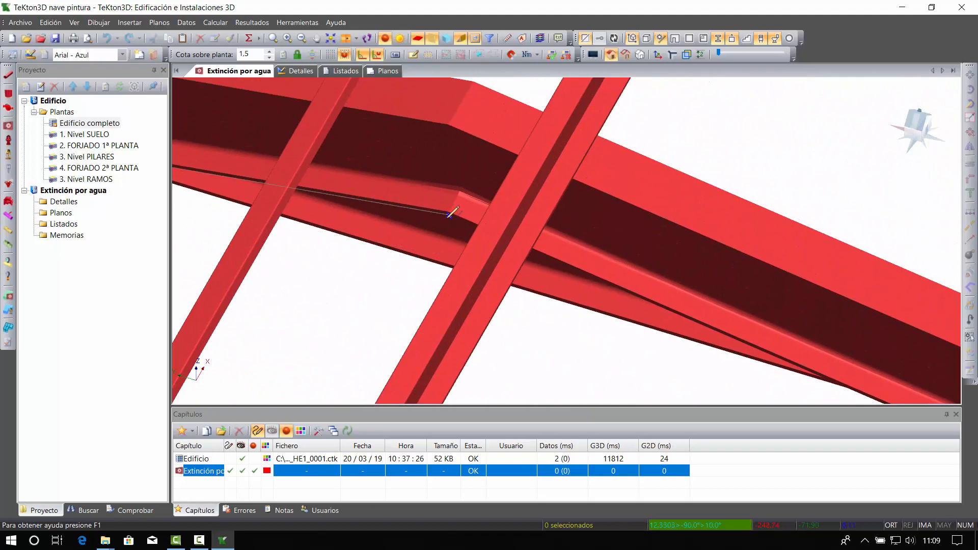
click(448, 216)
Continue the pipe from the ridge down to the opposite eave column and finish the run.
scroll(498, 259, down, 8)
middle_drag(485, 192, 332, 105)
middle_drag(563, 266, 479, 201)
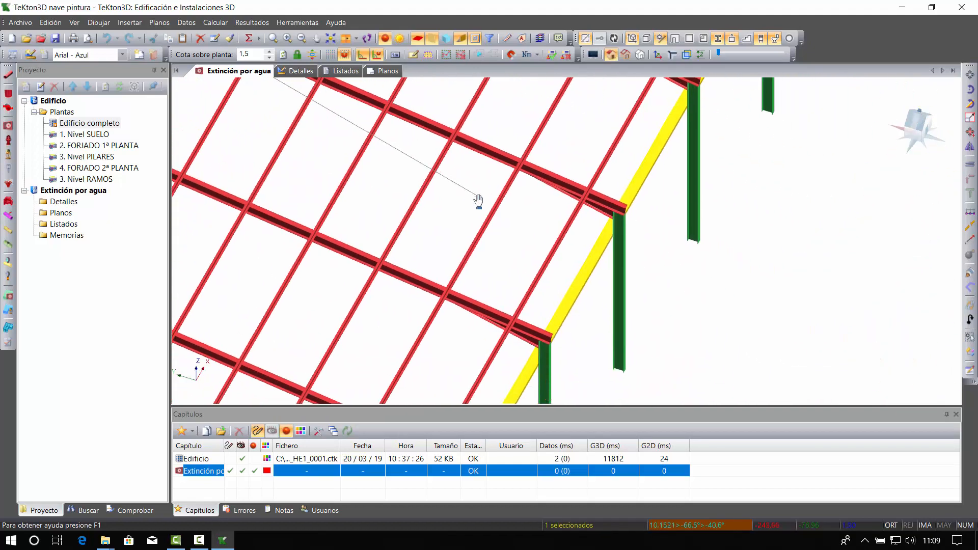
scroll(659, 216, up, 6)
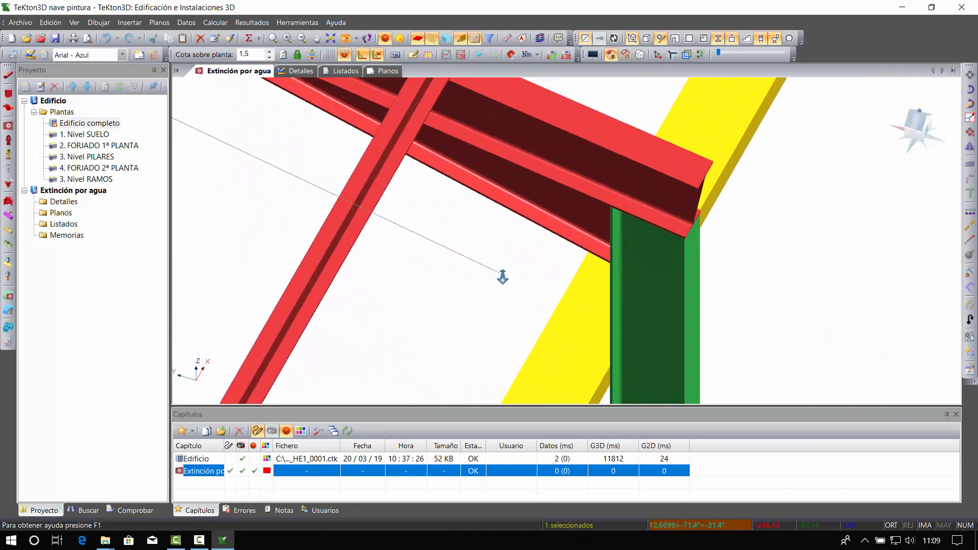
scroll(503, 277, up, 3)
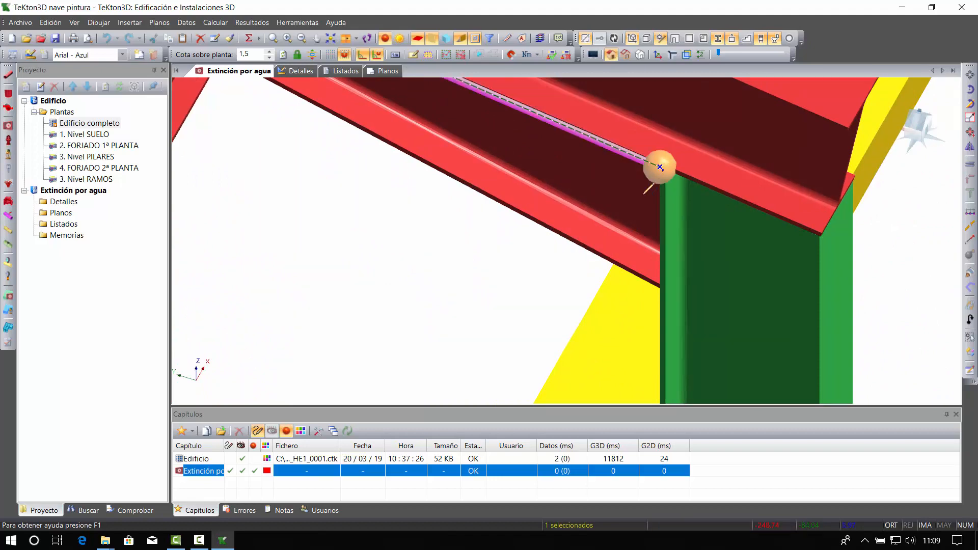
key(Escape)
Examine the two pipe sections along the portal frame in 3D and the grid steps in the work plane settings.
scroll(576, 307, down, 8)
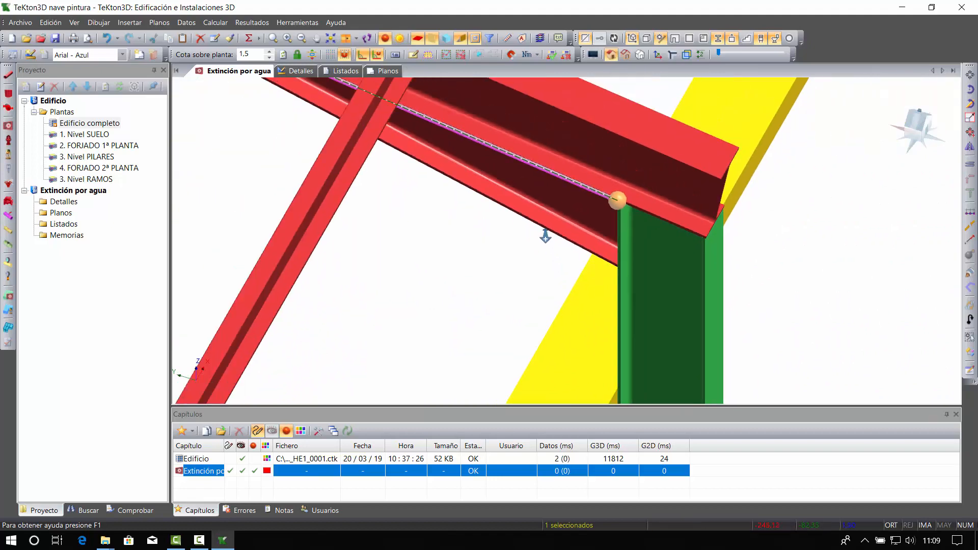
scroll(443, 179, down, 3)
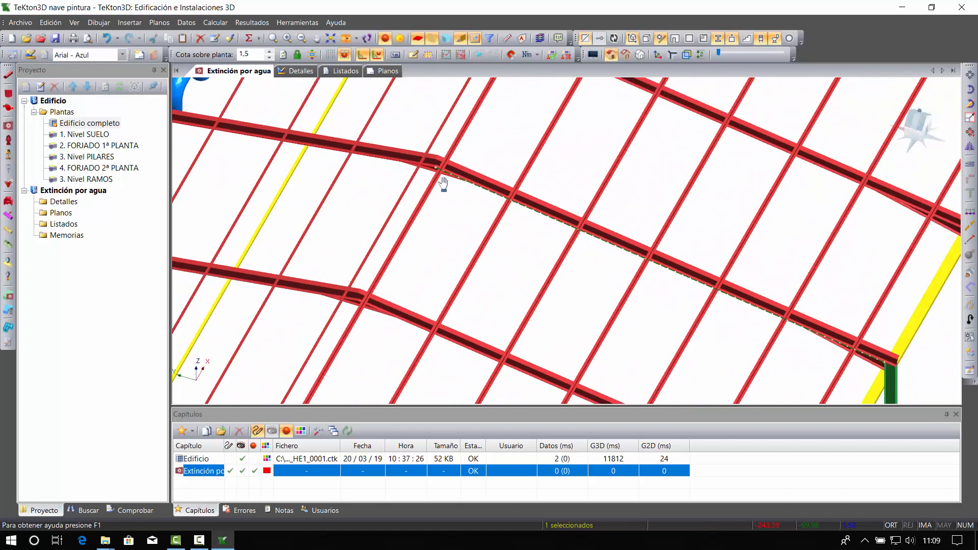
scroll(429, 200, down, 3)
scroll(429, 200, down, 1)
middle_drag(423, 214, 465, 230)
scroll(404, 199, up, 3)
scroll(412, 196, down, 2)
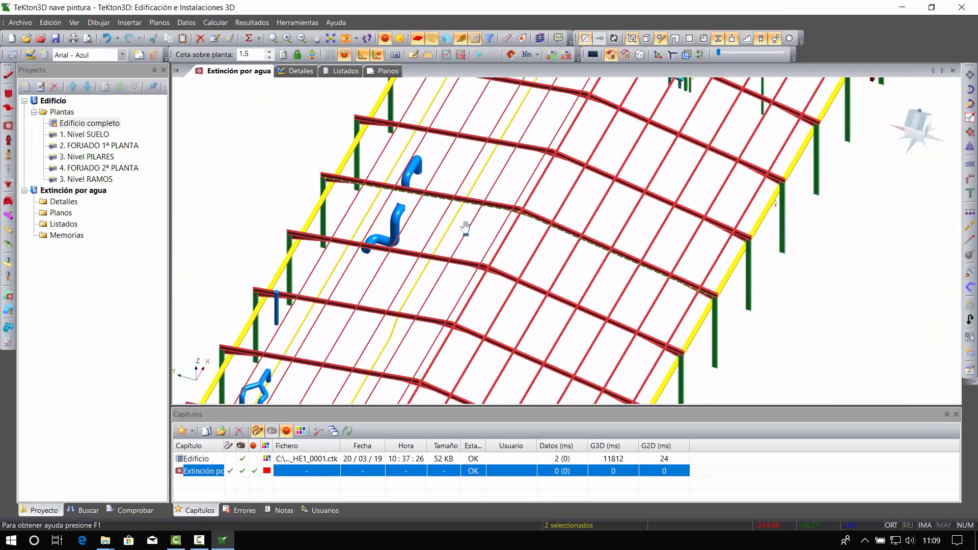
scroll(466, 229, down, 3)
scroll(509, 239, up, 5)
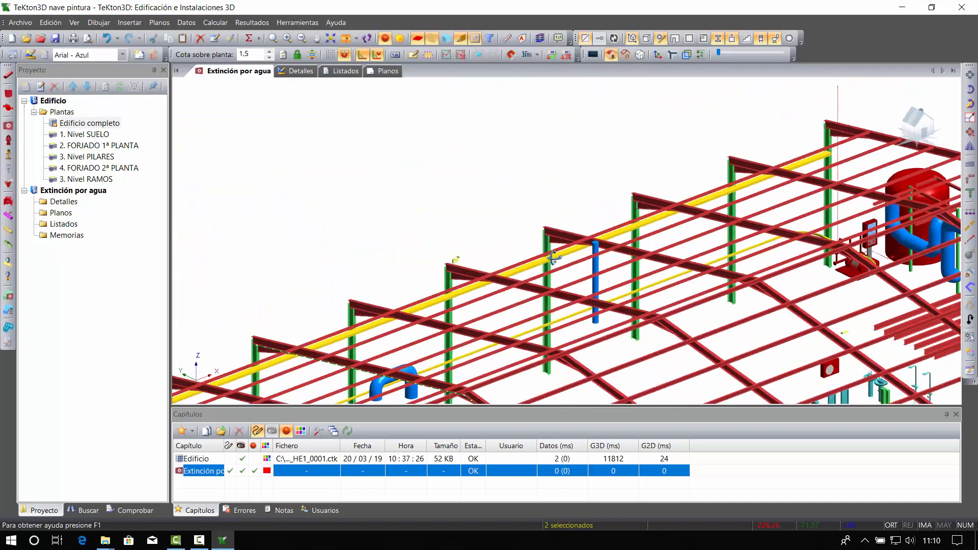
middle_drag(520, 245, 539, 208)
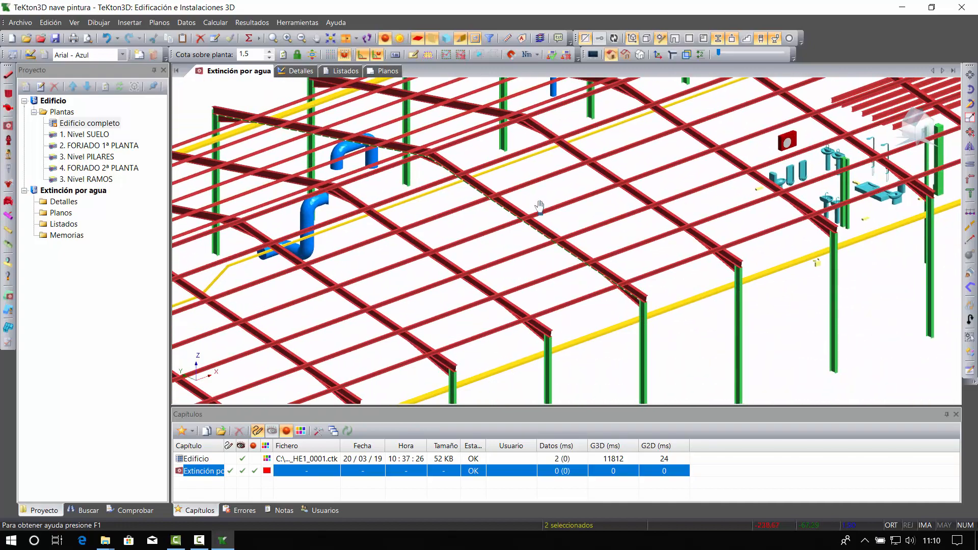
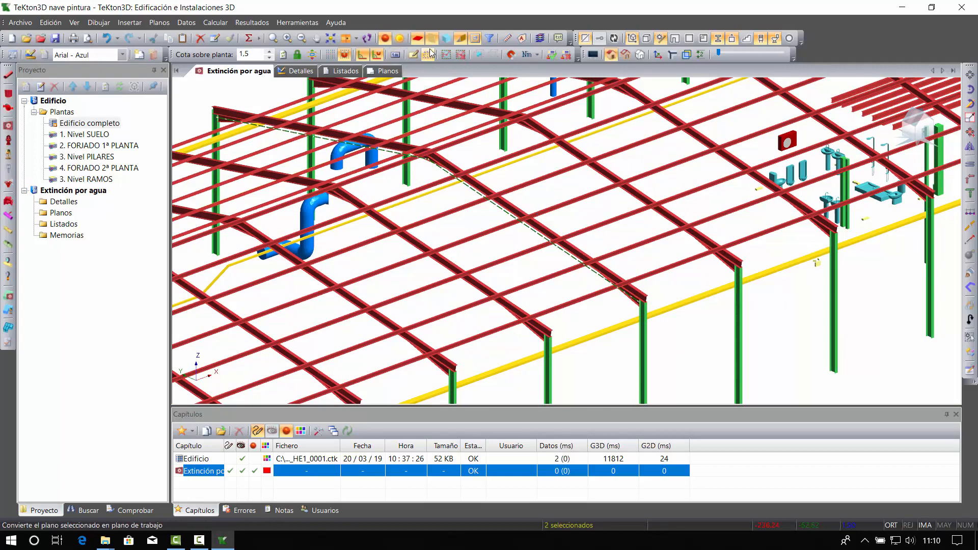
click(414, 56)
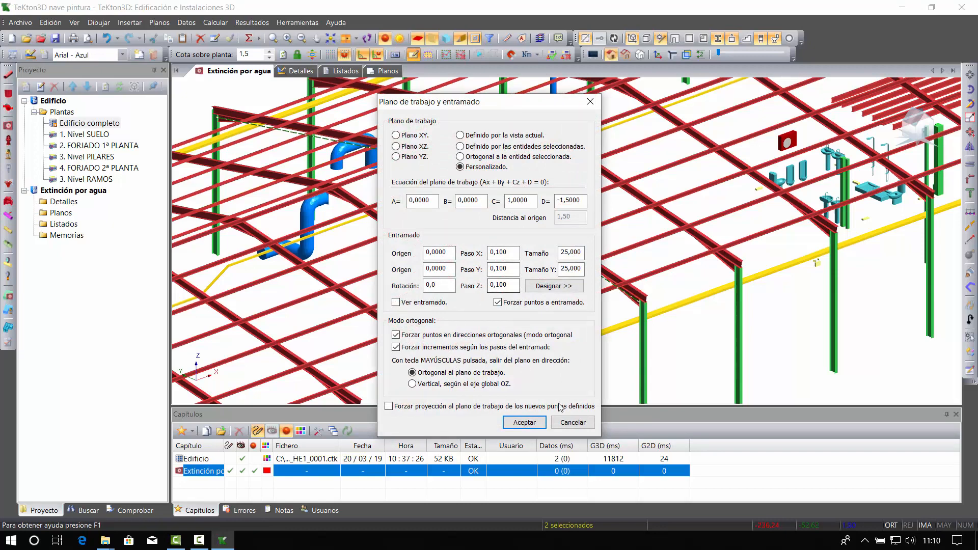
click(570, 422)
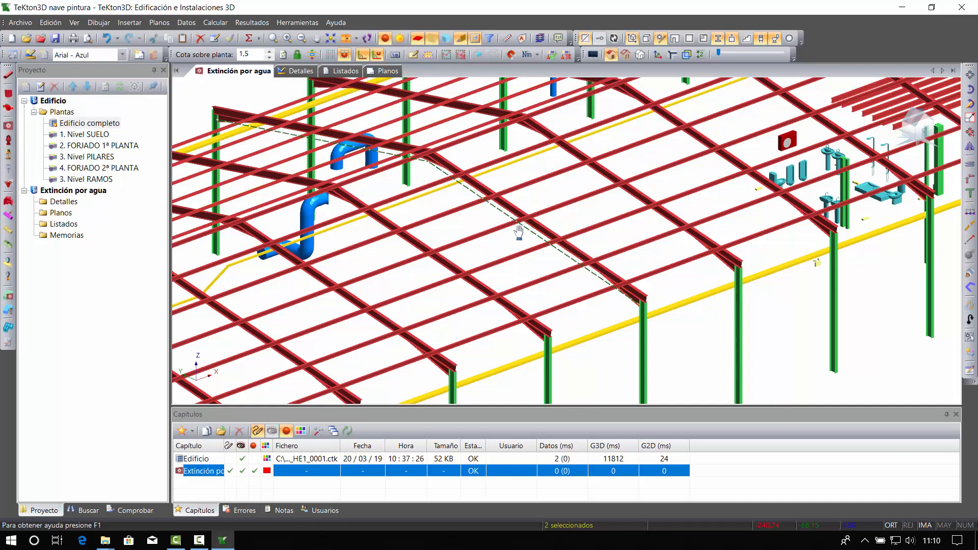
Lower the two selected pipe sections under the portal frame by two vertical grid steps of 0.100 m each.
scroll(517, 231, down, 2)
shift+middle_drag(496, 210, 494, 218)
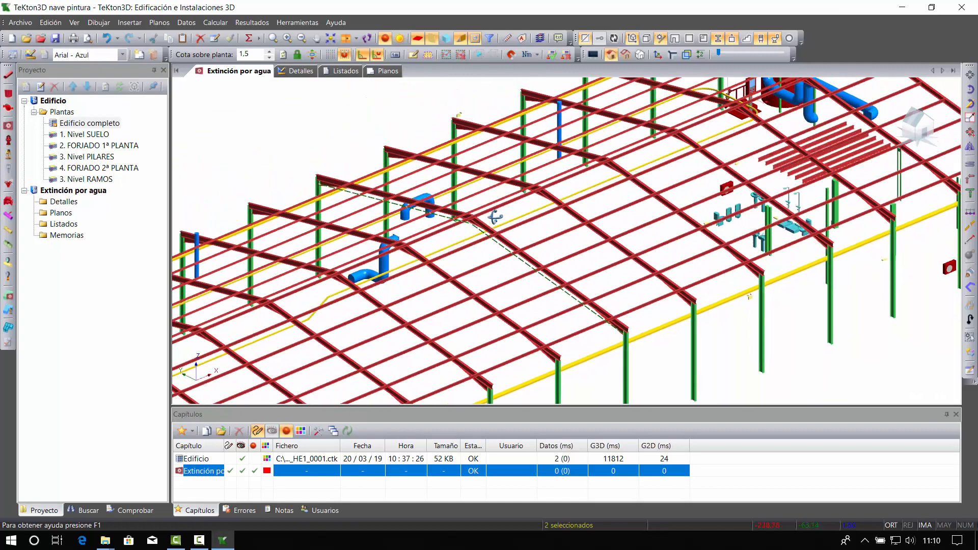
scroll(495, 218, up, 6)
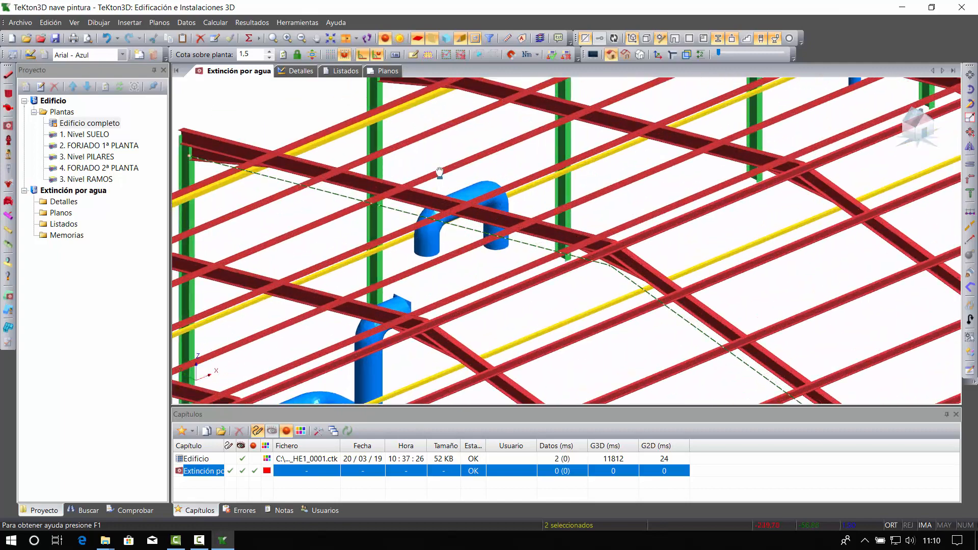
middle_drag(439, 173, 478, 173)
scroll(463, 207, up, 2)
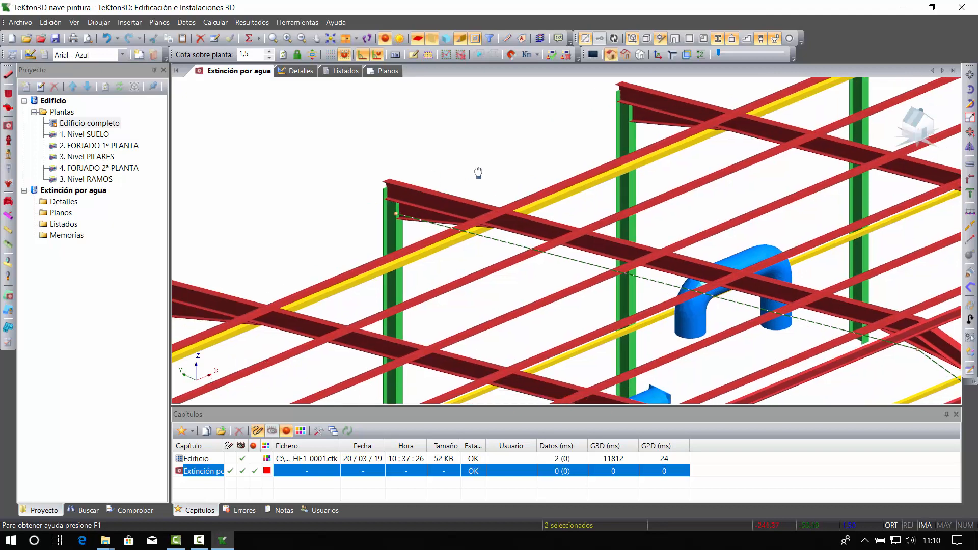
scroll(493, 204, up, 3)
middle_drag(420, 192, 478, 192)
scroll(398, 219, up, 1)
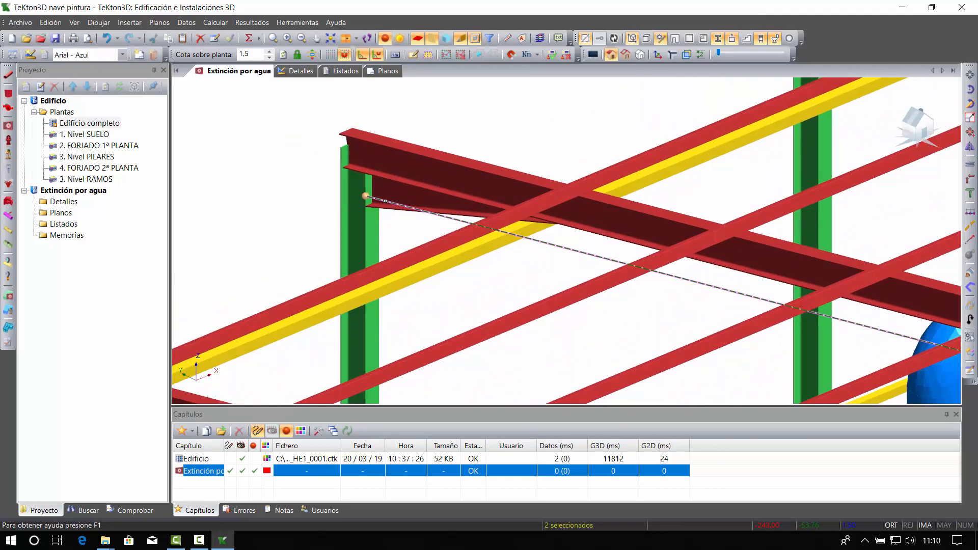
key(Page_Down)
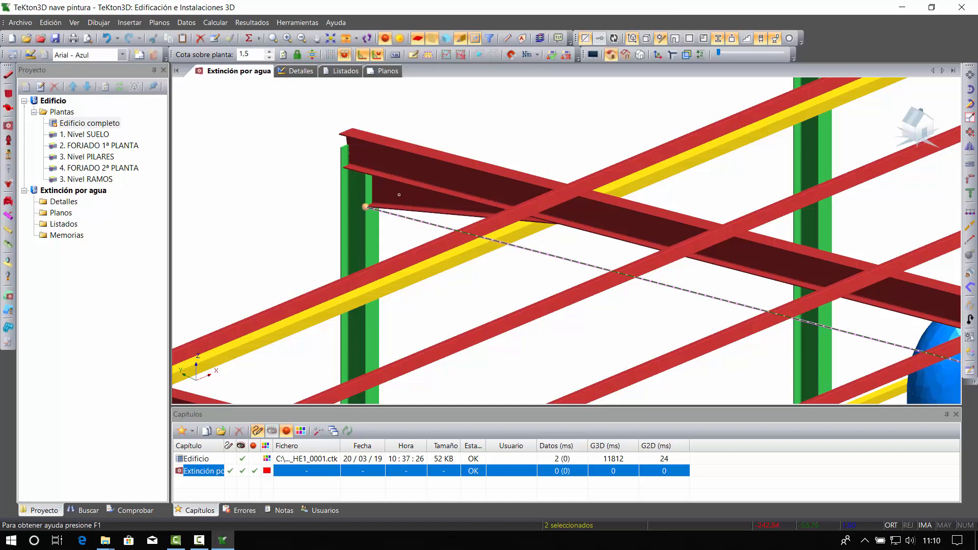
key(Page_Down)
Start a new pipe at the lowered run's eave end and continue it in plan view along the nave's side.
scroll(424, 206, down, 4)
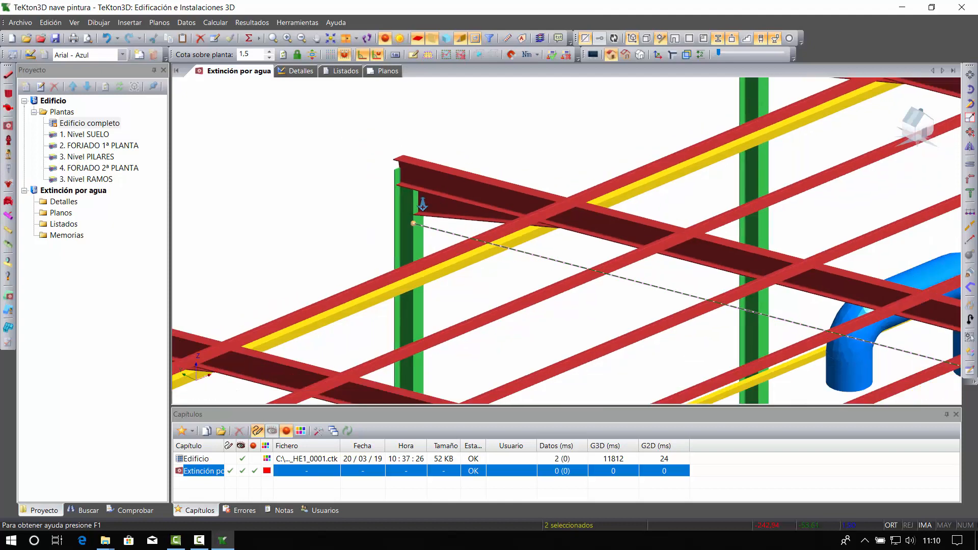
scroll(422, 213, up, 1)
scroll(455, 206, down, 8)
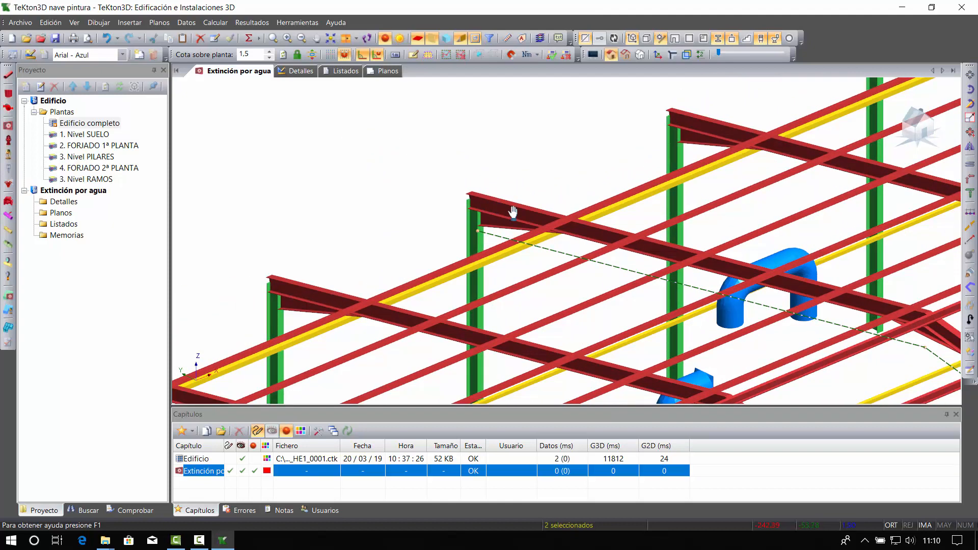
scroll(567, 209, down, 1)
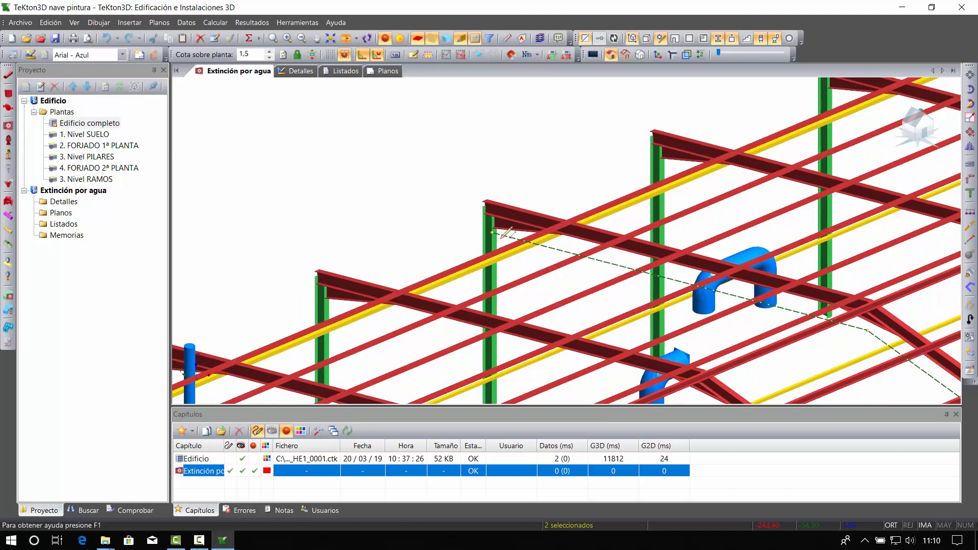
click(492, 232)
key(F5)
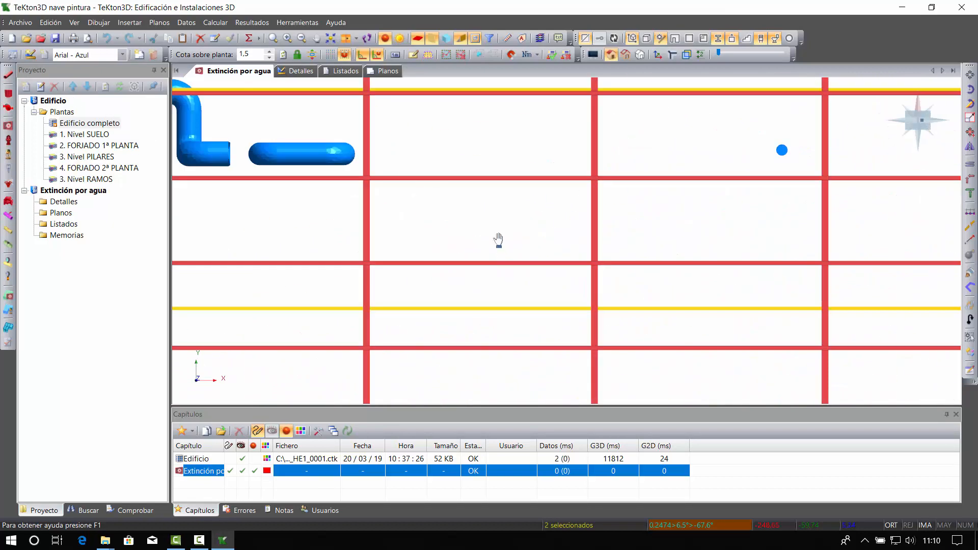
scroll(497, 238, down, 3)
middle_drag(491, 182, 407, 209)
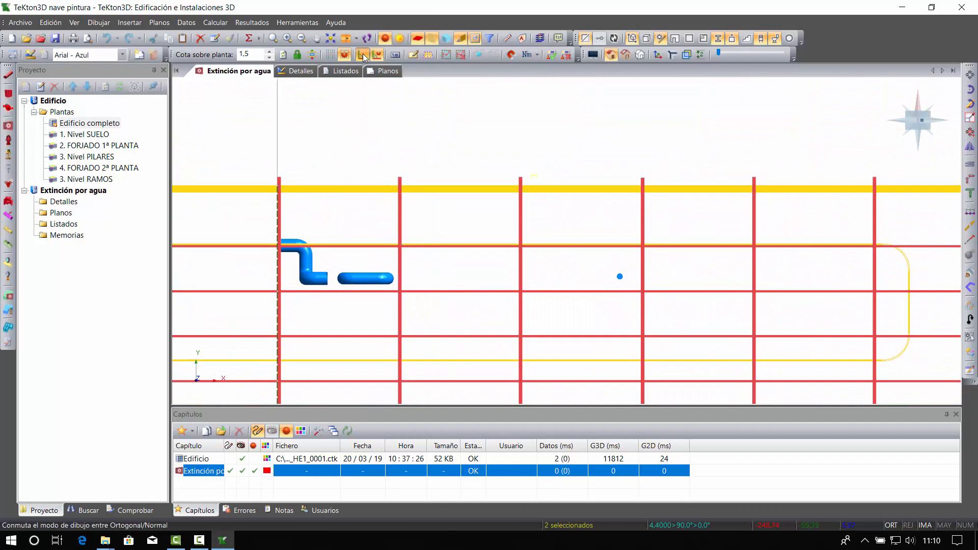
Extend the longitudinal pipe along the building's long side past the last frame, near the pump group and tank.
middle_drag(635, 255, 402, 237)
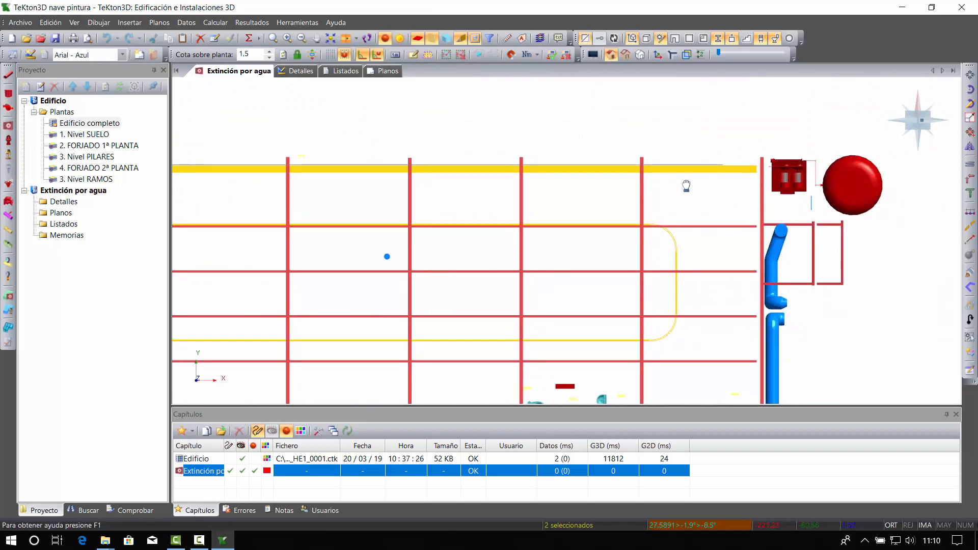
middle_drag(683, 185, 544, 190)
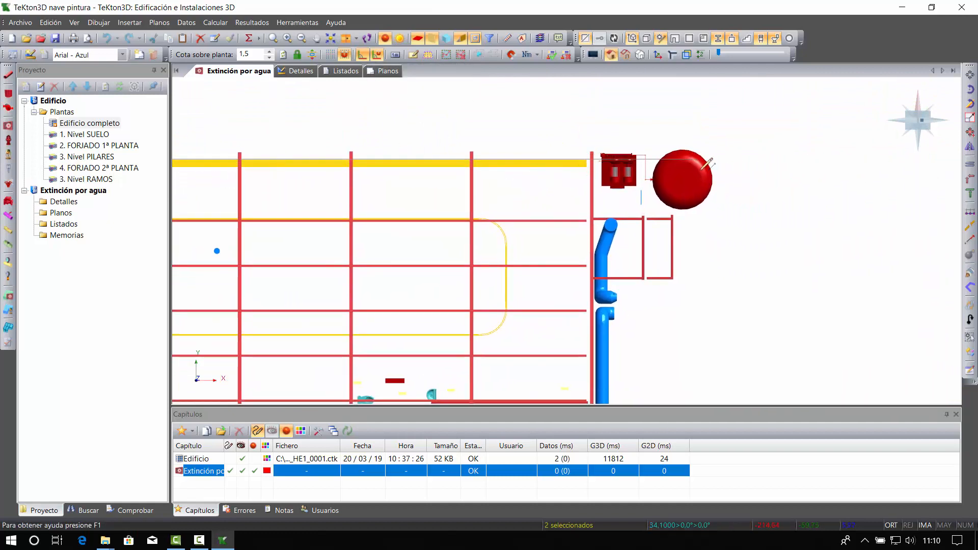
click(660, 158)
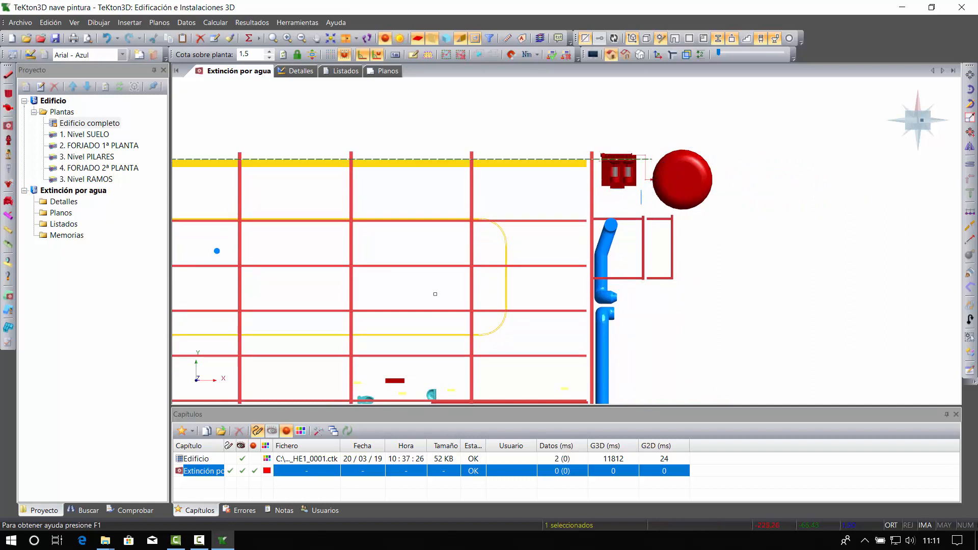
Examine in 3D the corner where the longitudinal pipe meets the pipe crossing under the roof beams.
middle_drag(397, 267, 547, 204)
scroll(537, 284, up, 3)
scroll(519, 285, down, 5)
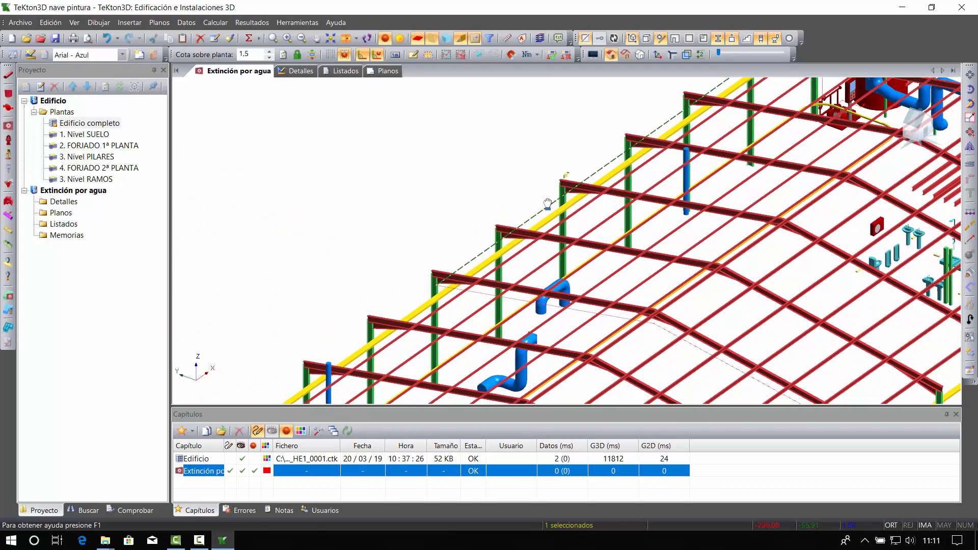
scroll(582, 197, up, 10)
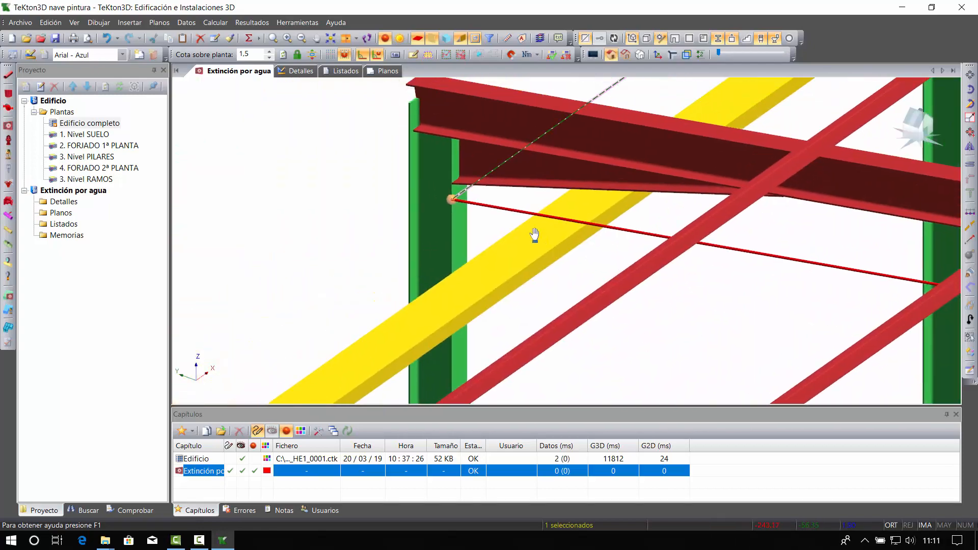
scroll(534, 235, up, 3)
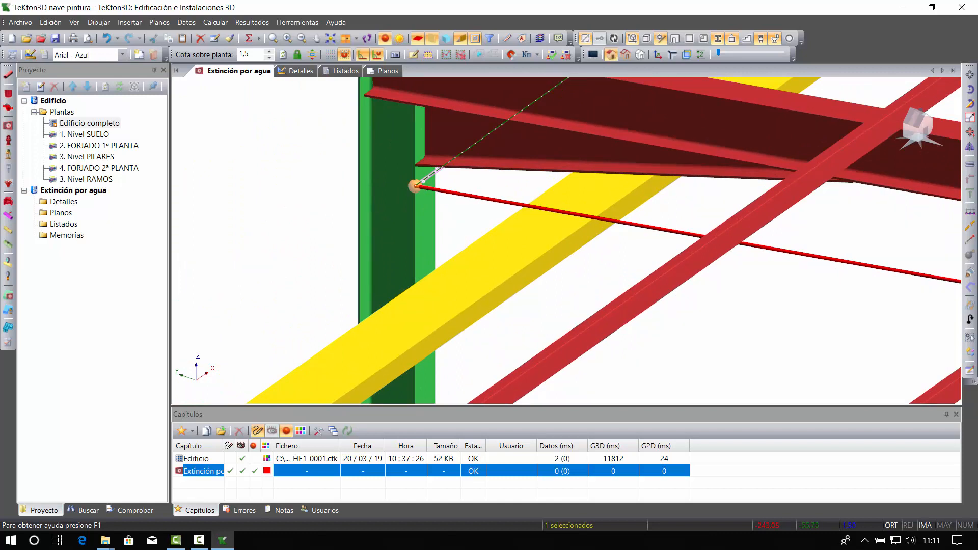
key(Right)
scroll(455, 192, down, 10)
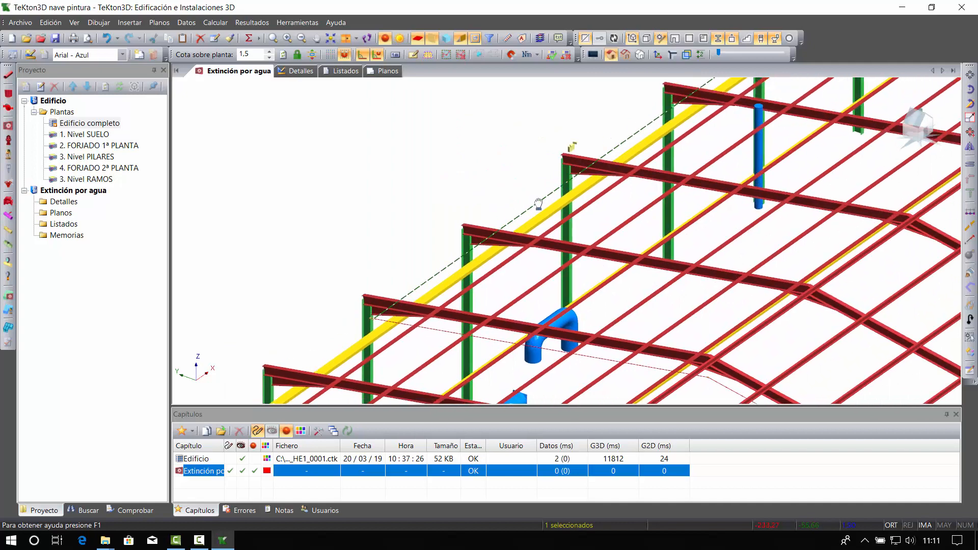
Trim the longitudinal pipe and the vertical riser near the pump group so they form a clean corner.
middle_drag(539, 203, 335, 352)
middle_drag(649, 133, 476, 277)
scroll(548, 237, up, 3)
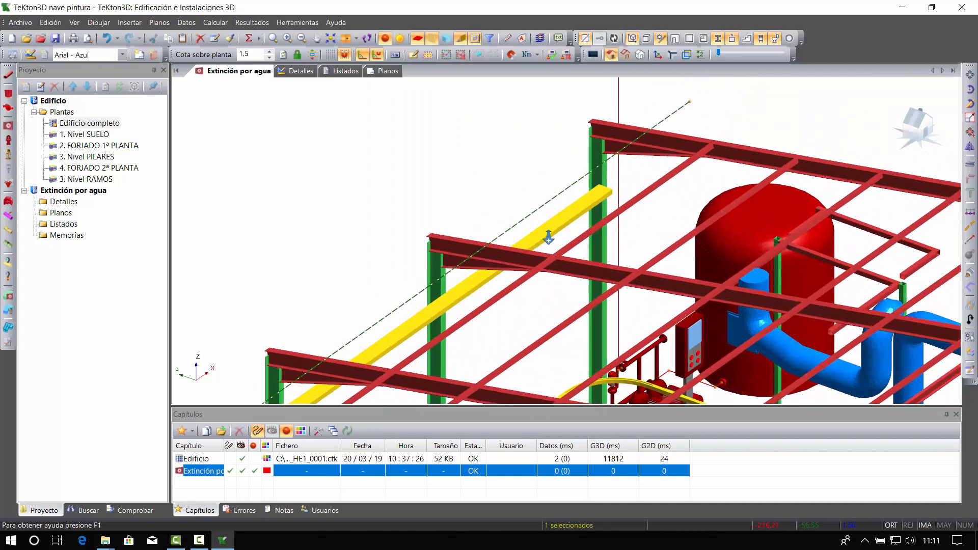
shift+middle_drag(592, 219, 550, 199)
middle_drag(637, 219, 463, 226)
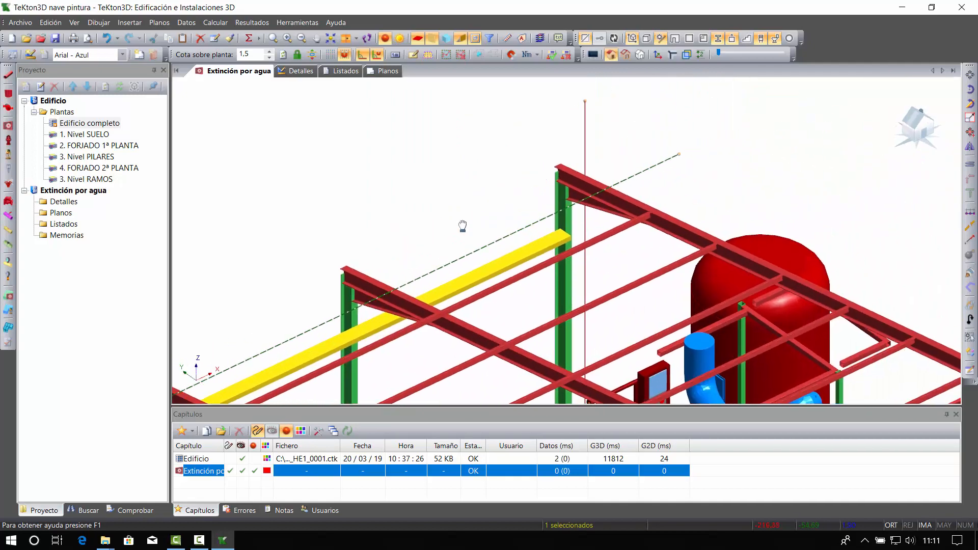
scroll(463, 226, up, 3)
click(518, 230)
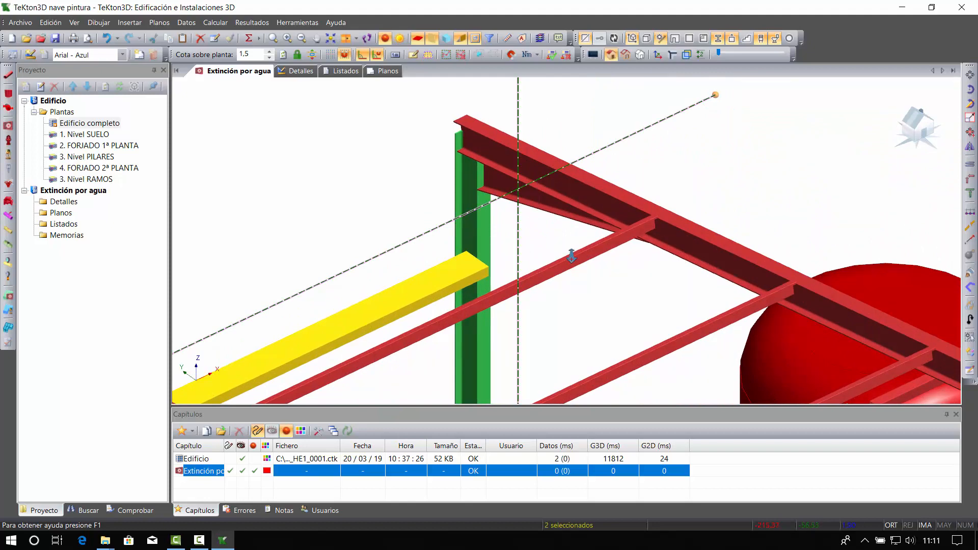
scroll(570, 255, down, 3)
key(Escape)
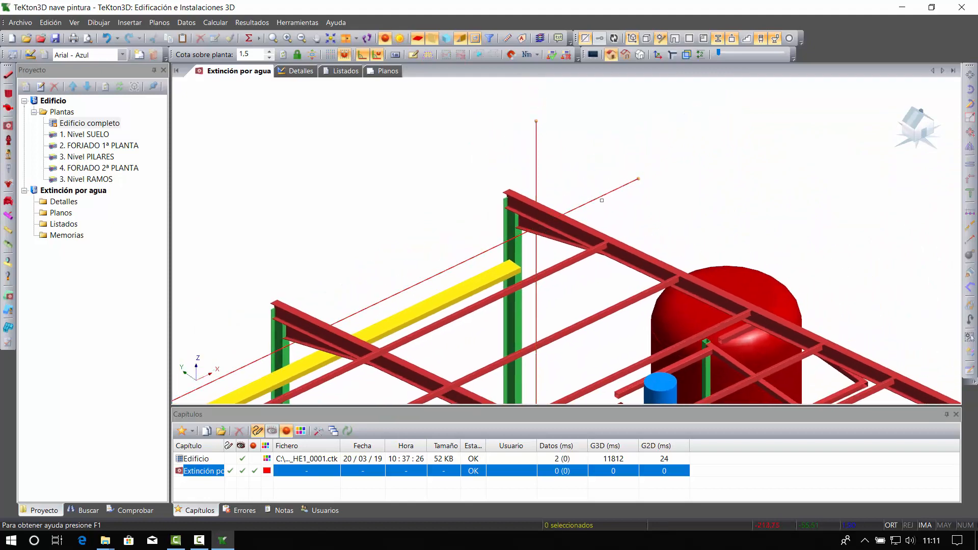
click(601, 197)
click(535, 173)
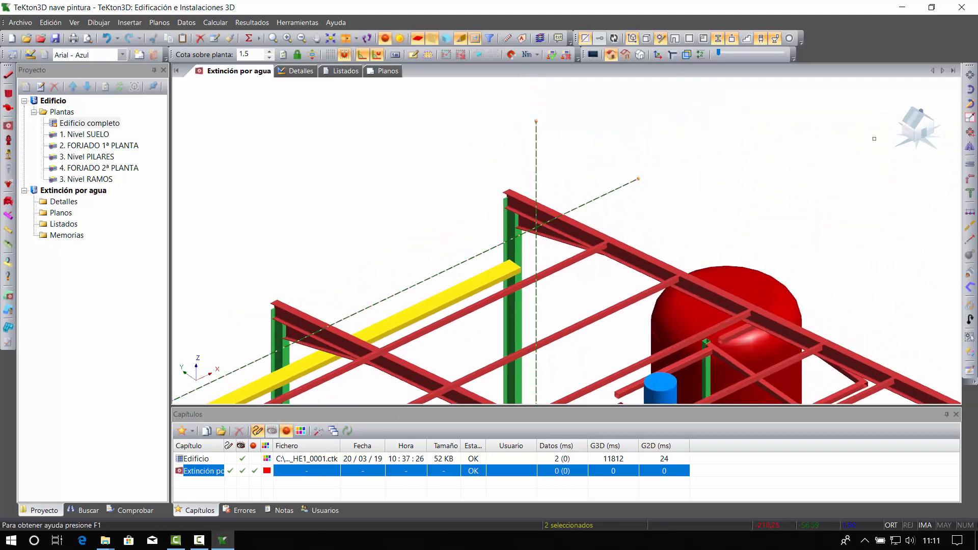
click(970, 180)
key(Escape)
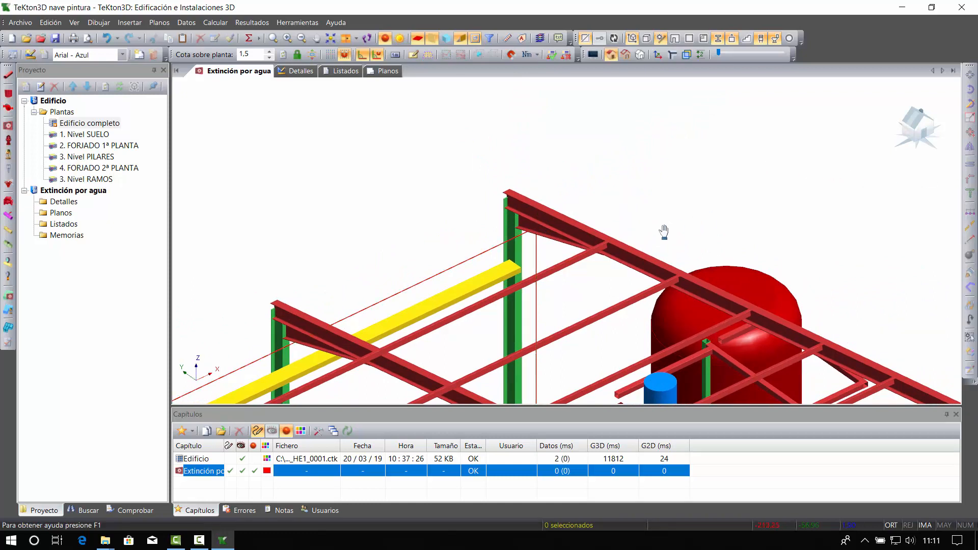
Examine the two end nodes where the longitudinal pipe meets the riser to check whether they coincide.
click(537, 245)
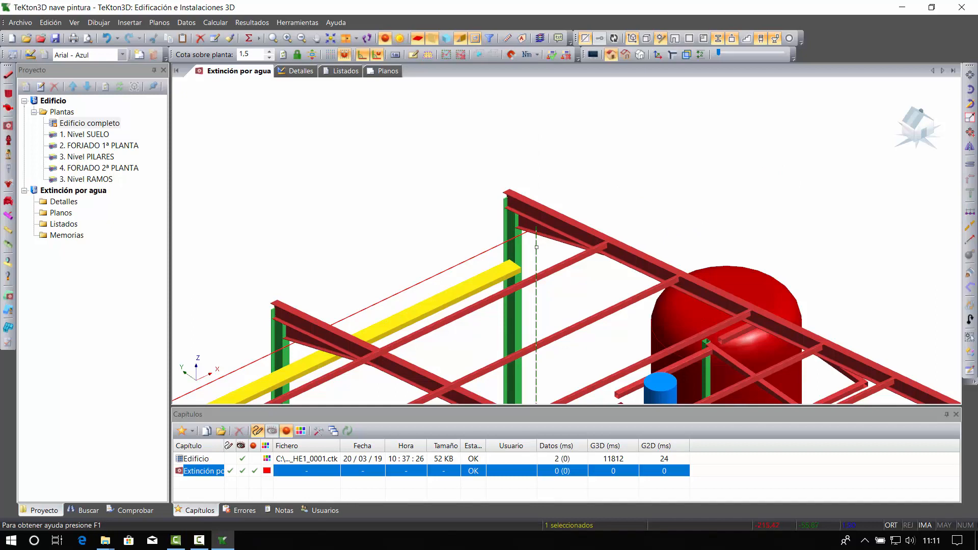
drag(491, 162, 557, 237)
middle_drag(554, 241, 502, 203)
mouse_move(502, 204)
shift+middle_down()
mouse_move(499, 224)
mouse_move(496, 203)
shift+middle_up()
ctrl+middle_drag(497, 203, 590, 338)
ctrl+middle_drag(590, 338, 555, 298)
middle_drag(555, 298, 554, 297)
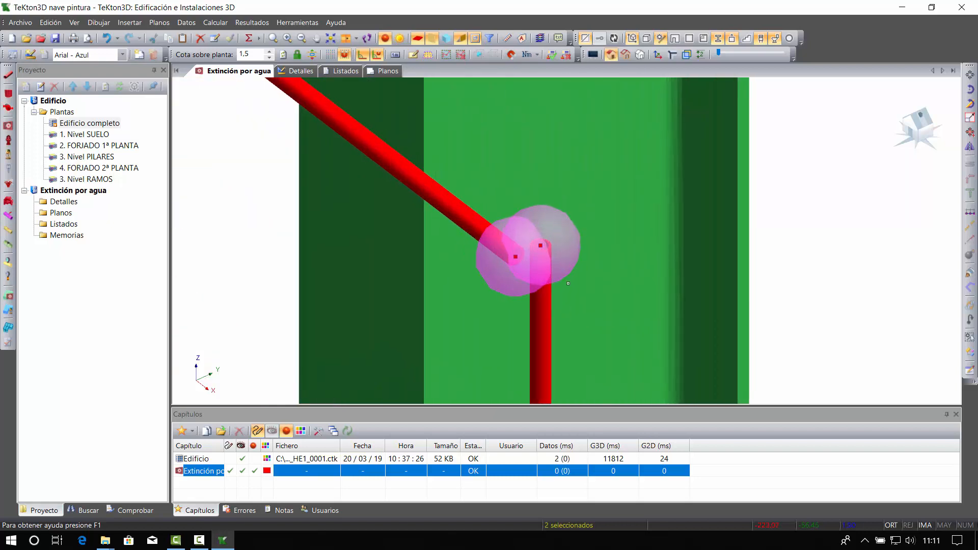
ctrl+middle_drag(640, 268, 616, 200)
middle_drag(616, 200, 576, 84)
middle_drag(568, 223, 558, 102)
middle_drag(579, 224, 571, 102)
middle_drag(533, 296, 533, 200)
mouse_move(532, 200)
middle_down()
mouse_move(551, 130)
mouse_move(538, 288)
mouse_move(547, 376)
middle_up()
mouse_move(516, 157)
middle_down()
mouse_move(531, 238)
mouse_move(550, 258)
mouse_move(552, 187)
mouse_move(541, 202)
mouse_move(563, 292)
middle_up()
Move the riser so its top node coincides with the end node of the longitudinal pipe.
click(527, 254)
click(488, 225)
scroll(563, 292, down, 5)
middle_drag(551, 157, 549, 254)
scroll(561, 232, up, 7)
scroll(549, 254, up, 3)
middle_drag(539, 128, 543, 280)
scroll(545, 276, up, 1)
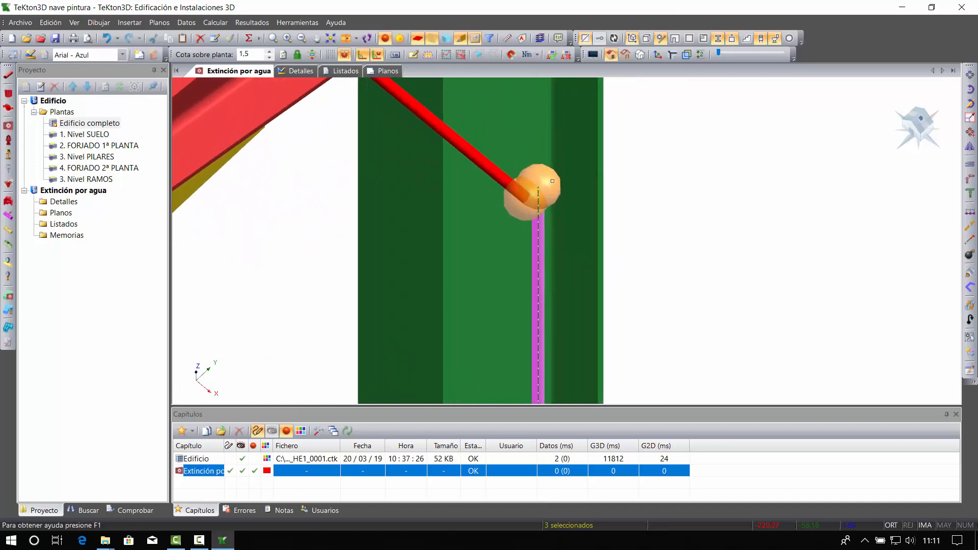
click(970, 75)
scroll(539, 187, down, 4)
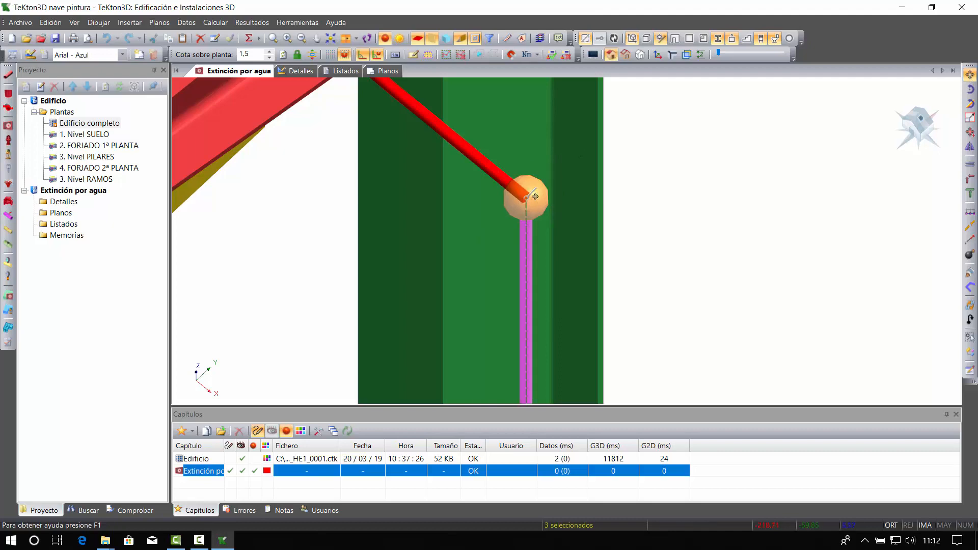
scroll(580, 283, down, 2)
middle_drag(607, 334, 573, 175)
key(Escape)
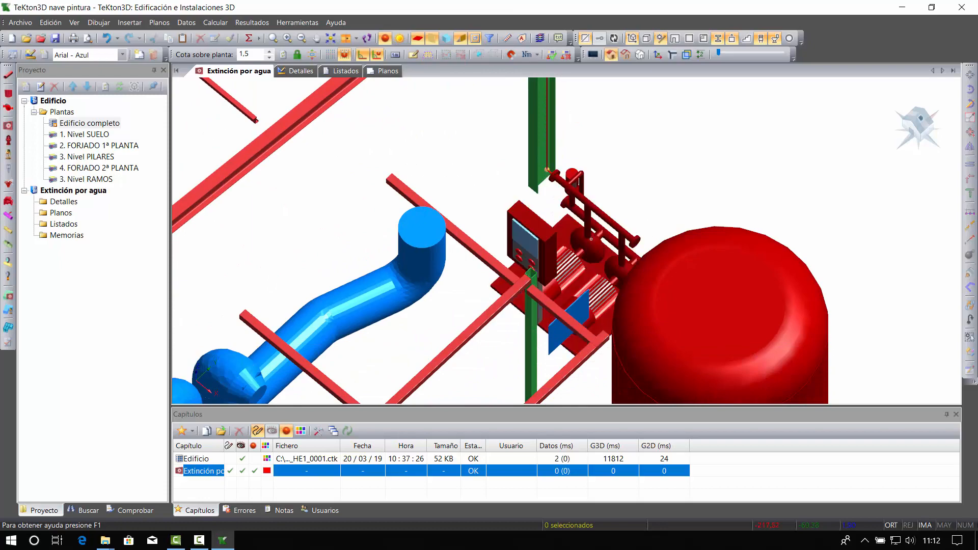
Move the horizontal pipe beside the pump group so its end sits on the pump group's connection point.
click(550, 249)
scroll(551, 248, down, 2)
middle_drag(563, 286, 701, 301)
middle_drag(606, 273, 616, 281)
scroll(616, 281, up, 10)
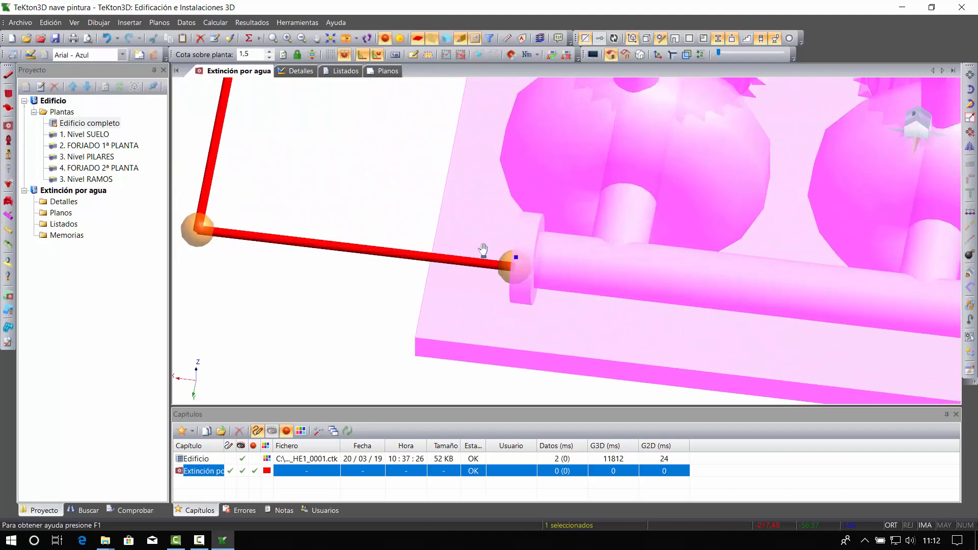
middle_drag(484, 250, 484, 264)
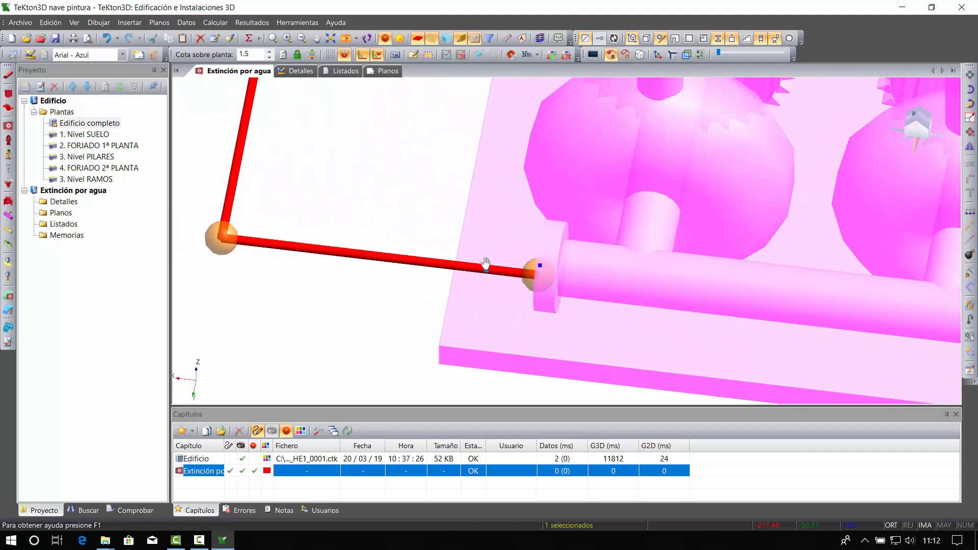
click(482, 268)
click(969, 75)
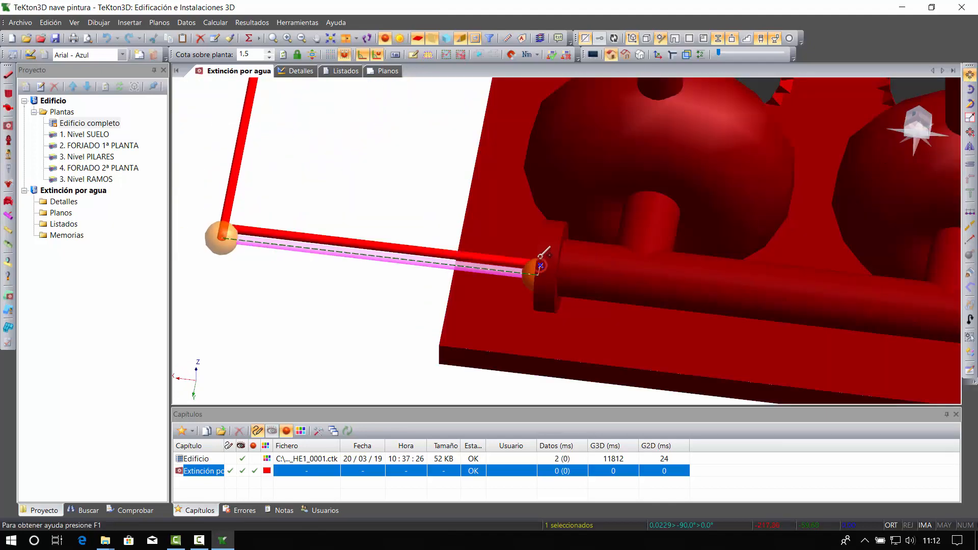
drag(539, 273, 536, 260)
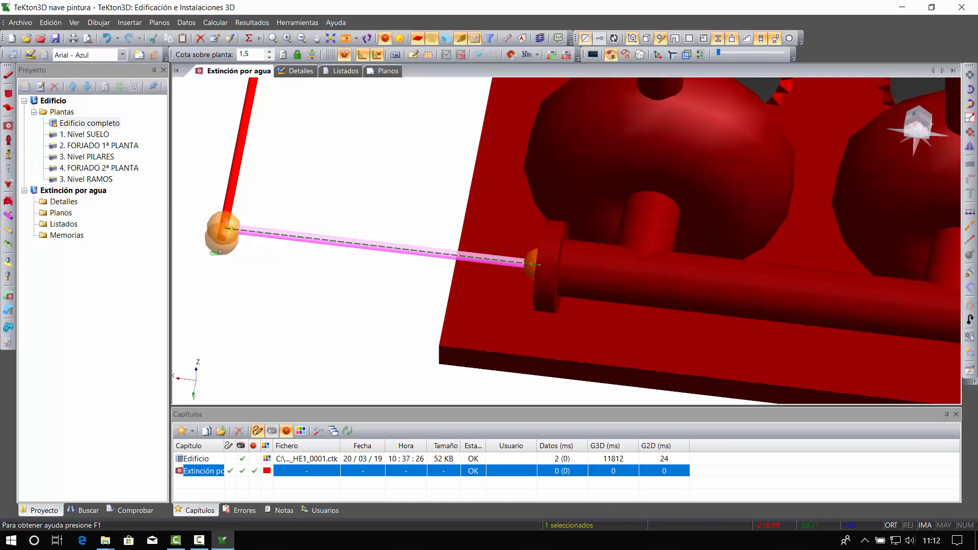
Move the end node of the adjoining pipe from the tank onto the free end of the horizontal pump pipe.
click(224, 237)
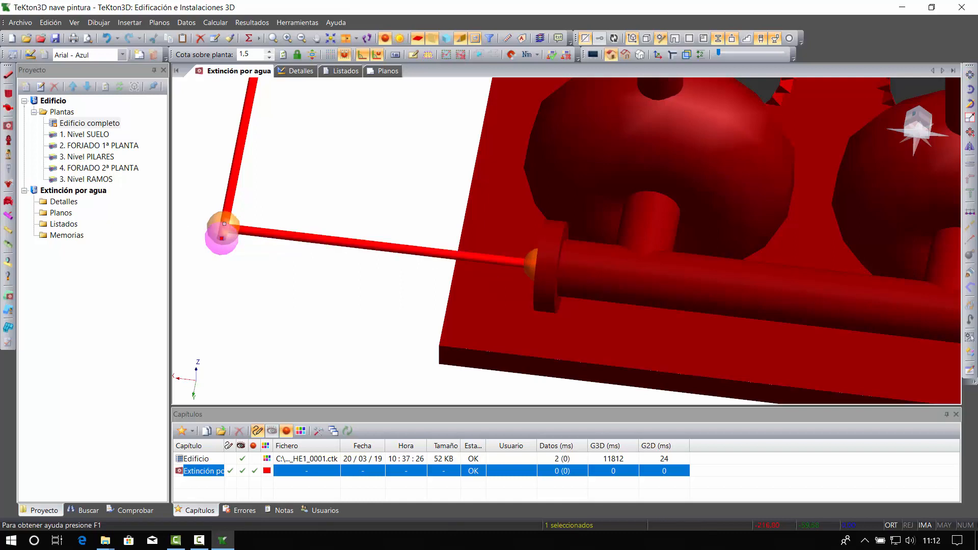
drag(222, 238, 223, 228)
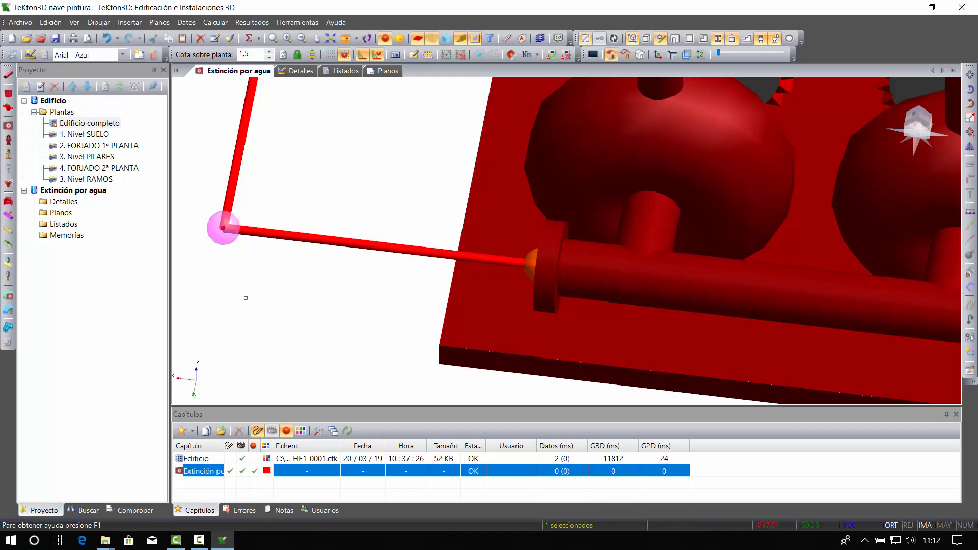
click(262, 300)
Check the tank's connection point and select all fire-protection elements to review the whole pipe route.
scroll(310, 293, down, 8)
middle_drag(460, 260, 243, 301)
click(297, 238)
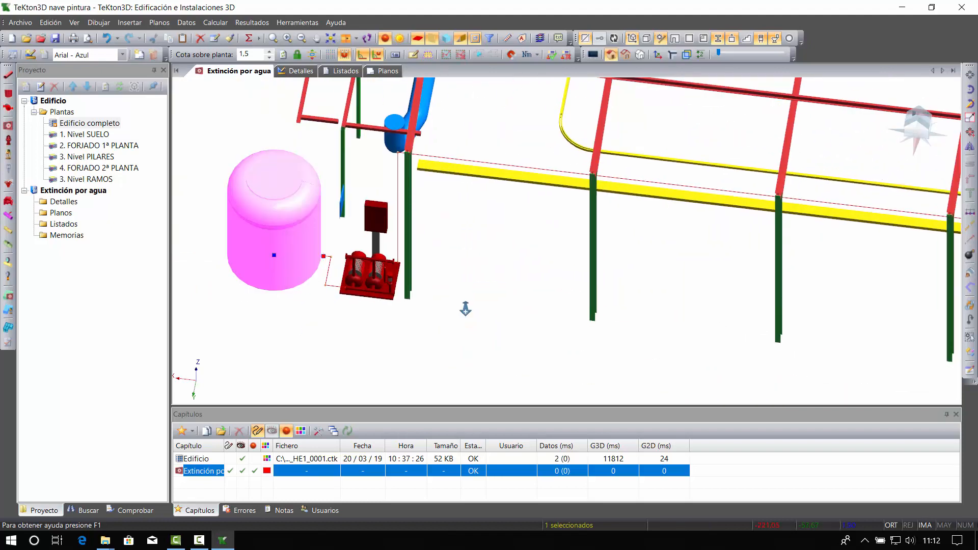
scroll(466, 308, down, 5)
middle_drag(476, 304, 312, 277)
middle_drag(389, 280, 363, 274)
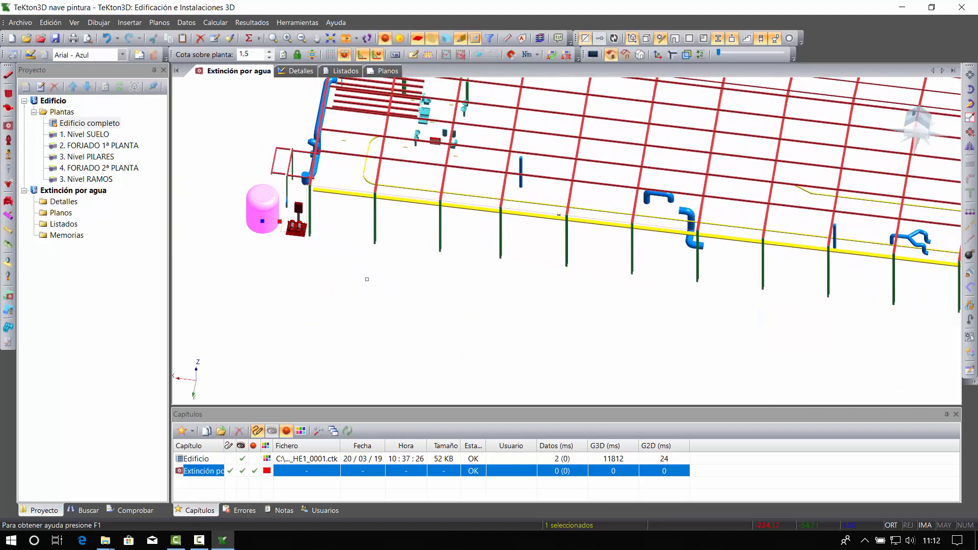
key(ctrl+a)
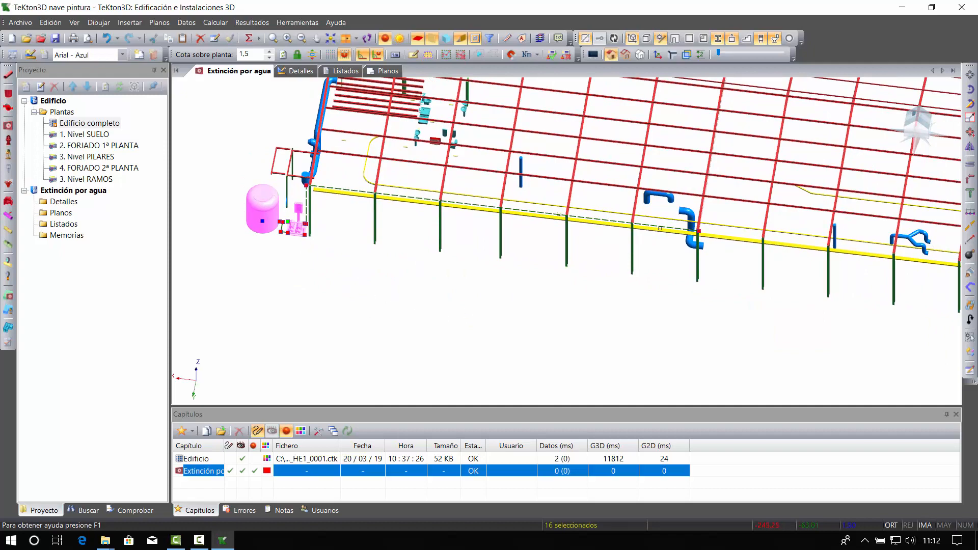
Trim the longitudinal pipe and the crossing pipe into a corner at the column on the end away from the tank.
shift+middle_drag(709, 227, 675, 225)
middle_drag(600, 328, 603, 187)
shift+middle_drag(586, 253, 583, 251)
scroll(492, 239, up, 3)
middle_drag(492, 239, 513, 227)
scroll(441, 221, up, 6)
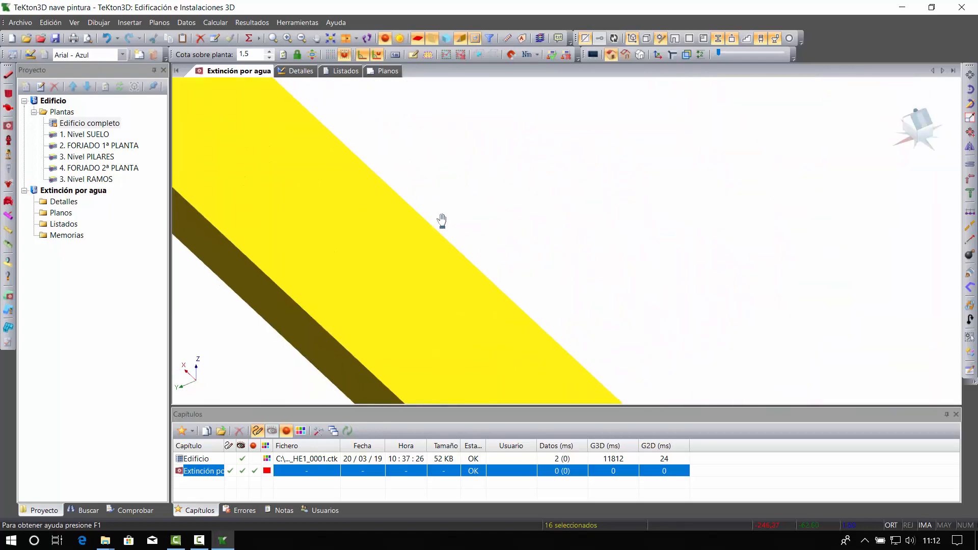
middle_drag(441, 220, 464, 256)
middle_drag(411, 211, 521, 307)
scroll(439, 236, down, 2)
middle_drag(465, 227, 498, 303)
click(431, 209)
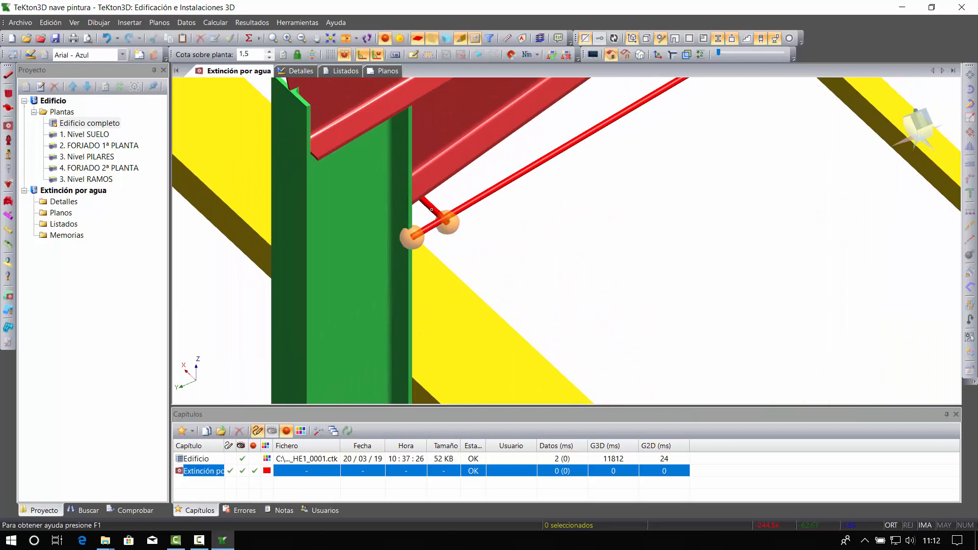
click(430, 205)
click(490, 195)
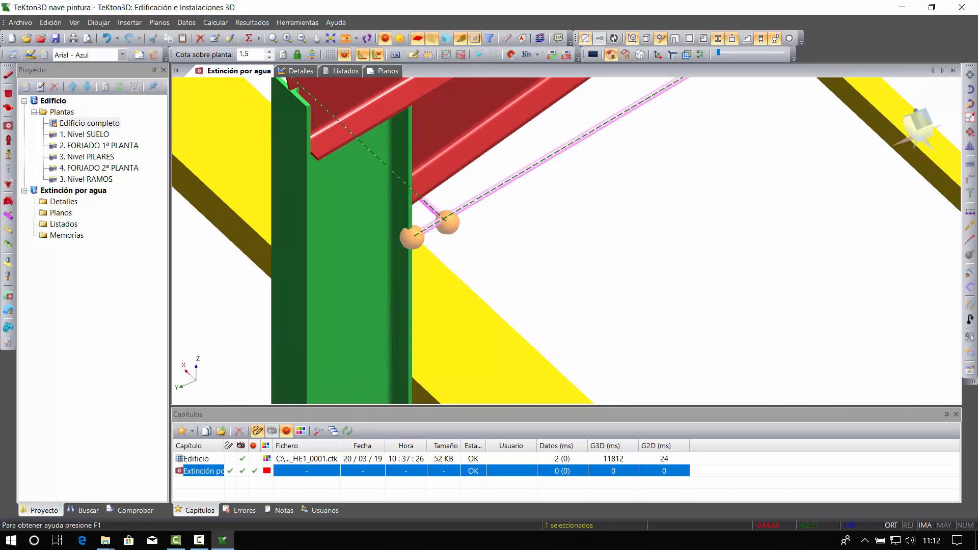
click(968, 179)
click(539, 220)
key(Escape)
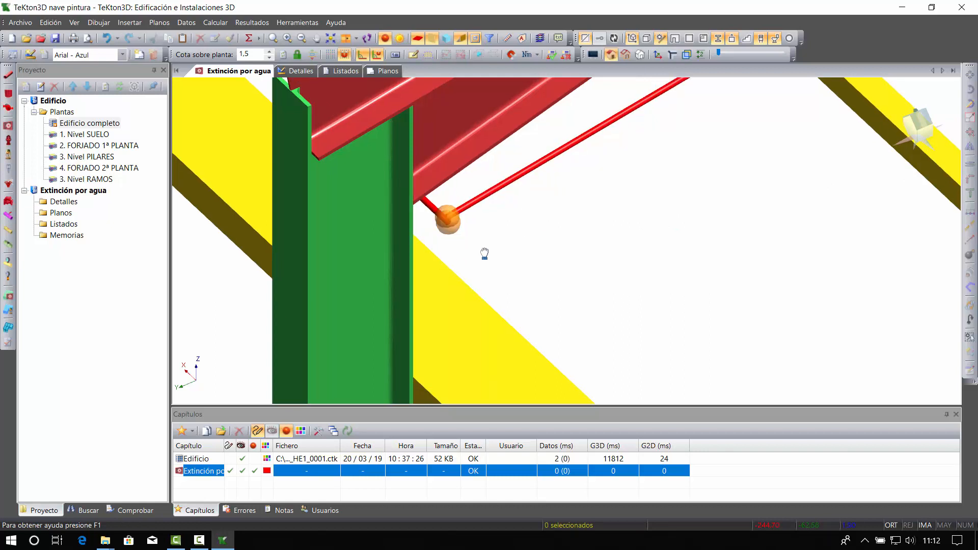
Move the crossing pipe together with its end node onto the longitudinal pipe's end node at the column.
scroll(487, 255, up, 3)
scroll(541, 270, up, 1)
click(540, 190)
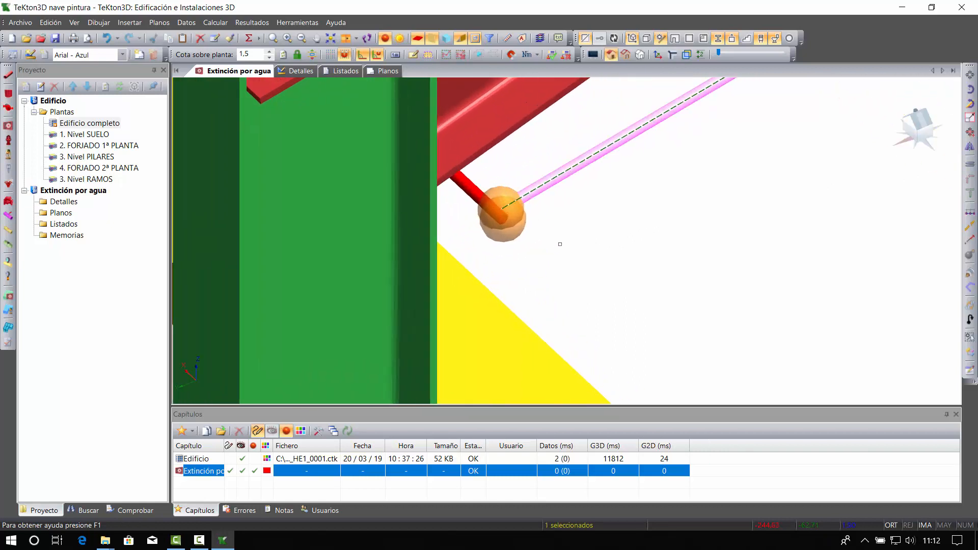
click(552, 245)
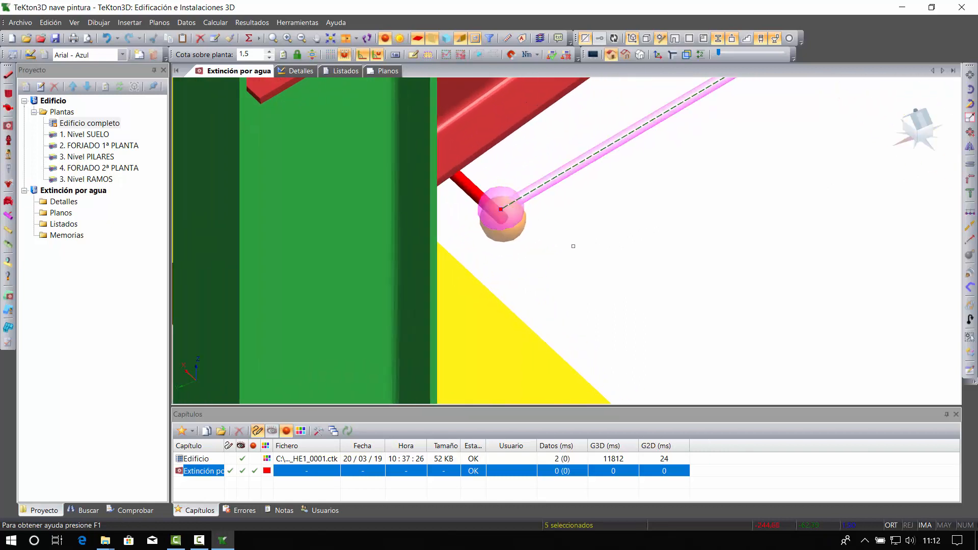
click(970, 75)
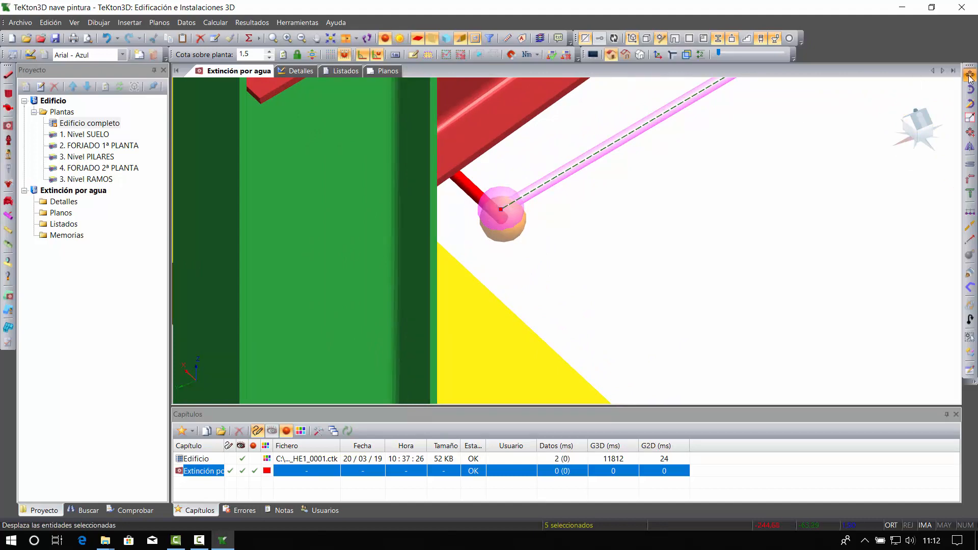
click(501, 210)
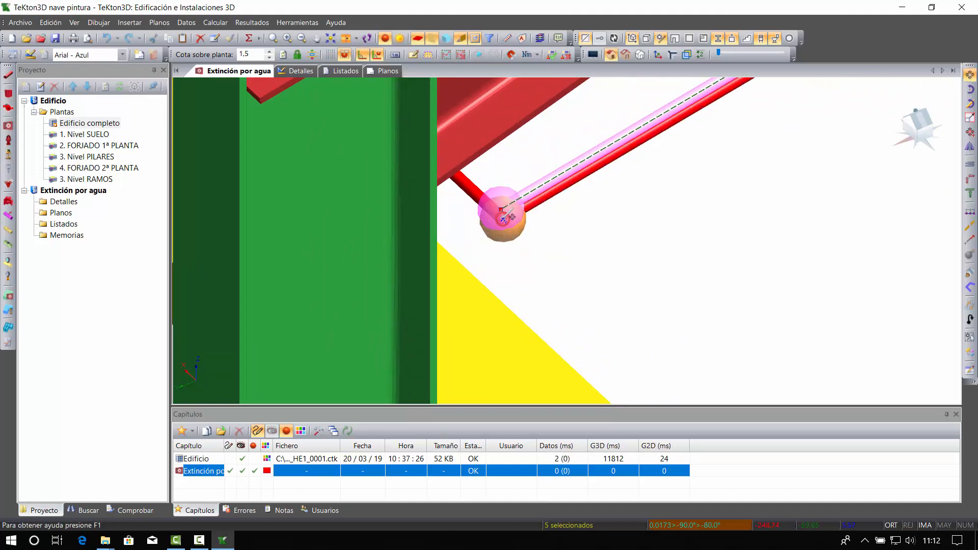
click(503, 219)
scroll(575, 232, down, 7)
scroll(576, 222, down, 1)
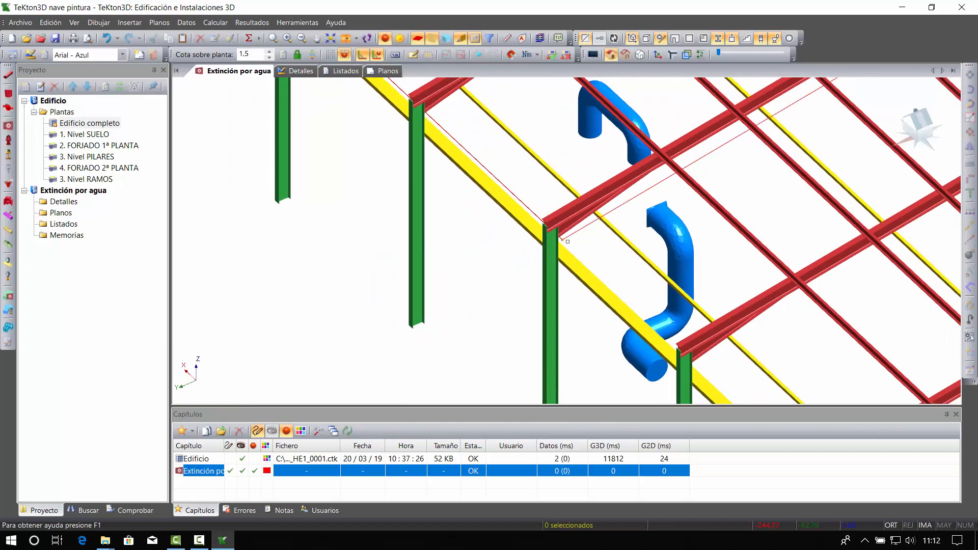
Select all fire-protection elements to review the connected pipe route from the tank to the opposite wall.
click(565, 241)
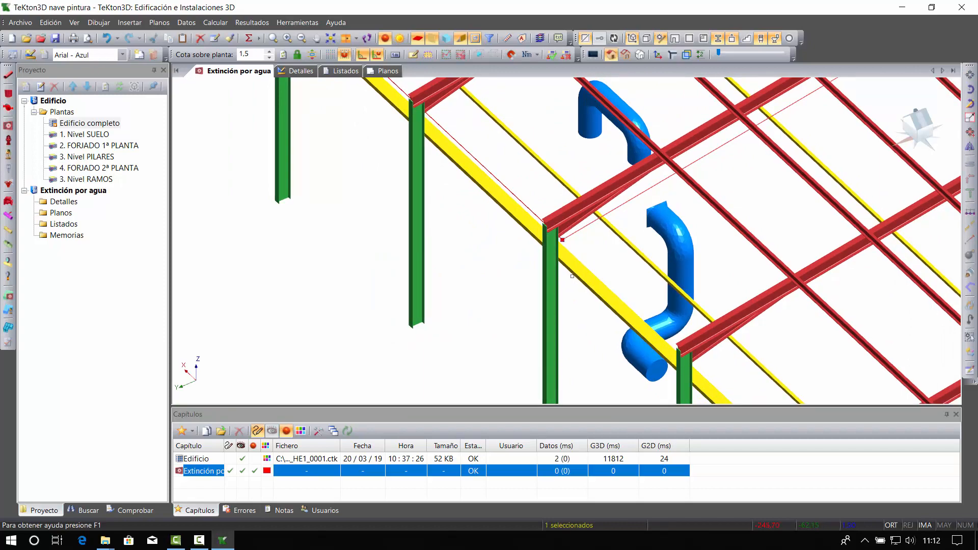
key(ctrl+a)
scroll(608, 314, down, 8)
middle_drag(601, 246, 585, 307)
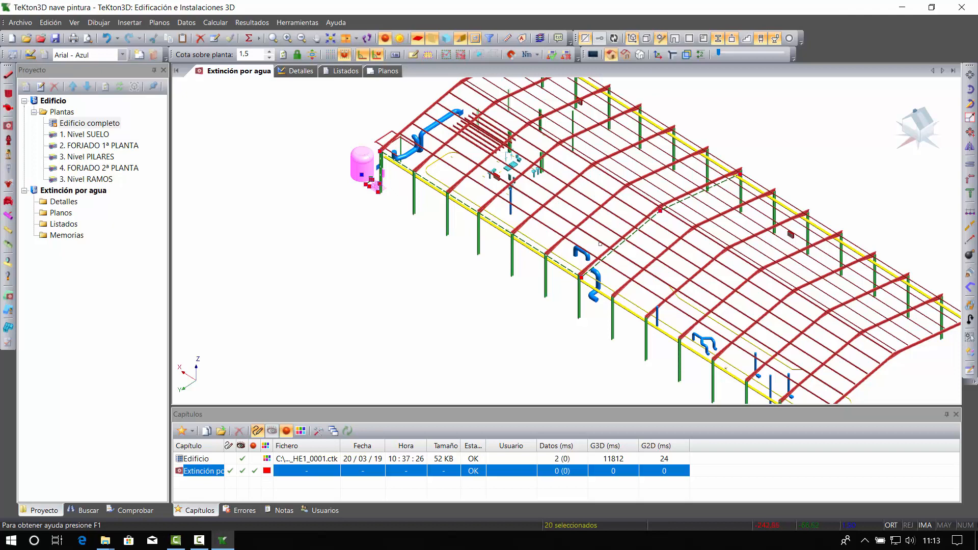
middle_drag(694, 209, 612, 236)
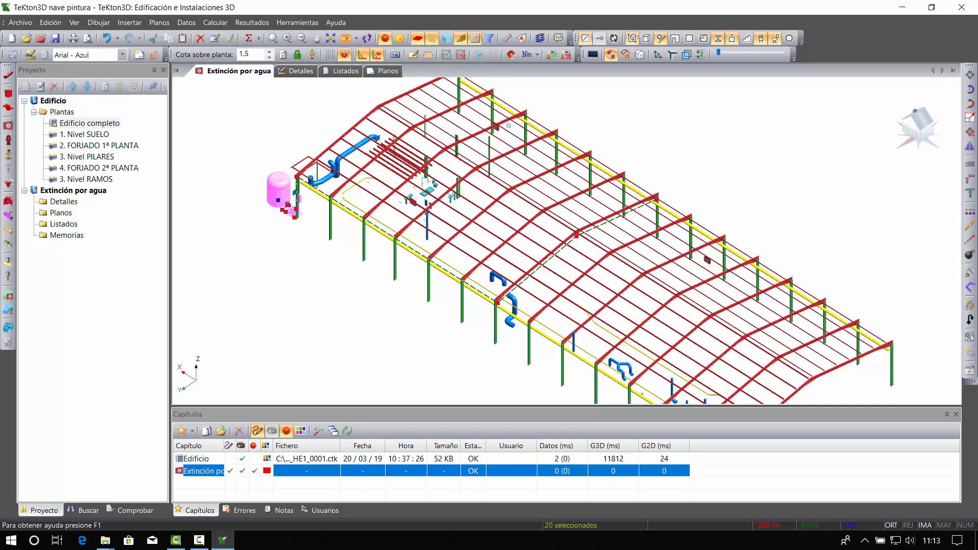
Turn off searching inside blocks in the automatic reference settings while starting a pipe at the tank-end hose reel on the opposite wall.
scroll(520, 216, up, 6)
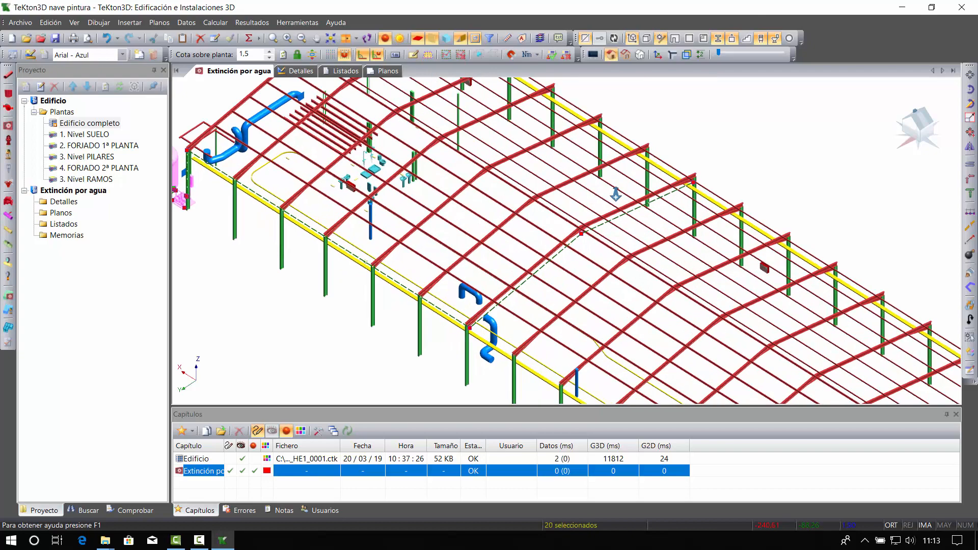
shift+middle_drag(521, 216, 524, 197)
middle_drag(472, 179, 479, 186)
scroll(478, 186, up, 5)
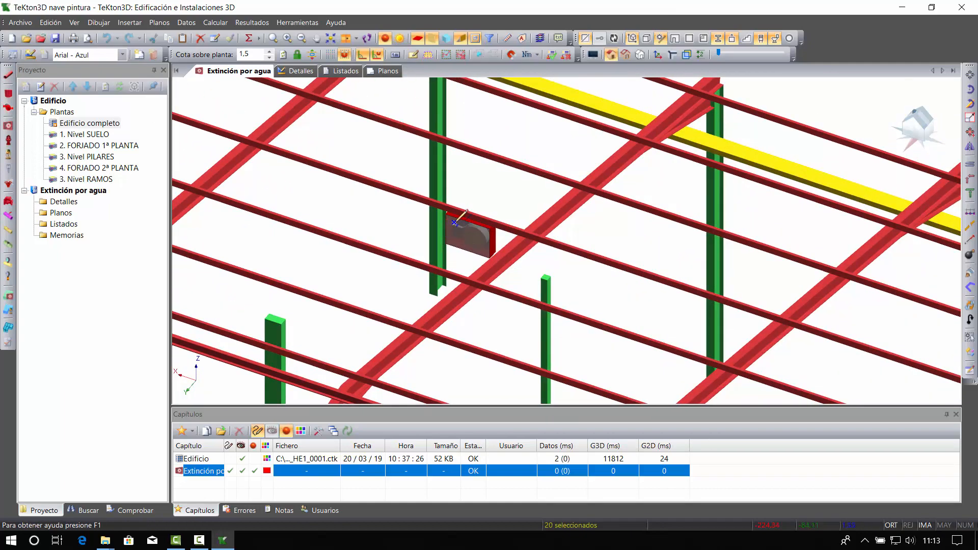
middle_drag(445, 235, 464, 245)
scroll(464, 245, up, 3)
middle_drag(421, 275, 479, 259)
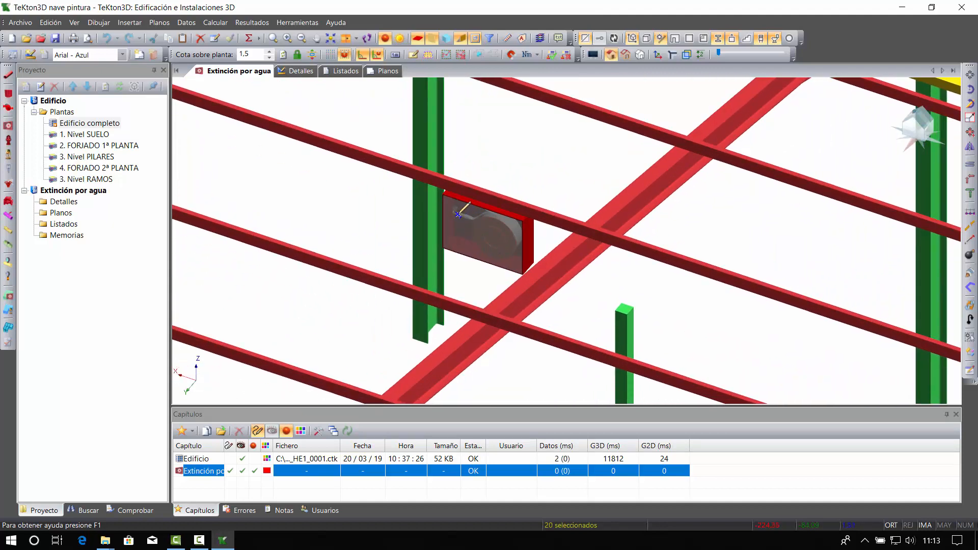
key(F3)
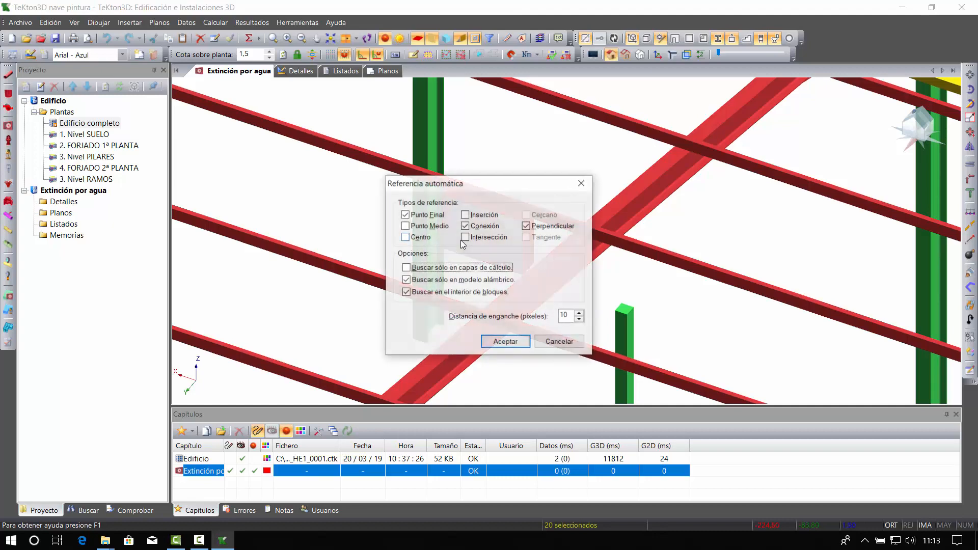
click(406, 291)
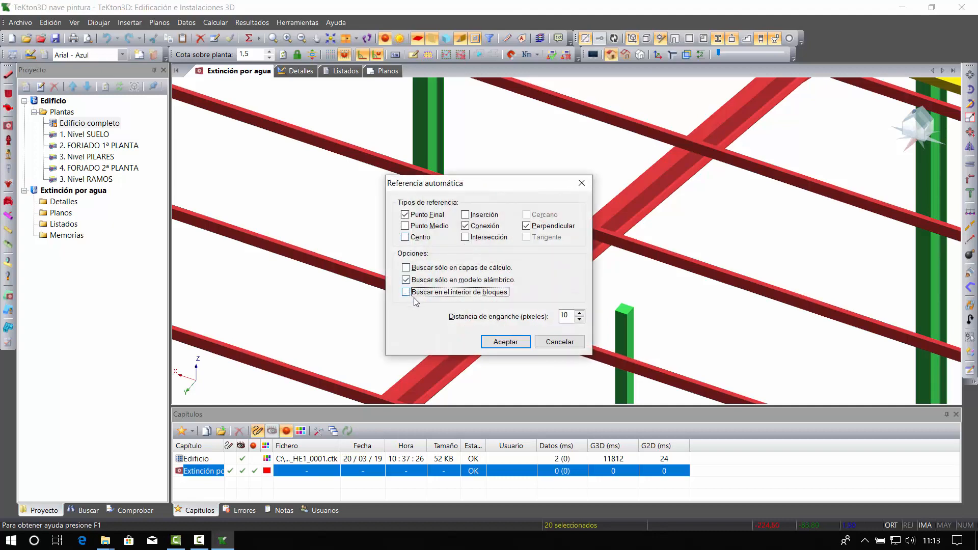
click(505, 341)
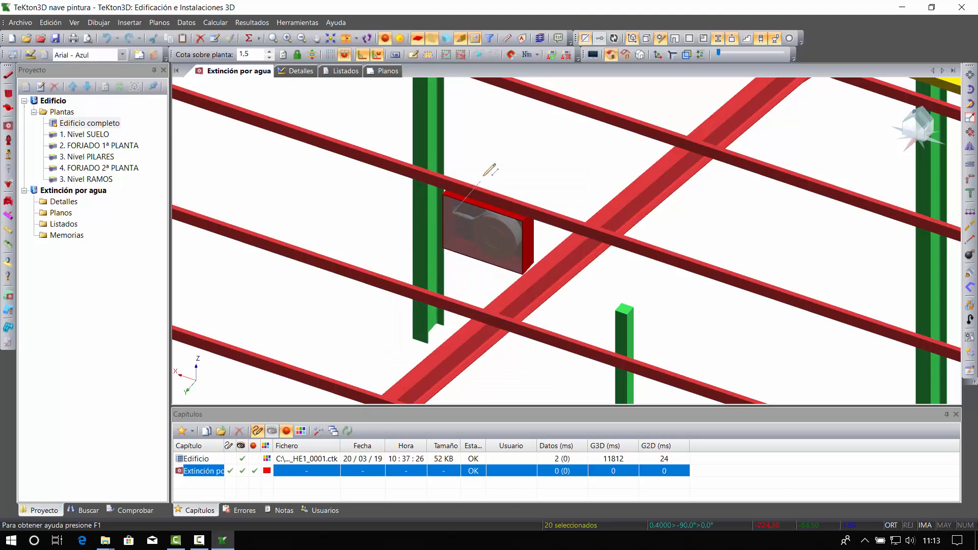
Draw a vertical pipe about 5.4 m upward from the tank-end hose reel's connection point.
scroll(510, 250, down, 5)
mouse_move(530, 252)
middle_down()
mouse_move(528, 234)
mouse_move(533, 245)
mouse_move(545, 212)
middle_up()
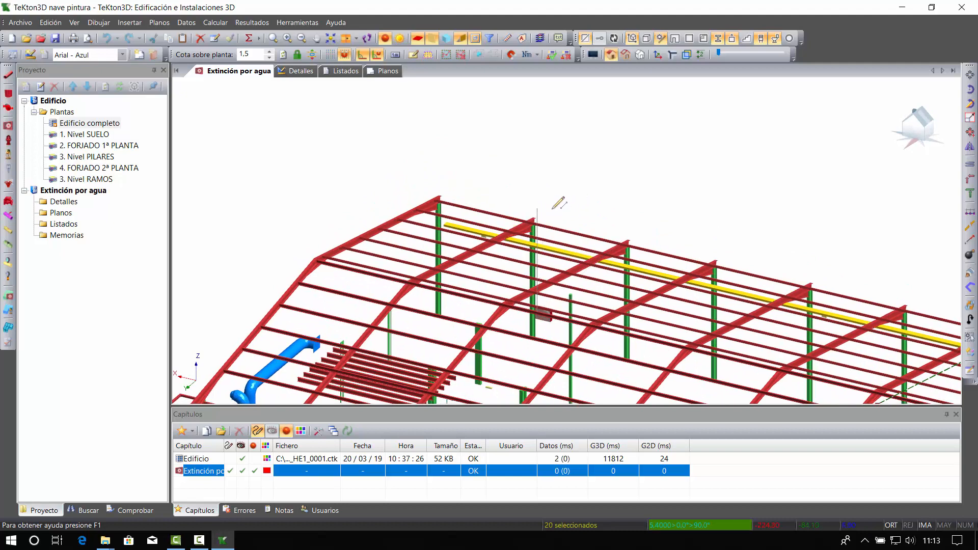
click(555, 210)
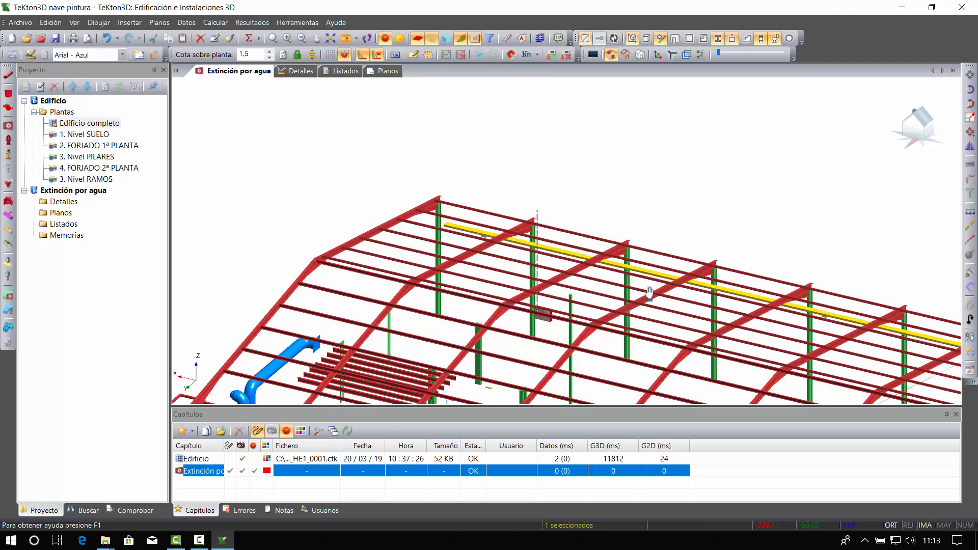
middle_drag(649, 293, 644, 222)
Draw a vertical pipe upward from the connection point of the other hose reel on the same wall.
right_click(541, 163)
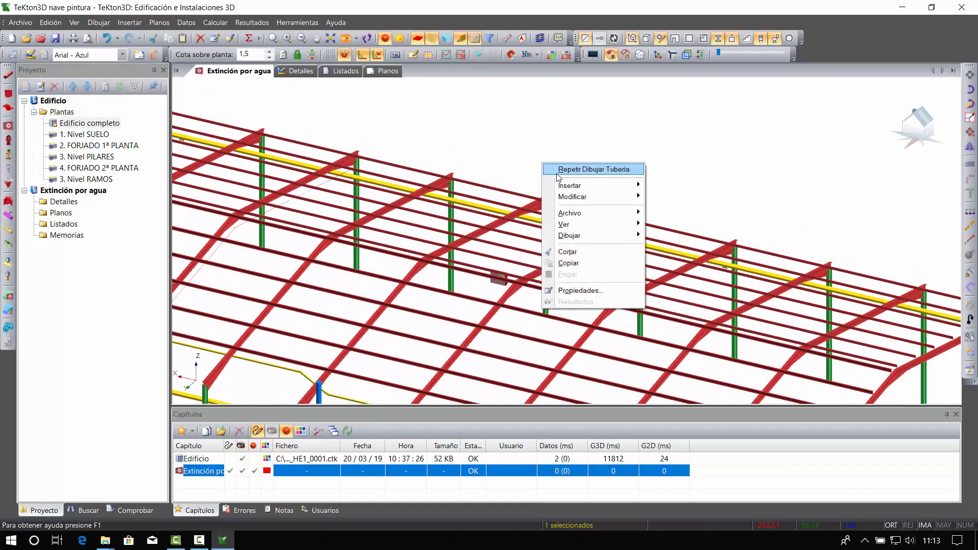
click(555, 173)
mouse_move(439, 291)
middle_down()
mouse_move(462, 239)
mouse_move(539, 271)
middle_up()
scroll(462, 239, up, 5)
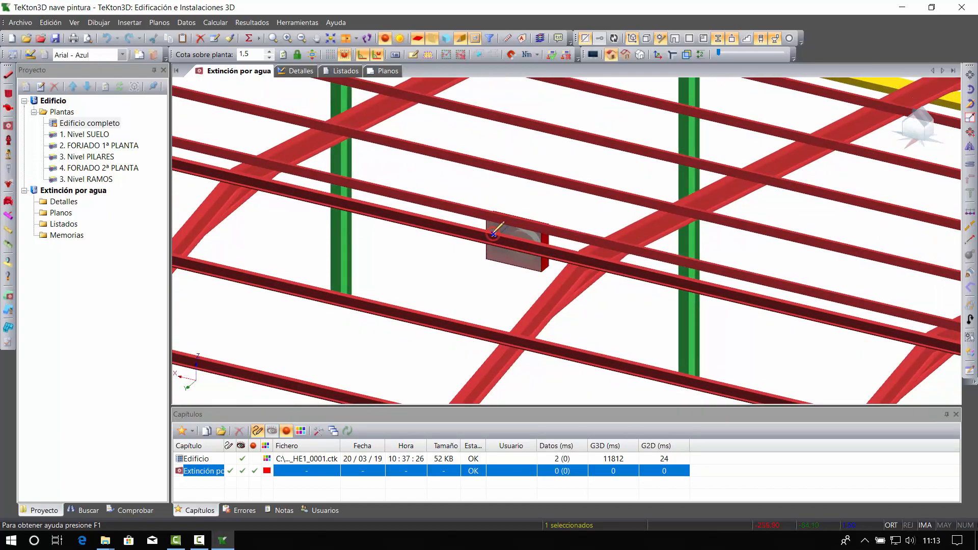
scroll(517, 262, down, 5)
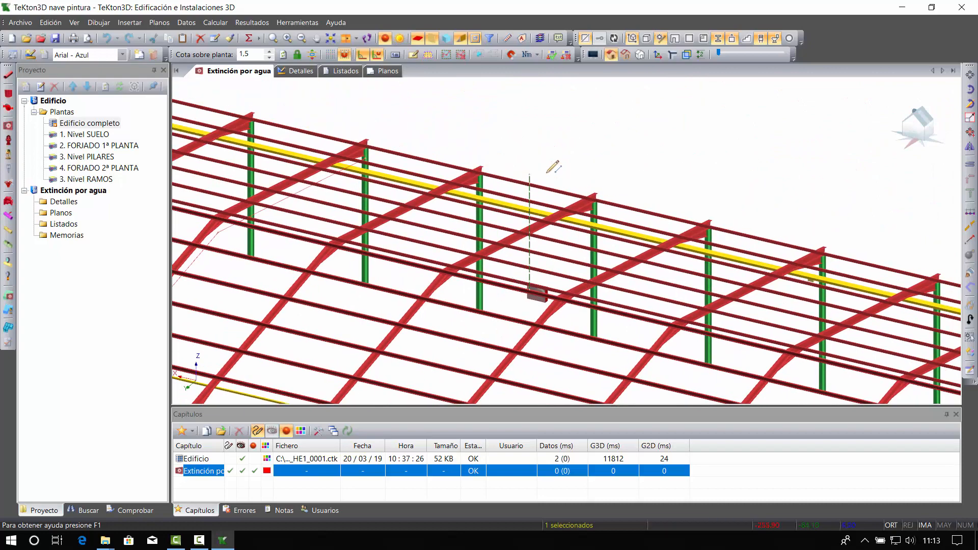
key(Escape)
Draw a horizontal pipe along the wall from the crossing pipe's end at the column to just past the tank-end hose reel.
scroll(514, 243, up, 3)
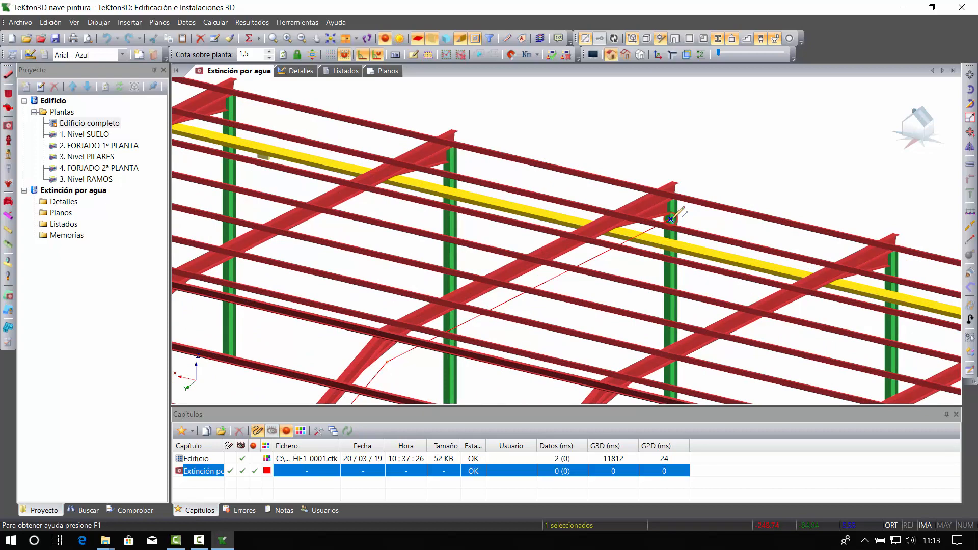
scroll(713, 234, down, 2)
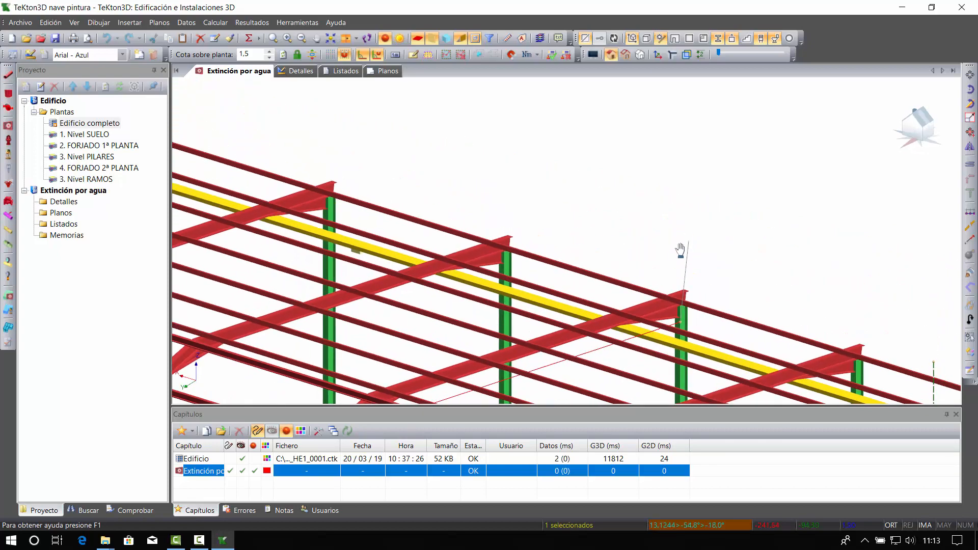
key(F5)
middle_drag(550, 290, 662, 214)
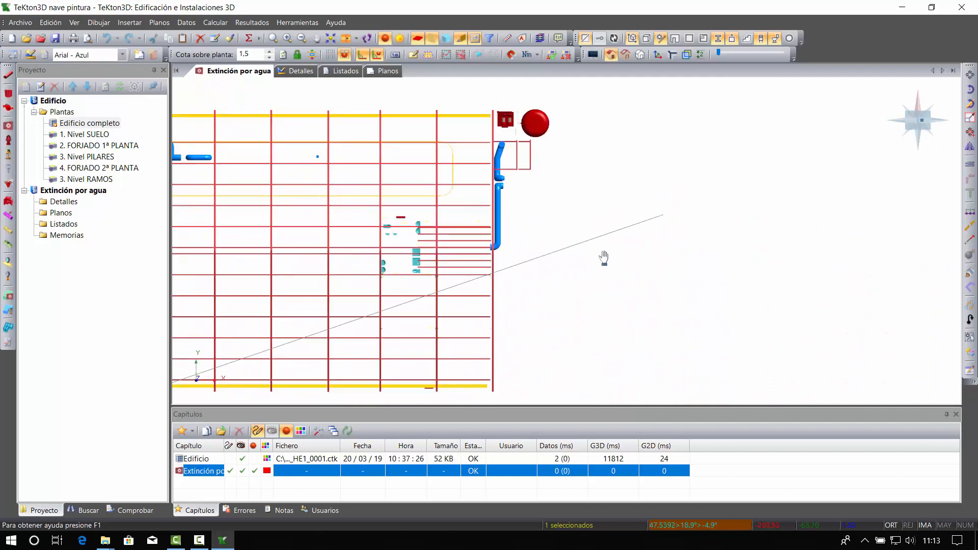
middle_drag(603, 249, 773, 194)
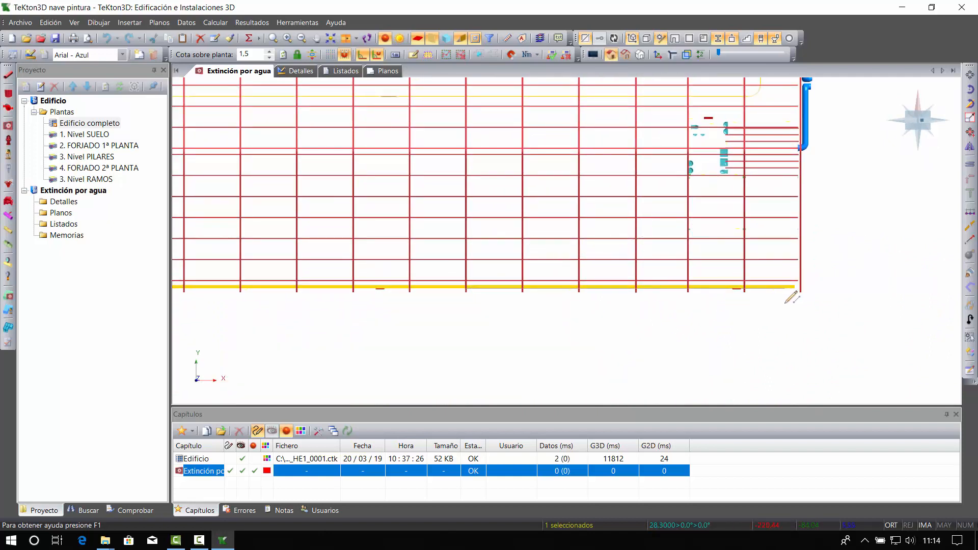
click(770, 315)
right_click(731, 344)
Draw a second horizontal pipe from the same column in the opposite direction, extending past the hose reel away from the tank.
right_click(623, 323)
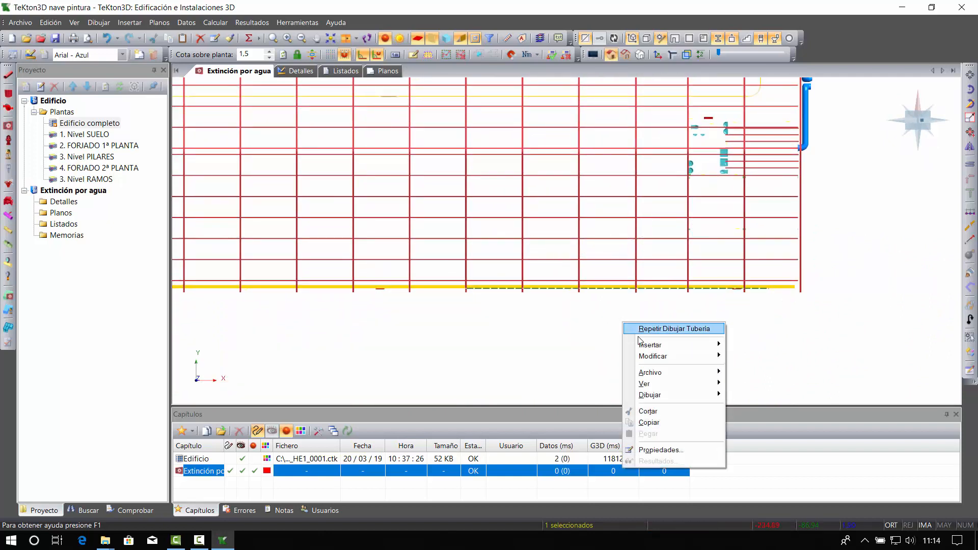
click(638, 331)
middle_drag(512, 348, 532, 262)
middle_drag(532, 262, 603, 308)
scroll(603, 308, up, 8)
scroll(601, 307, down, 8)
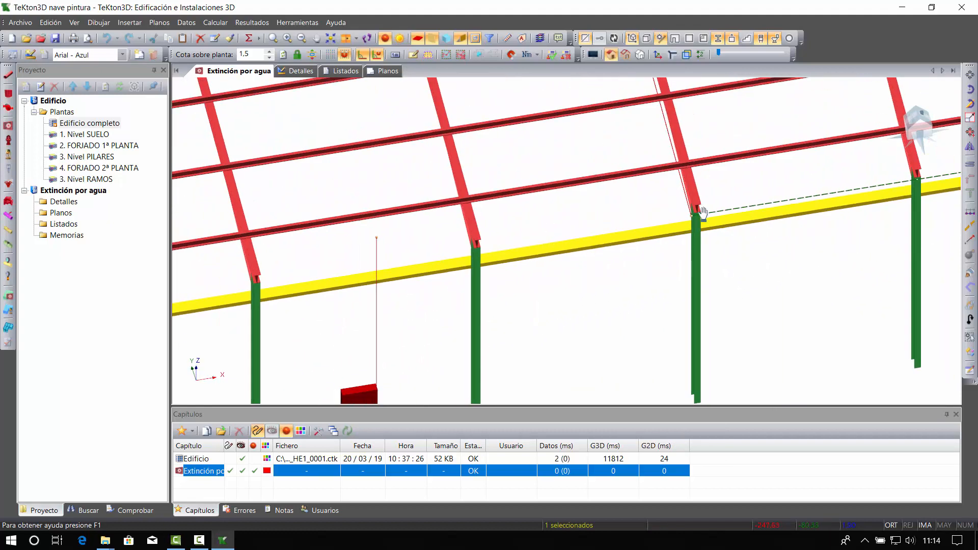
click(691, 215)
scroll(639, 234, down, 3)
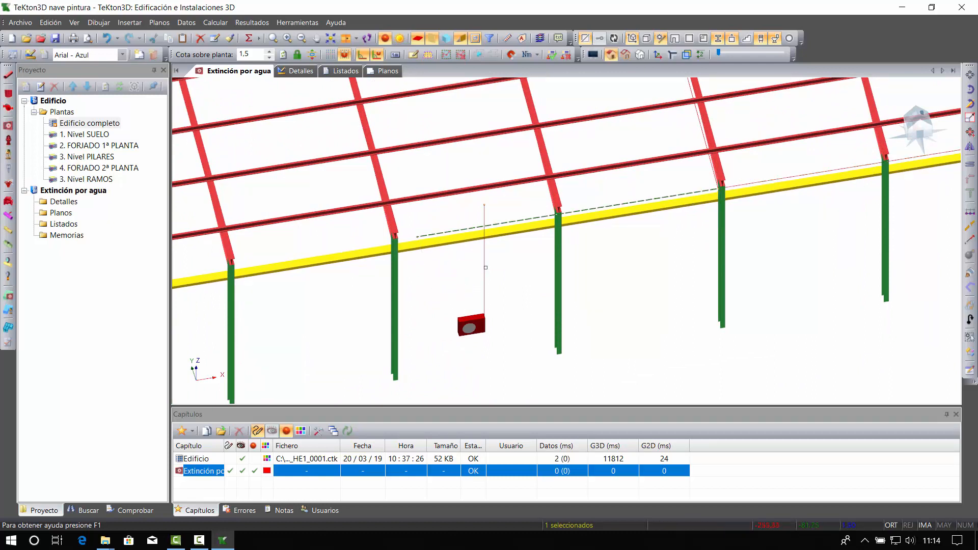
Trim the second horizontal pipe and the vertical pipe of the hose reel away from the tank into a corner.
click(485, 268)
click(970, 178)
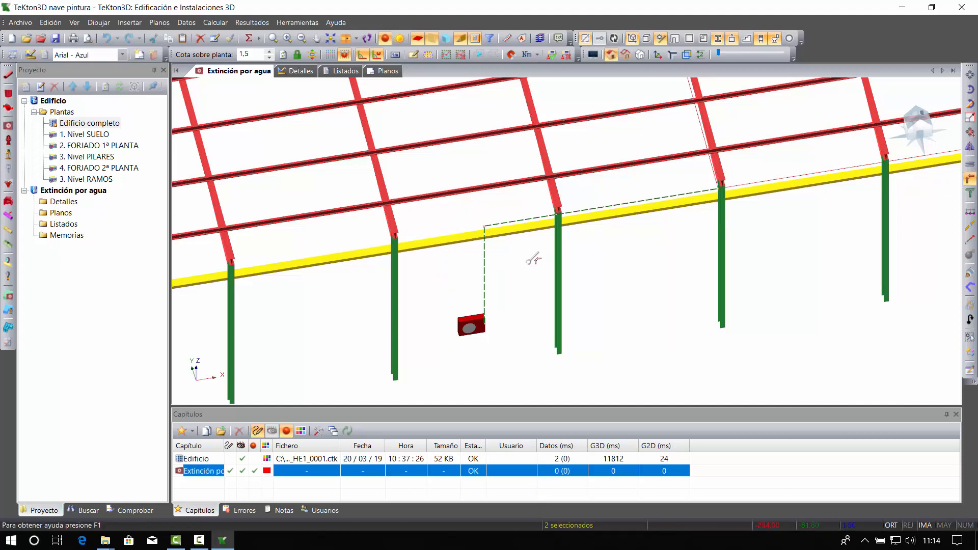
key(Escape)
key(Escape)
Draw a short pipe joining the horizontal pipe's end node to the top node of the hose reel's vertical pipe.
scroll(512, 270, up, 5)
middle_drag(449, 266, 535, 277)
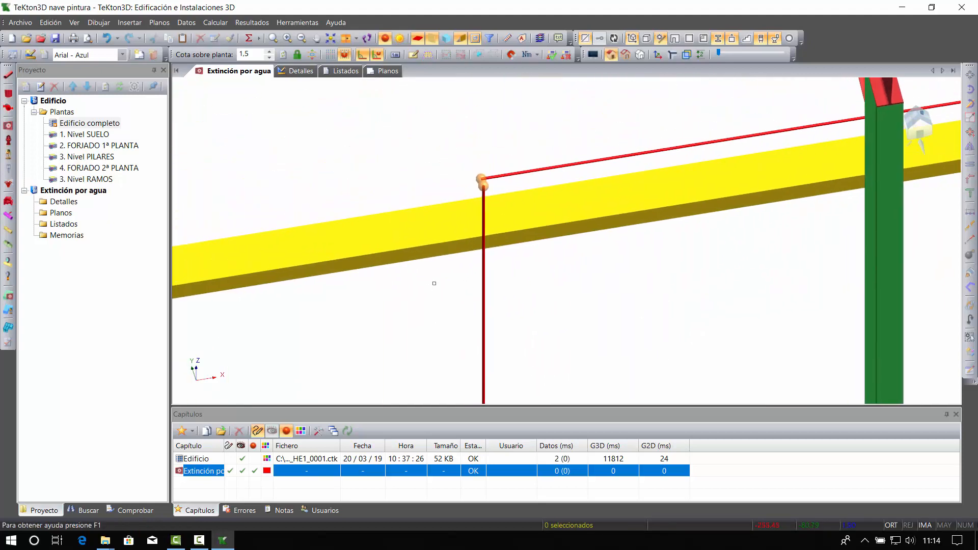
click(481, 291)
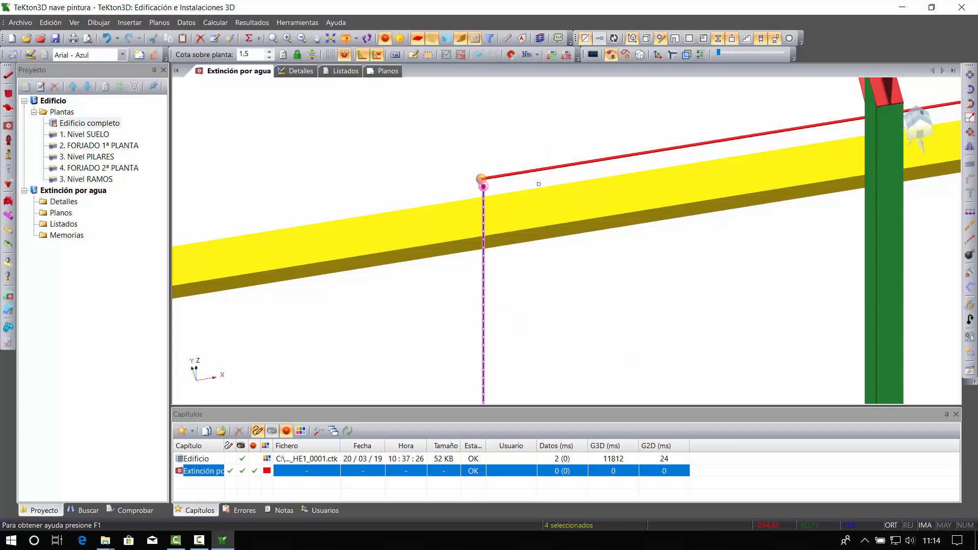
key(Escape)
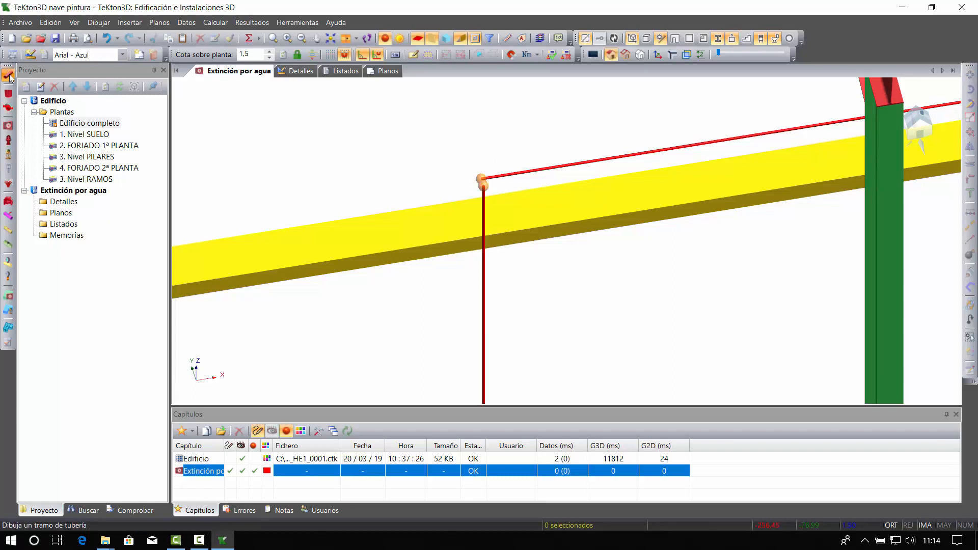
click(482, 178)
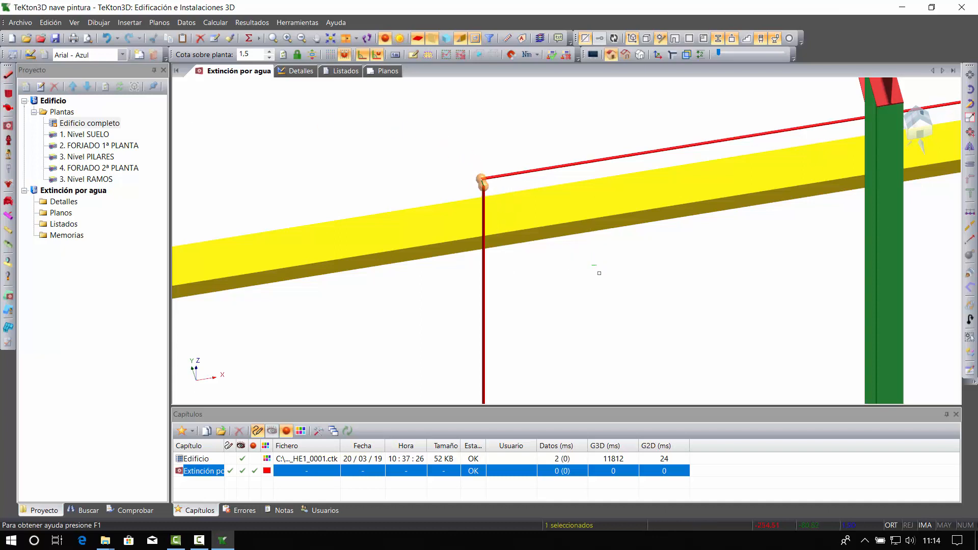
Trim the wall's horizontal pipe and the tank-end hose reel's vertical pipe into a corner, with the Crear unión option.
scroll(586, 311, down, 4)
middle_drag(682, 271, 651, 229)
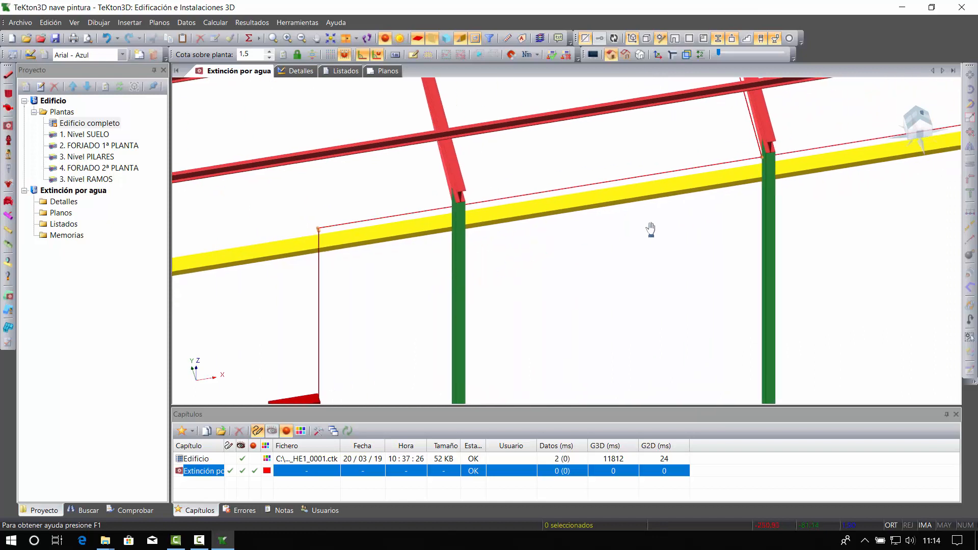
middle_drag(809, 206, 640, 235)
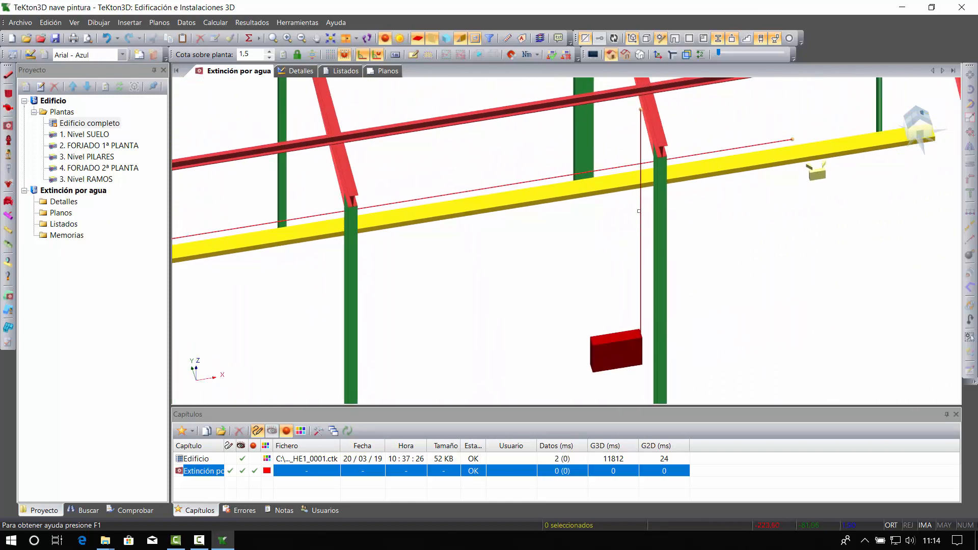
click(640, 211)
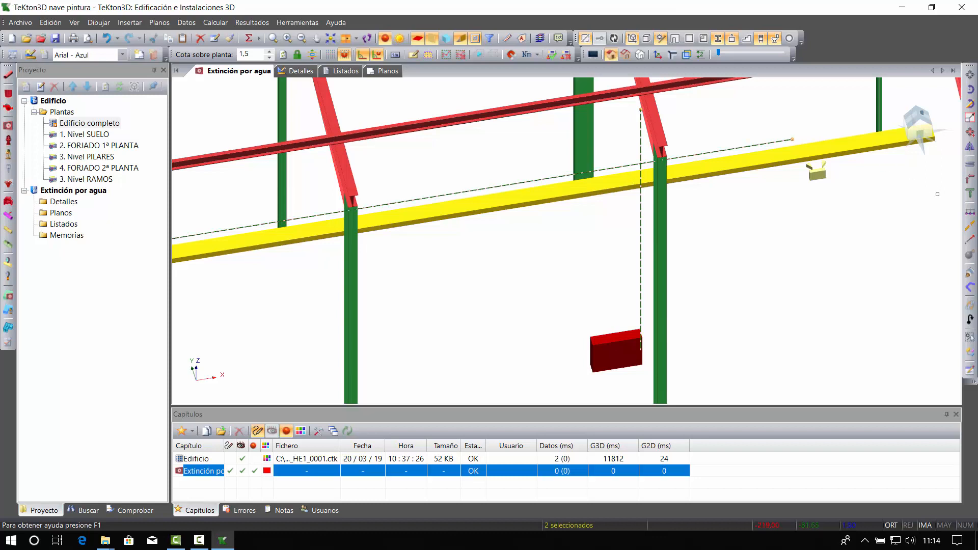
click(966, 185)
right_click(752, 233)
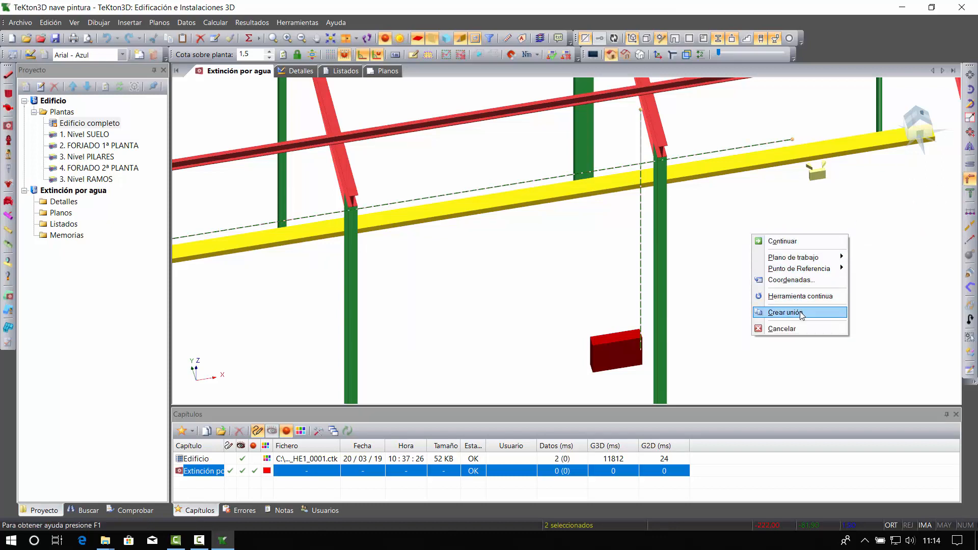
click(795, 313)
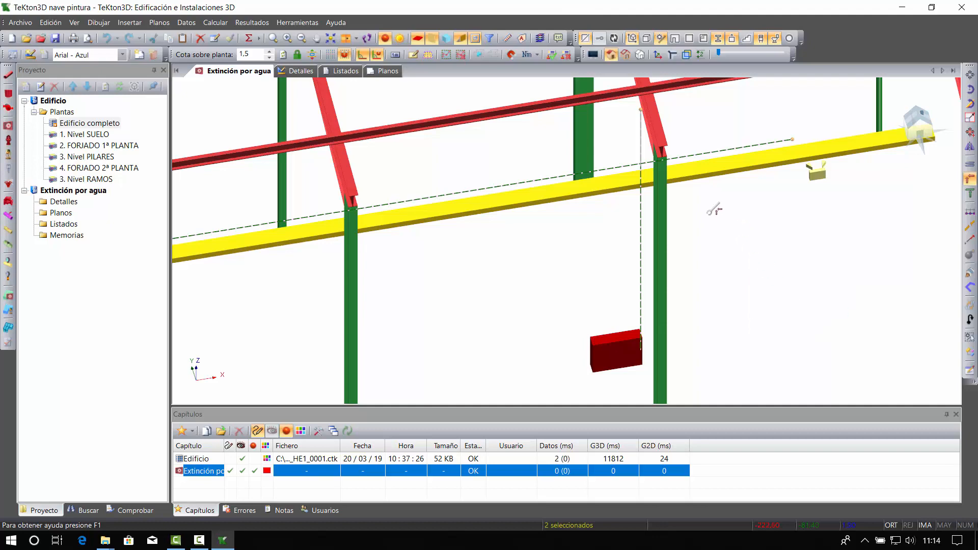
click(708, 210)
key(Escape)
scroll(684, 236, up, 5)
middle_drag(683, 175, 553, 329)
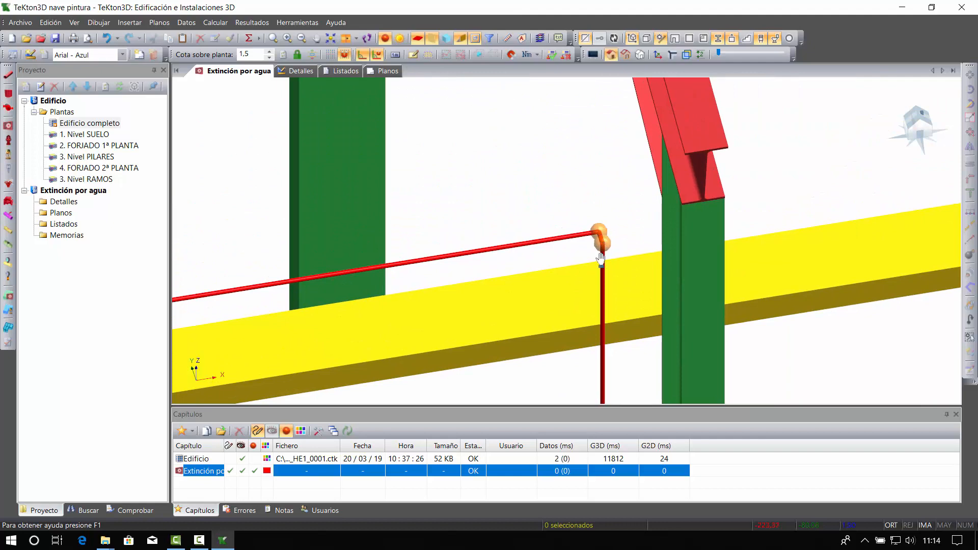
Select all fire-extinguishing elements and examine the pipe network's route between the tank and the wall hose reels.
scroll(601, 260, down, 10)
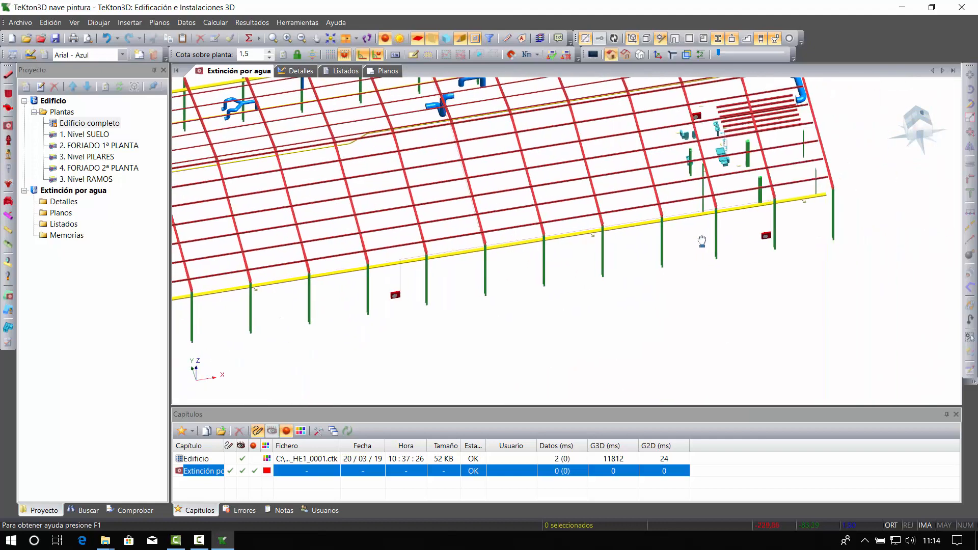
middle_drag(702, 241, 706, 241)
click(765, 245)
key(ctrl+a)
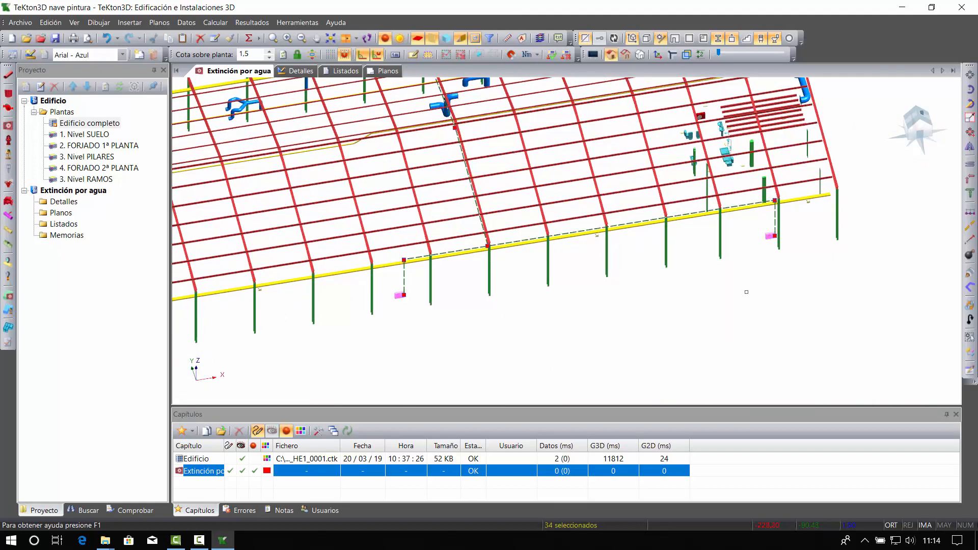
middle_drag(712, 325, 698, 308)
scroll(637, 280, down, 2)
shift+middle_drag(638, 280, 666, 296)
scroll(661, 277, up, 1)
middle_drag(544, 263, 558, 150)
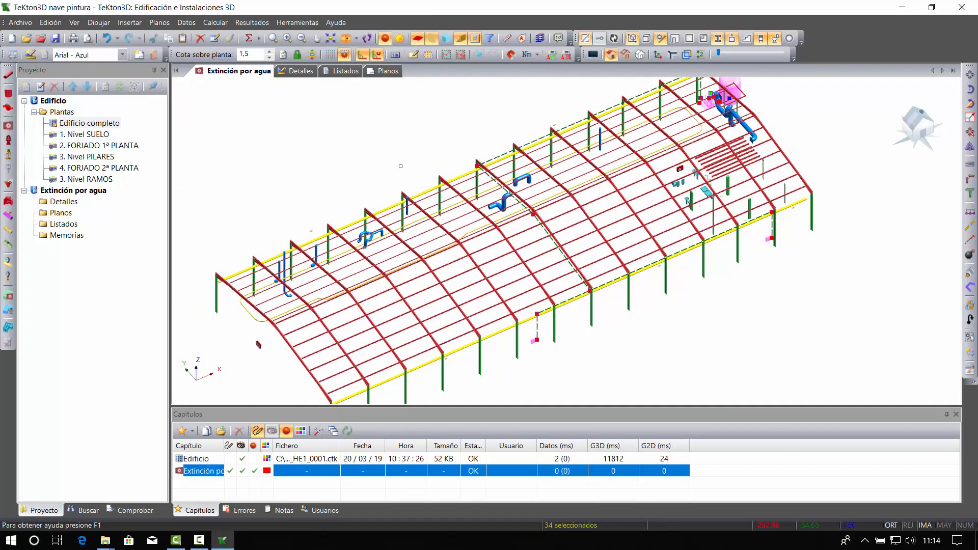
click(399, 164)
Duplicate the tank-side eave pipe from its tank end to the crossing pipe's column so the copy runs in the opposite direction.
middle_drag(310, 203, 391, 209)
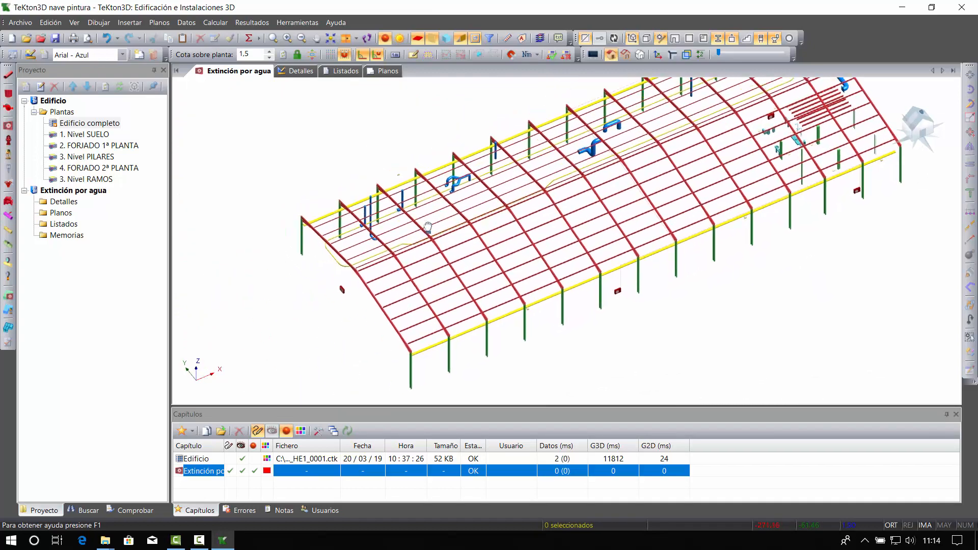
scroll(442, 214, up, 3)
middle_drag(570, 102, 489, 268)
scroll(490, 267, up, 1)
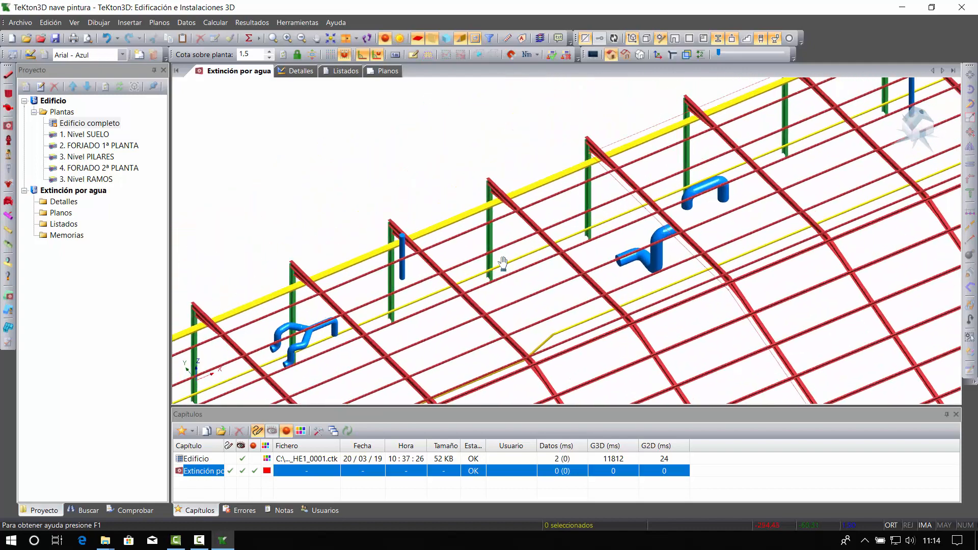
middle_drag(586, 180, 487, 247)
click(530, 204)
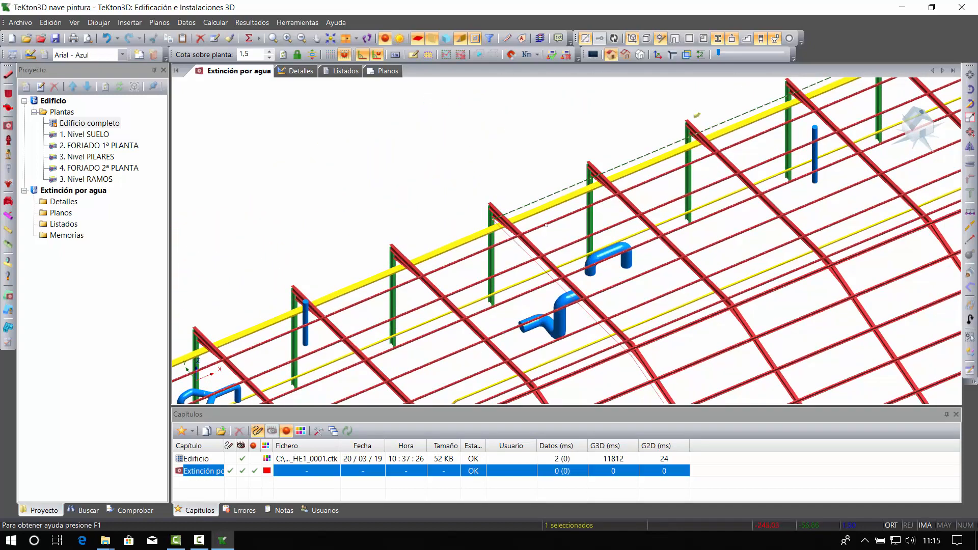
middle_drag(660, 179, 402, 266)
middle_drag(633, 167, 521, 232)
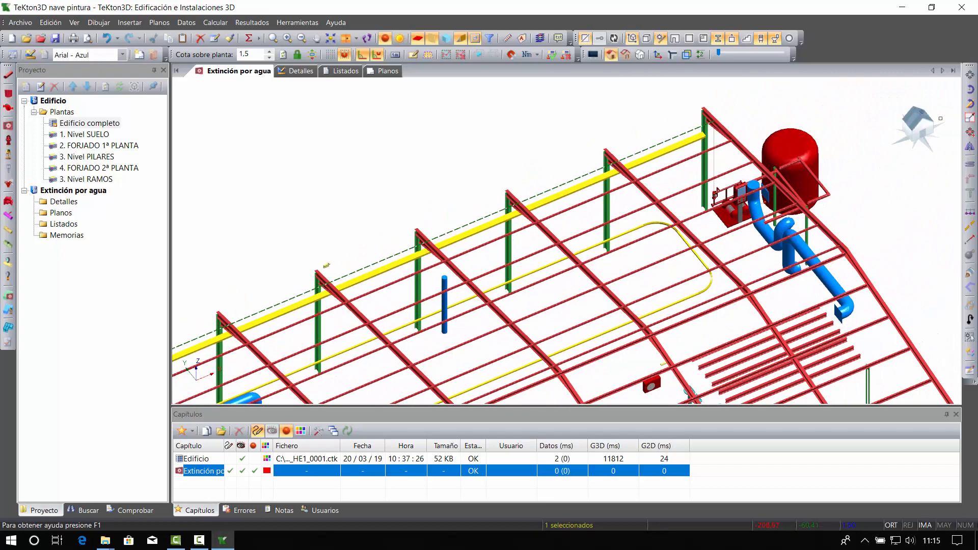
middle_drag(749, 147, 659, 225)
scroll(703, 214, up, 5)
click(694, 172)
scroll(675, 186, down, 6)
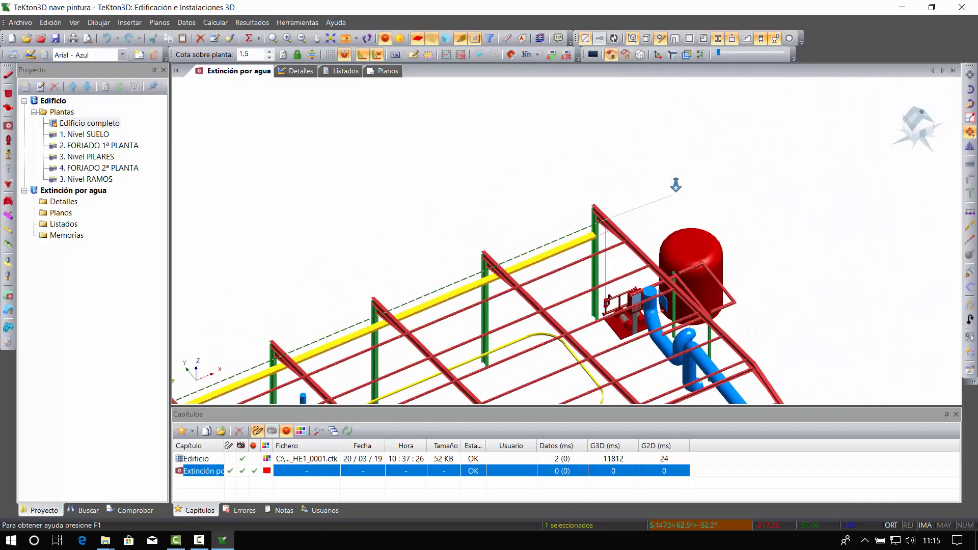
middle_drag(214, 351, 519, 204)
scroll(517, 246, up, 2)
scroll(517, 246, up, 5)
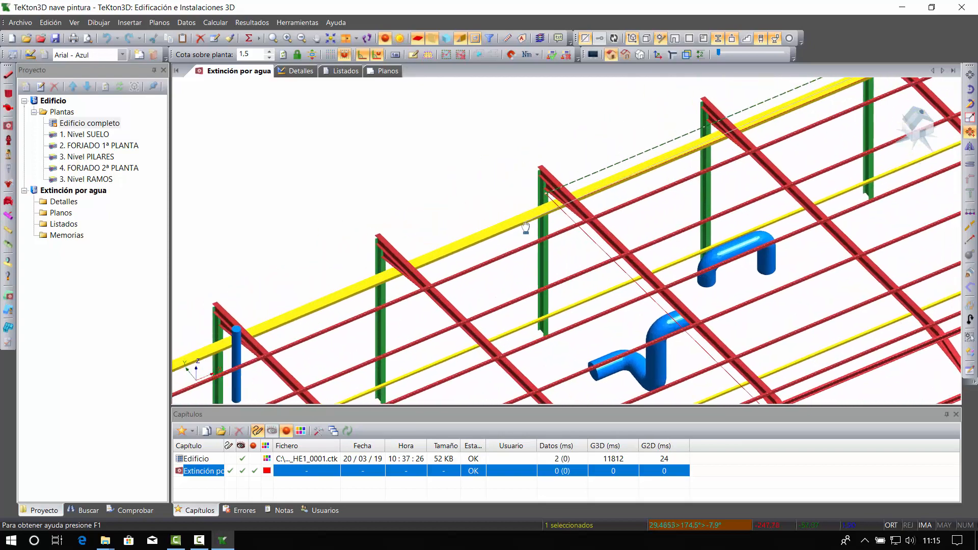
click(522, 127)
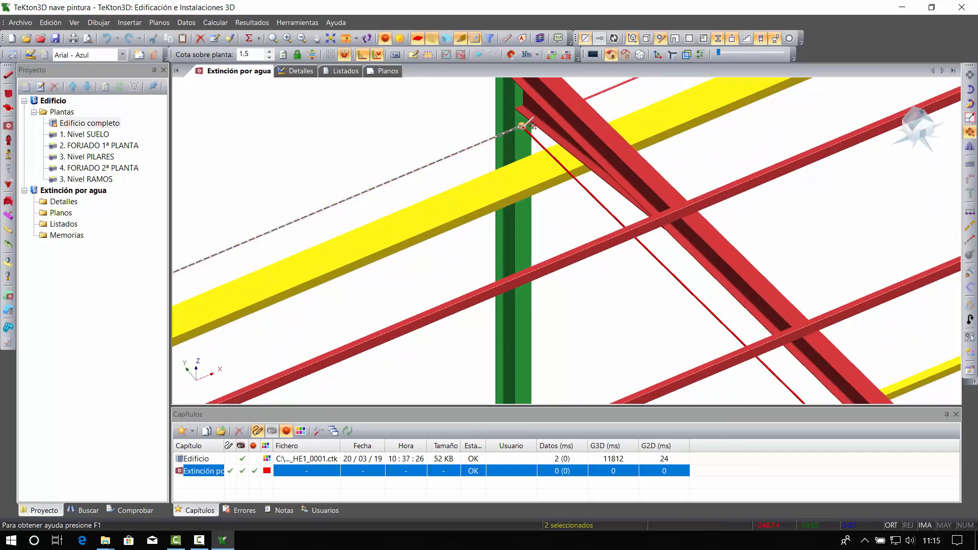
Draw a vertical pipe upward from the hose reel on the end wall opposite the tank.
scroll(544, 199, down, 6)
middle_drag(219, 372, 773, 54)
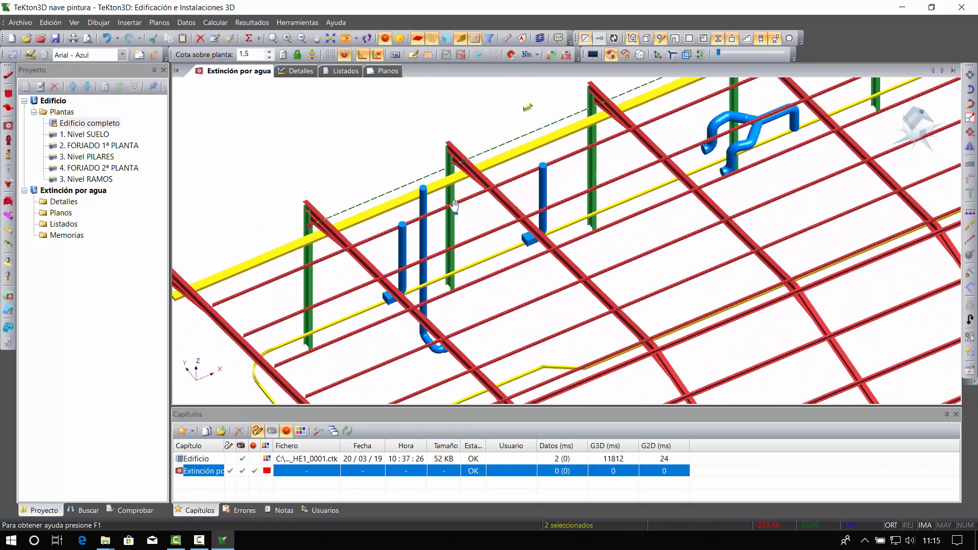
middle_drag(373, 256, 507, 156)
middle_drag(393, 307, 410, 257)
right_click(355, 275)
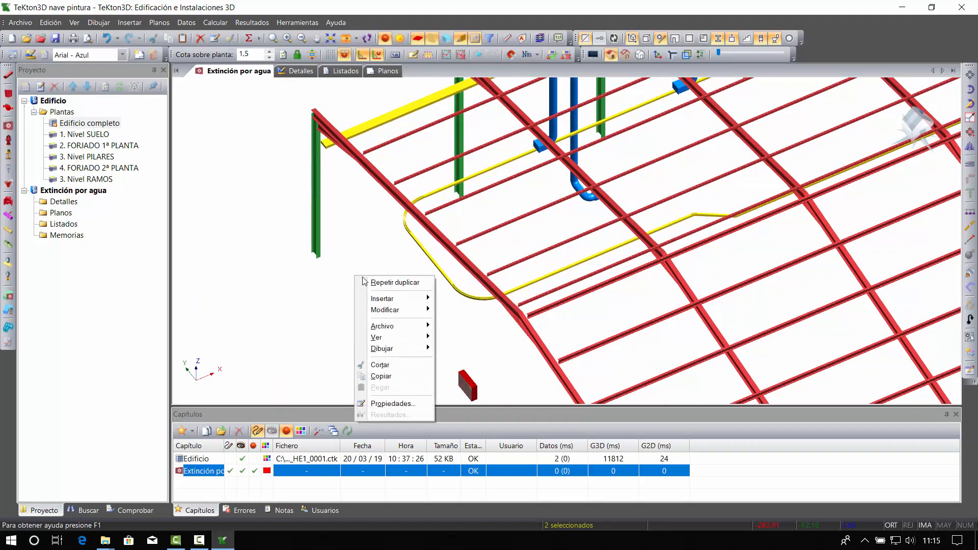
click(9, 75)
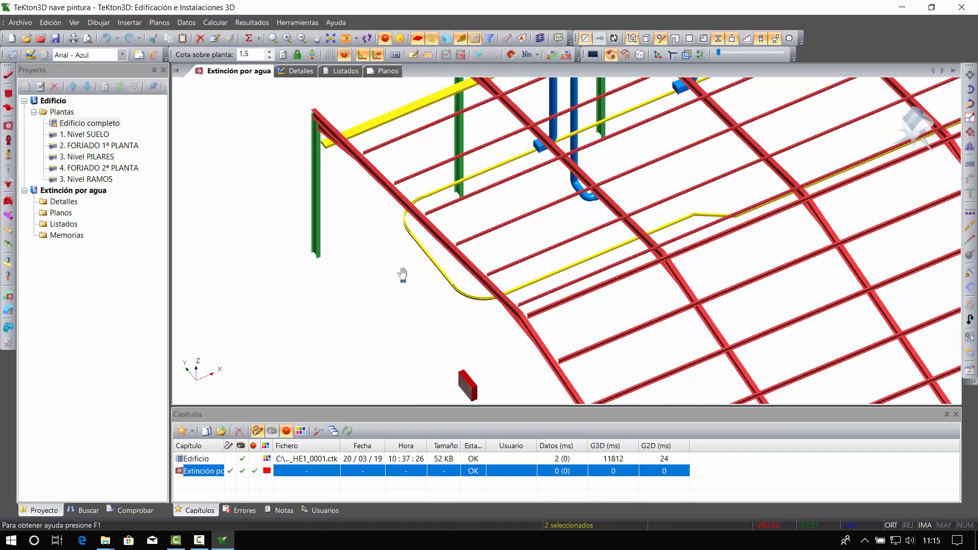
middle_drag(401, 275, 391, 214)
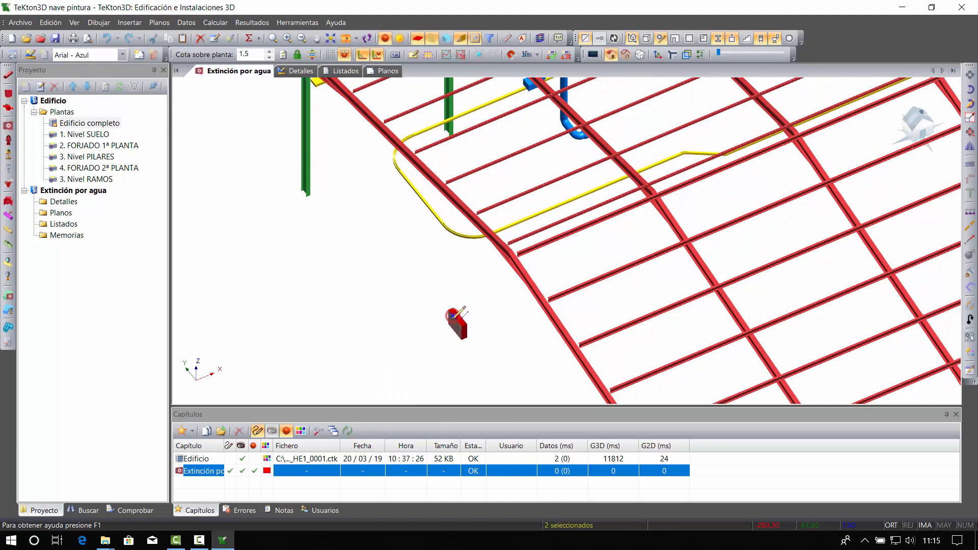
click(455, 313)
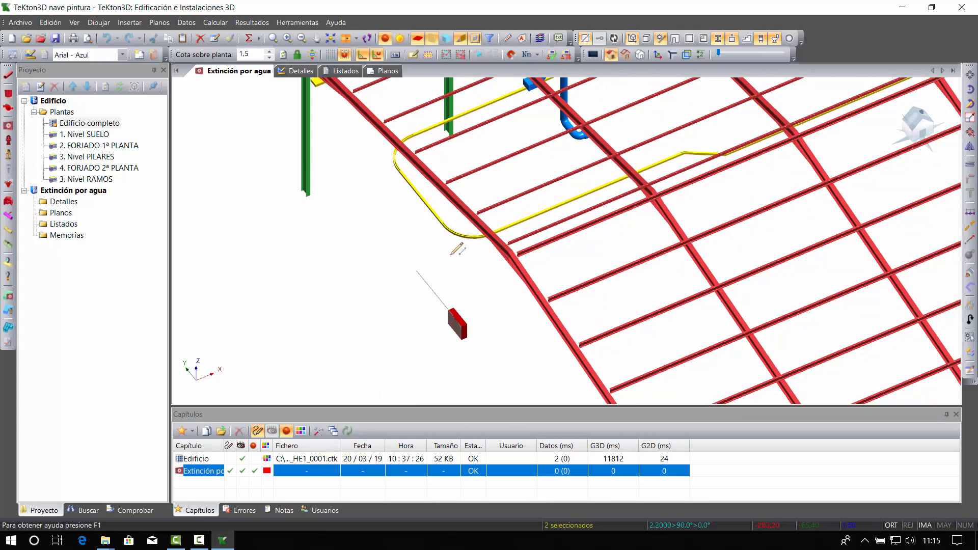
click(472, 164)
key(Escape)
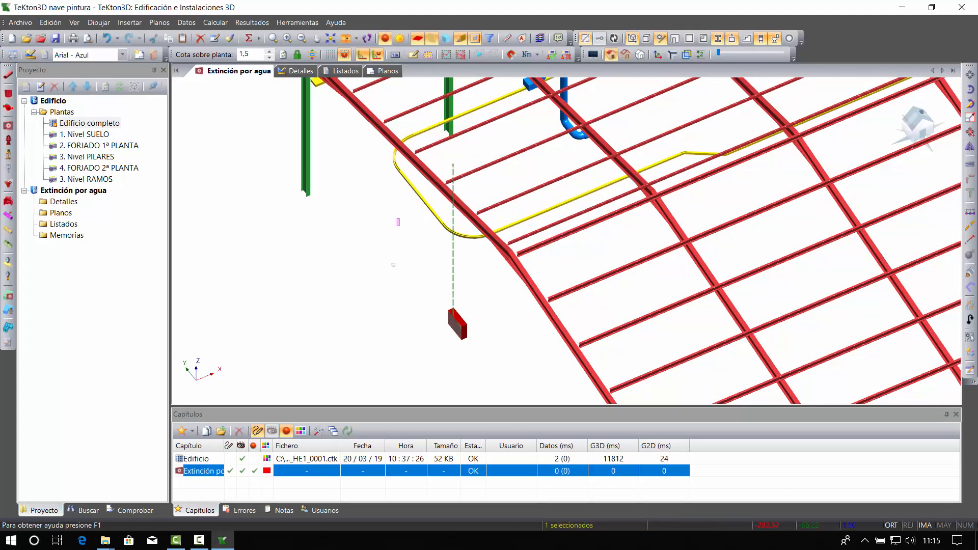
Join the duplicated eave pipe to the end-wall hose reel's vertical pipe with the corner trim tool.
middle_drag(395, 264, 402, 367)
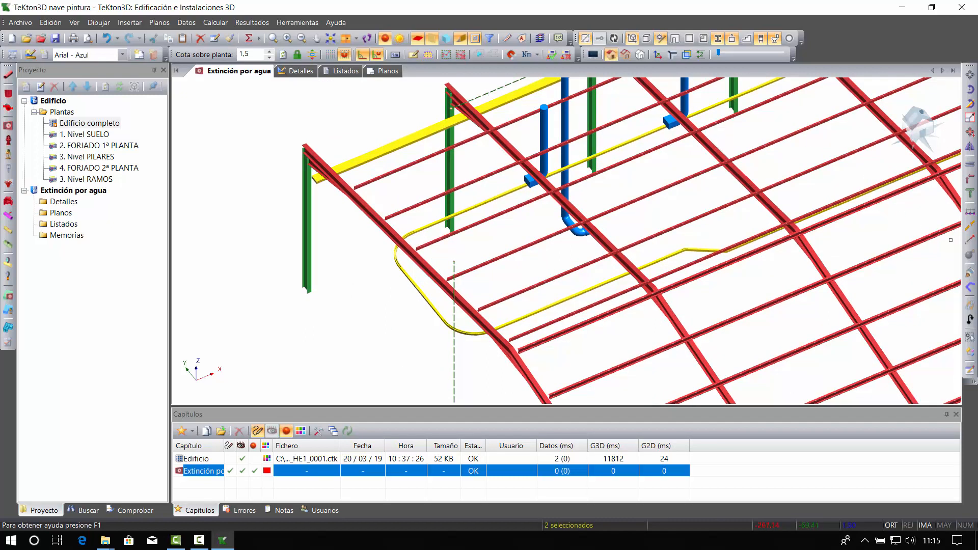
click(971, 180)
key(Escape)
scroll(410, 321, down, 2)
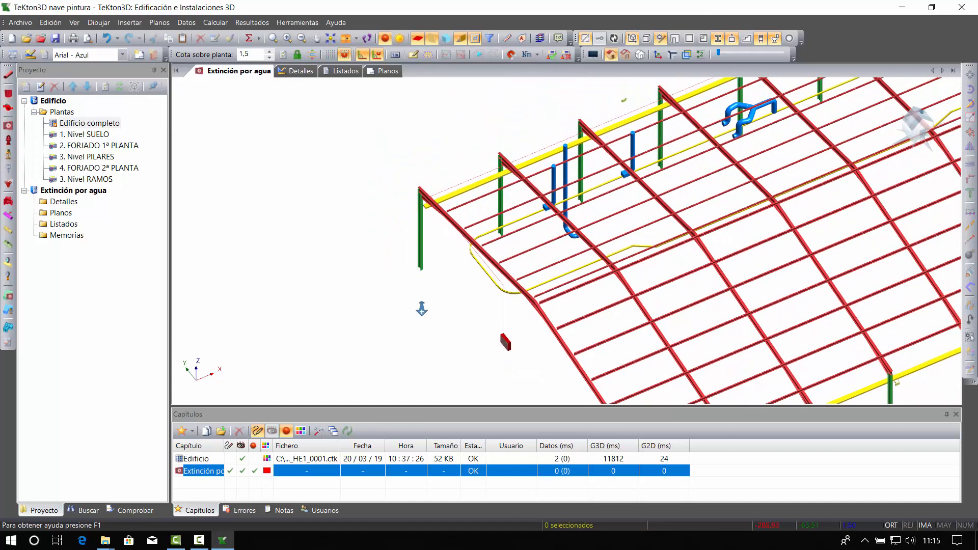
middle_drag(422, 308, 441, 286)
mouse_move(497, 263)
middle_down()
mouse_move(509, 258)
mouse_move(480, 273)
mouse_move(477, 290)
mouse_move(442, 180)
middle_up()
middle_drag(467, 286, 445, 184)
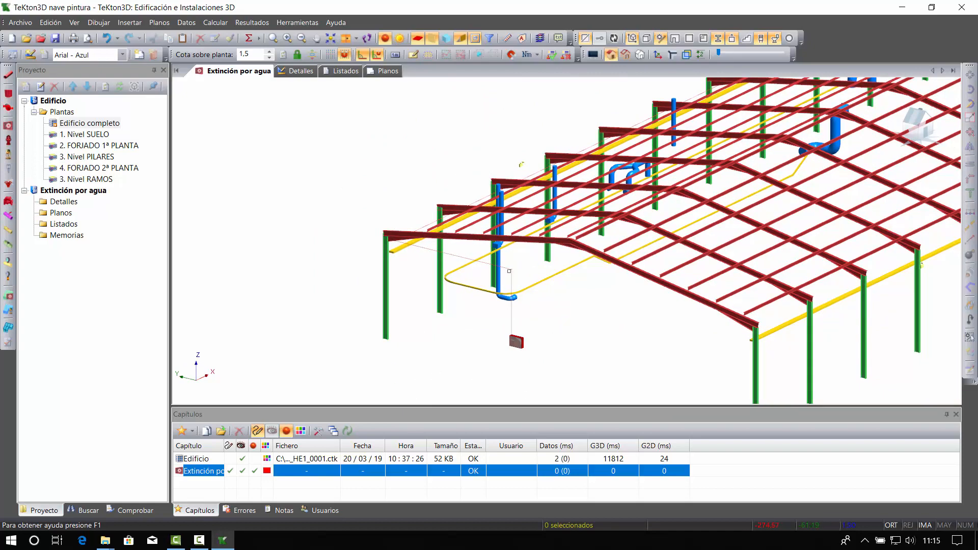
Draw a vertical pipe upward from the hose reel beside the washrooms.
scroll(598, 305, down, 2)
middle_drag(713, 222, 516, 302)
middle_drag(643, 240, 646, 271)
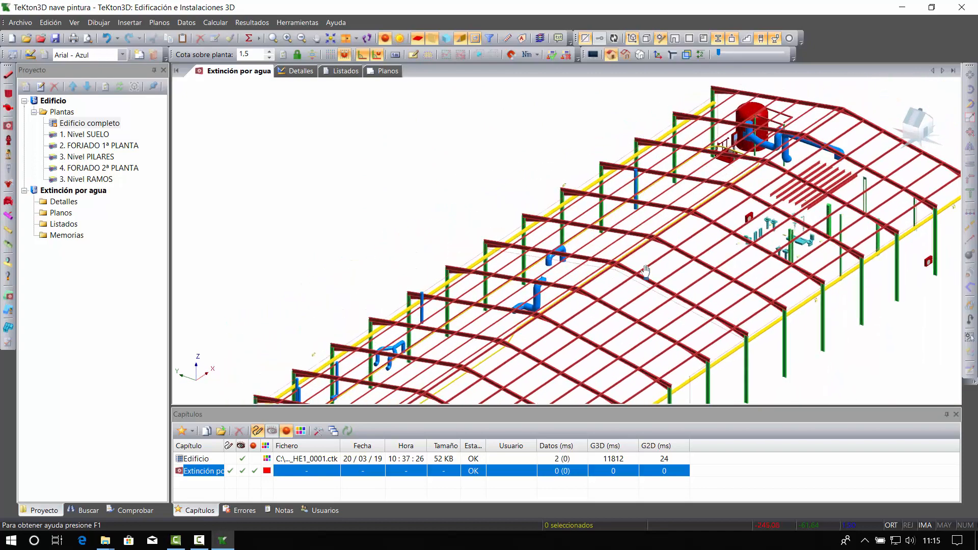
scroll(646, 272, up, 5)
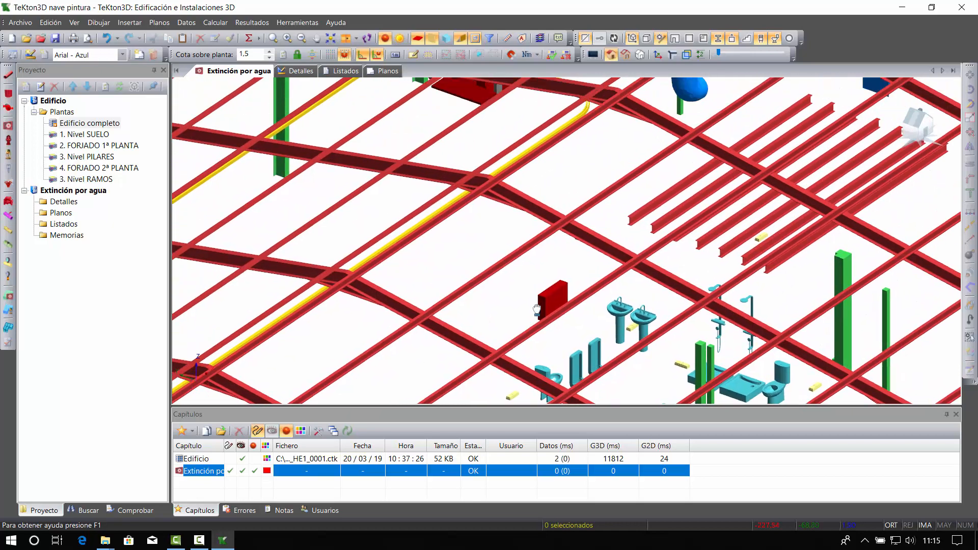
scroll(536, 309, down, 3)
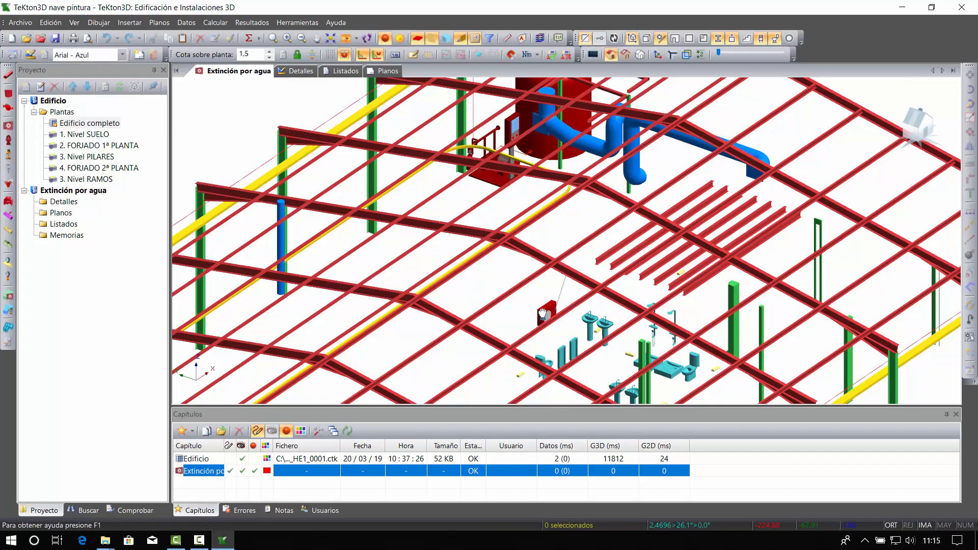
mouse_move(565, 283)
middle_down()
mouse_move(532, 235)
mouse_move(545, 189)
middle_up()
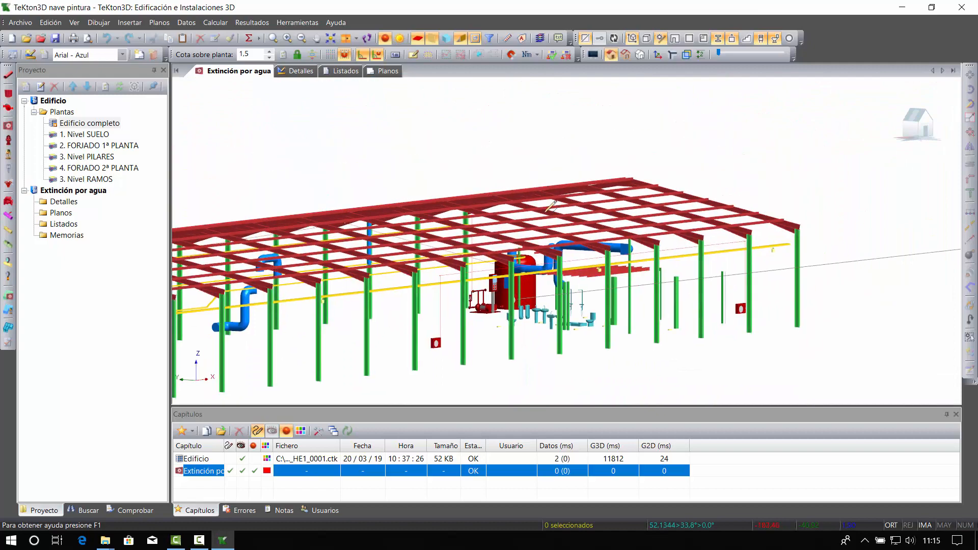
click(531, 184)
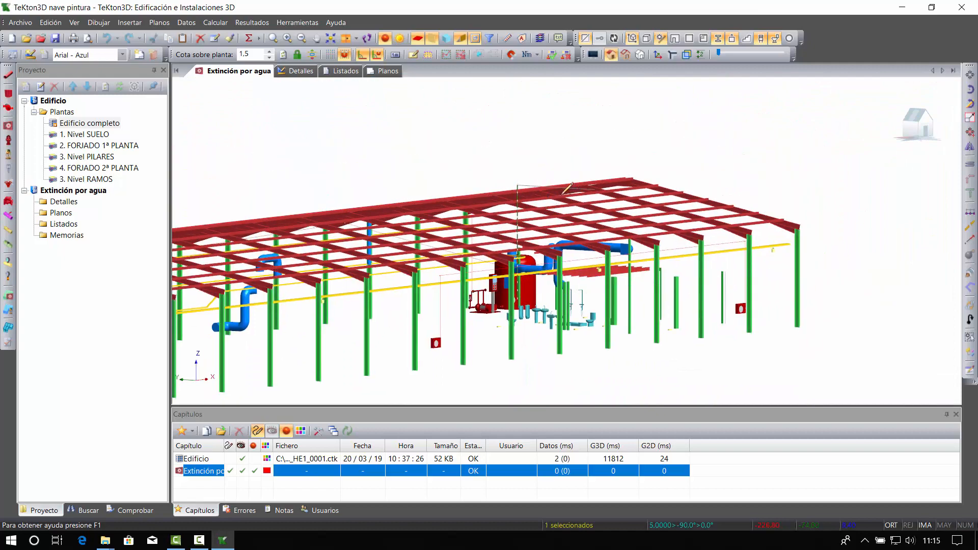
Select the tank-side sloped section of the crossing pipe for duplication and enable reference searching inside blocks.
middle_drag(553, 250, 563, 270)
middle_drag(550, 312, 635, 144)
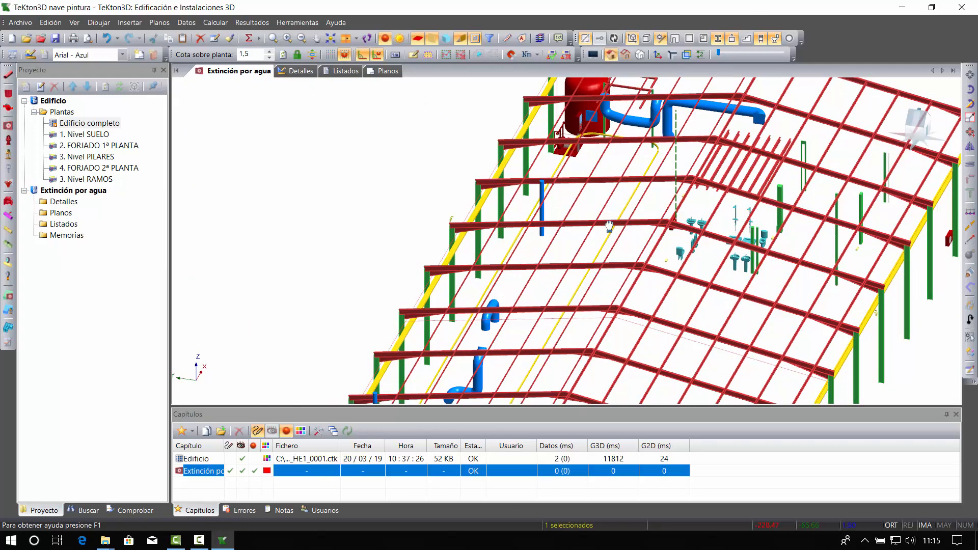
middle_drag(610, 227, 593, 171)
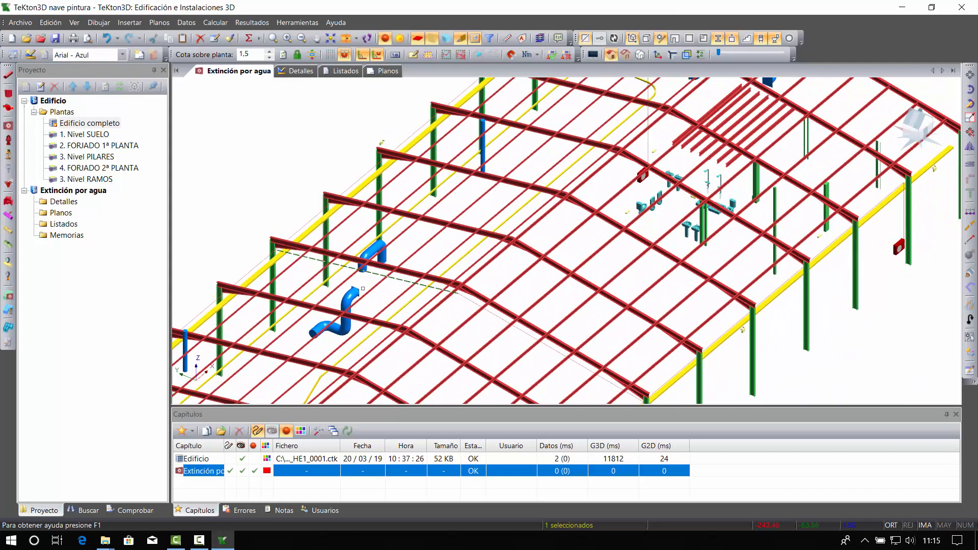
scroll(363, 288, up, 5)
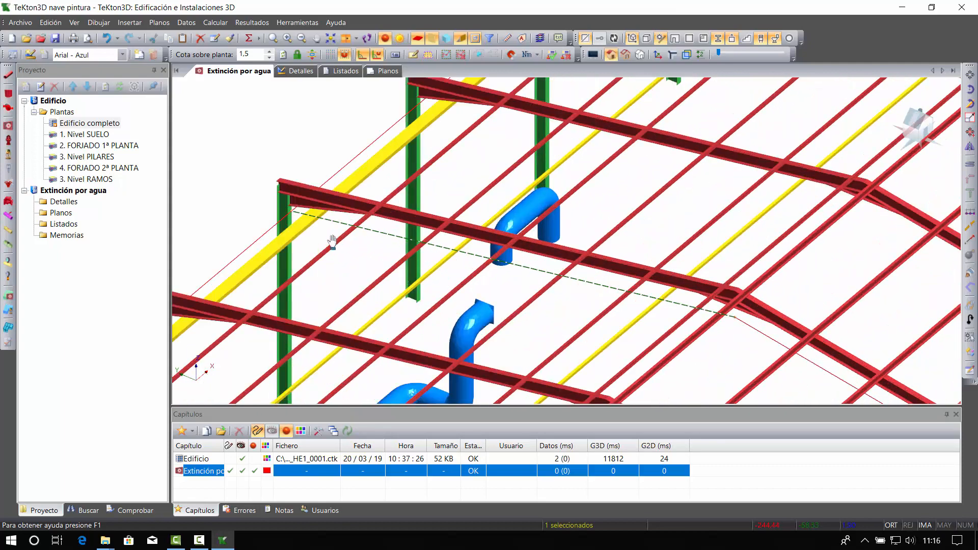
middle_drag(590, 236, 568, 247)
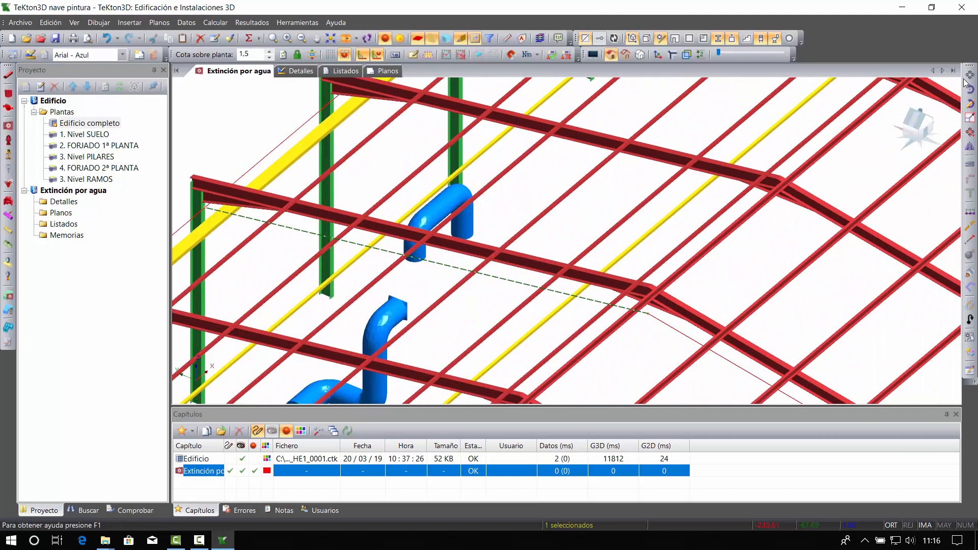
click(970, 132)
scroll(698, 209, up, 6)
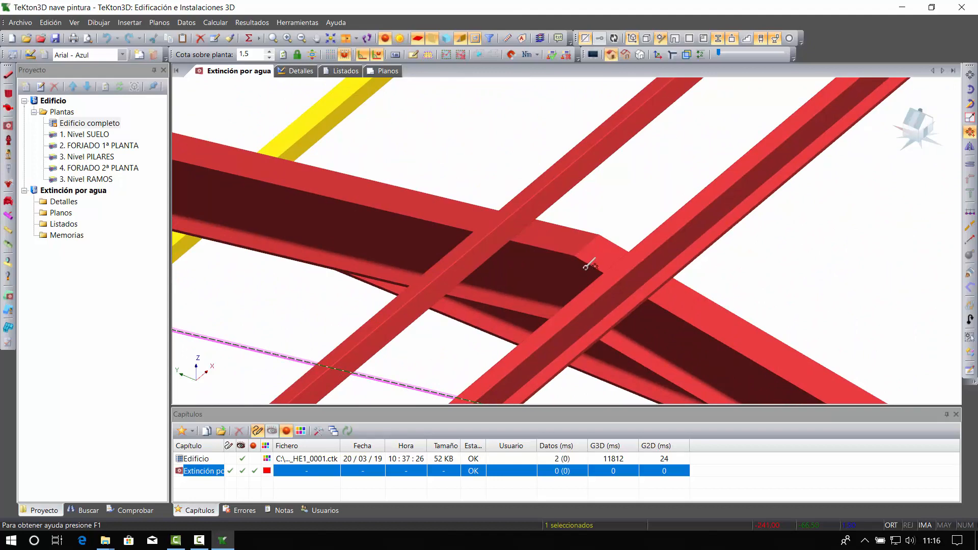
key(F3)
click(419, 293)
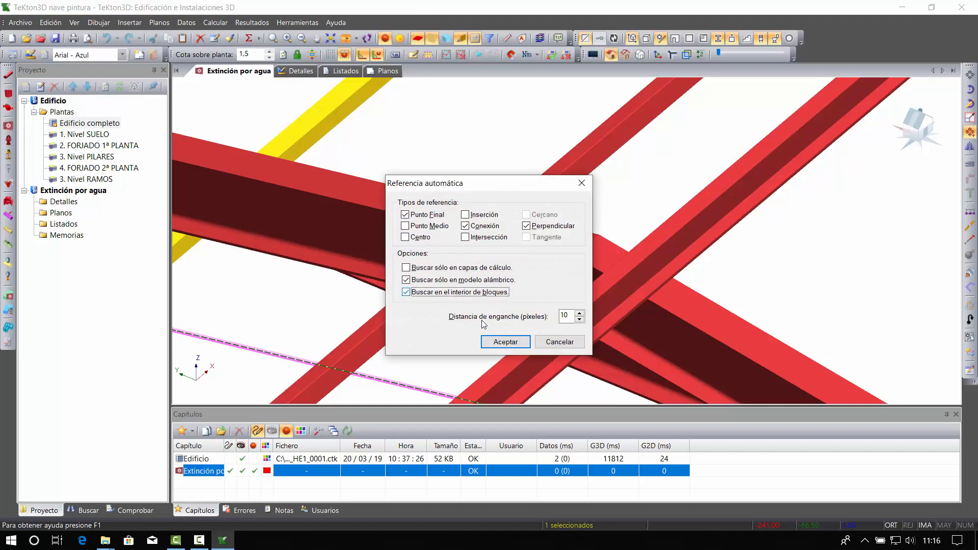
click(507, 342)
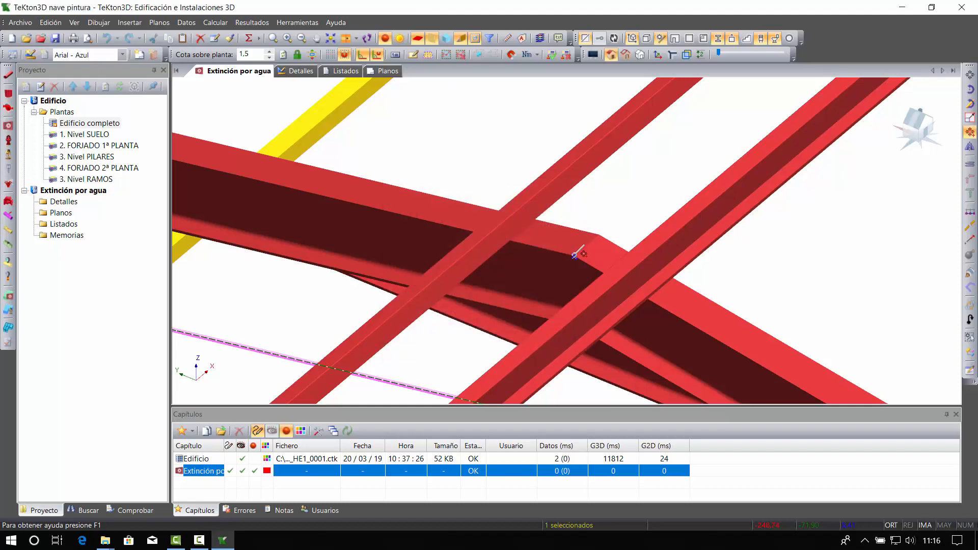
Place the duplicated sloped pipe about 19.67 m along the building, at the ridge of the frame near the washroom hose reel.
scroll(618, 275, down, 8)
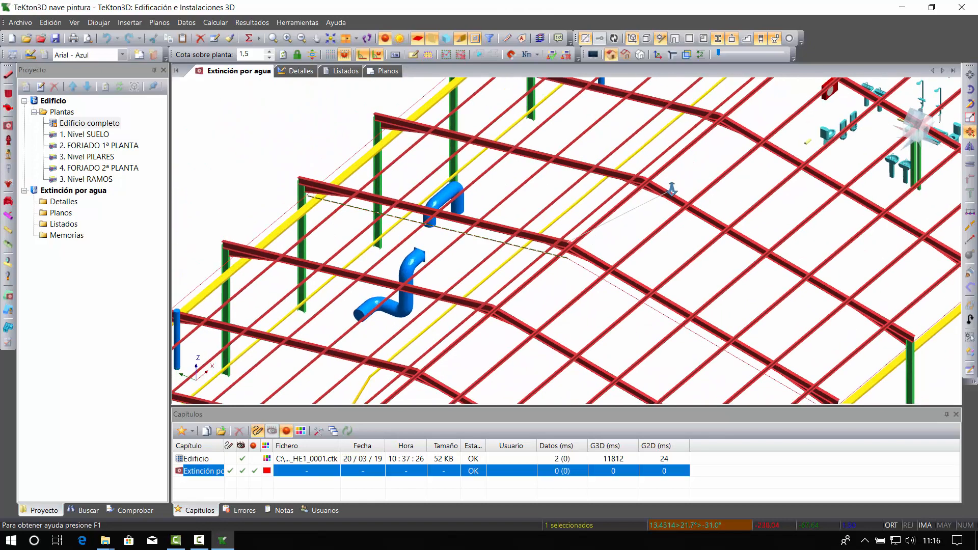
middle_drag(598, 236, 587, 255)
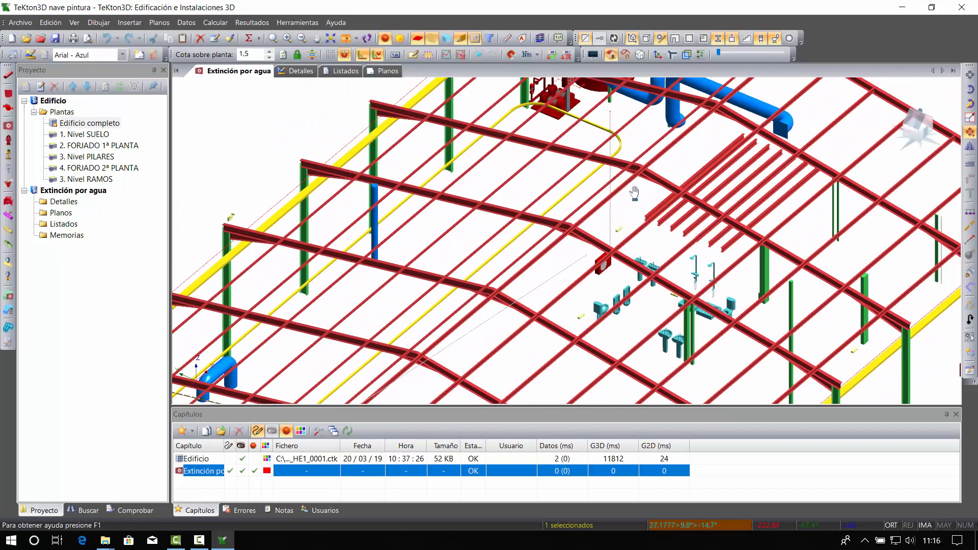
scroll(634, 193, up, 5)
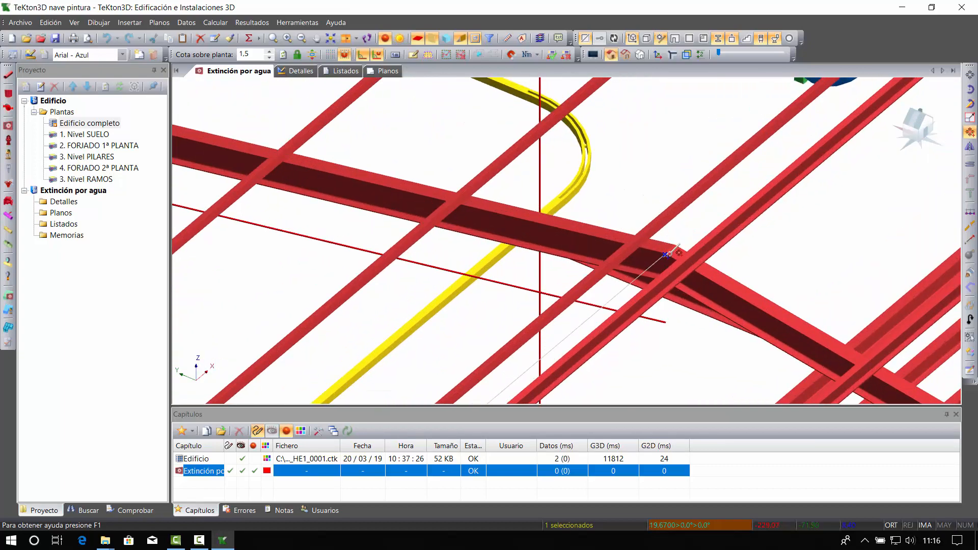
scroll(666, 254, up, 1)
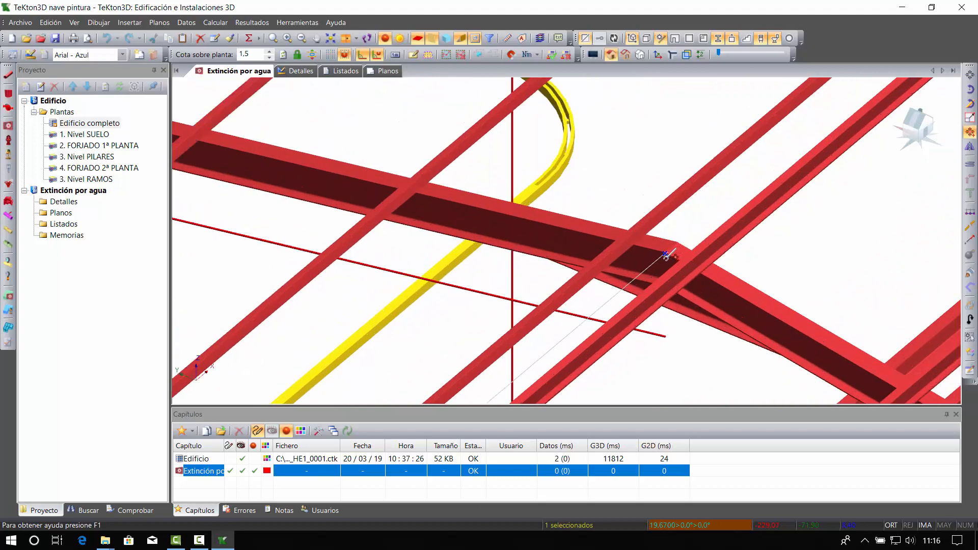
scroll(665, 254, up, 1)
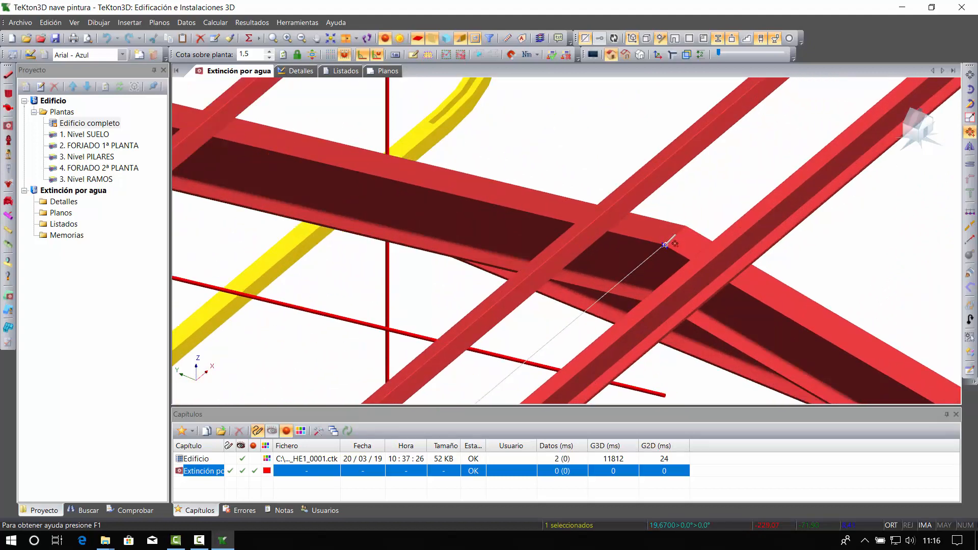
click(665, 245)
Join the duplicated sloped pipe to the vertical pipe of the washroom hose reel with the corner trim tool.
scroll(672, 280, down, 6)
click(522, 296)
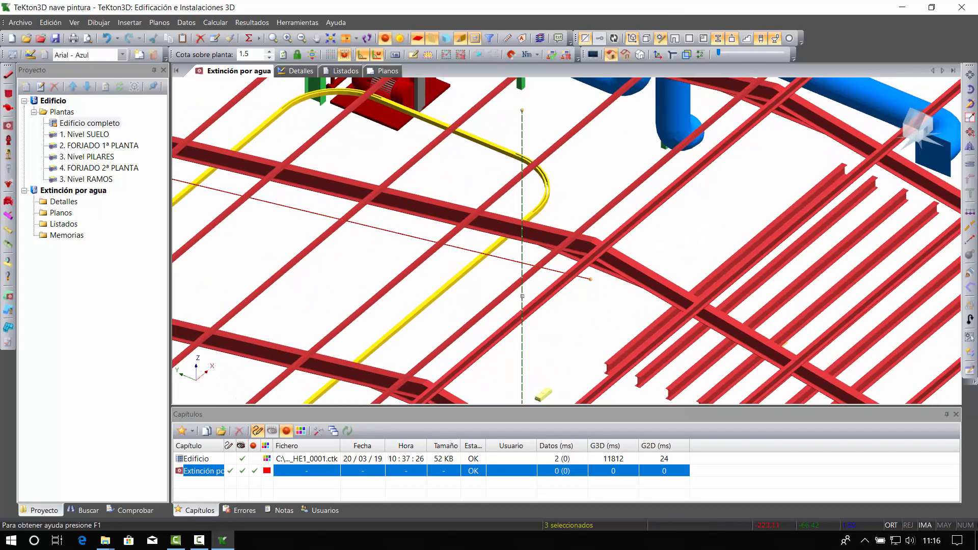
click(510, 262)
click(969, 179)
click(614, 286)
key(Escape)
Split the tank-side eave pipe at the point where the washroom branch pipe meets it.
middle_drag(572, 314, 597, 307)
middle_drag(426, 242, 514, 257)
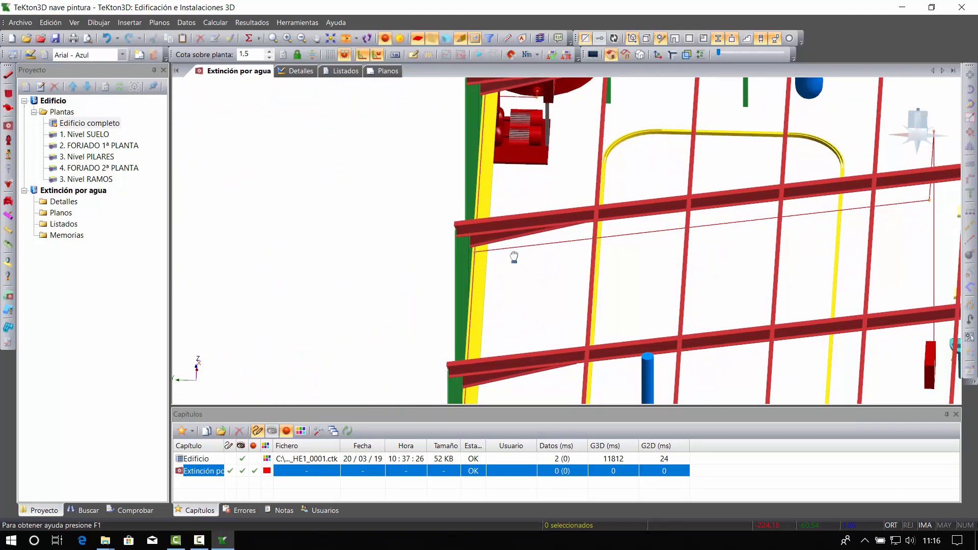
scroll(514, 257, up, 5)
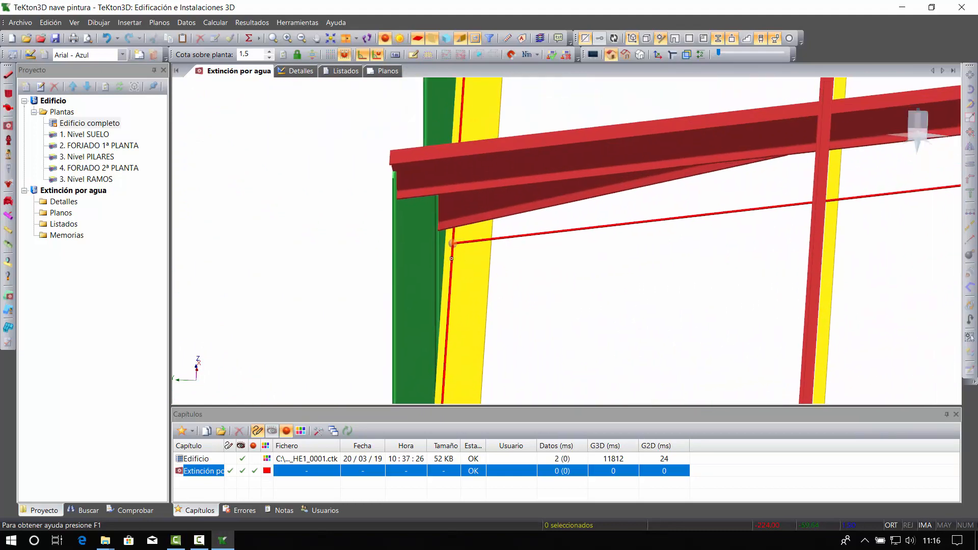
click(451, 258)
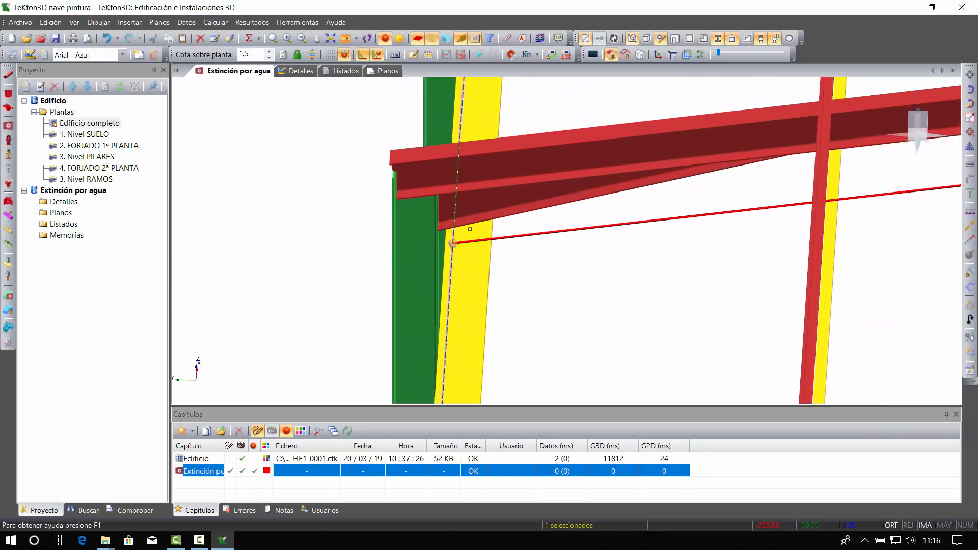
click(970, 225)
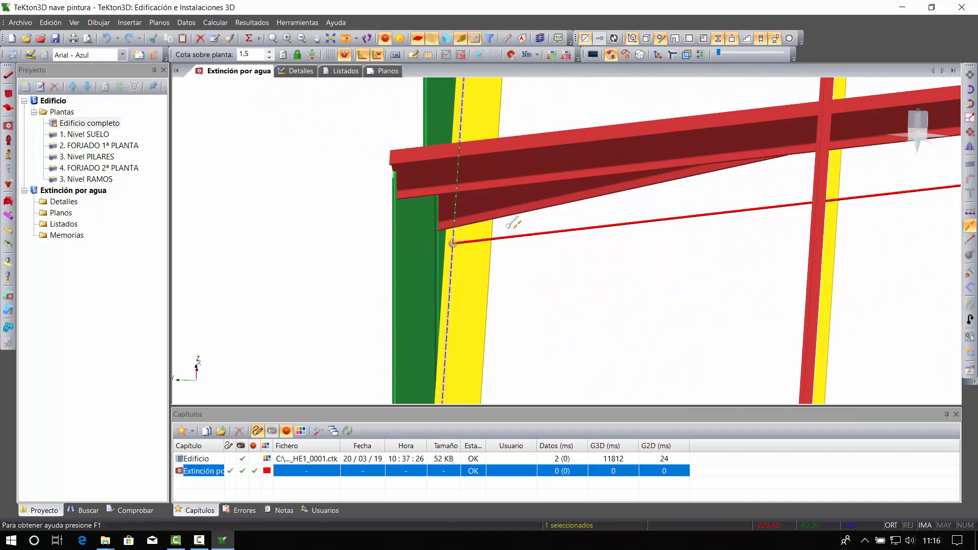
click(452, 244)
scroll(529, 262, down, 6)
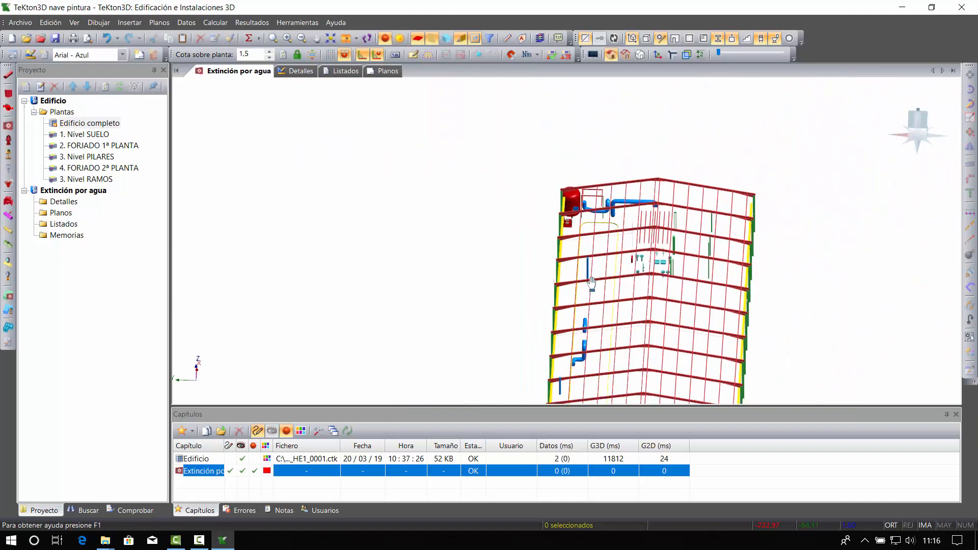
Select all fire-extinguishing elements and hide the roof and column structure to check the whole pipe network.
middle_drag(592, 283, 576, 167)
scroll(566, 198, up, 1)
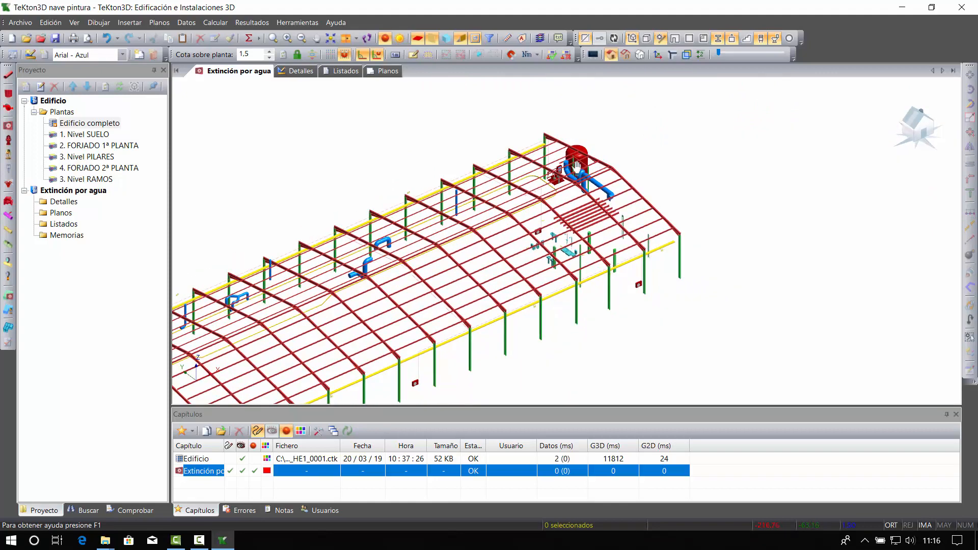
click(586, 147)
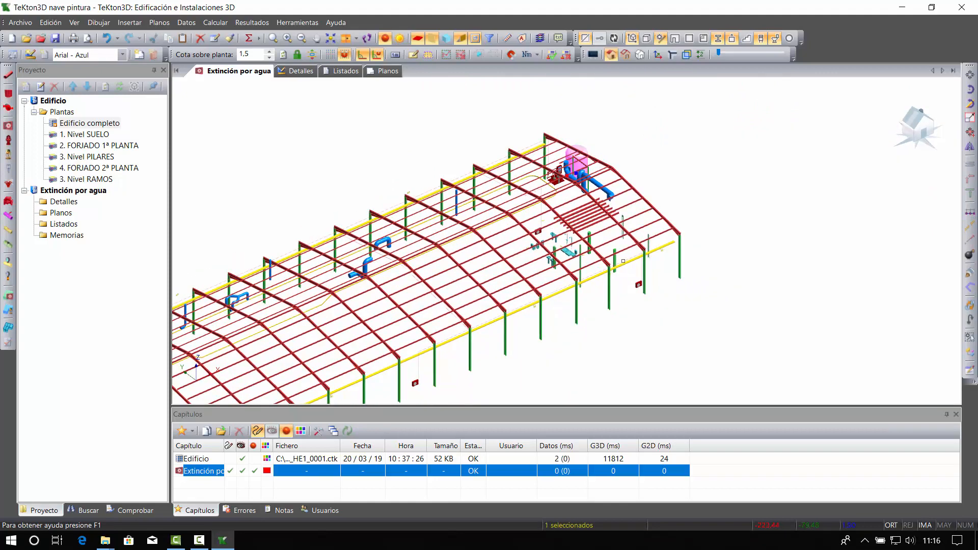
key(ctrl+a)
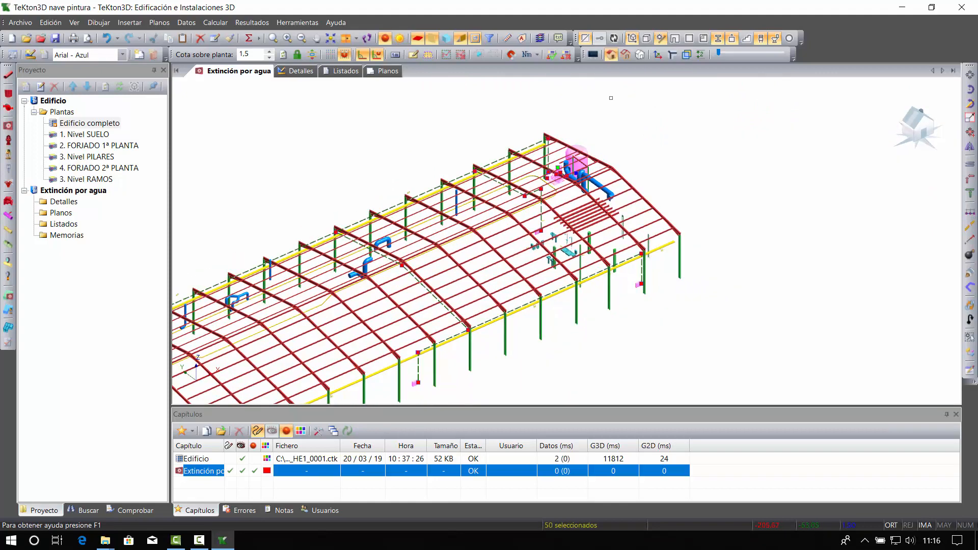
click(719, 39)
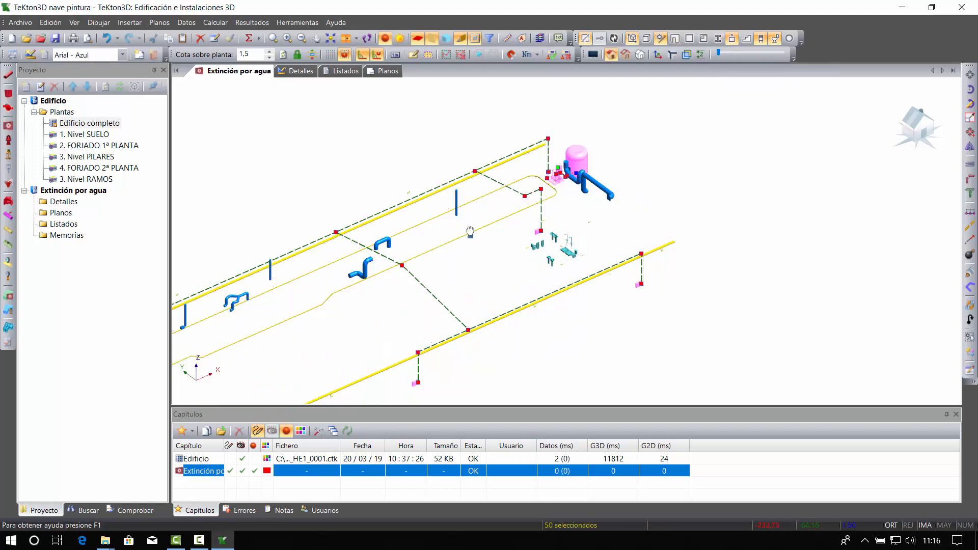
middle_drag(470, 232, 582, 182)
shift+middle_drag(582, 182, 625, 316)
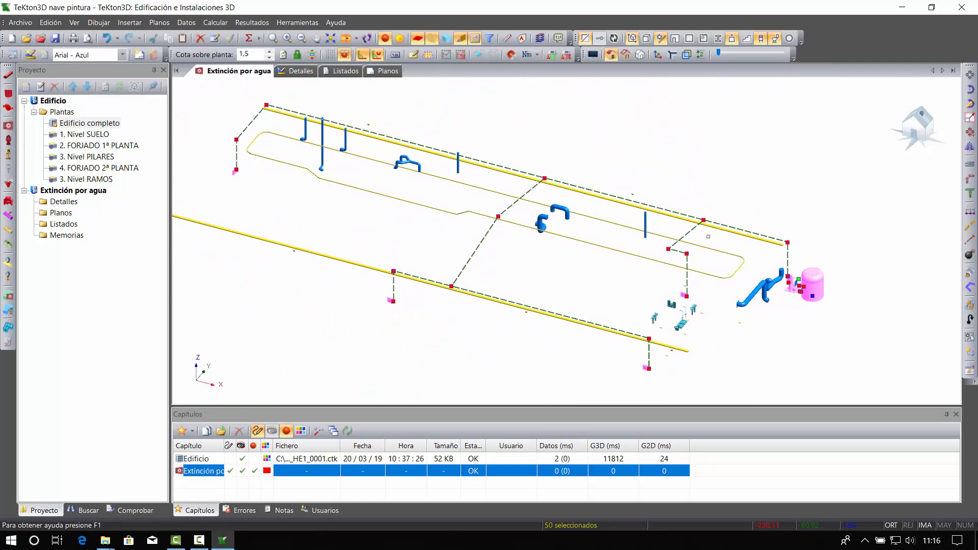
click(792, 283)
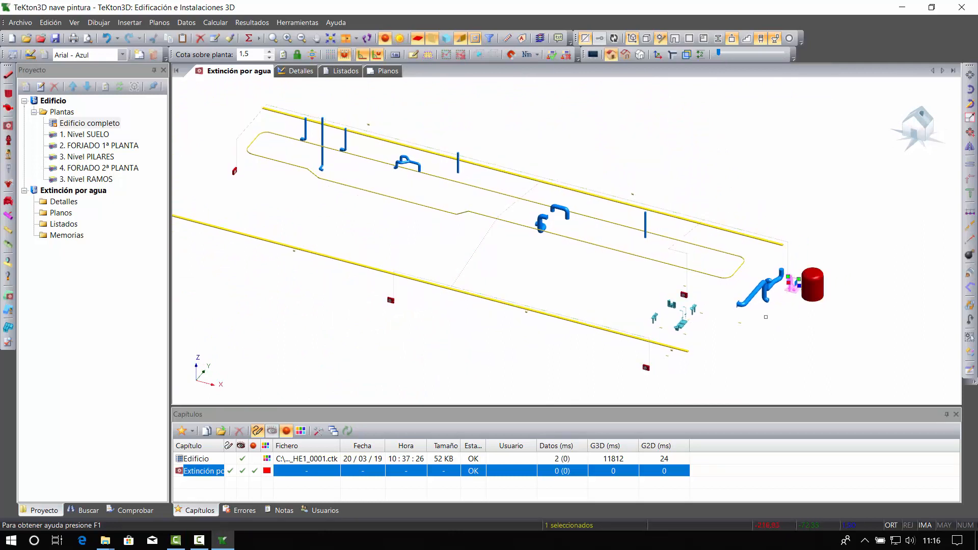
key(Escape)
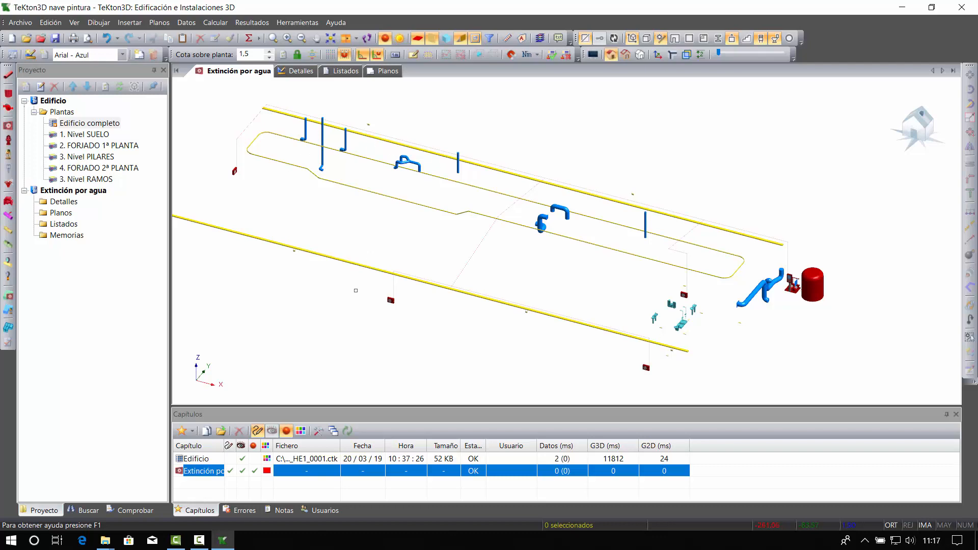
Check the general properties of the hose reel halfway along the wall opposite the tank-side eave.
click(390, 300)
double_click(387, 299)
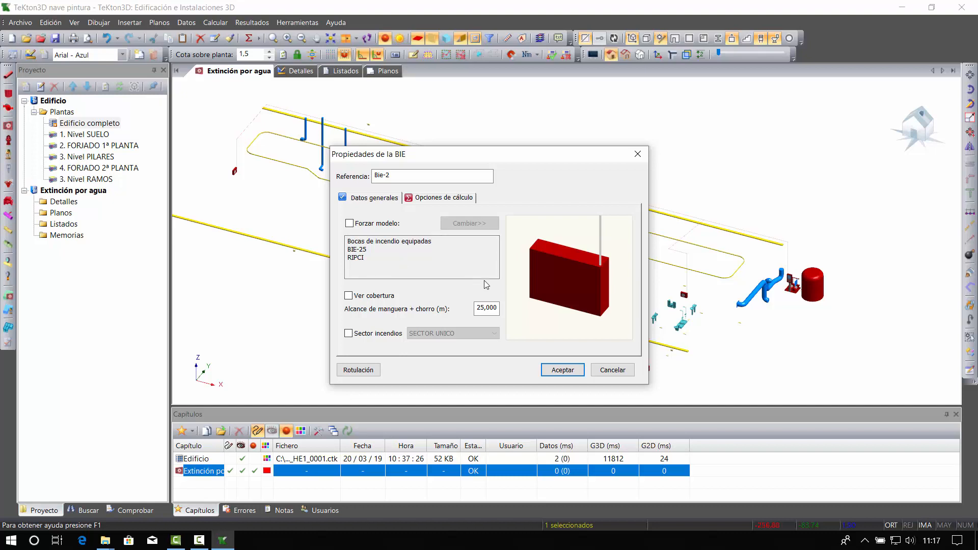
click(638, 154)
key(Escape)
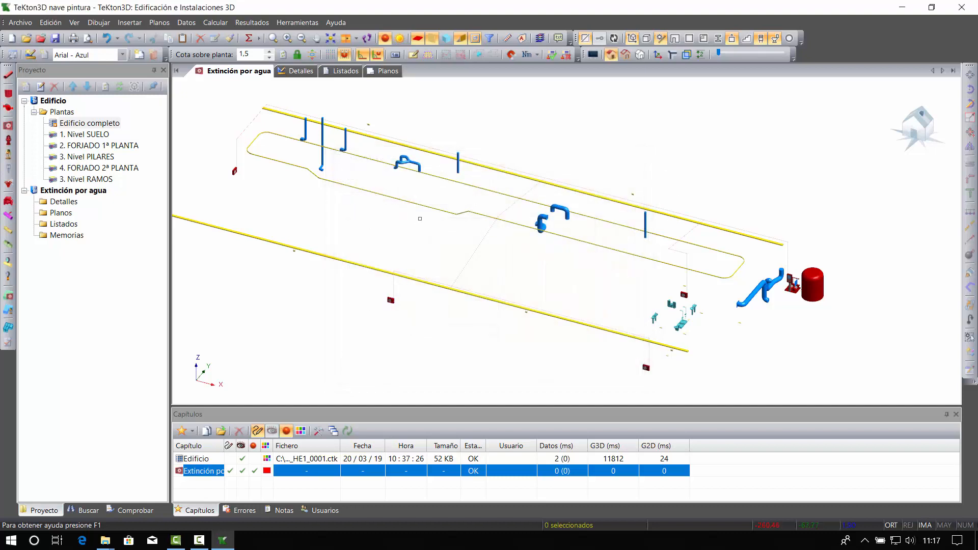
Run the calculation of the fire-extinguishing installation.
click(259, 40)
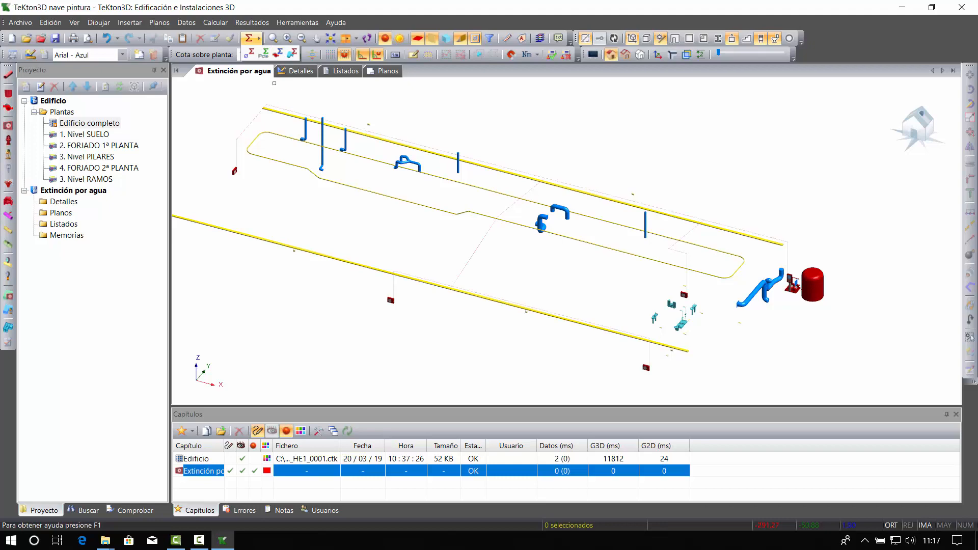
click(273, 77)
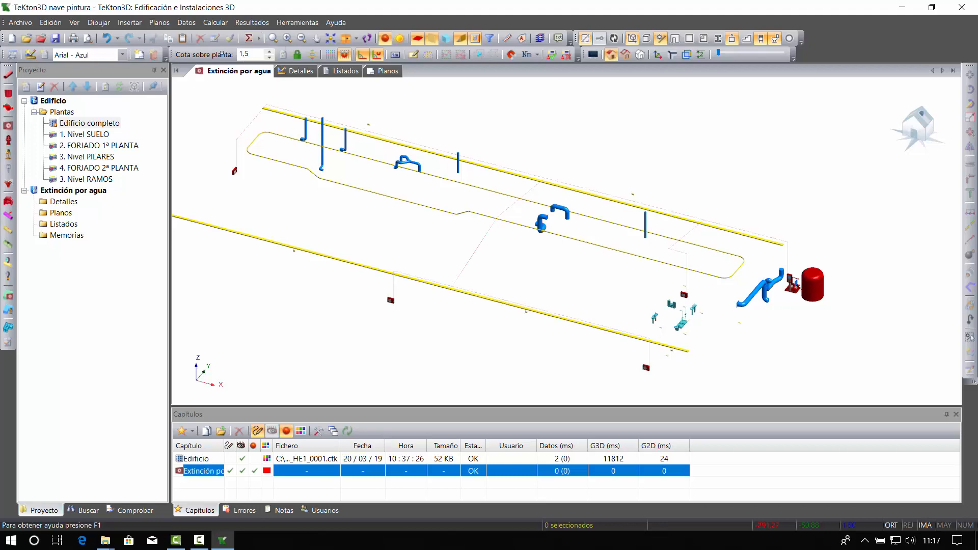
click(249, 43)
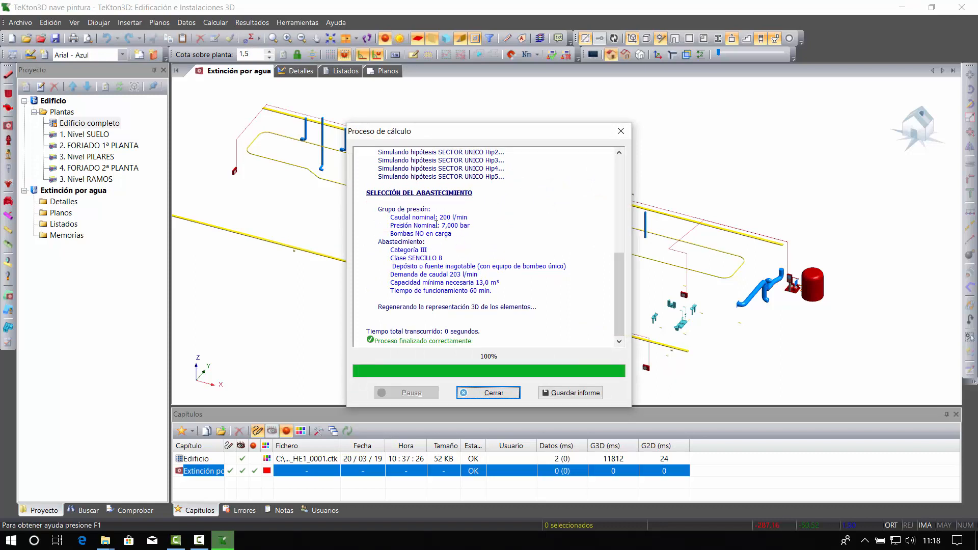
Review the pump flow and pressure, required tank capacity and calculated hypotheses in the calculation report, and close it.
drag(440, 218, 452, 217)
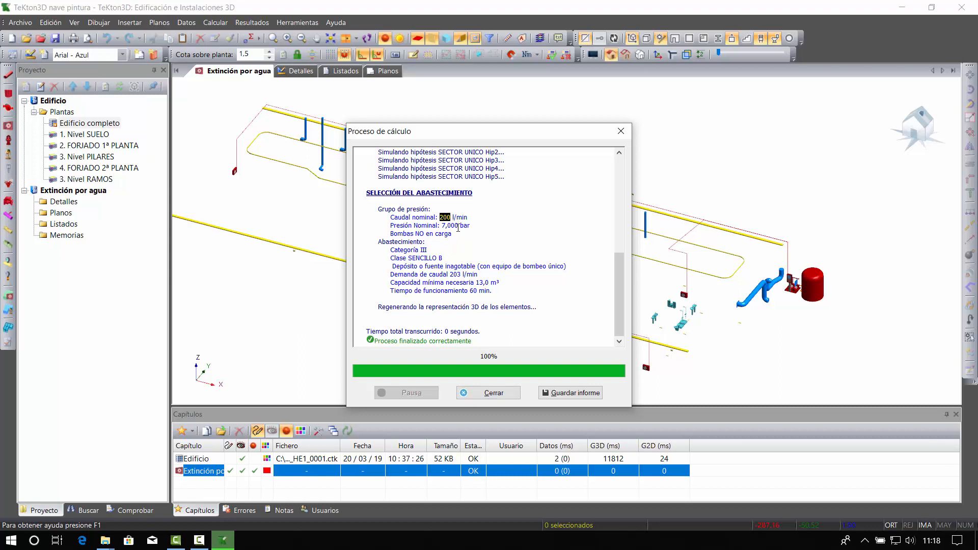
drag(442, 226, 417, 227)
drag(475, 282, 482, 285)
drag(615, 321, 620, 266)
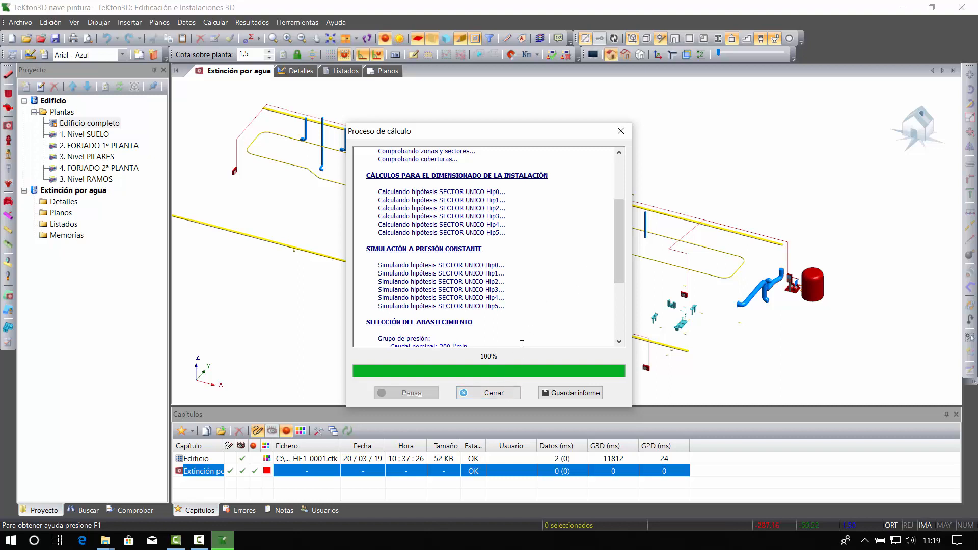
click(505, 392)
Turn on element information tips and inspect the calculated data of the water tank and the fire pump group.
middle_drag(578, 221, 481, 210)
scroll(480, 213, up, 3)
middle_drag(555, 193, 412, 223)
scroll(409, 229, up, 2)
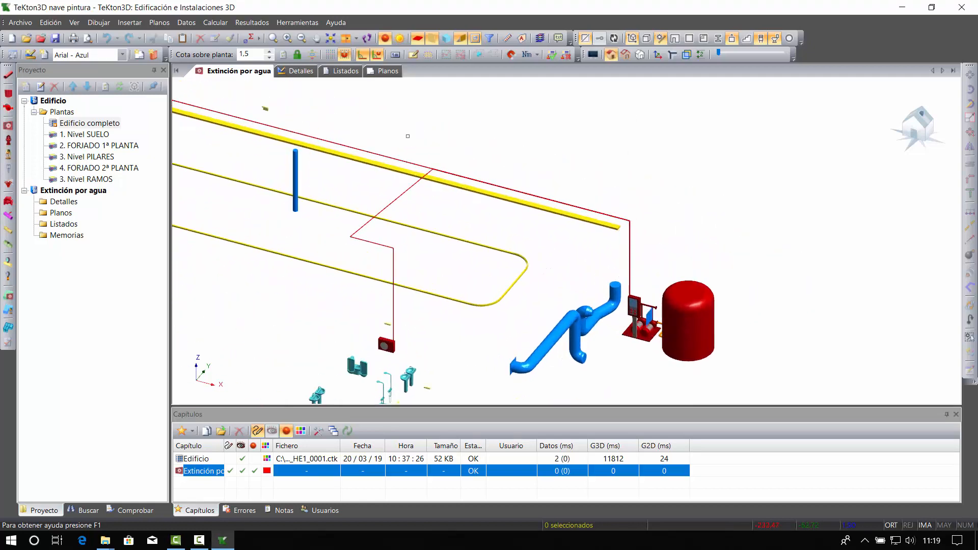
click(559, 41)
mouse_move(677, 287)
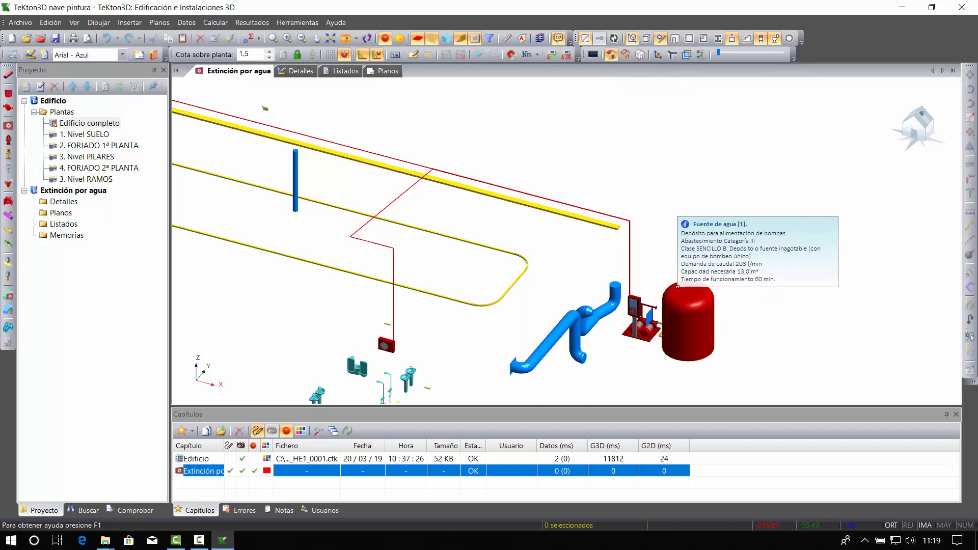
mouse_move(636, 332)
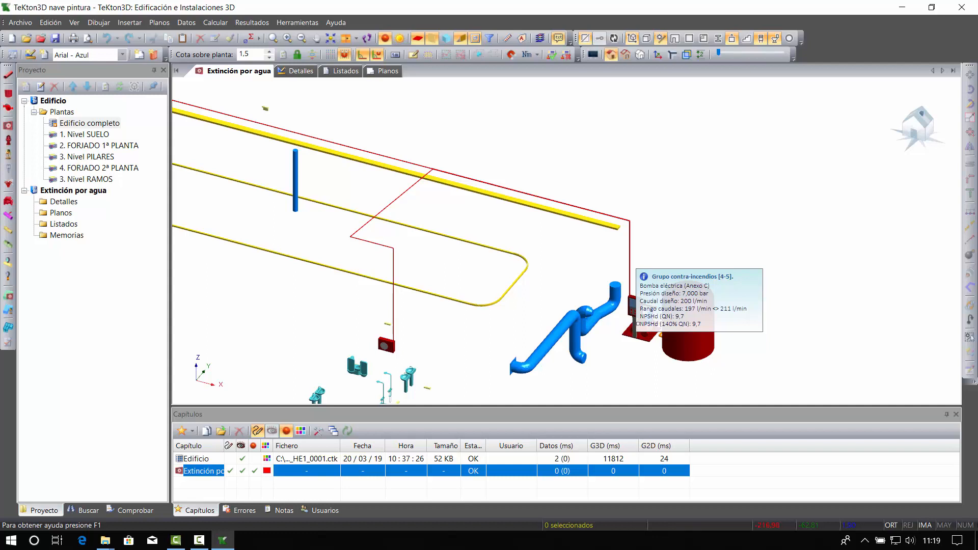
Inspect the calculated data of the main pipe along the eave, the nearest hose reel branch, the crossing branch and the opposite wall's pipe.
scroll(561, 260, up, 5)
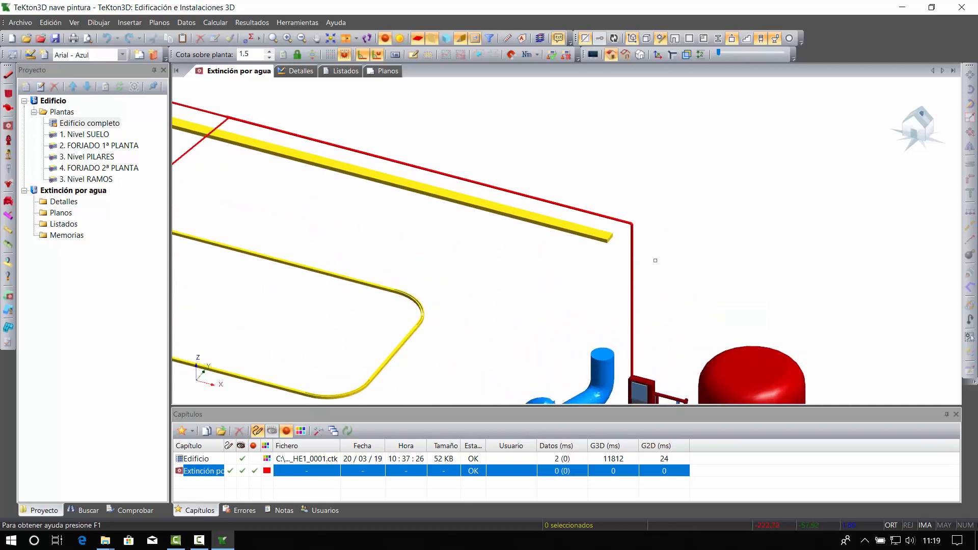
mouse_move(580, 209)
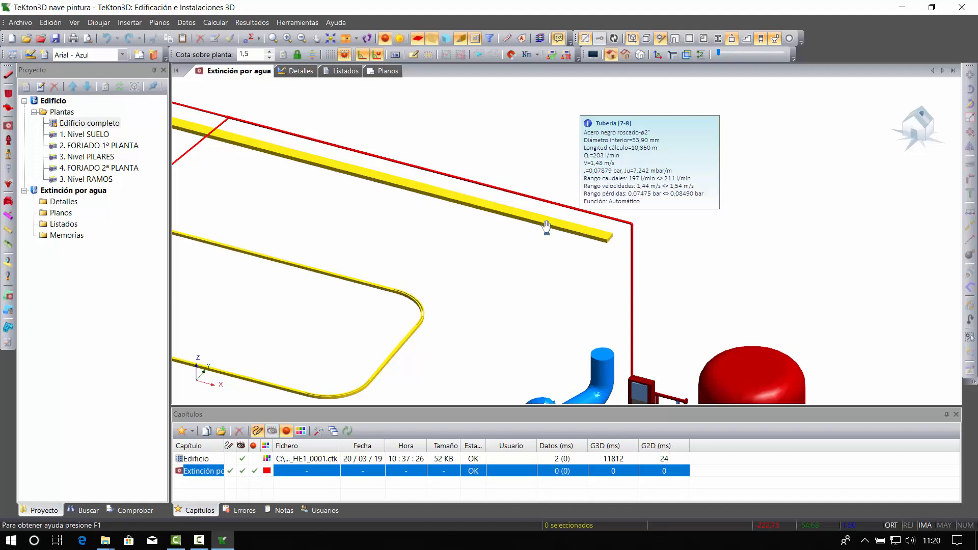
scroll(412, 186, down, 3)
mouse_move(588, 242)
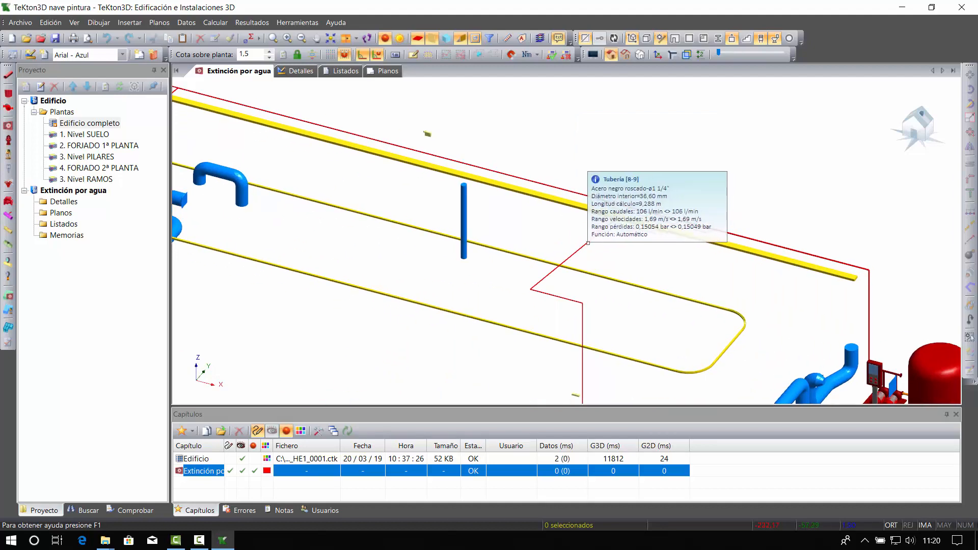
middle_drag(484, 202, 593, 199)
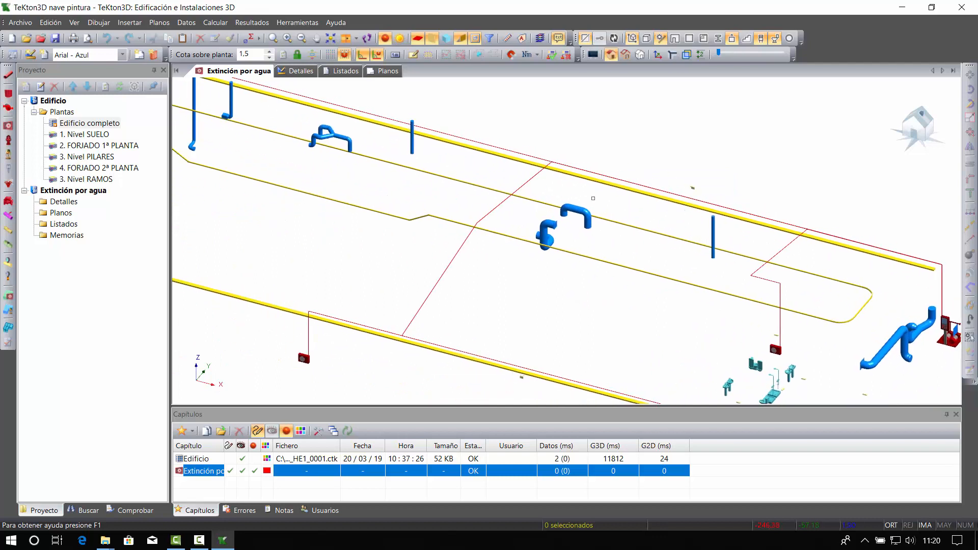
mouse_move(523, 184)
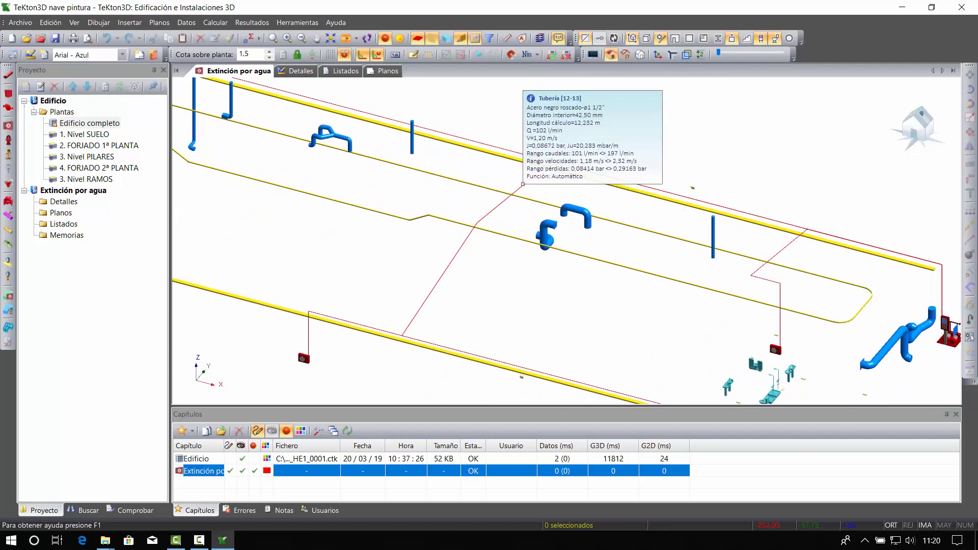
mouse_move(358, 324)
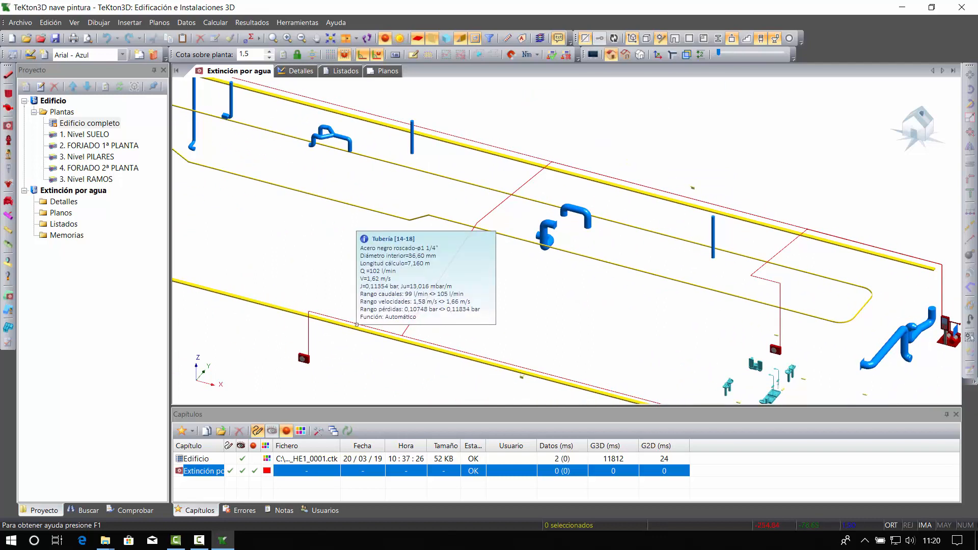
Inspect the calculated flow and pressure data of the hose reel at the building end farthest from the tank.
middle_drag(313, 217, 457, 269)
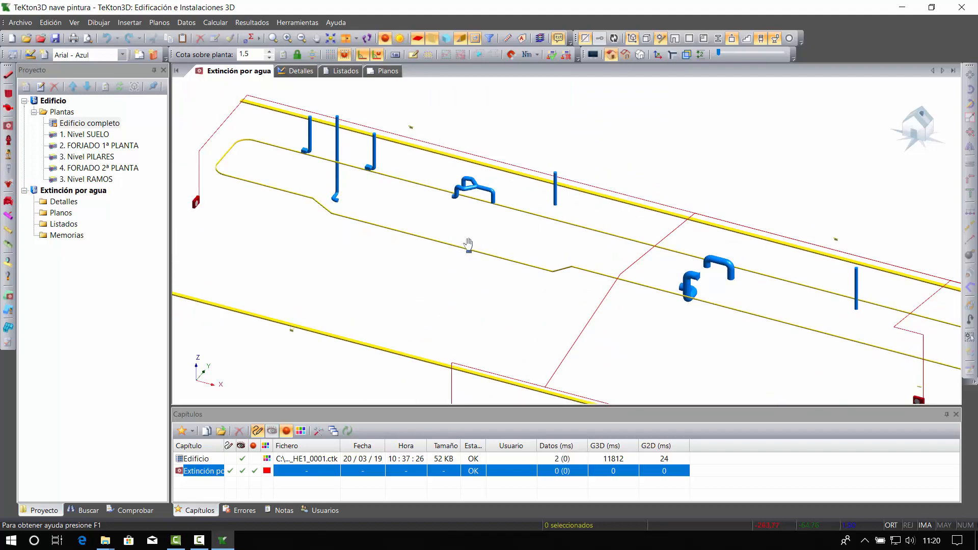
scroll(467, 245, down, 5)
middle_drag(463, 232, 565, 218)
scroll(537, 238, up, 6)
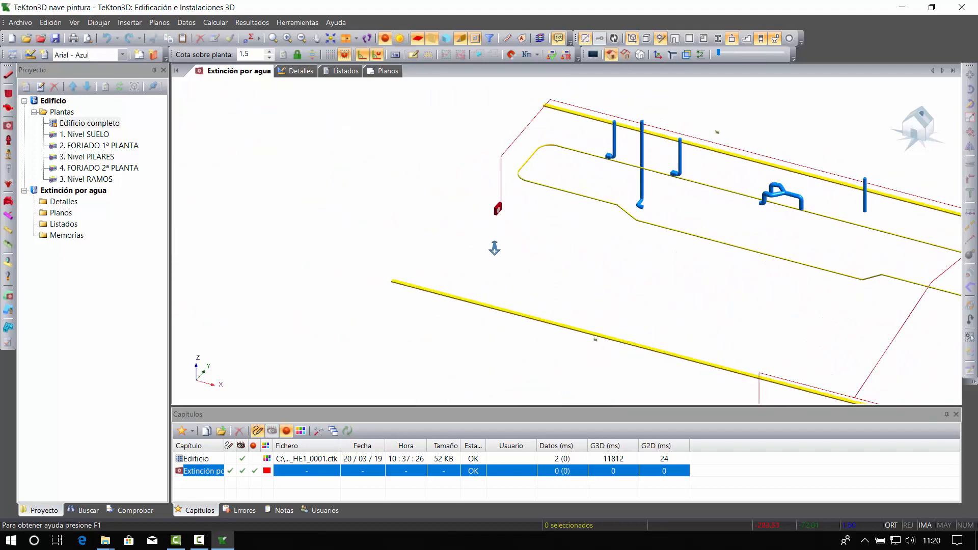
mouse_move(437, 187)
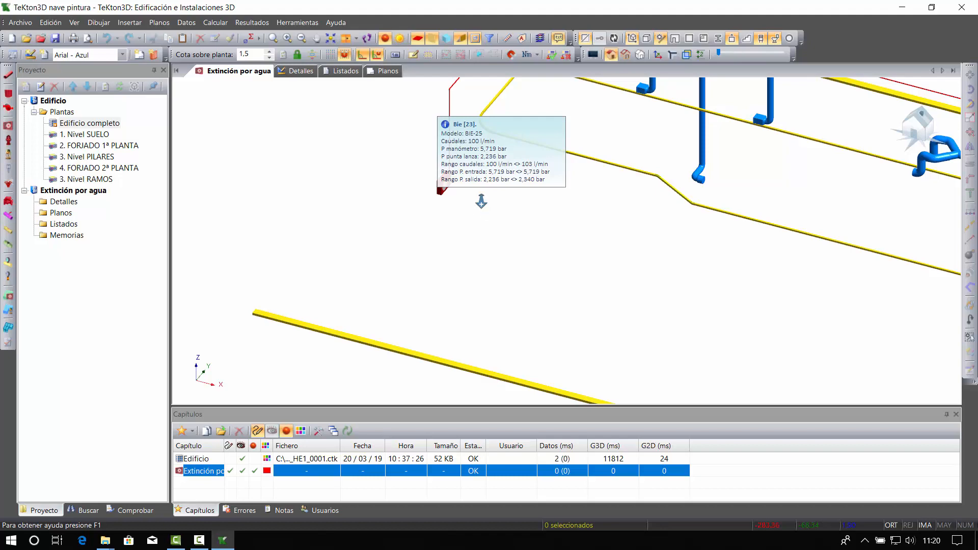
scroll(478, 197, down, 5)
middle_drag(409, 175, 418, 273)
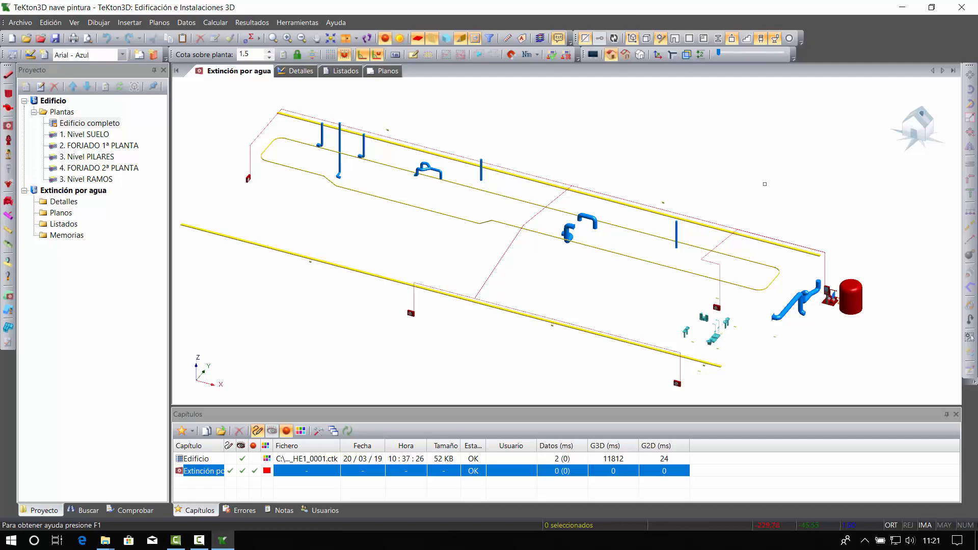
Create a new listing containing the Tabla de resultados de hipótesis de funcionamiento for the water extinguishing installation.
click(63, 224)
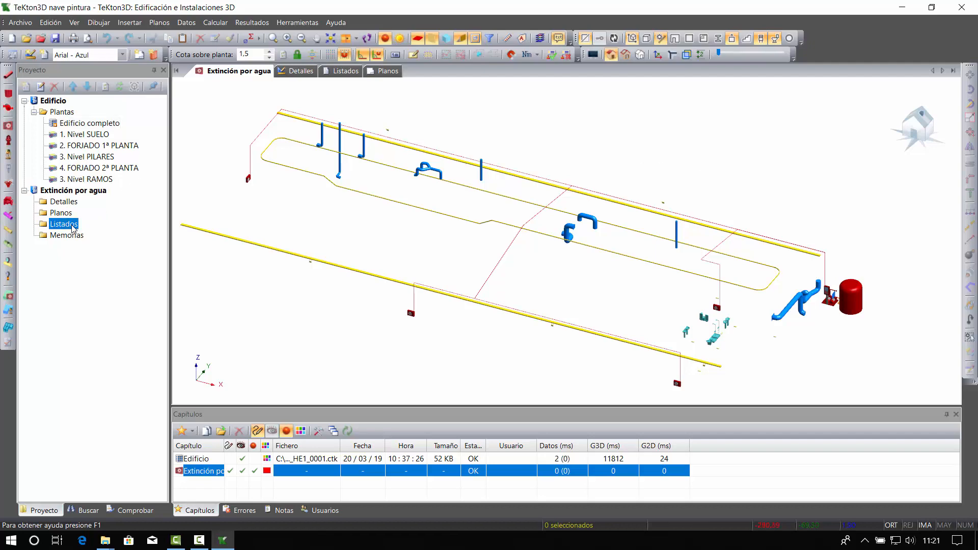
right_click(71, 226)
click(98, 234)
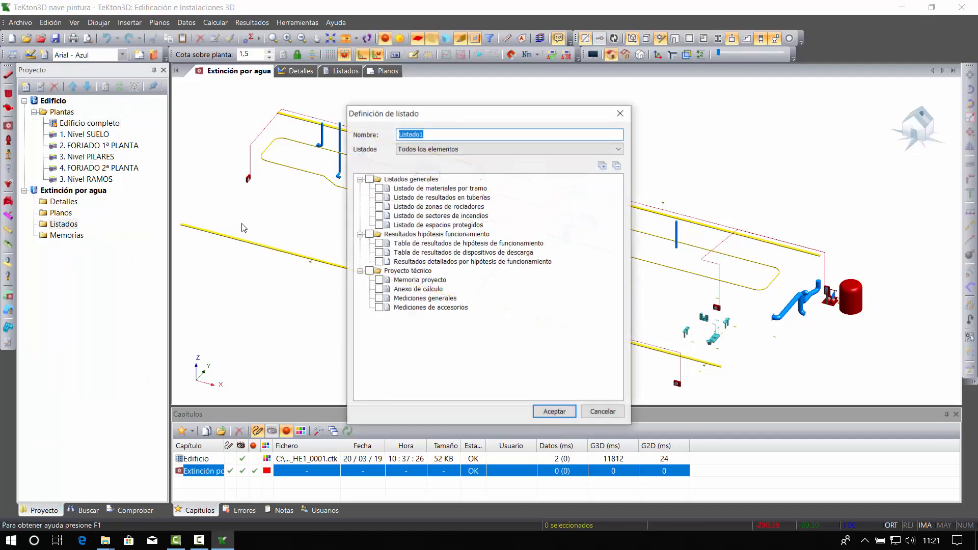
click(379, 243)
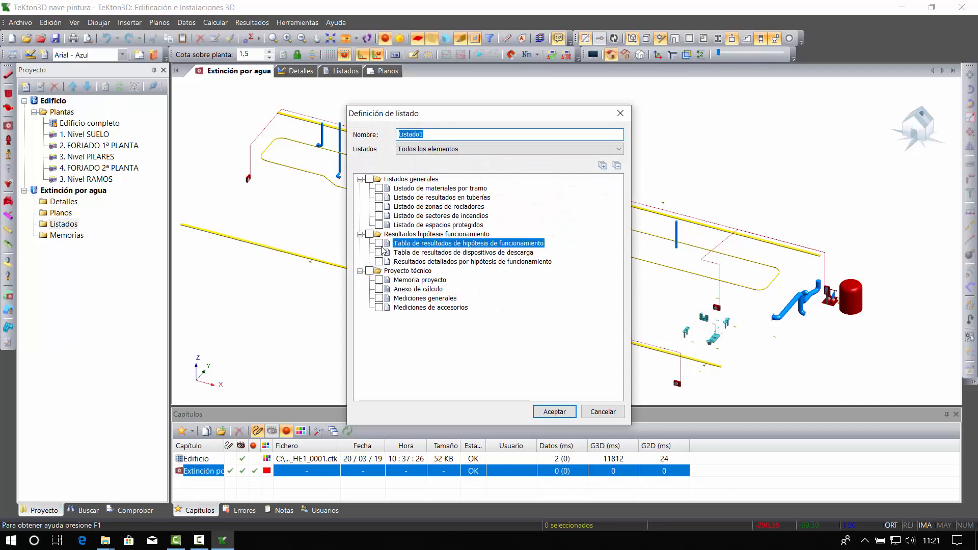
click(554, 411)
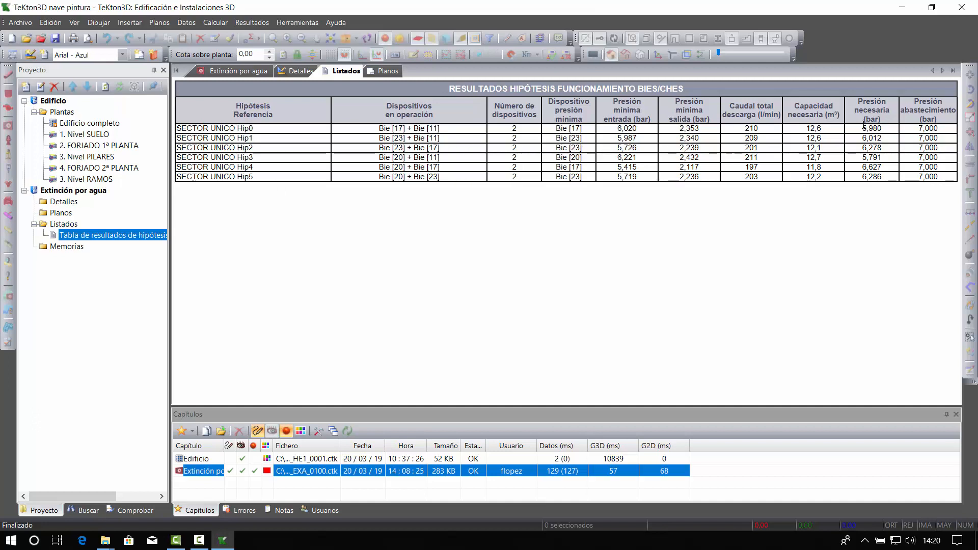
Review the hypothesis table's required pressure, total discharge flow, minimum-pressure device, minimum inlet pressure, supply pressure and operating device combinations.
drag(880, 129, 860, 107)
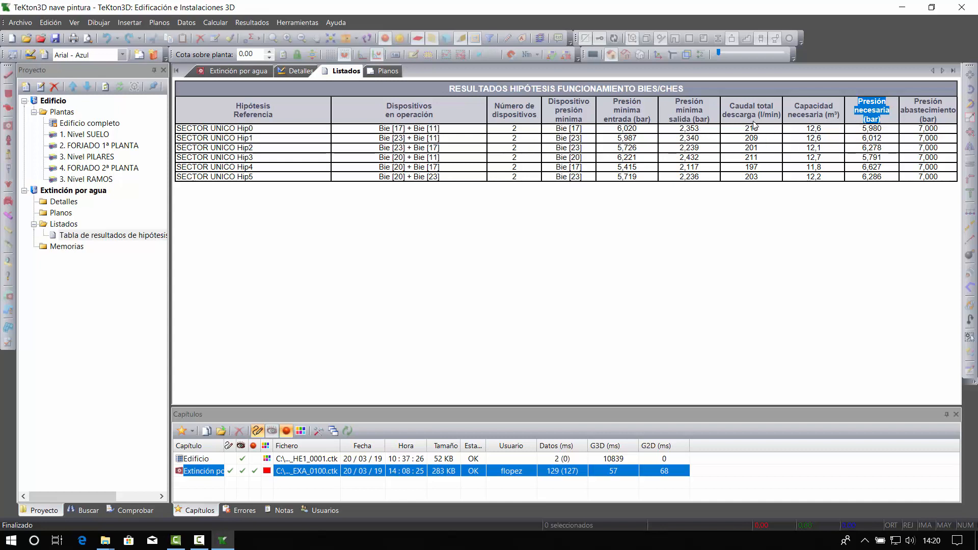
click(780, 115)
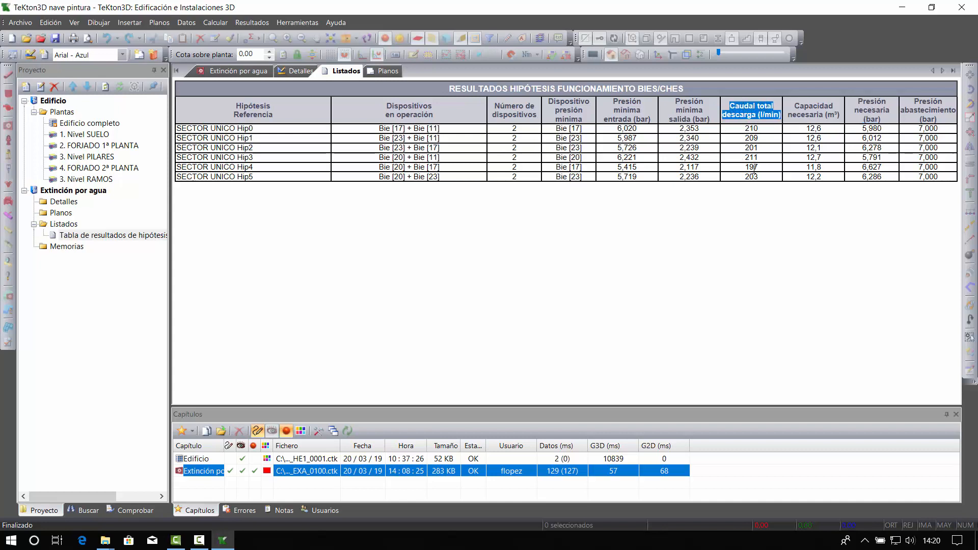
click(713, 122)
drag(587, 123, 553, 101)
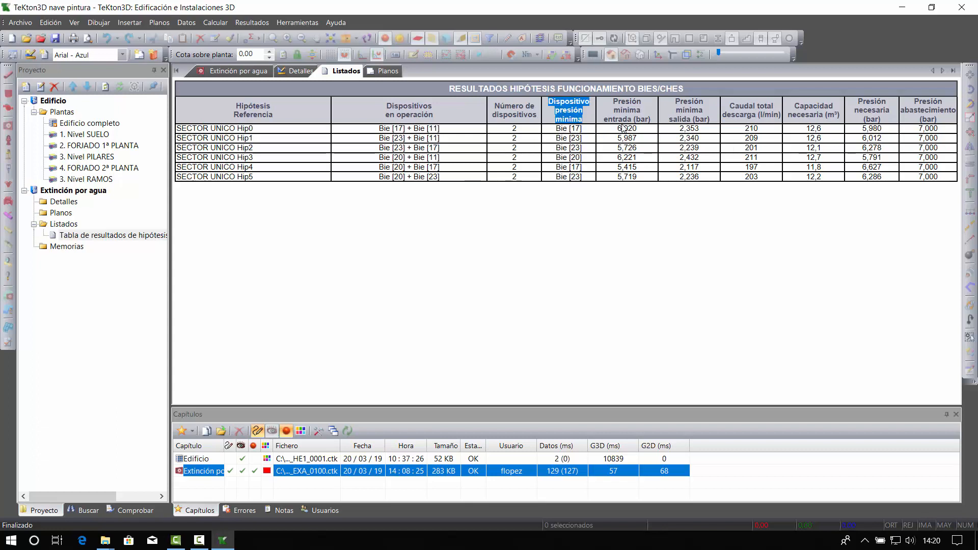
drag(700, 128, 613, 118)
click(701, 131)
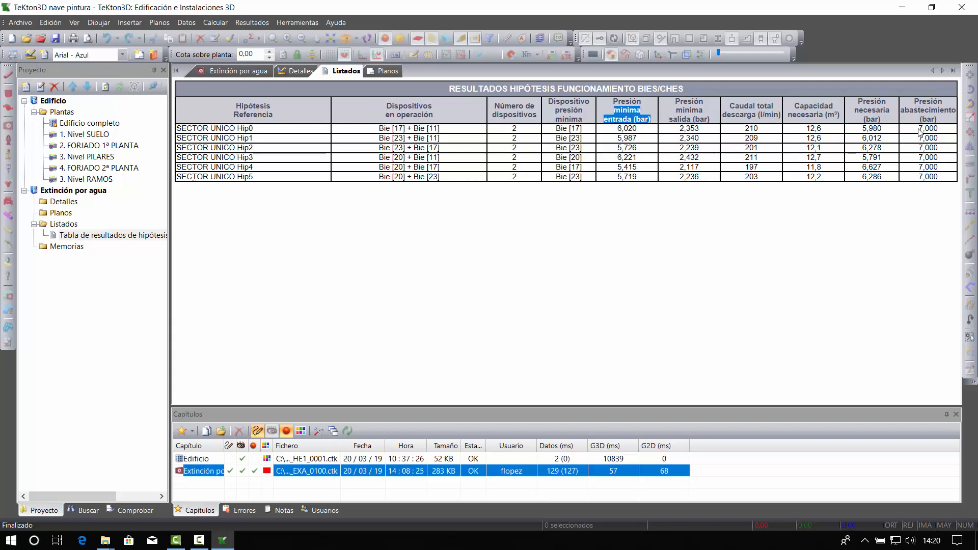
drag(918, 128, 937, 129)
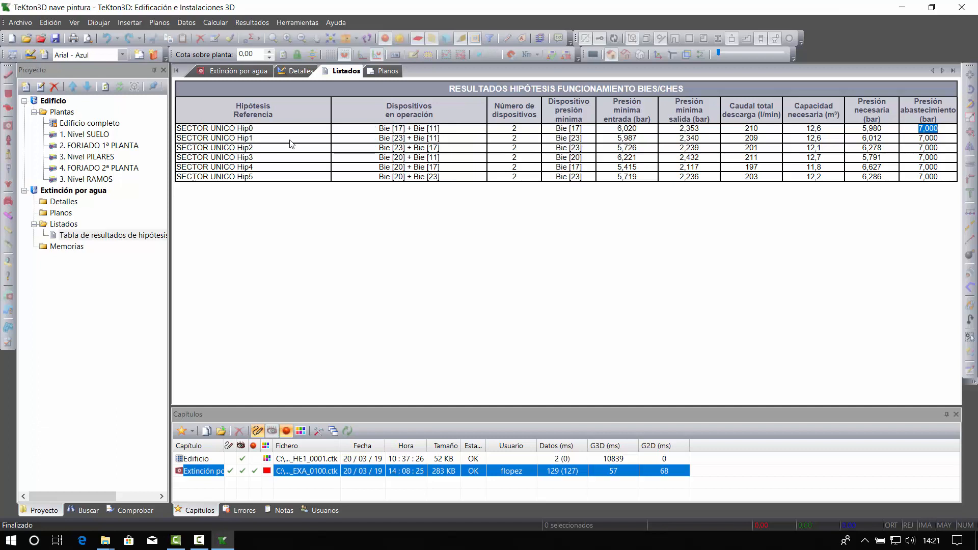
drag(378, 129, 444, 131)
drag(380, 138, 446, 141)
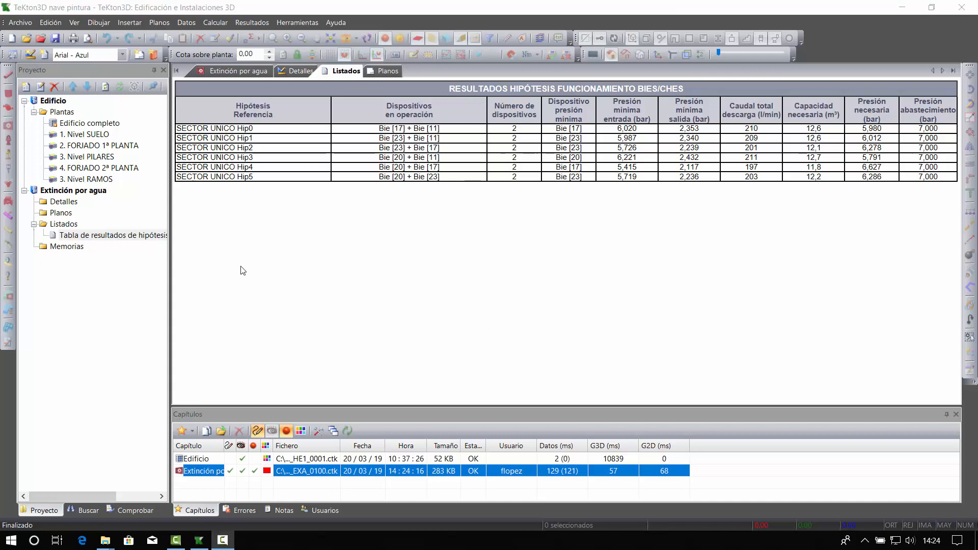
Create another listing that combines the Memoria proyecto and the Anexo de cálculo.
right_click(64, 226)
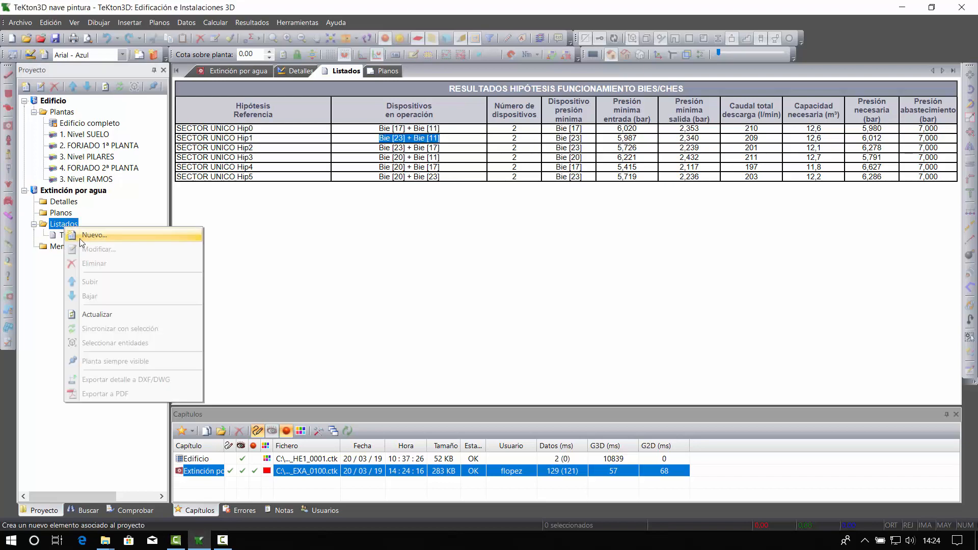
click(99, 234)
click(379, 279)
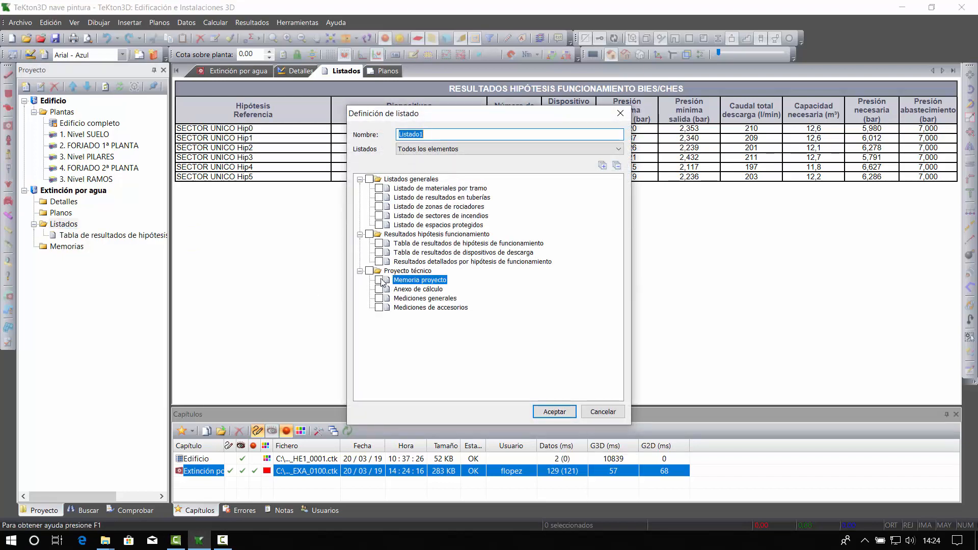
click(380, 289)
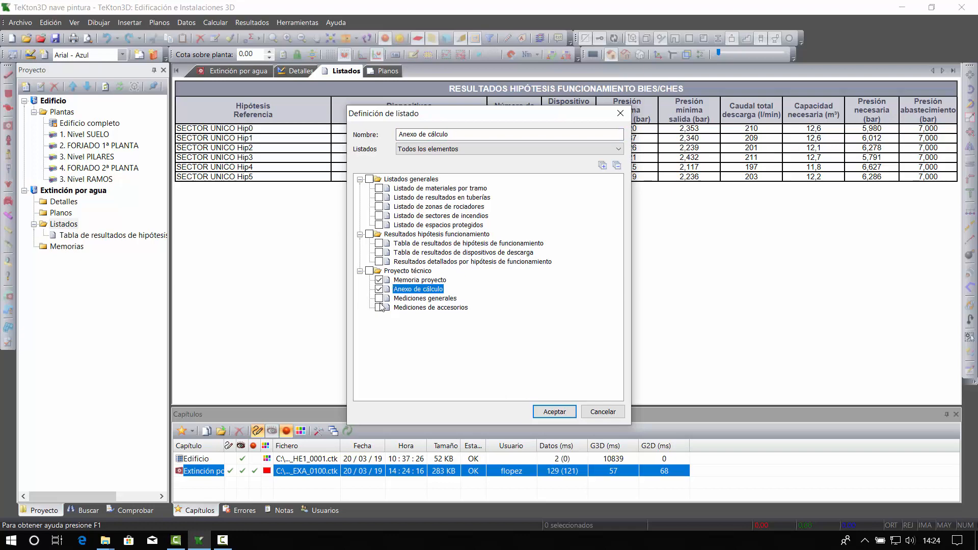
click(541, 410)
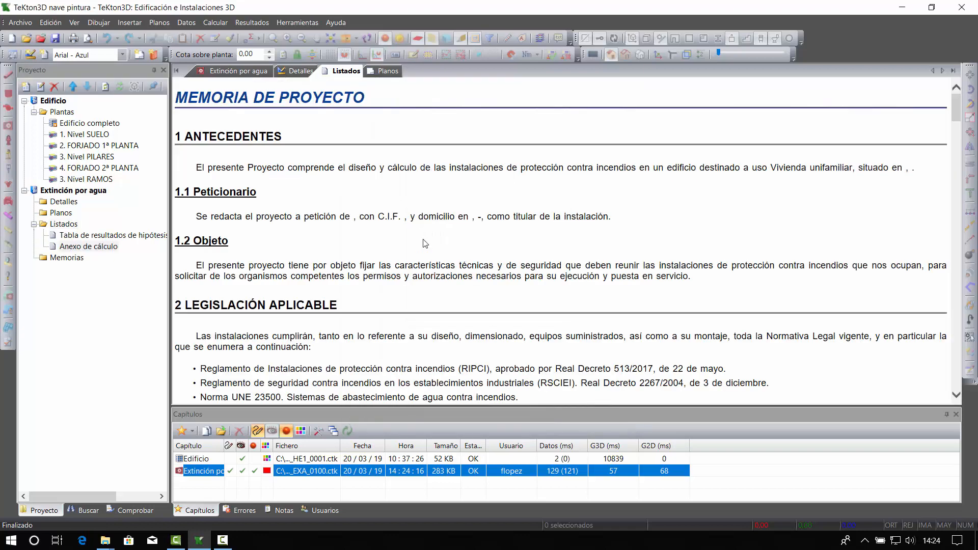
Read through the project report's applicable legislation, building description, fire sectors, hose reel installation and water supply sections.
scroll(375, 213, down, 2)
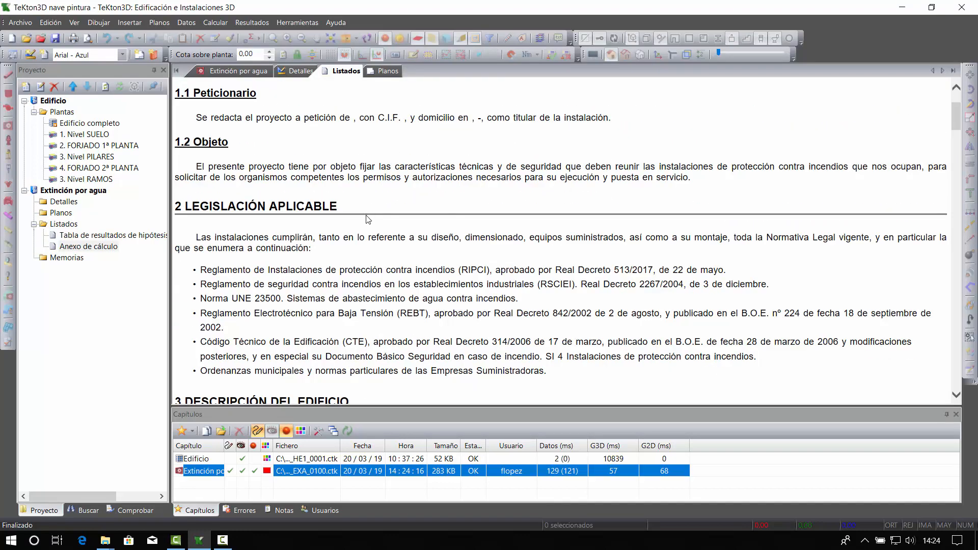
scroll(368, 220, down, 3)
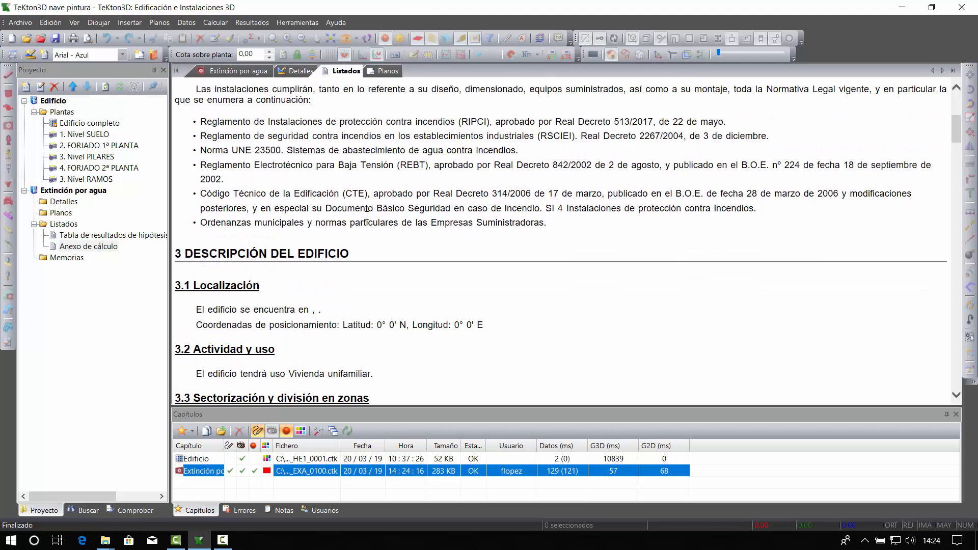
scroll(367, 215, down, 5)
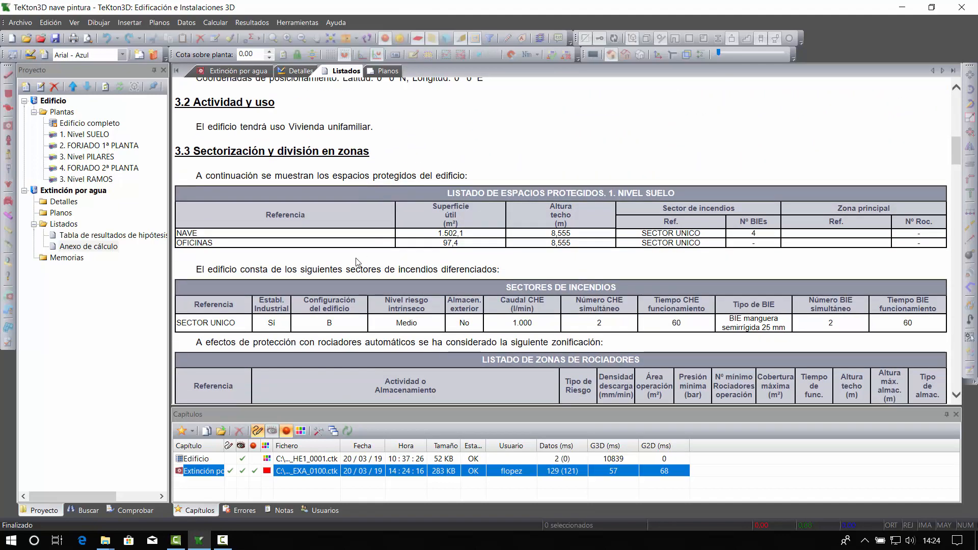
scroll(292, 219, down, 2)
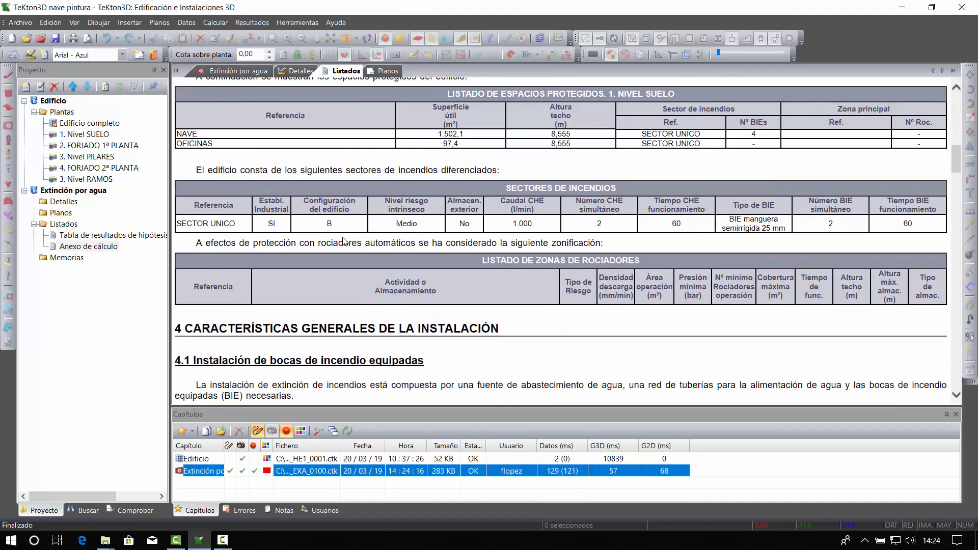
scroll(335, 259, down, 4)
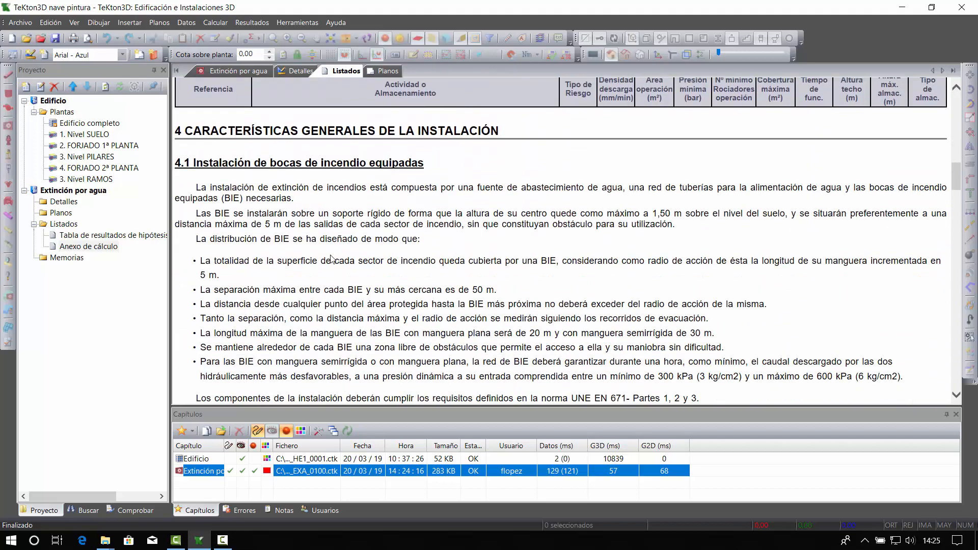
scroll(331, 259, down, 9)
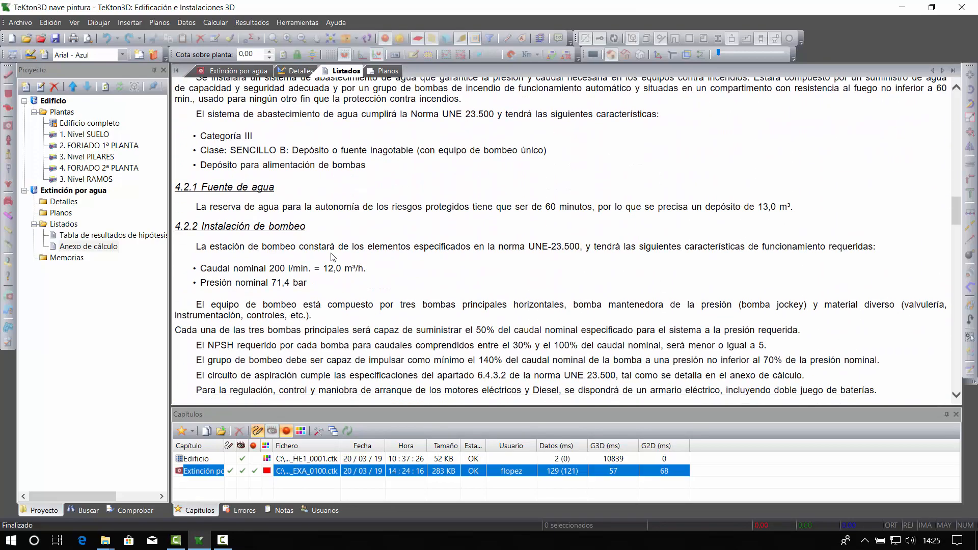
Read through the calculation annex's design bases, hydraulic formulas and results summary by operating hypothesis.
scroll(333, 257, down, 6)
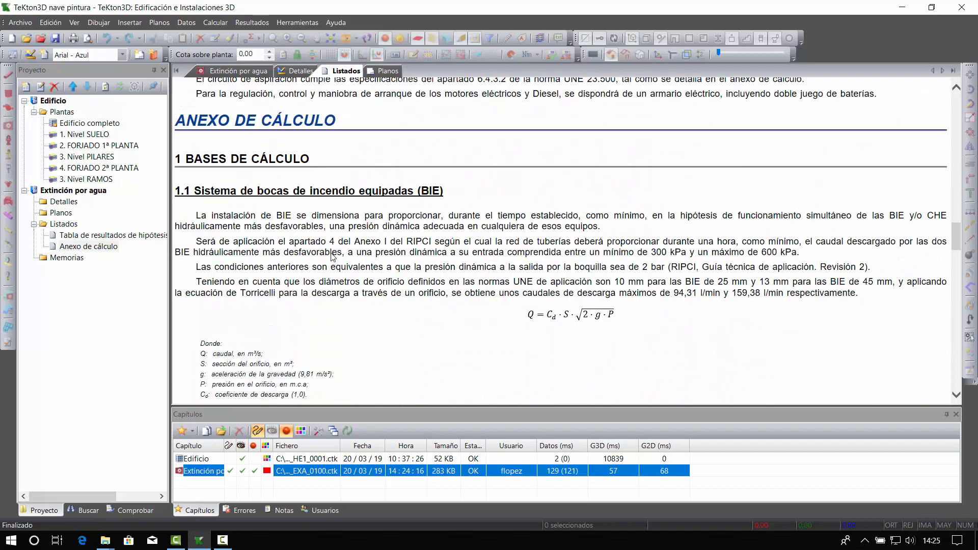
scroll(332, 257, down, 10)
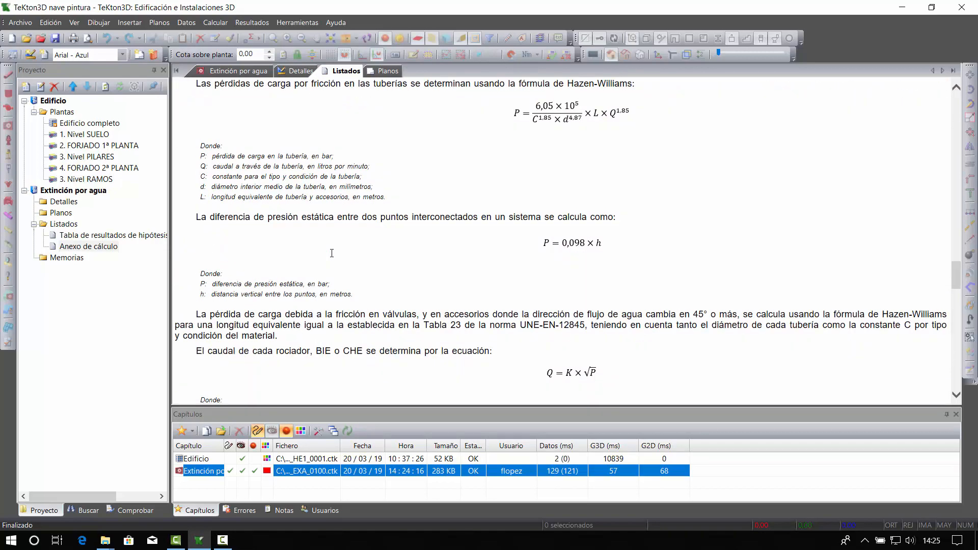
scroll(333, 255, down, 3)
scroll(335, 255, down, 4)
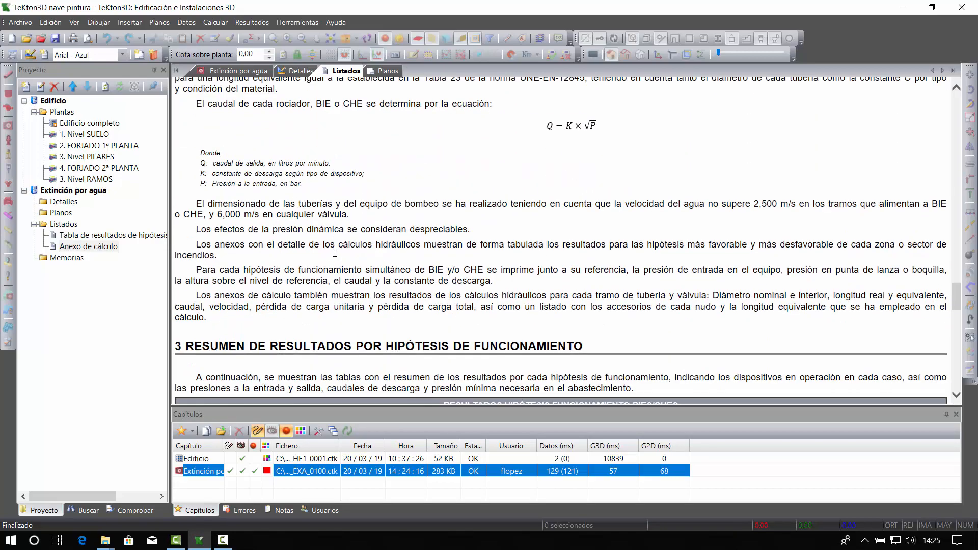
scroll(334, 253, down, 2)
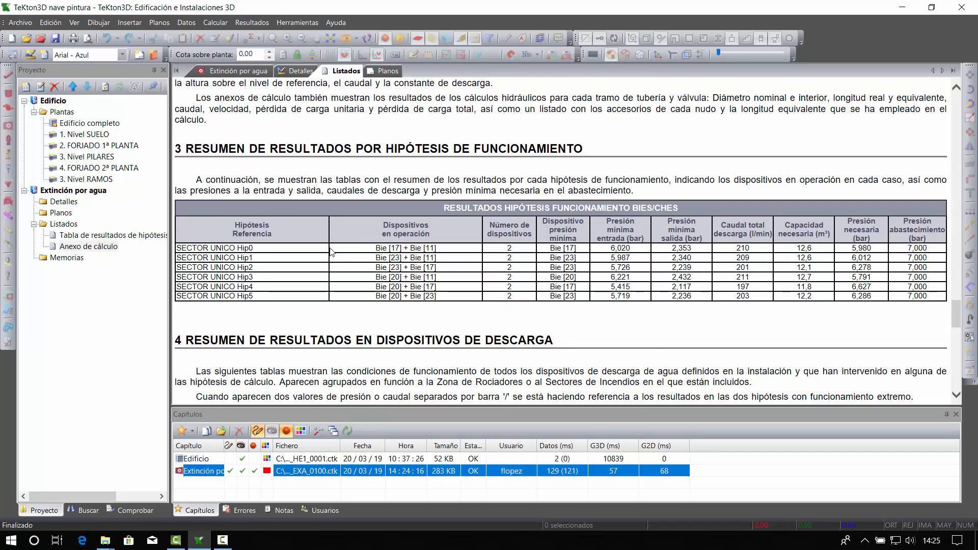
scroll(332, 252, down, 2)
scroll(332, 252, up, 1)
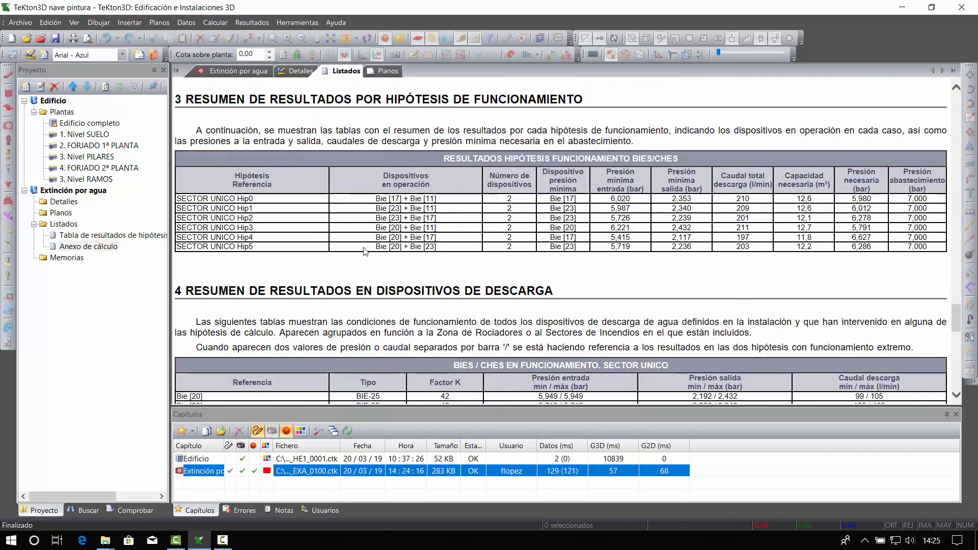
Read the calculation annex's discharge device results and the suction pipe NPSH check.
scroll(364, 251, down, 4)
scroll(358, 248, down, 5)
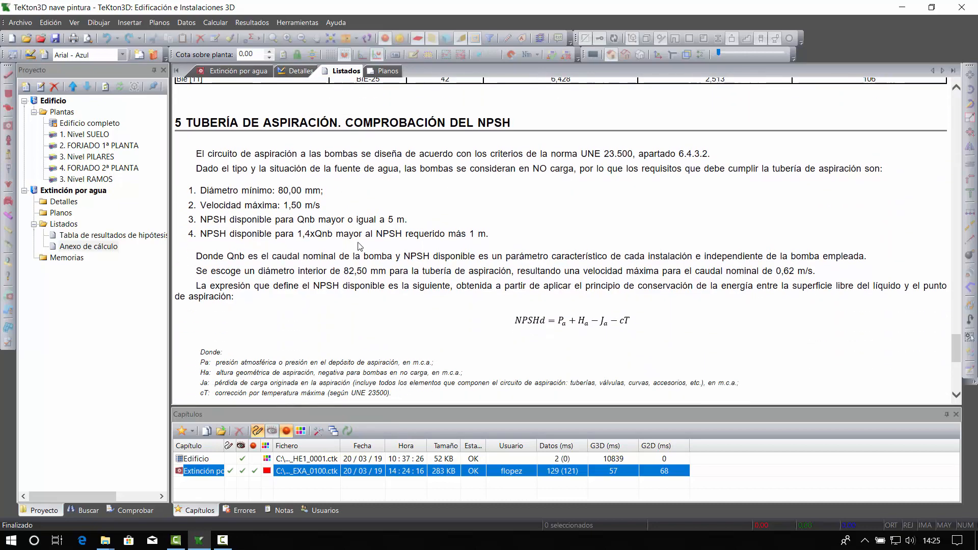
scroll(359, 246, down, 6)
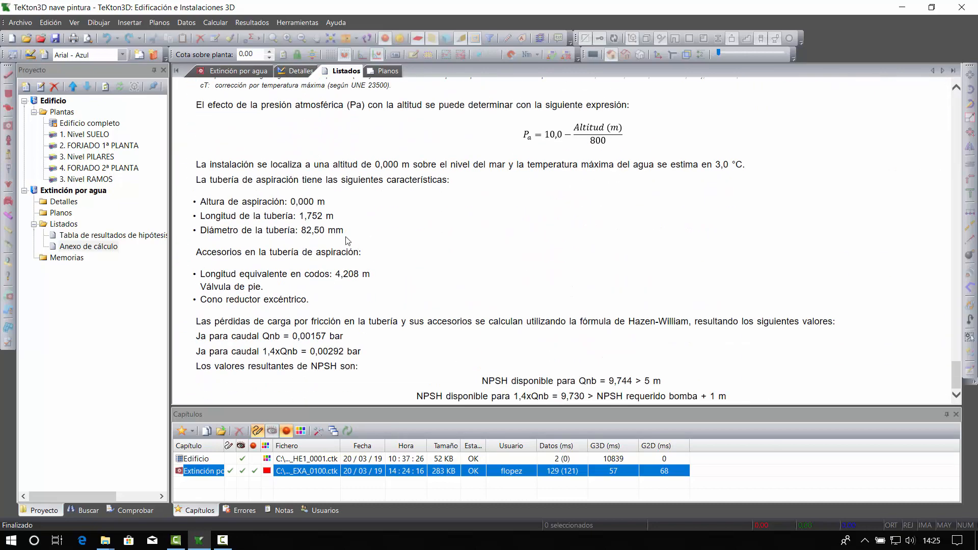
Create a listing with the Resultados detallados por hipótesis de funcionamiento.
click(68, 225)
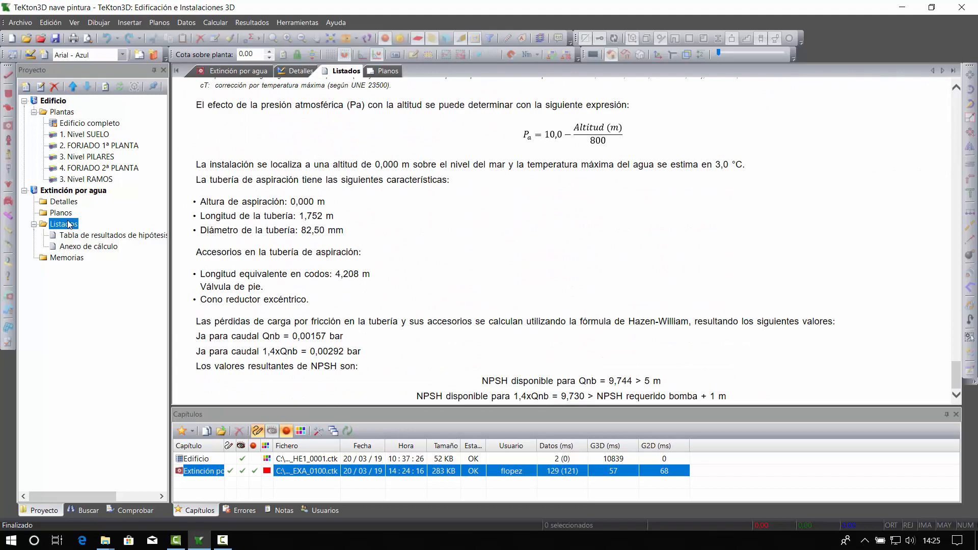
right_click(68, 225)
click(84, 229)
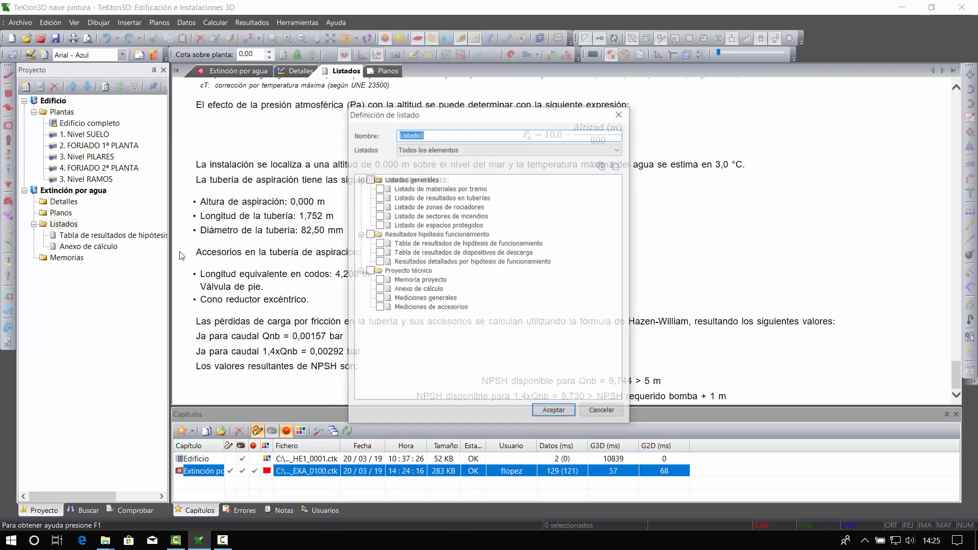
click(379, 261)
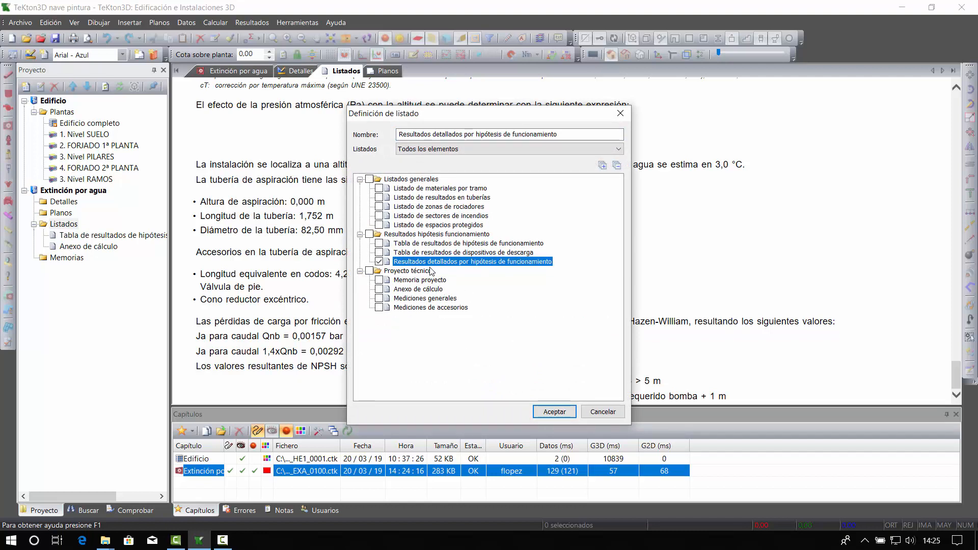
click(551, 414)
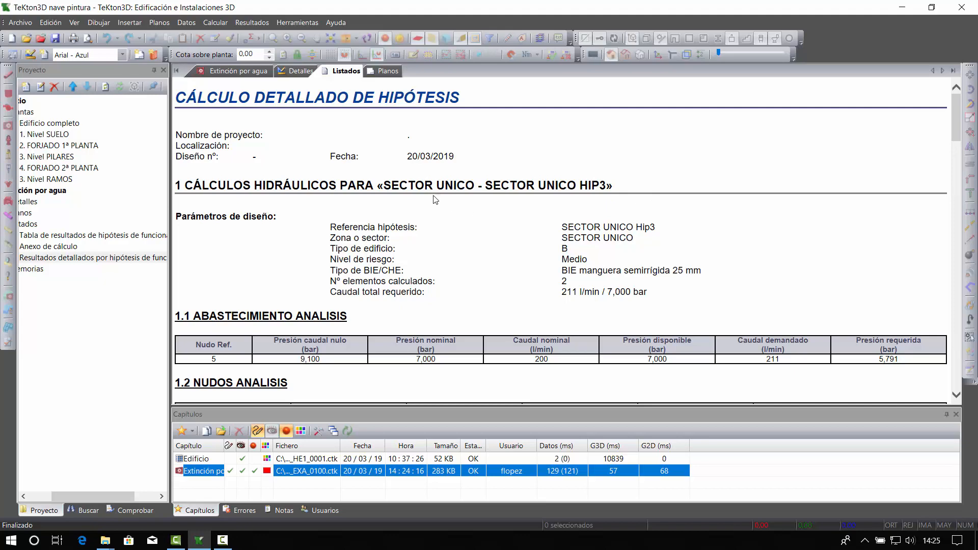
Review the detailed hydraulic calculation of hypothesis Hip3, covering supply analysis, node analysis and pipe information.
scroll(471, 217, down, 3)
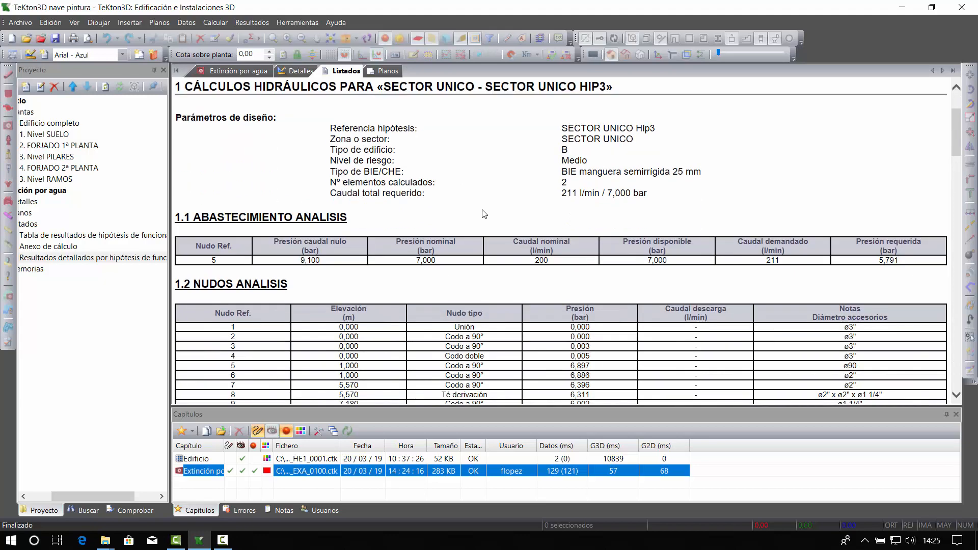
scroll(558, 238, down, 8)
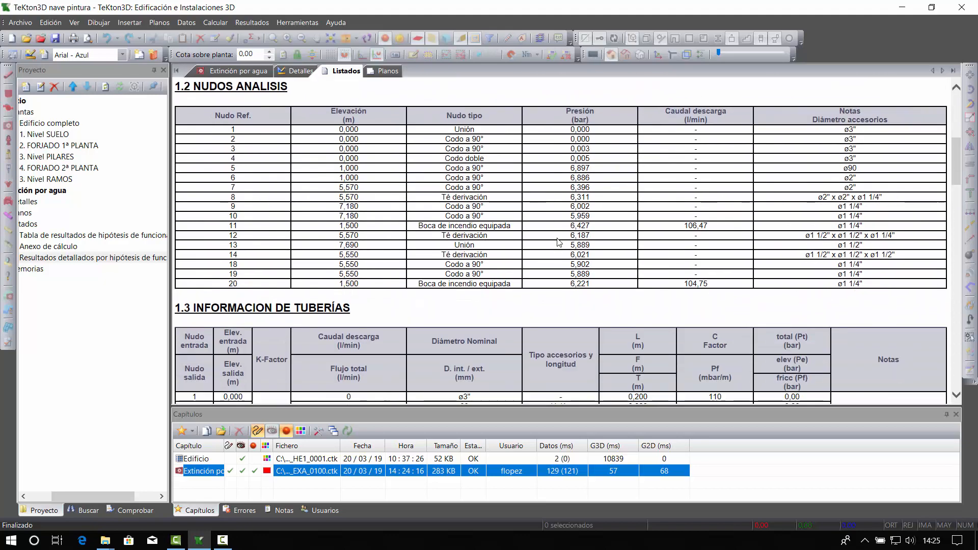
scroll(232, 148, up, 4)
scroll(232, 145, up, 2)
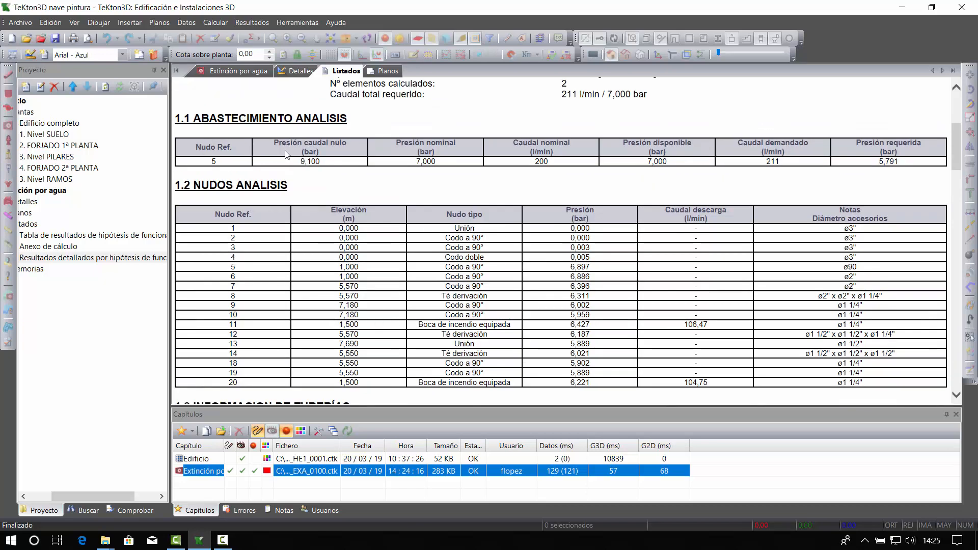
scroll(296, 188, down, 2)
scroll(280, 285, down, 5)
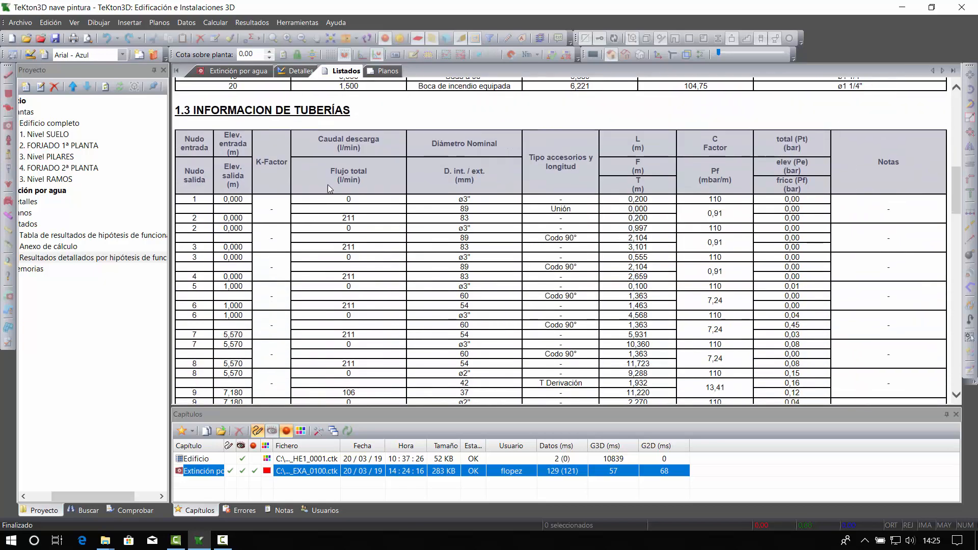
scroll(339, 214, down, 19)
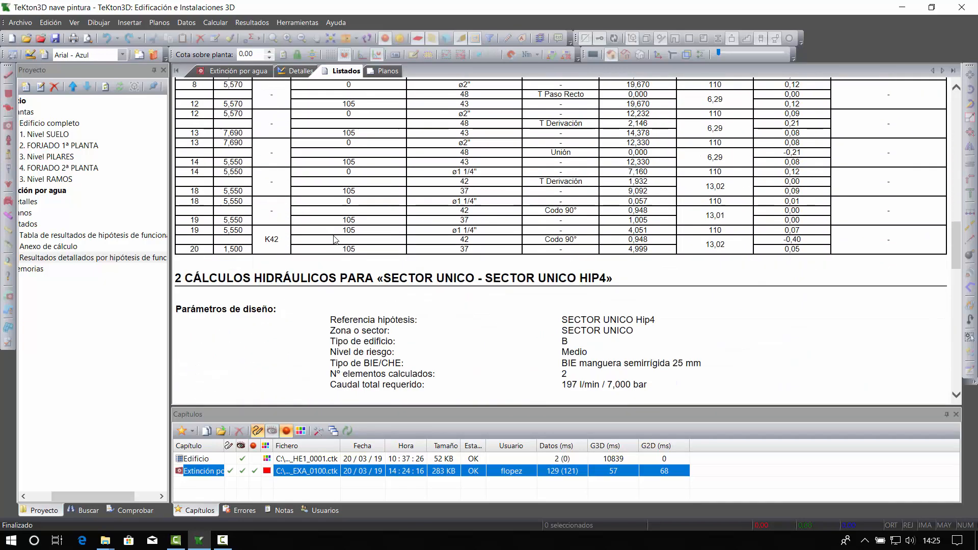
Review the design parameters, supply, node and pipe tables of hypothesis Hip4.
scroll(335, 237, down, 3)
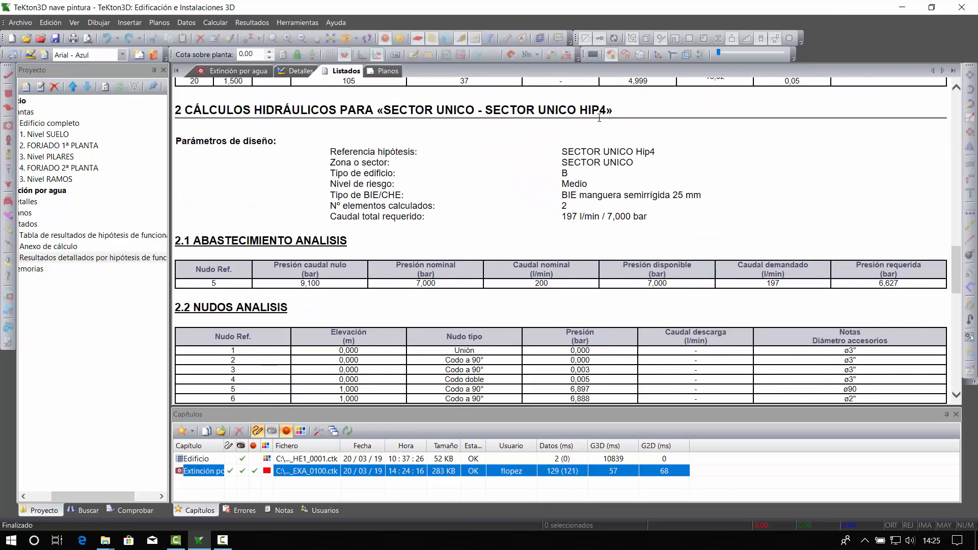
scroll(478, 241, down, 20)
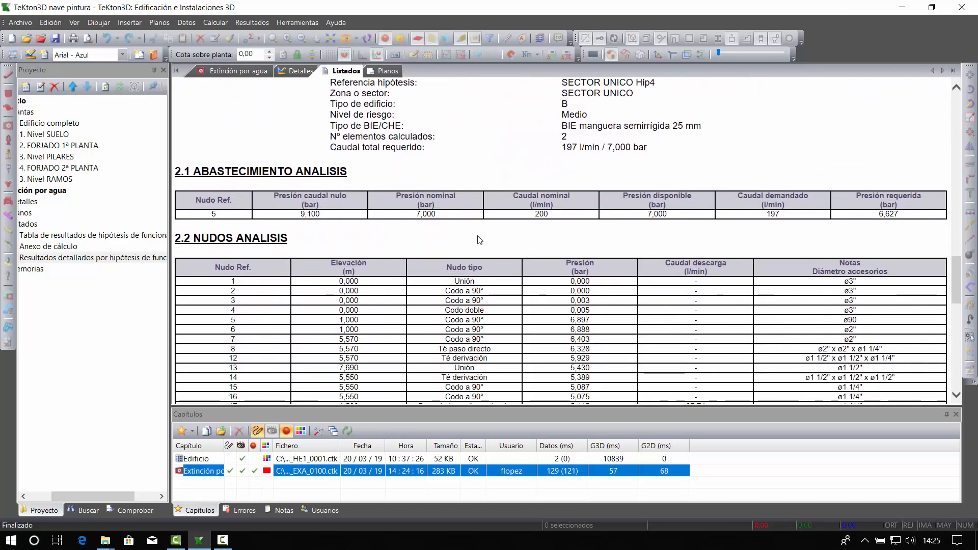
scroll(482, 240, down, 5)
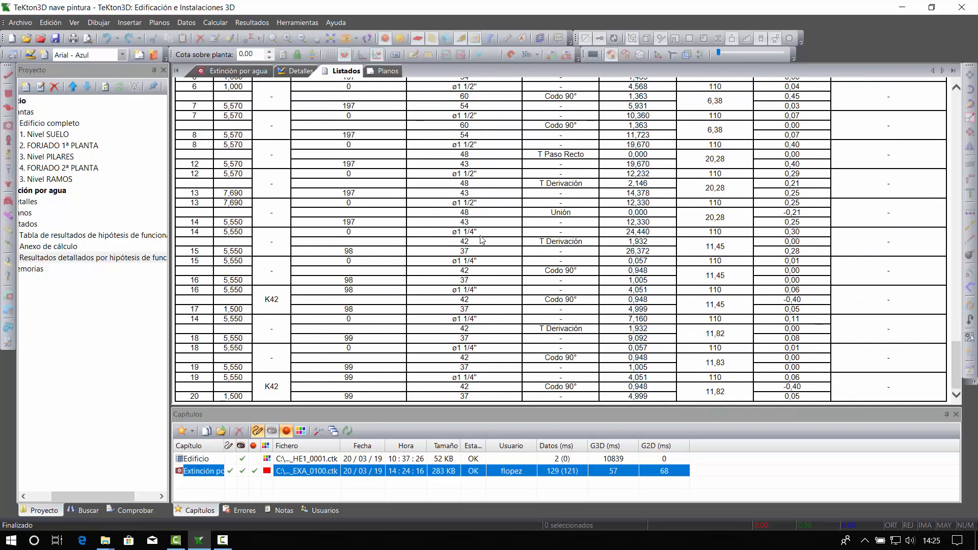
scroll(481, 237, up, 10)
scroll(481, 235, up, 7)
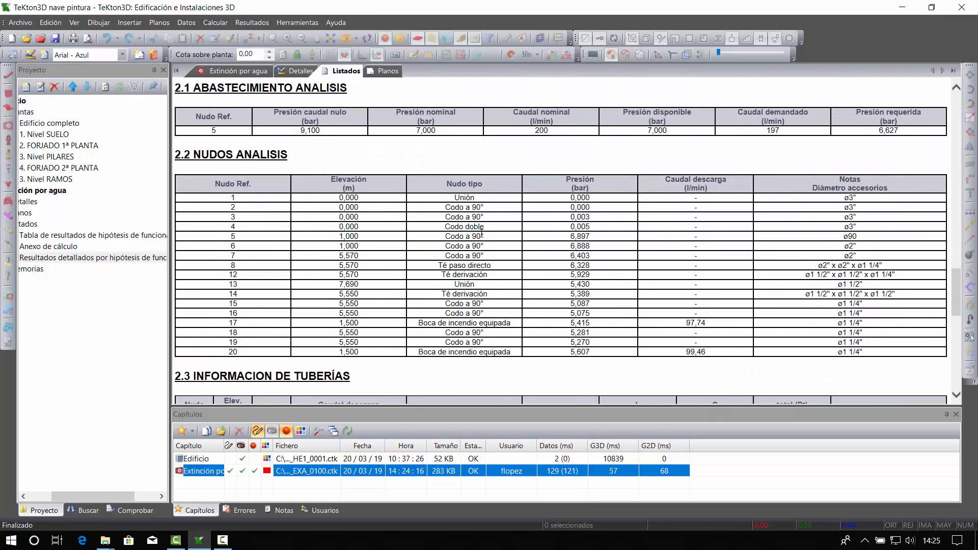
Widen the project tree enough to show more of the listing names and the PDF export option.
right_click(442, 174)
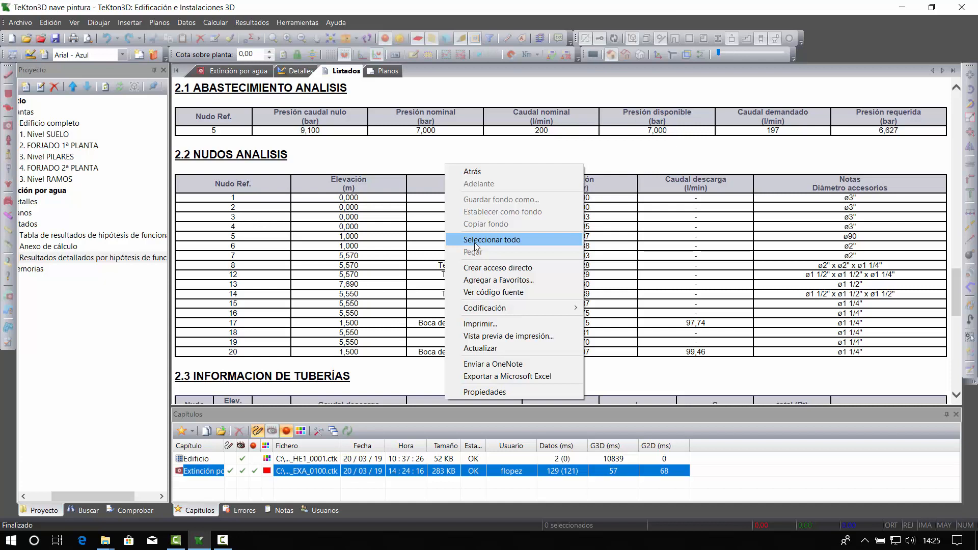
click(376, 156)
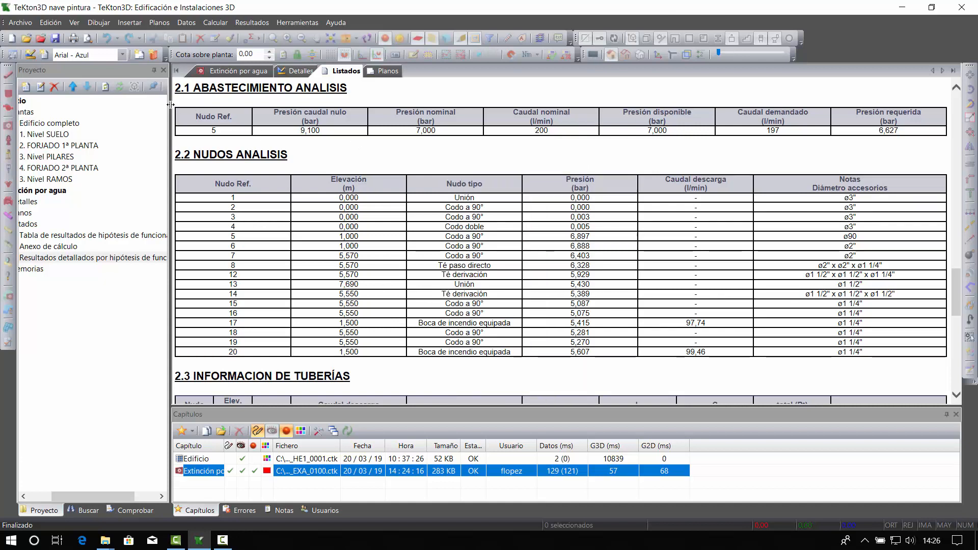
drag(173, 105, 221, 105)
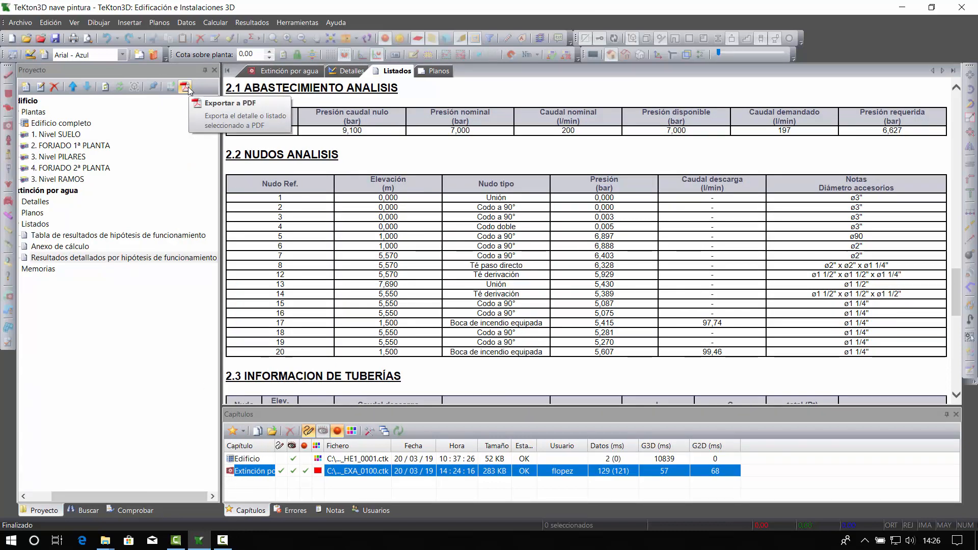
drag(222, 121, 195, 122)
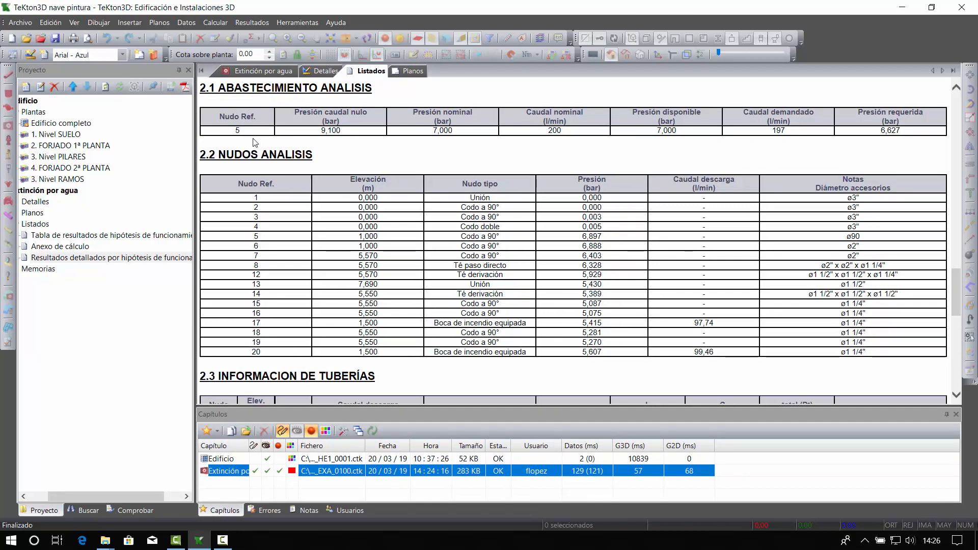
Create a Distribución en planta detail of Edificio completo for the water extinguishing network, keeping the default contents.
click(262, 71)
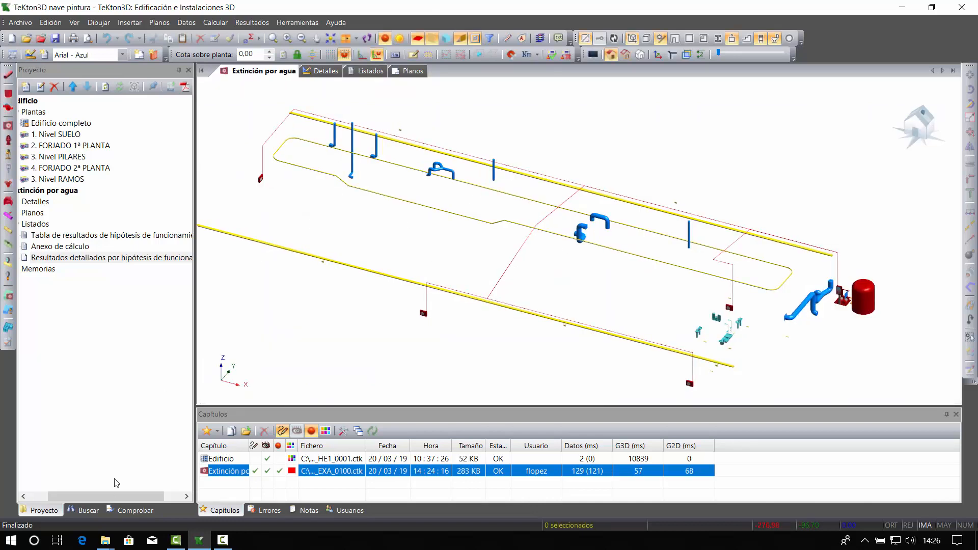
drag(117, 496, 97, 496)
click(65, 202)
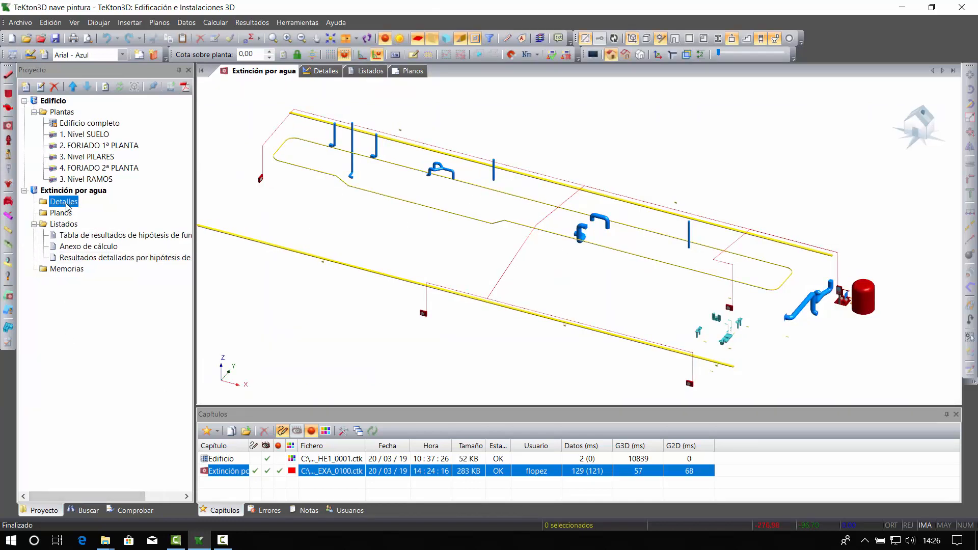
right_click(66, 206)
click(99, 213)
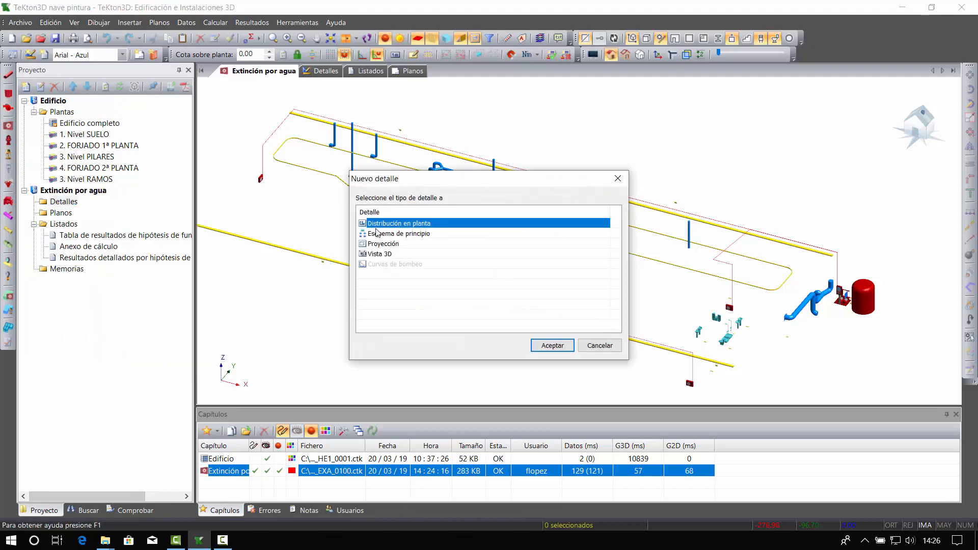
click(535, 345)
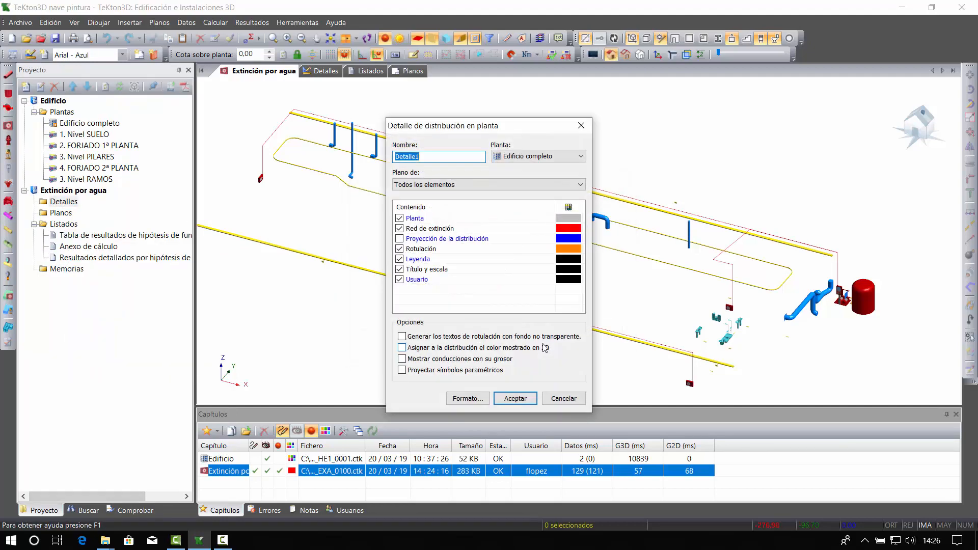
click(530, 157)
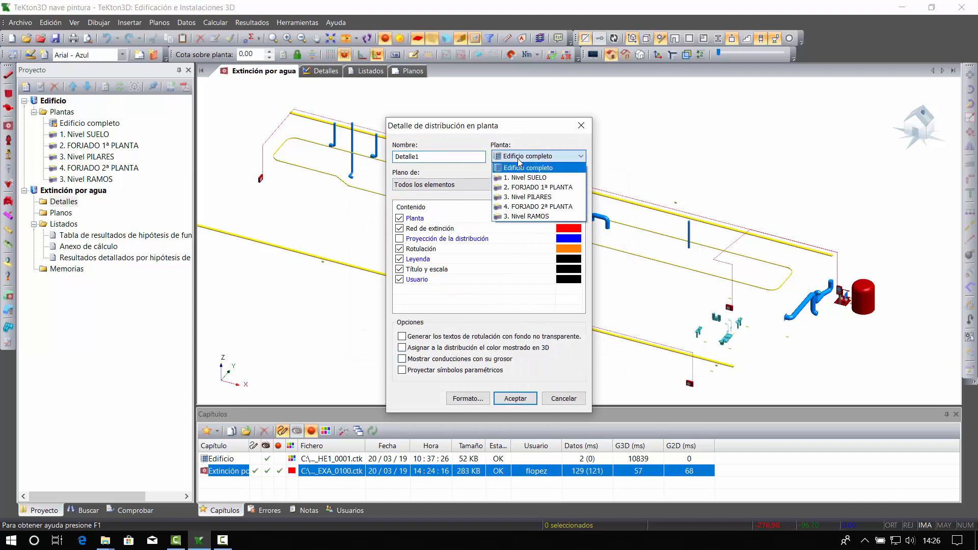
click(532, 168)
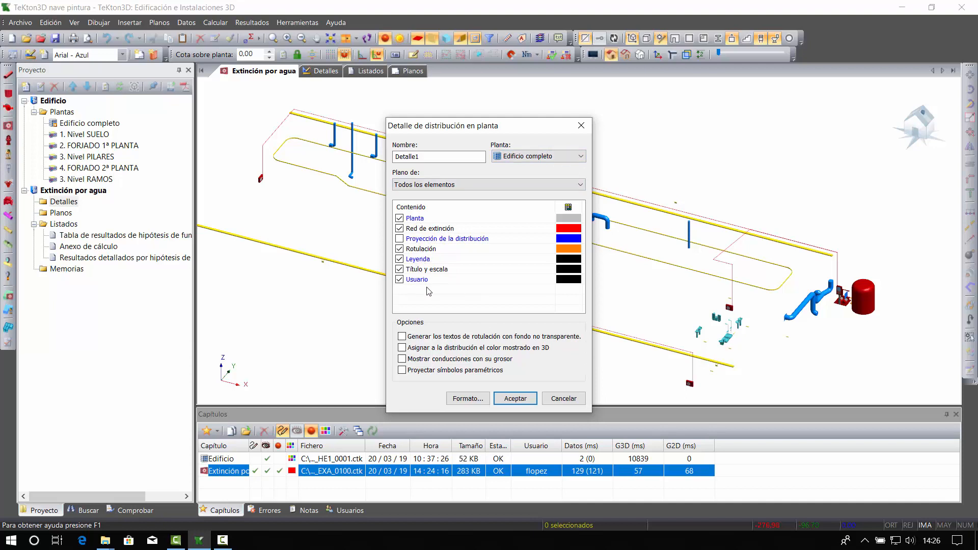
click(516, 399)
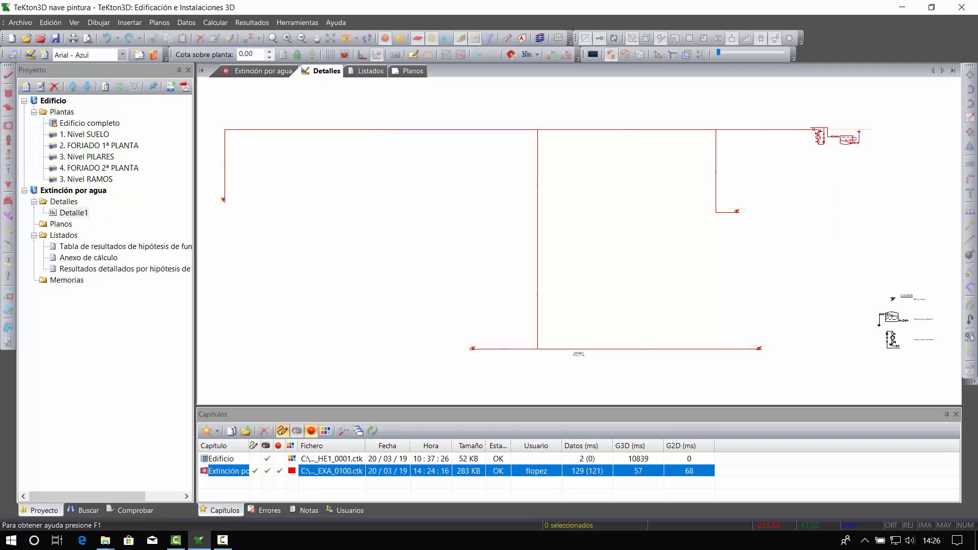
Examine the floor distribution detail's pipe diameter labels, pump group and tank symbols, and its overall layout.
scroll(847, 124, up, 7)
scroll(847, 123, down, 2)
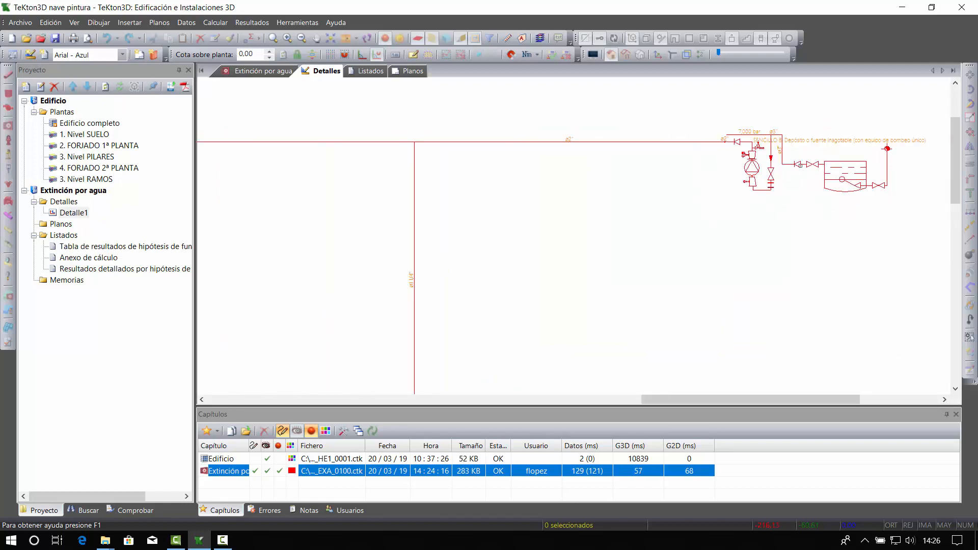
scroll(801, 164, down, 1)
mouse_move(583, 173)
middle_down()
mouse_move(595, 199)
mouse_move(832, 191)
middle_up()
scroll(595, 192, up, 3)
middle_drag(249, 224, 526, 225)
scroll(519, 225, down, 5)
mouse_move(476, 262)
middle_down()
mouse_move(506, 184)
mouse_move(615, 188)
mouse_move(584, 192)
middle_up()
scroll(499, 194, down, 5)
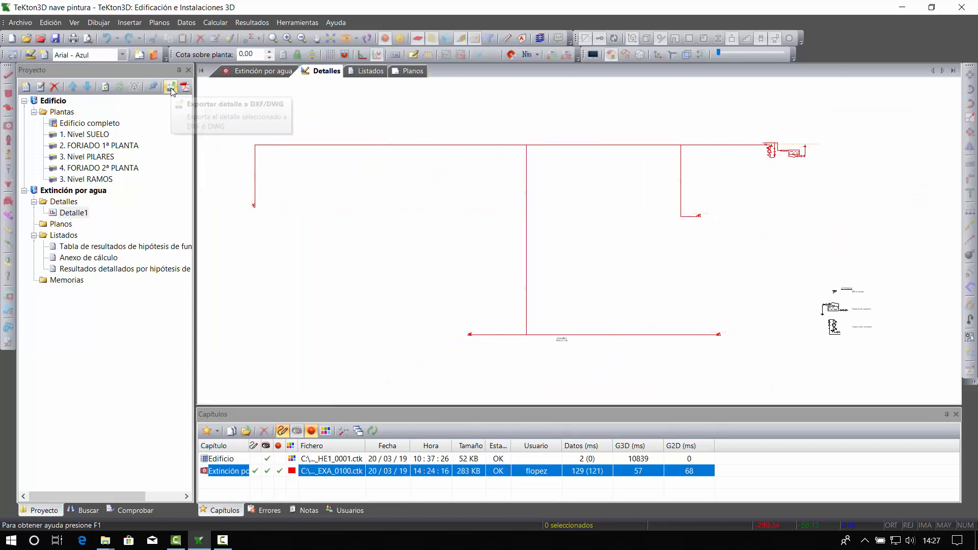
Create a Mediciones generales listing for the water extinguishing network.
right_click(64, 236)
click(87, 249)
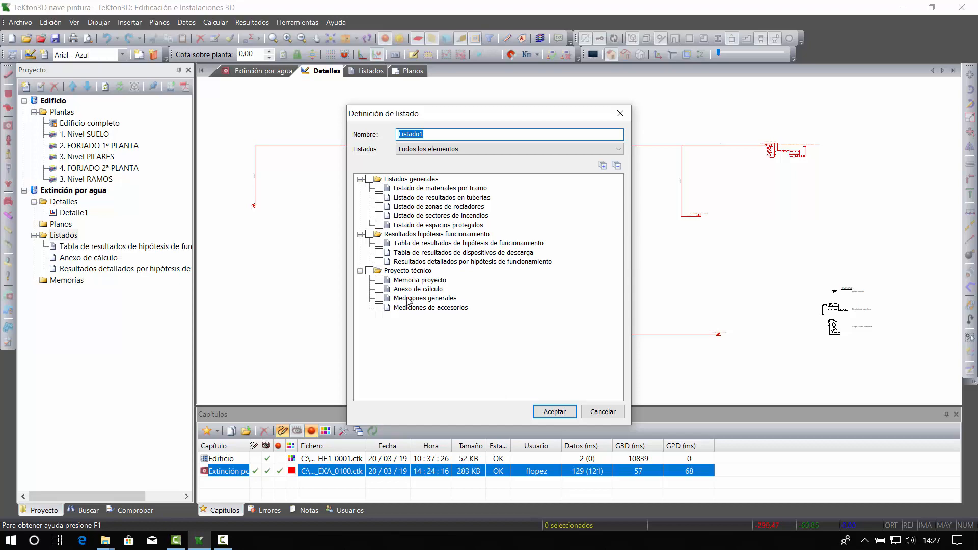
click(381, 299)
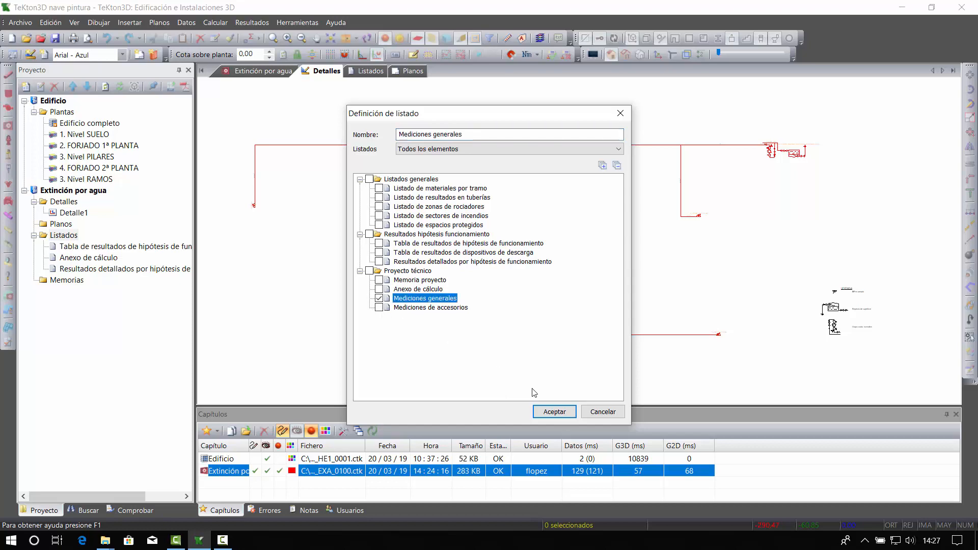
click(542, 411)
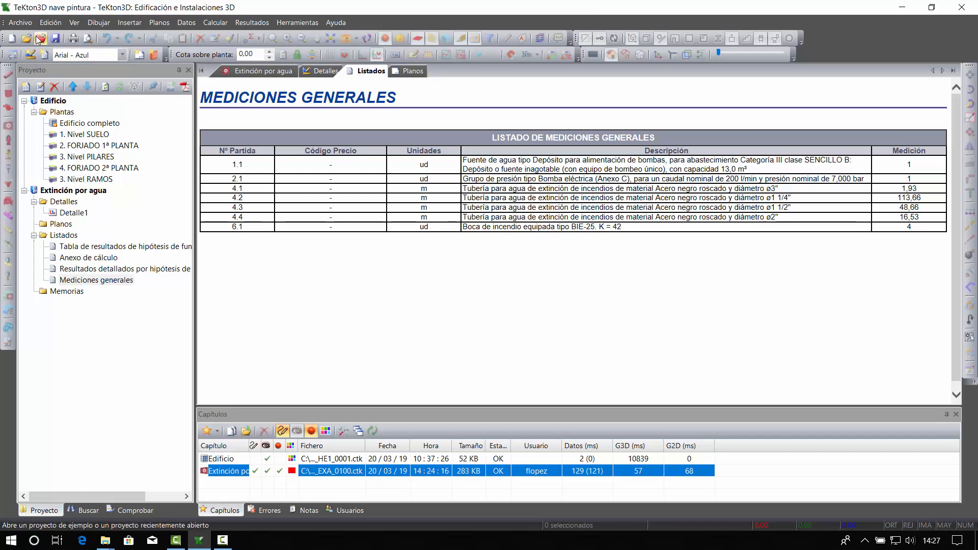
Check the project's export formats for the BC3 measurements option and leave without exporting.
click(21, 22)
mouse_move(50, 145)
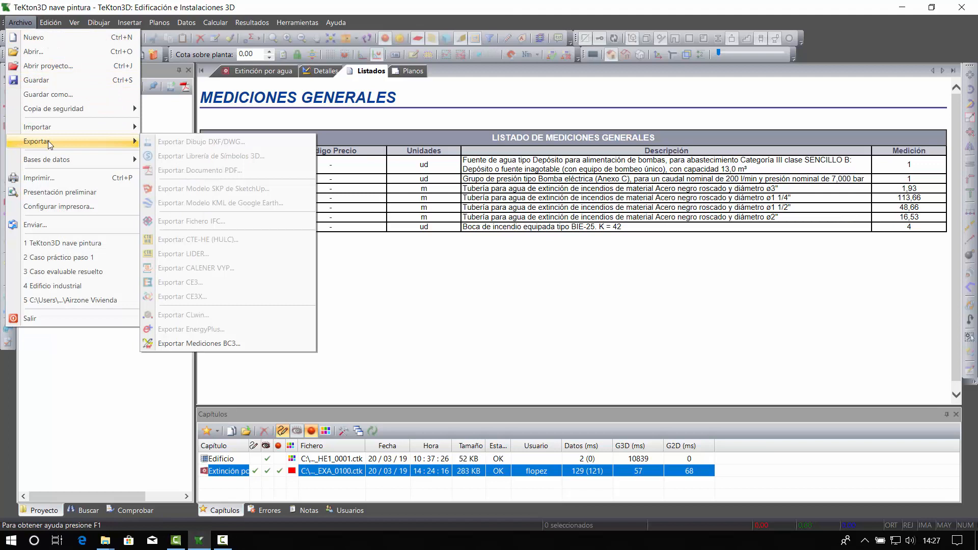
mouse_move(122, 161)
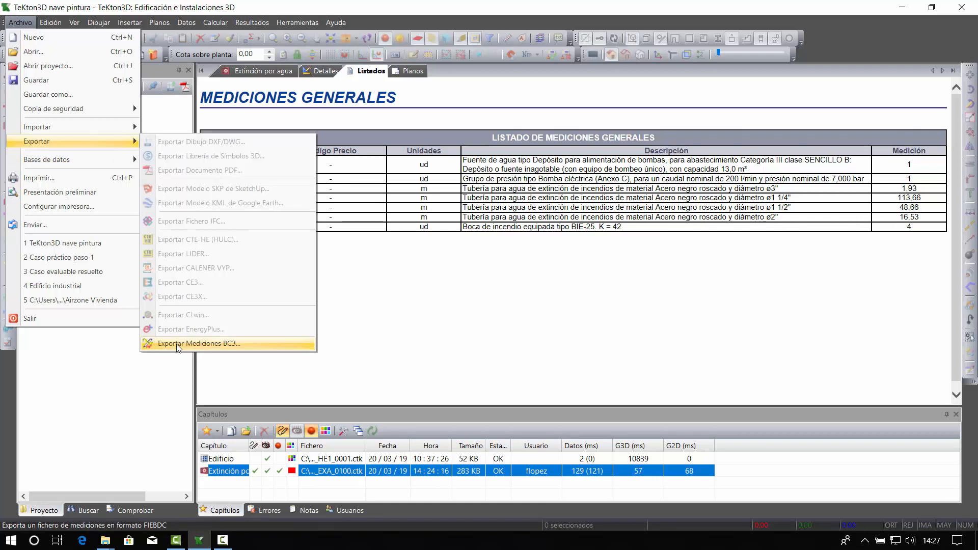
click(384, 331)
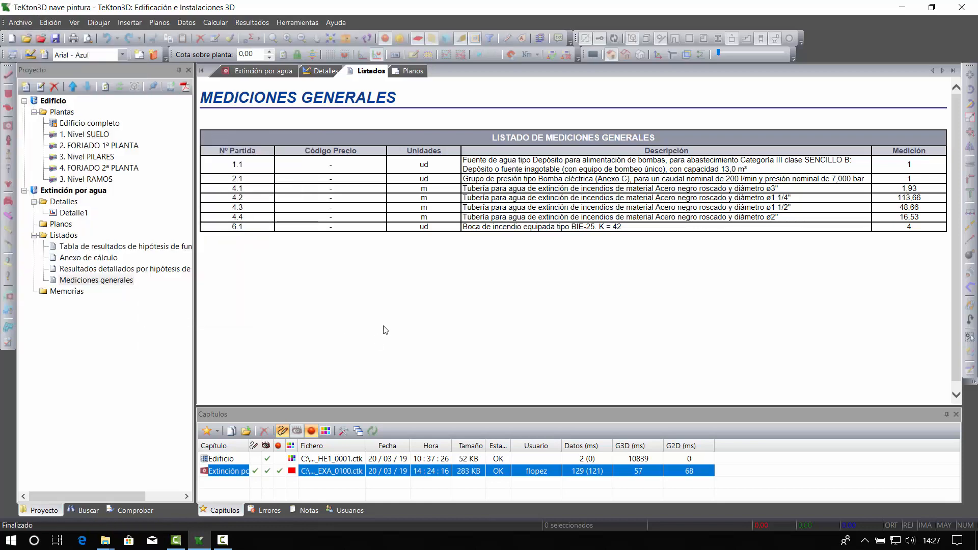
Create a Proyección detail of all the elements of the water extinguishing network from the current viewpoint, keeping the default contents.
click(274, 75)
middle_drag(501, 207, 446, 184)
right_click(77, 207)
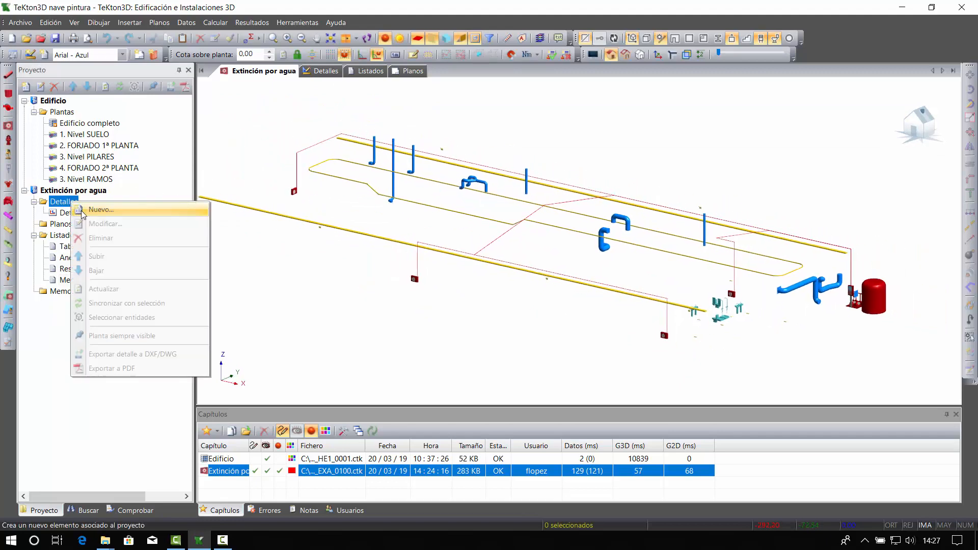
click(97, 212)
click(387, 244)
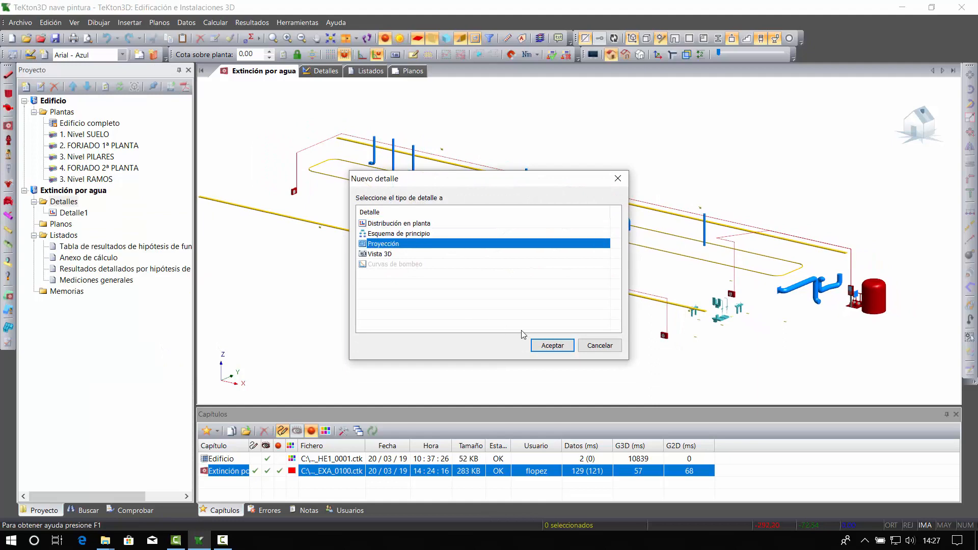
click(543, 345)
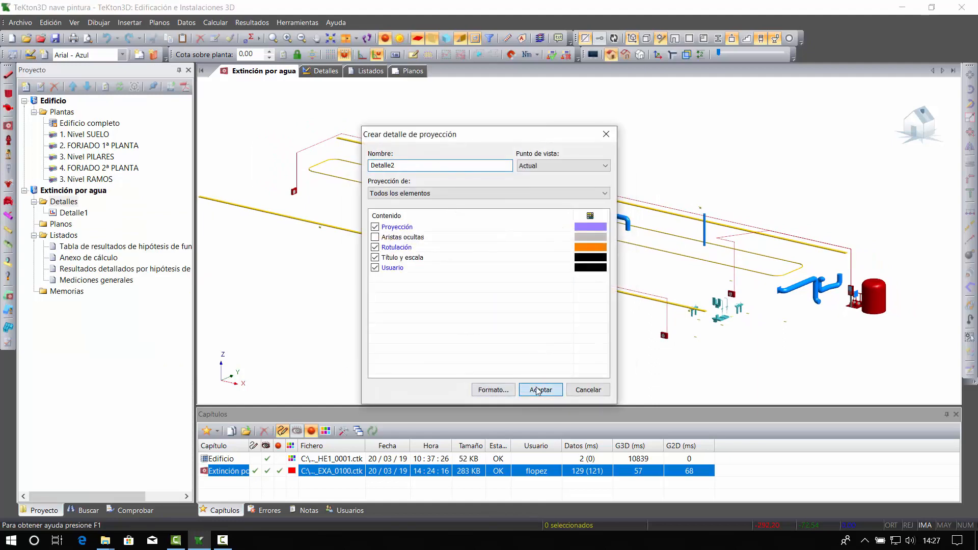
click(536, 391)
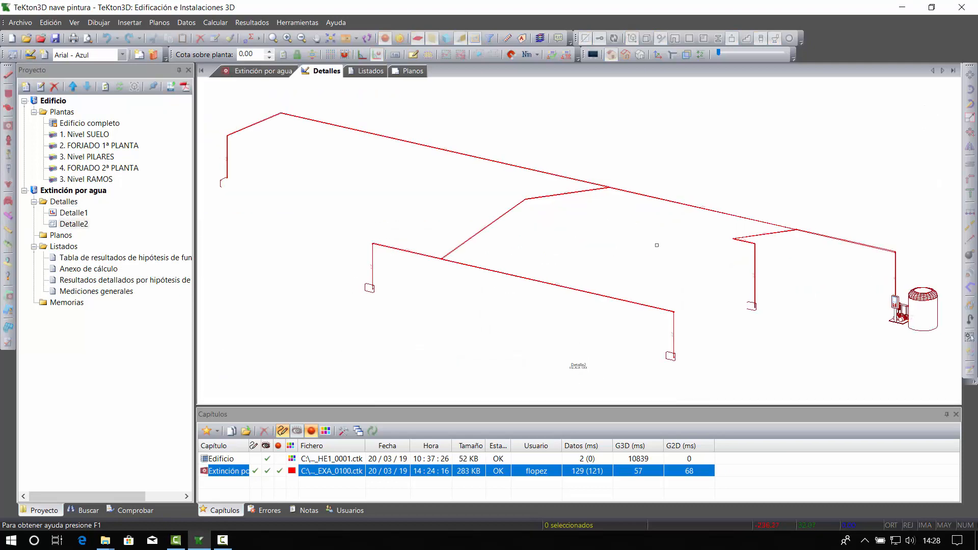
scroll(759, 270, up, 5)
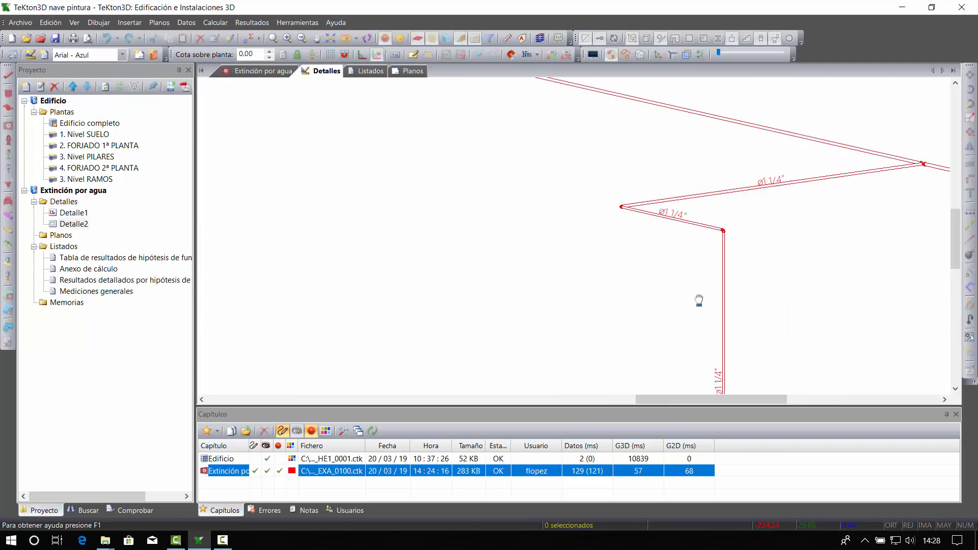
scroll(583, 190, down, 6)
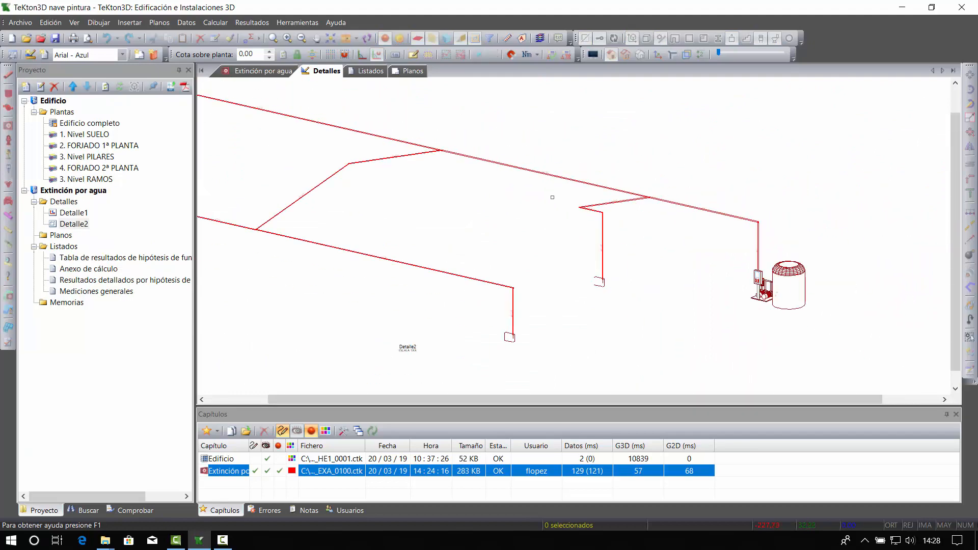
middle_drag(544, 196, 621, 226)
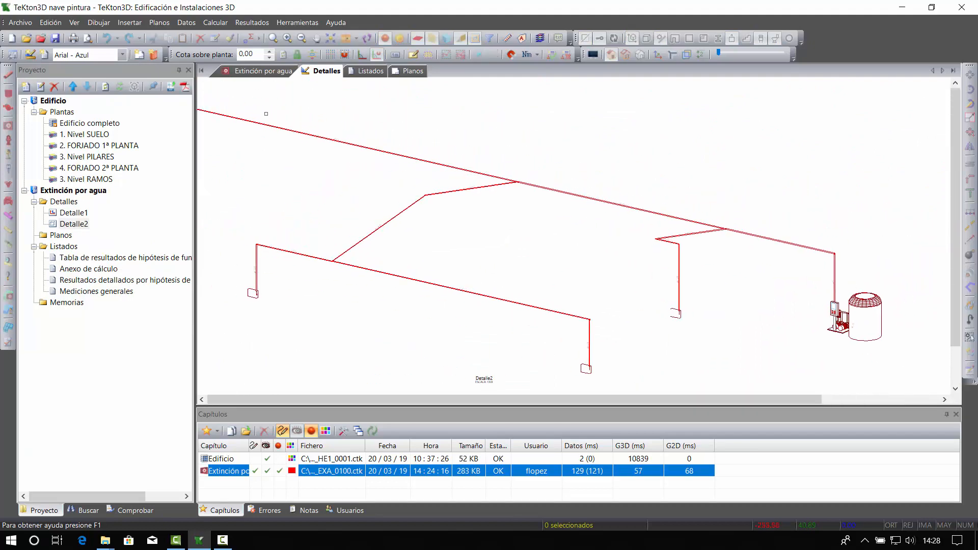
Return to the water extinguishing network's 3D model and show the building's walls around it.
click(262, 74)
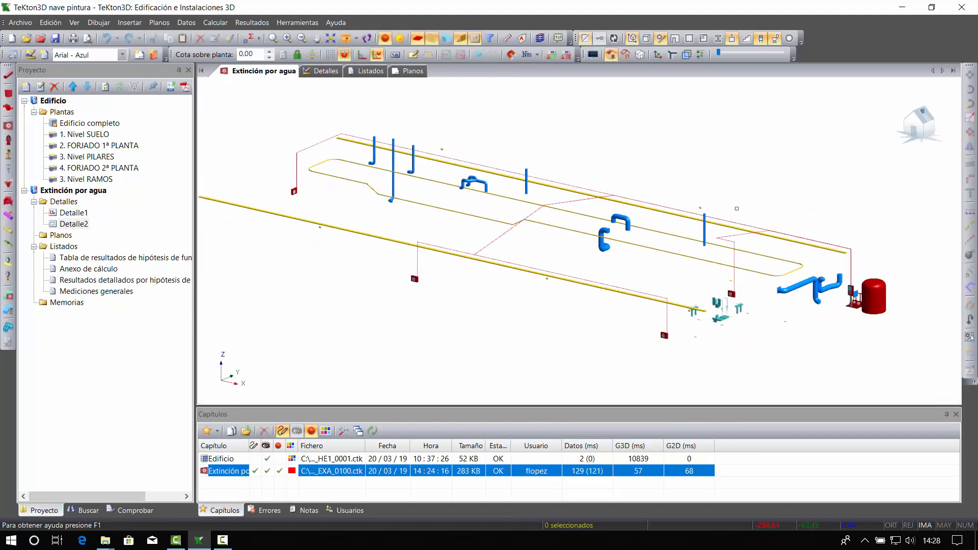
middle_drag(738, 257, 652, 245)
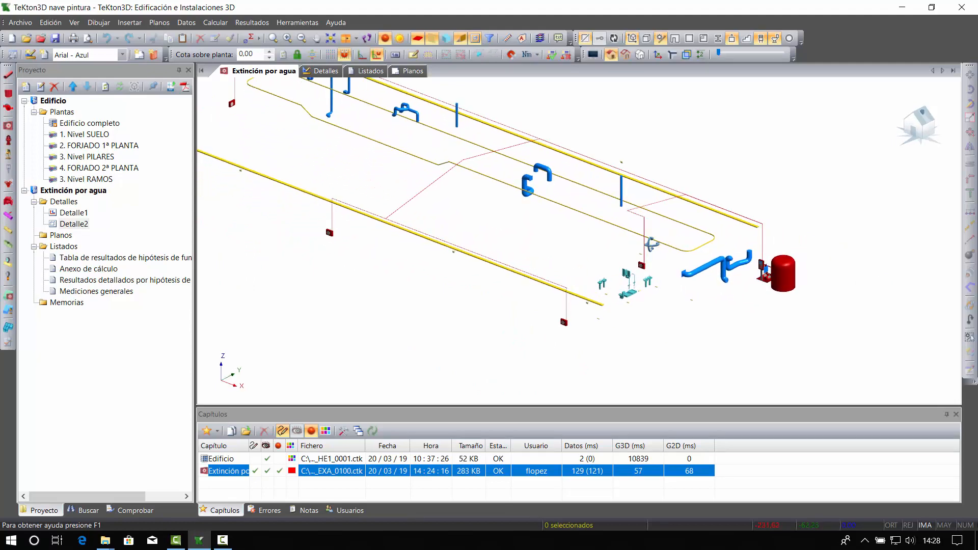
scroll(652, 244, up, 3)
middle_drag(660, 178, 644, 222)
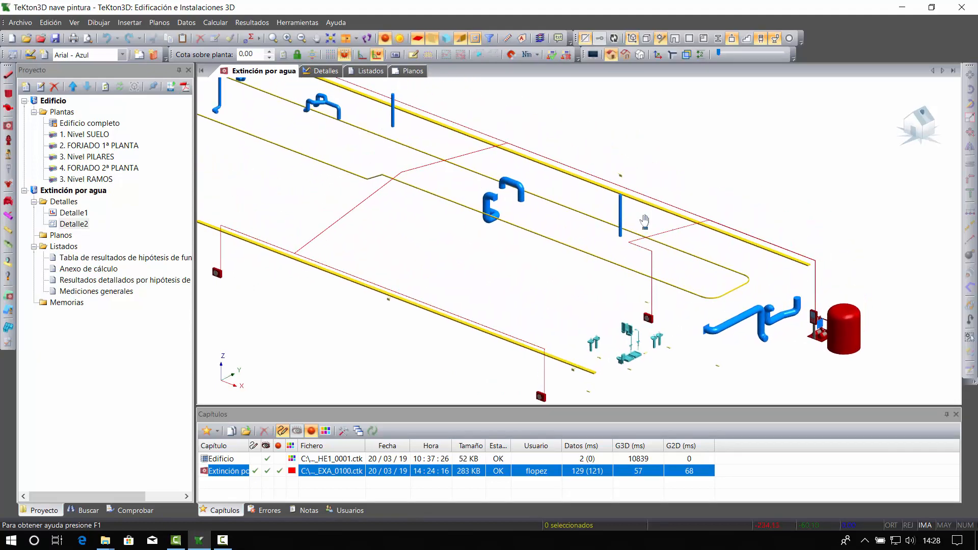
click(675, 40)
Examine the extinguishing pipes' route along the building's walls and around the other installations.
mouse_move(699, 169)
middle_down()
mouse_move(684, 174)
mouse_move(697, 187)
mouse_move(689, 184)
middle_up()
middle_drag(613, 151, 672, 229)
middle_drag(498, 138, 661, 236)
middle_drag(590, 199, 699, 222)
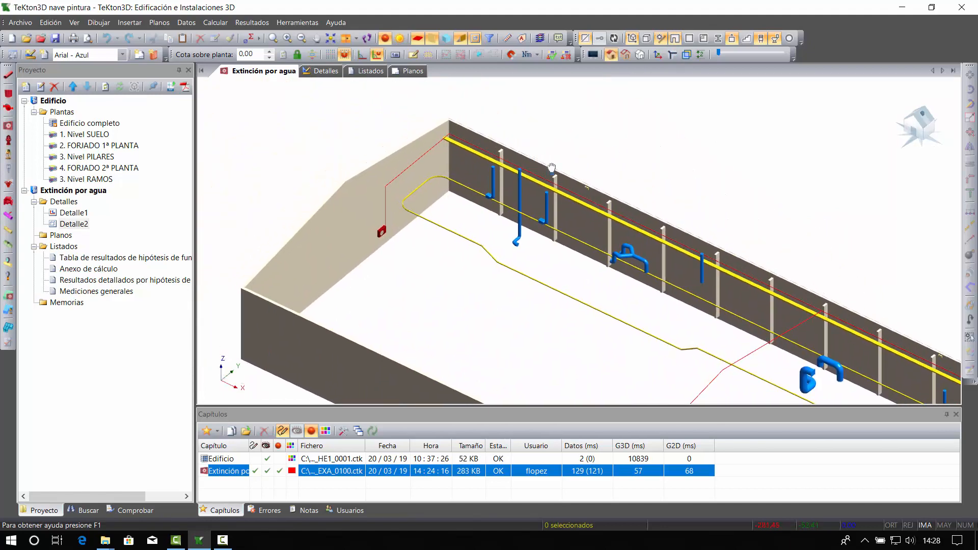
middle_drag(552, 168, 645, 212)
scroll(644, 211, up, 7)
scroll(576, 209, down, 7)
middle_drag(623, 245, 459, 195)
middle_drag(470, 195, 464, 141)
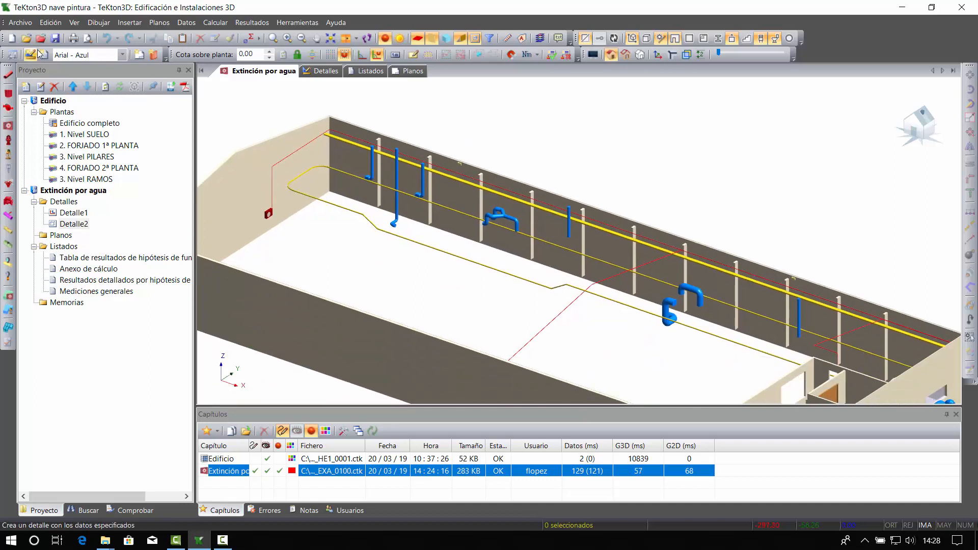
Export the water extinguishing chapter as the IFC 4 file Extinción por agua.ifc with the default options, and close the export report.
click(20, 22)
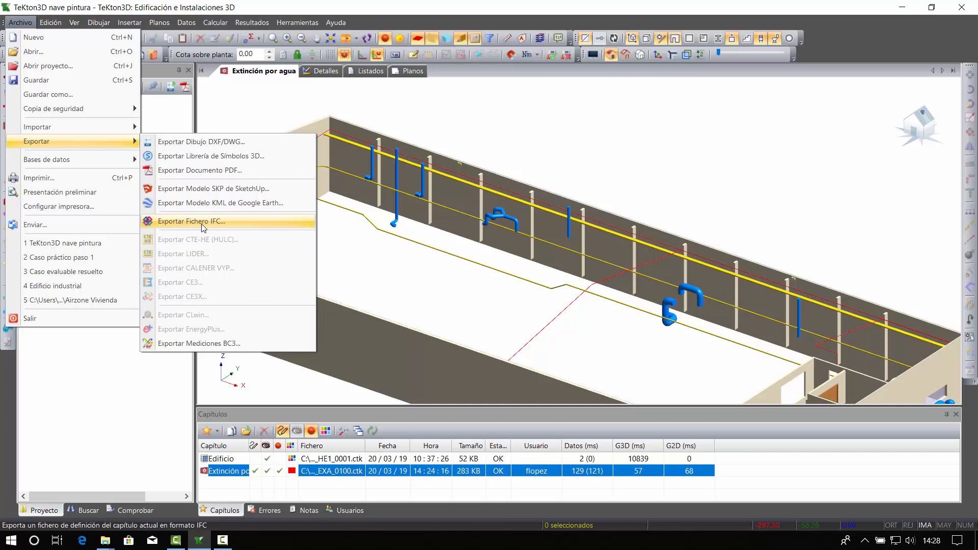
click(202, 222)
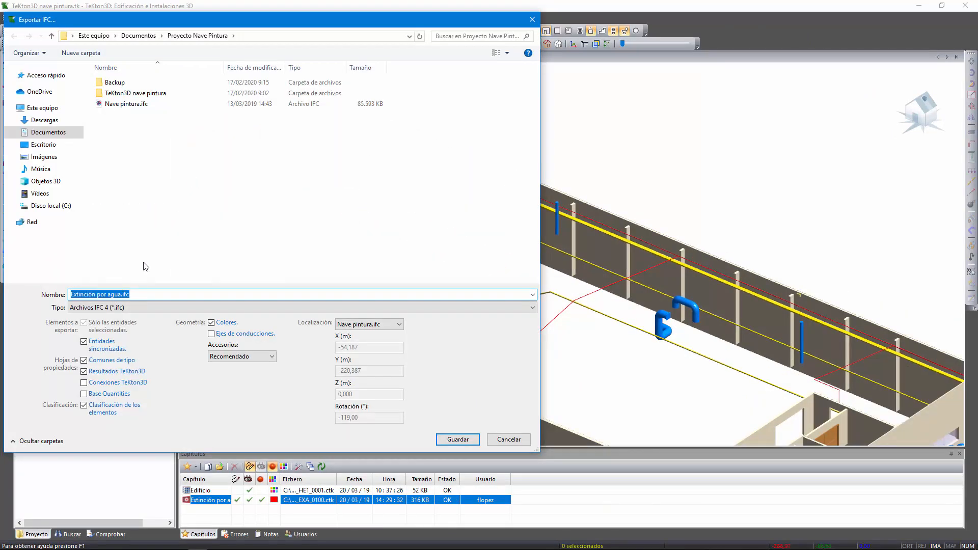
click(454, 439)
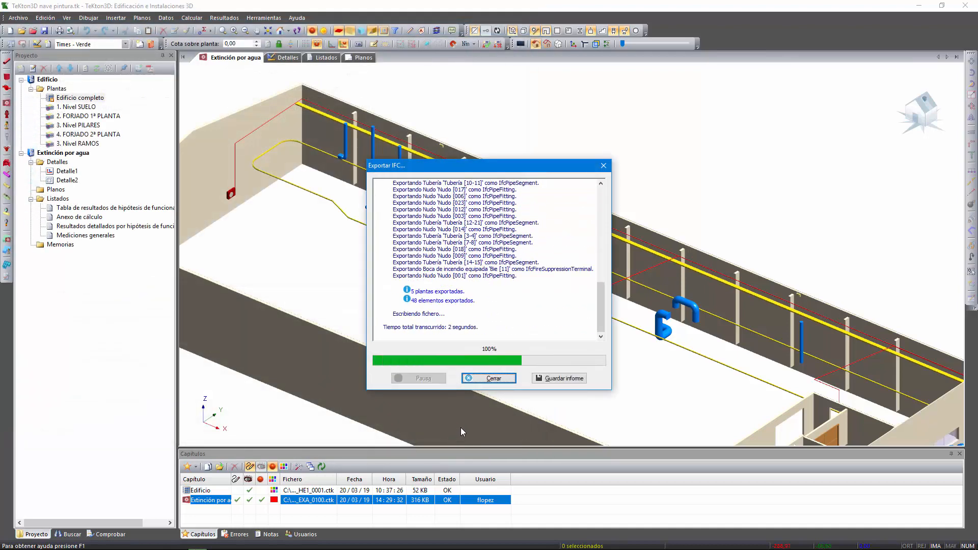
click(491, 380)
Switch to BIMcollab ZOOM and open the building model Nave pintura.ifc.
key(alt+Tab)
key(Tab)
key(Tab)
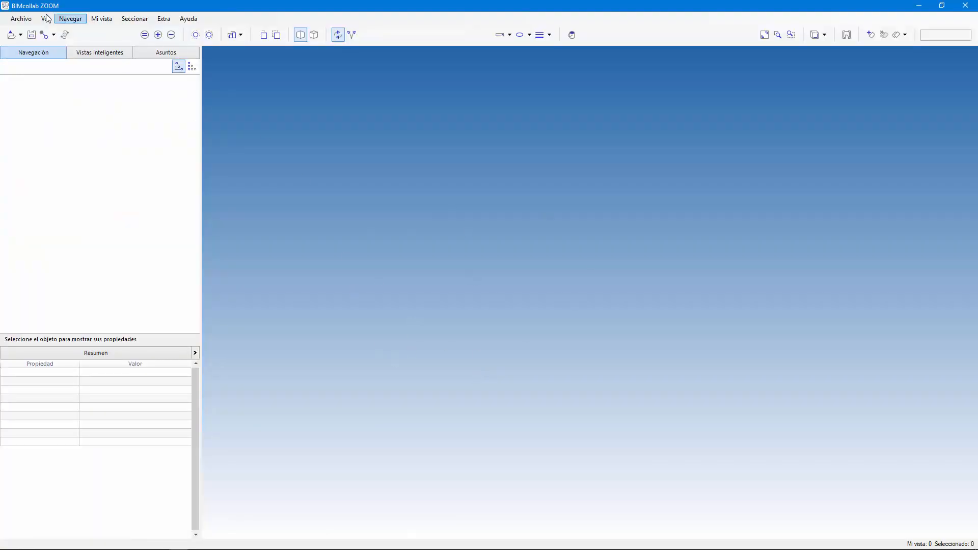
click(21, 18)
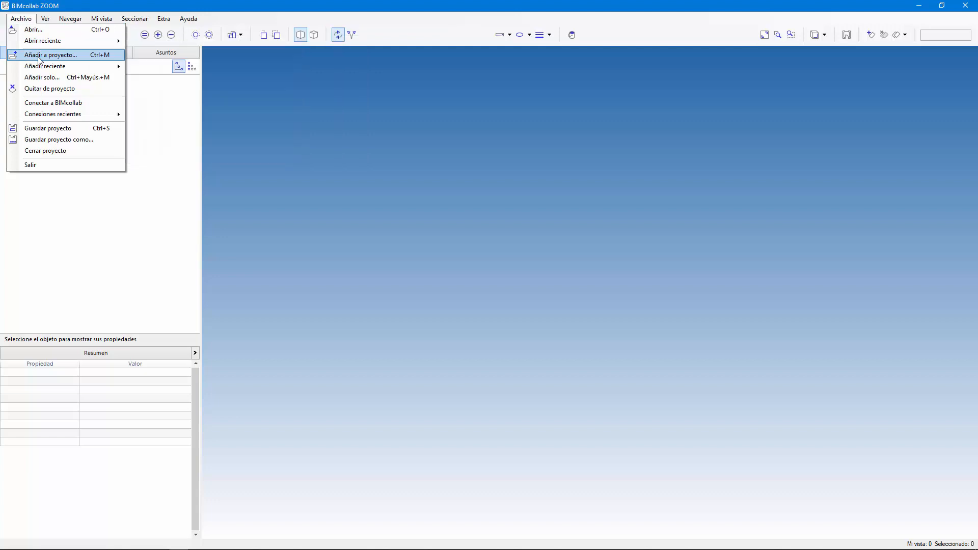
click(40, 31)
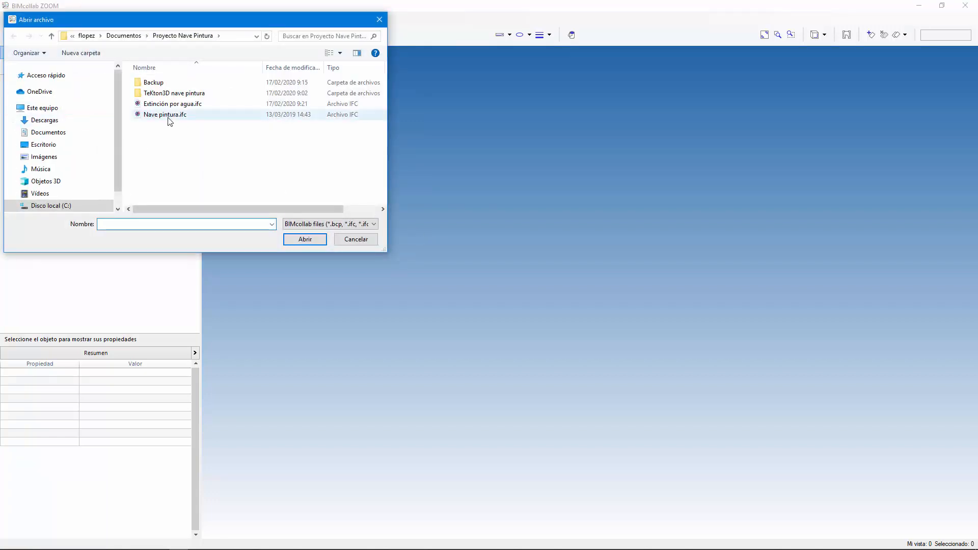
click(169, 115)
double_click(169, 117)
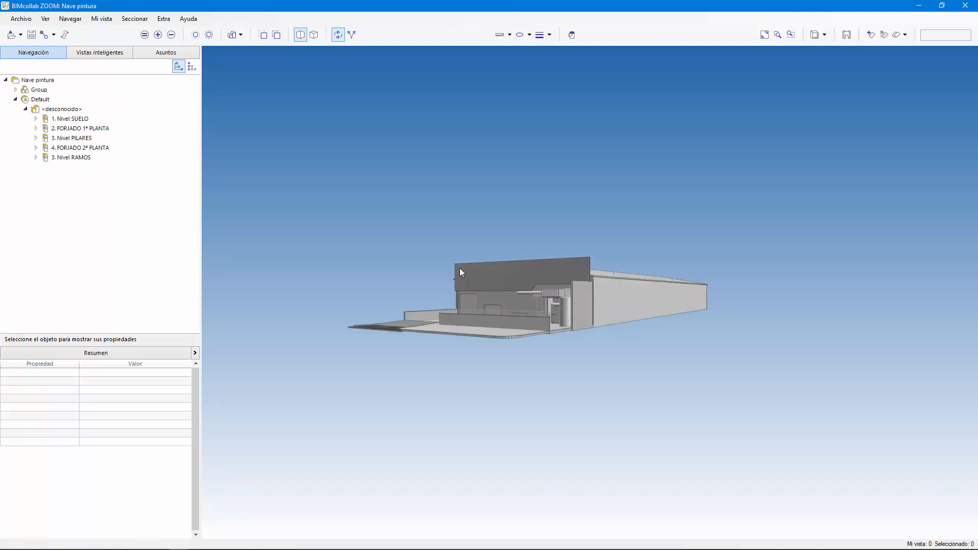
Add the exported Extinción por agua.ifc model to the open building project.
drag(528, 286, 541, 366)
drag(672, 330, 470, 230)
right_click(598, 257)
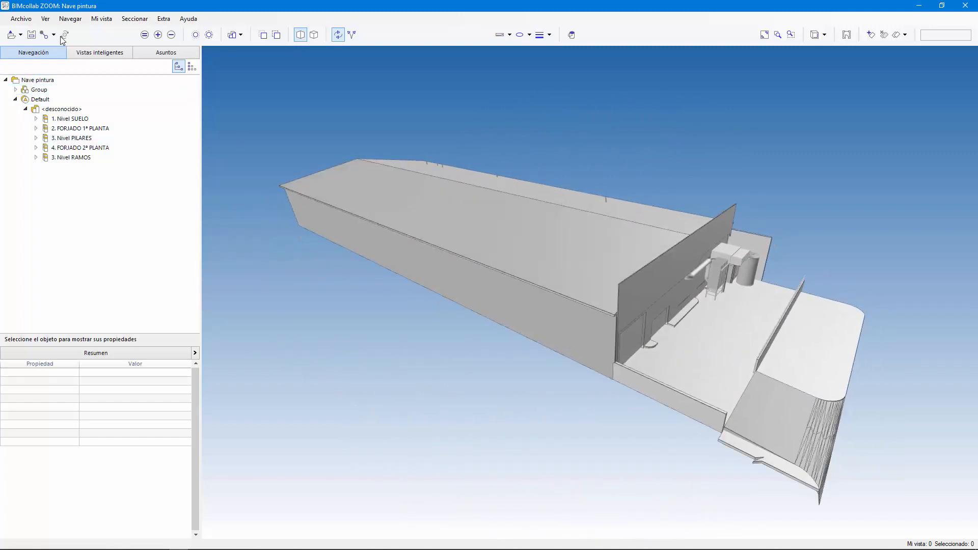
click(28, 21)
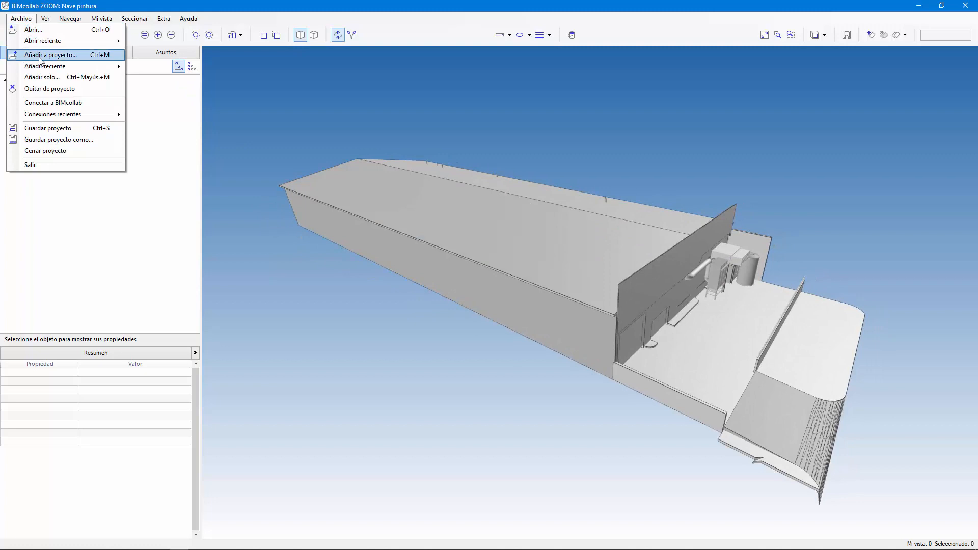
click(41, 55)
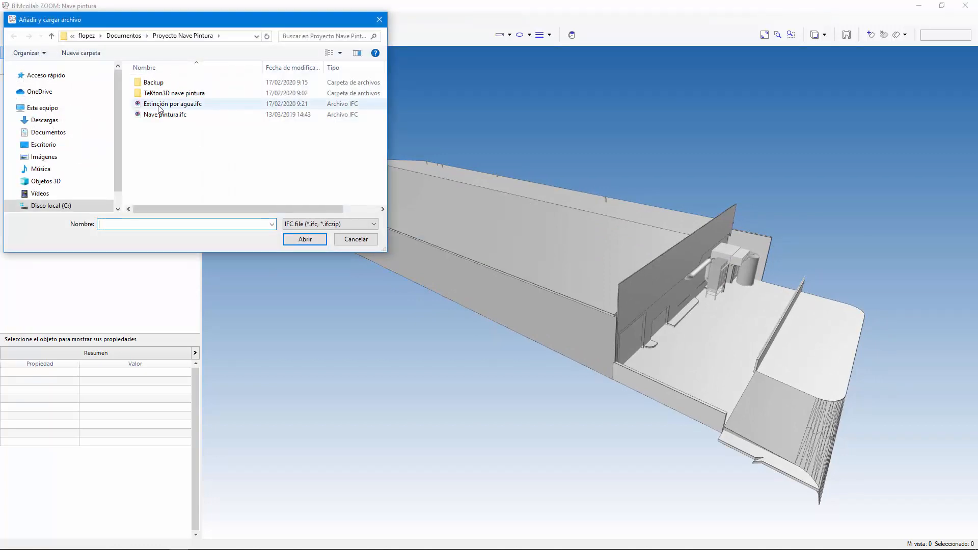
double_click(159, 105)
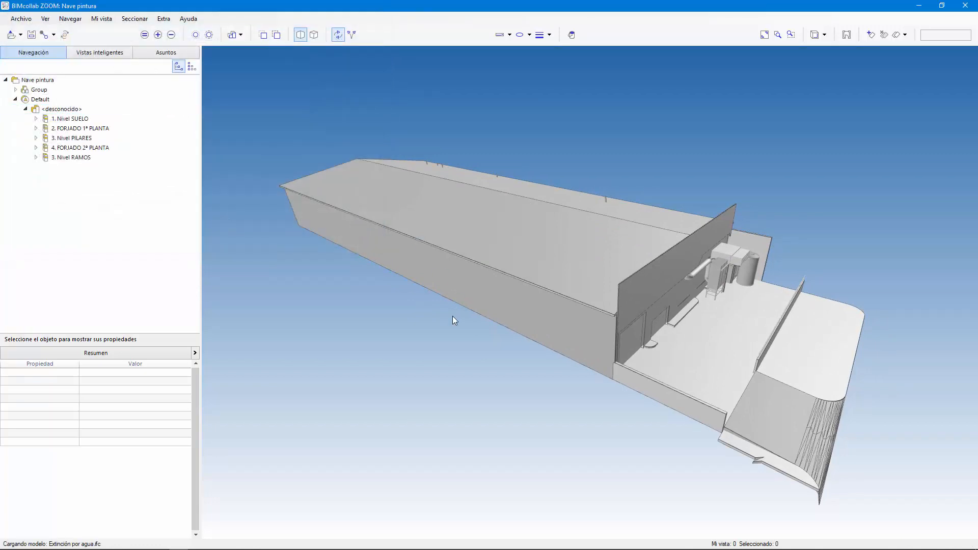
Hide the Fachada-ondulada and Fachada -Alicatada walls behind the water tank to expose the building's interior.
drag(679, 286, 631, 196)
scroll(642, 280, up, 6)
click(665, 158)
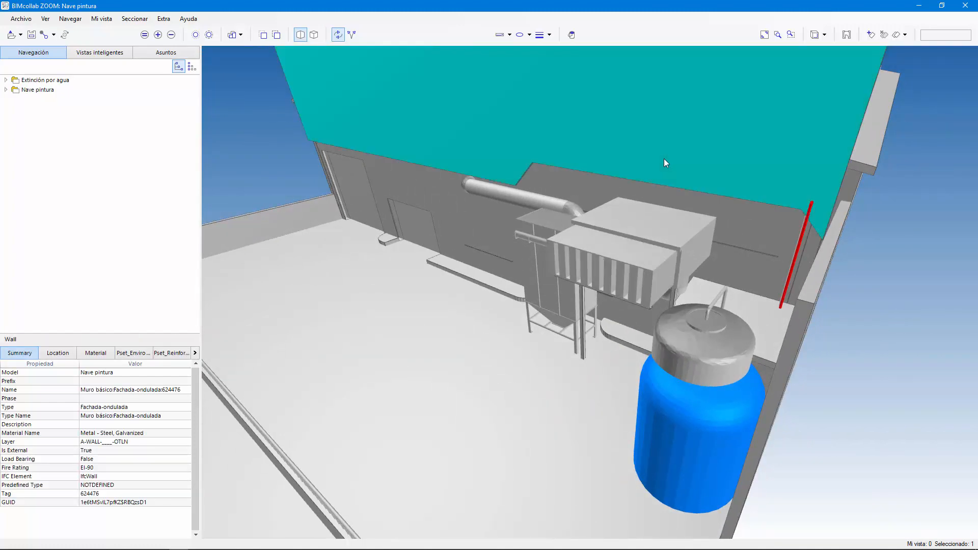
key(space)
drag(661, 179, 728, 186)
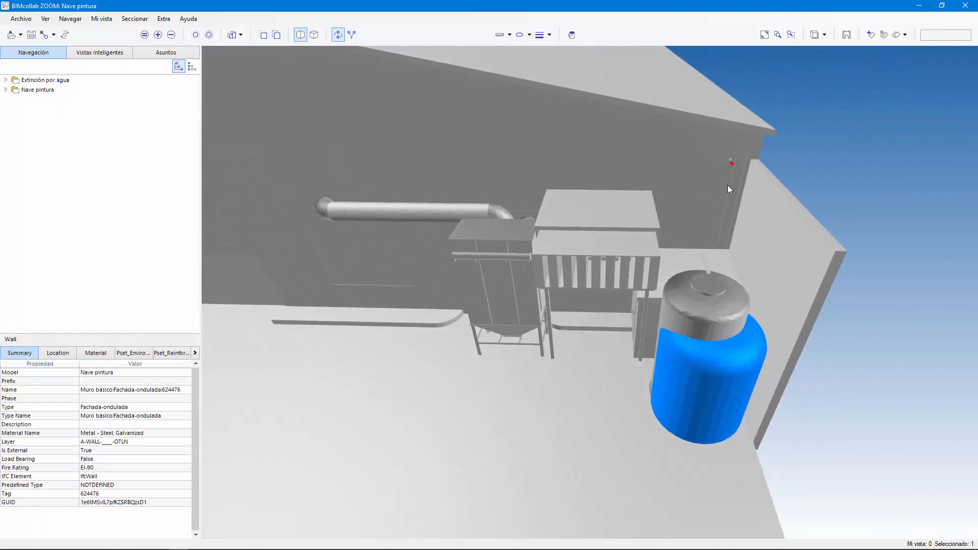
click(674, 167)
key(space)
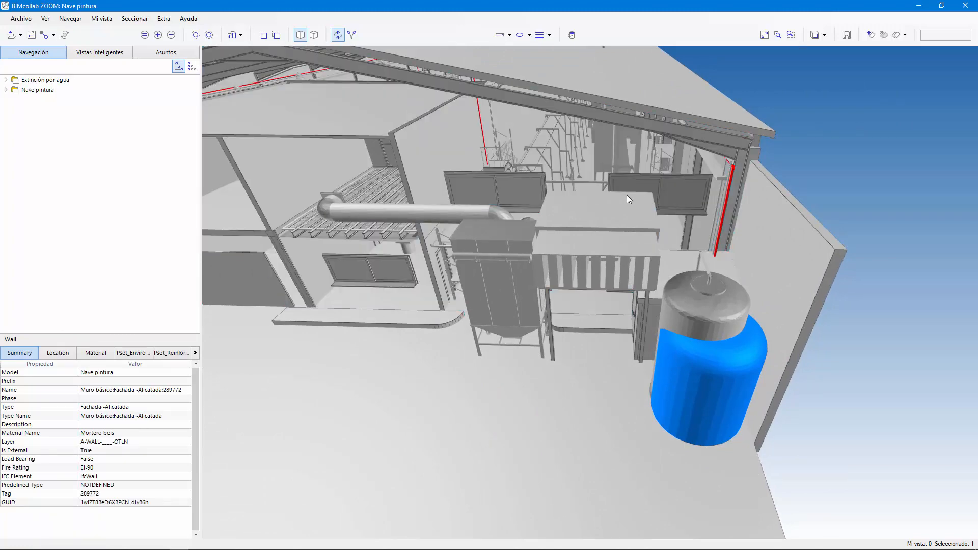
Examine the extinguishing pipes and hose cabinets inside the building, following them along the structure and shelving.
mouse_move(627, 194)
mouse_down()
mouse_move(673, 169)
mouse_move(555, 178)
mouse_move(467, 200)
mouse_move(622, 179)
mouse_up()
scroll(580, 176, up, 4)
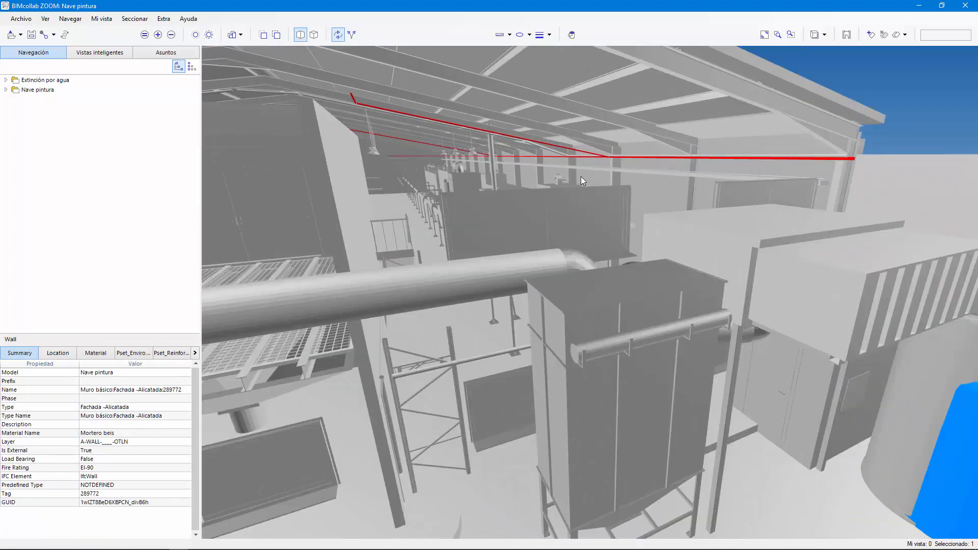
scroll(570, 175, up, 5)
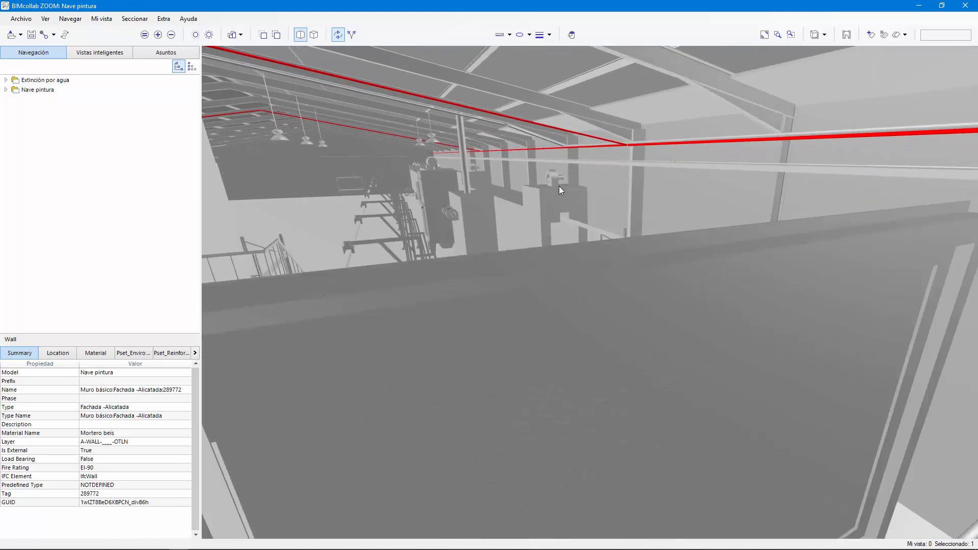
scroll(558, 186, up, 6)
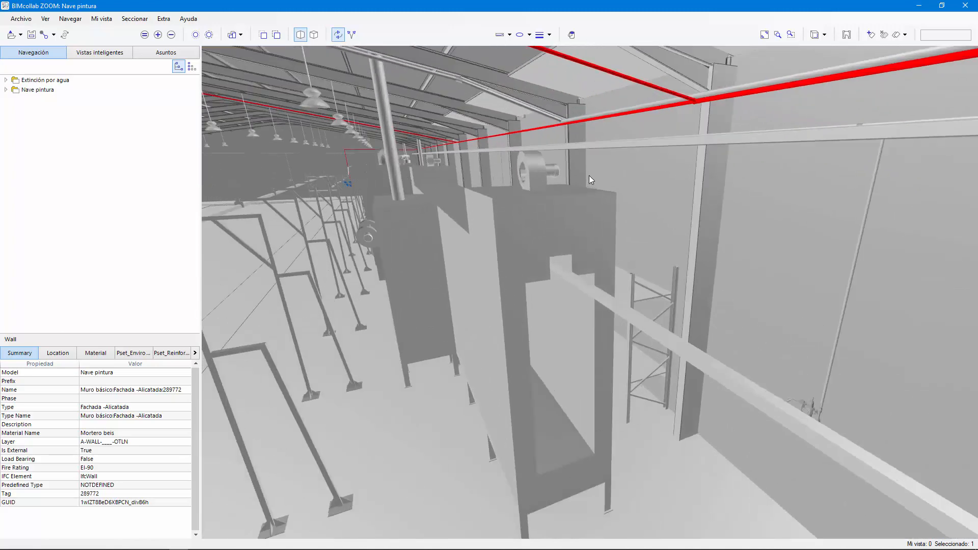
drag(589, 176, 534, 272)
scroll(743, 171, up, 10)
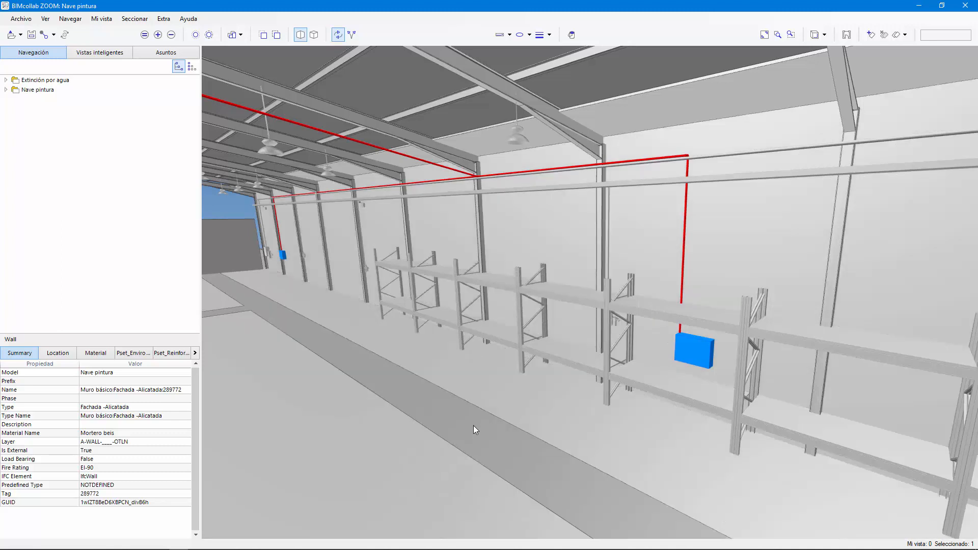
mouse_move(469, 429)
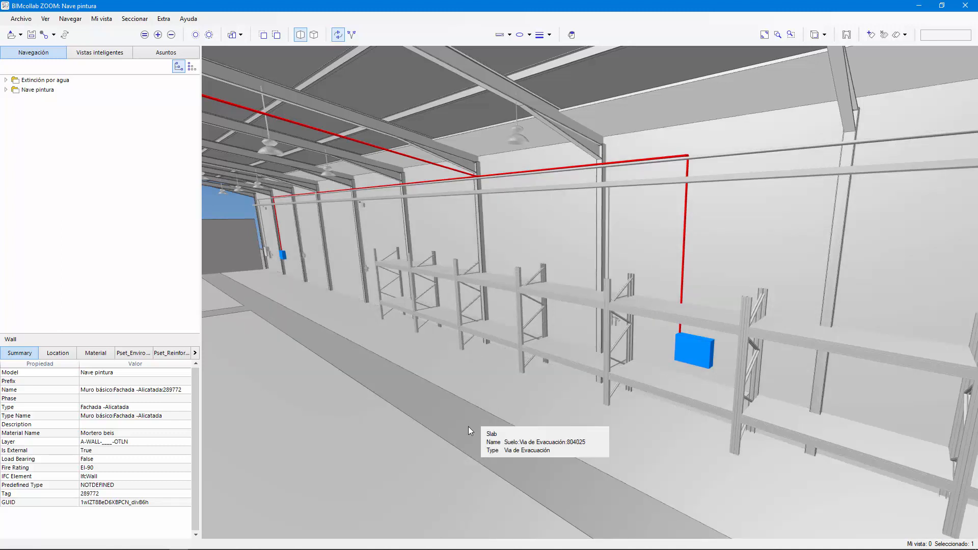